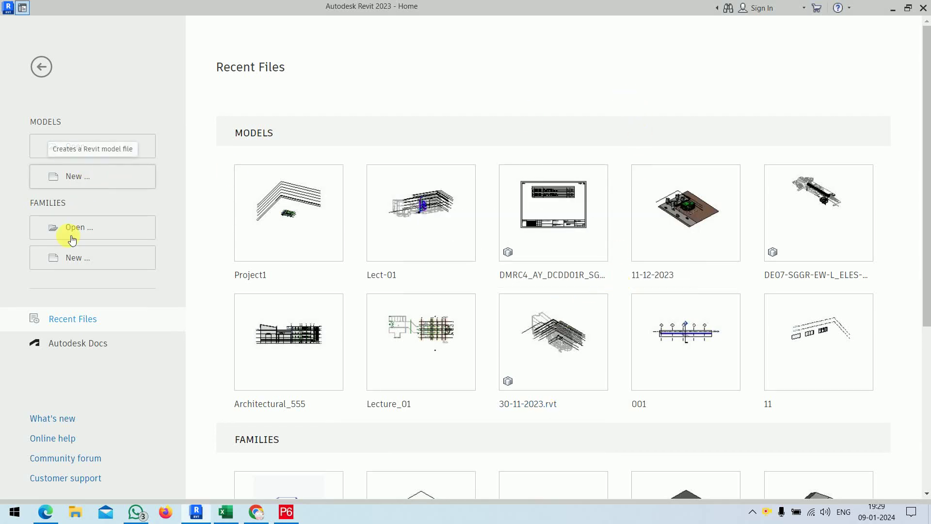
Create a new family from the Metric Generic Model Pattern Based.rft template.
{"action": "left_click", "coordinate": [91, 256]}
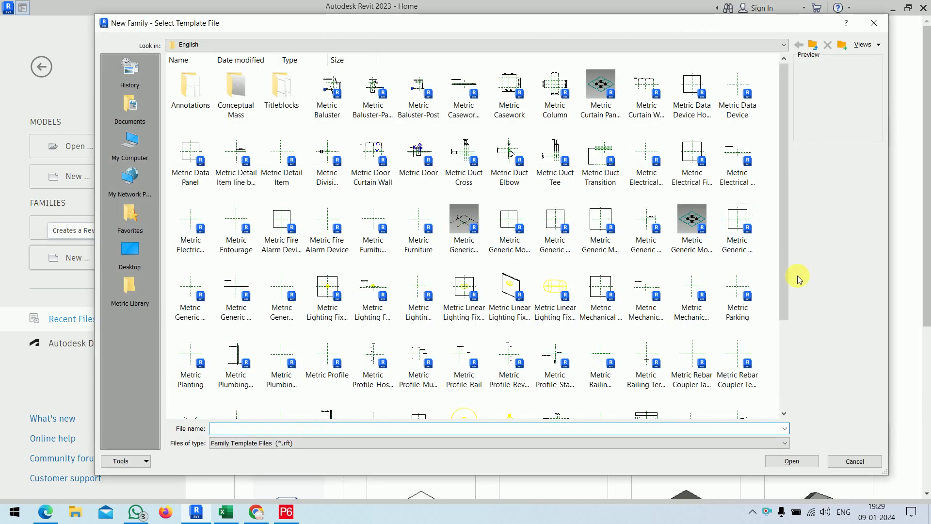
{"action": "left_click", "coordinate": [695, 248]}
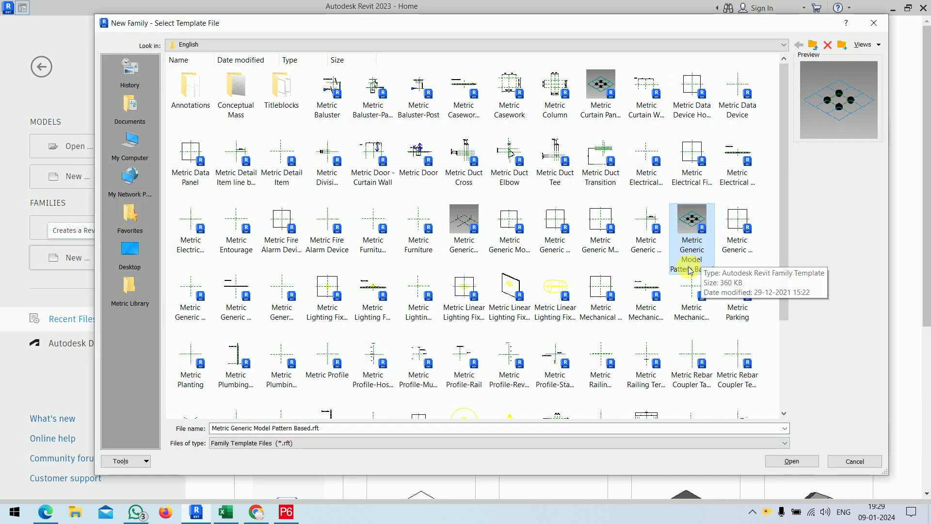
{"action": "left_click", "coordinate": [799, 456]}
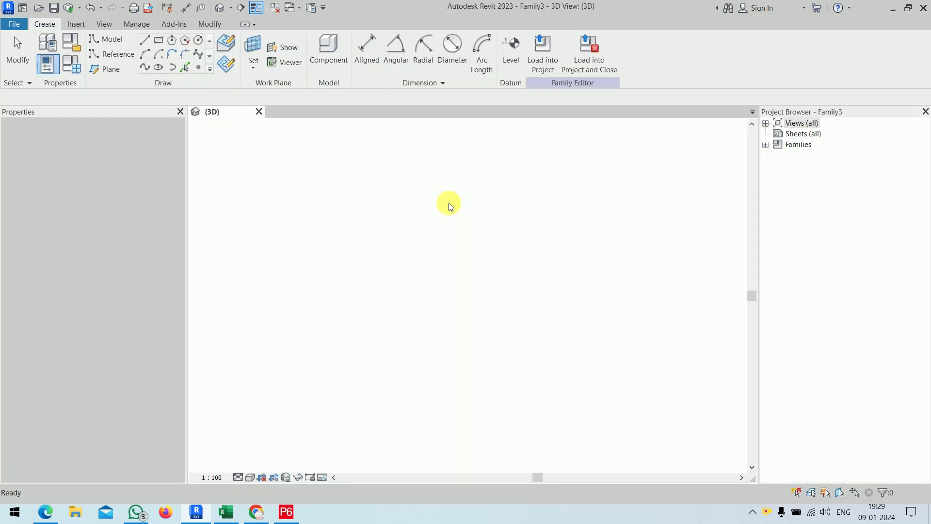
Change the tile pattern grid's horizontal and vertical spacing from 3048.0 to 1000.0.
{"action": "scroll", "coordinate": [482, 281], "scroll_direction": "up", "scroll_amount": 3}
{"action": "middle_click_drag", "start_coordinate": [482, 286], "coordinate": [485, 270]}
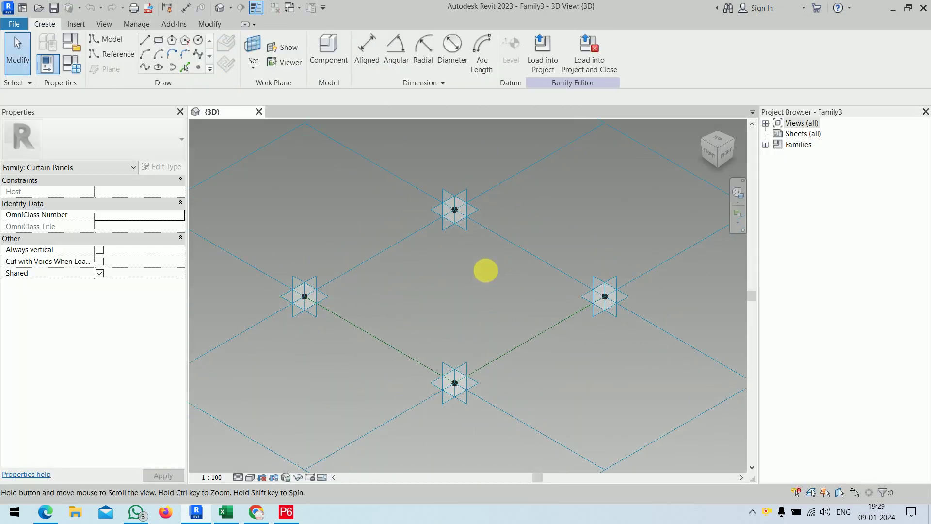
{"action": "scroll", "coordinate": [485, 269], "scroll_direction": "down", "scroll_amount": 4}
{"action": "scroll", "coordinate": [485, 270], "scroll_direction": "down", "scroll_amount": 1}
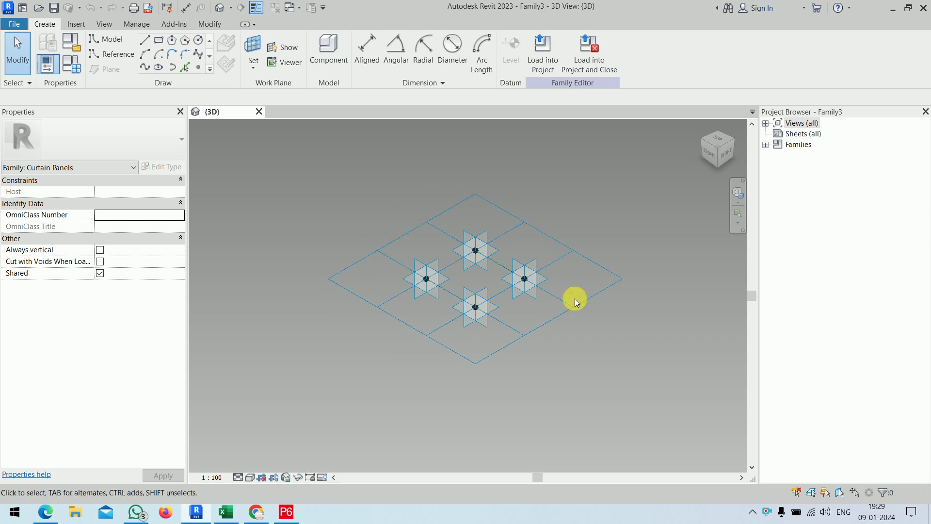
{"action": "left_click", "coordinate": [338, 267]}
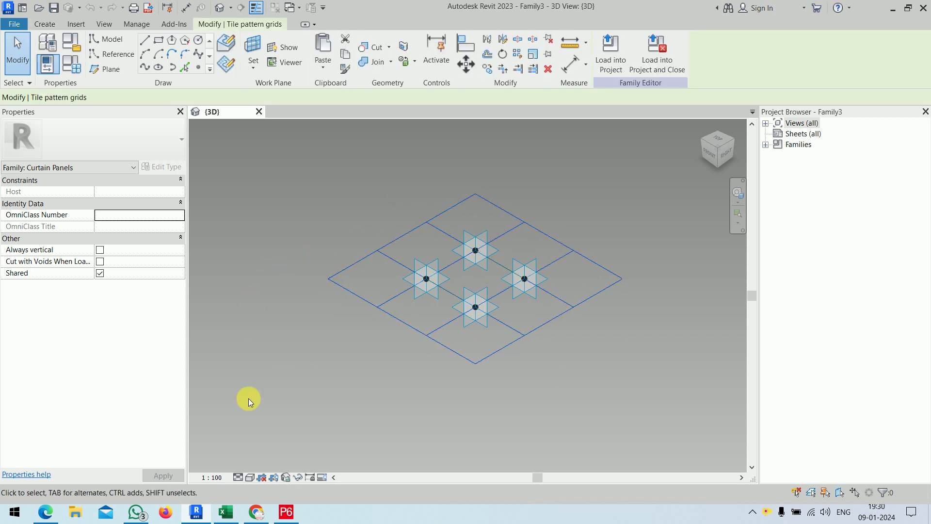
{"action": "left_click", "coordinate": [111, 192]}
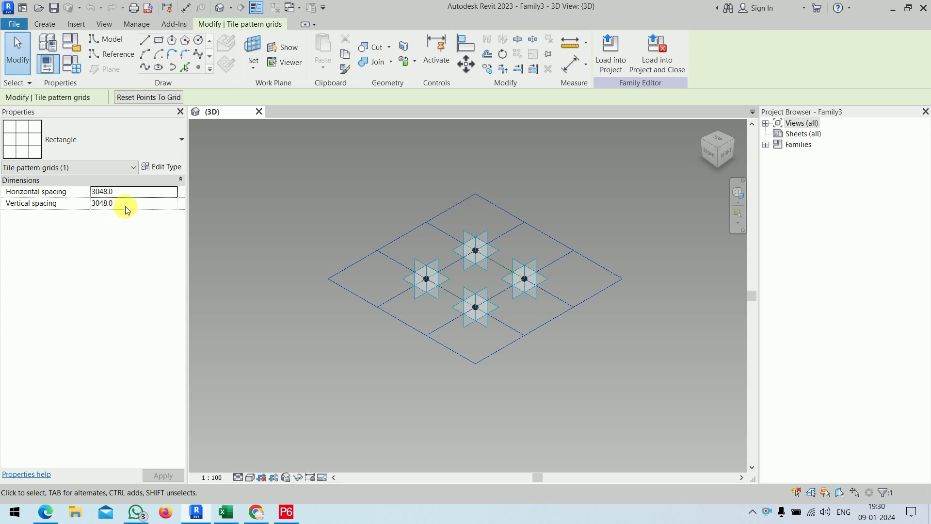
{"action": "double_click", "coordinate": [126, 196]}
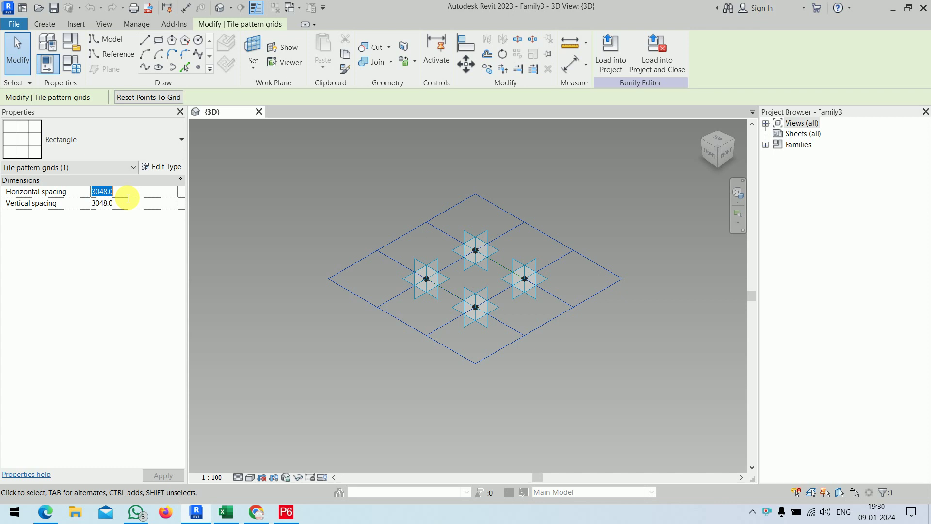
{"action": "type", "text": "1"}
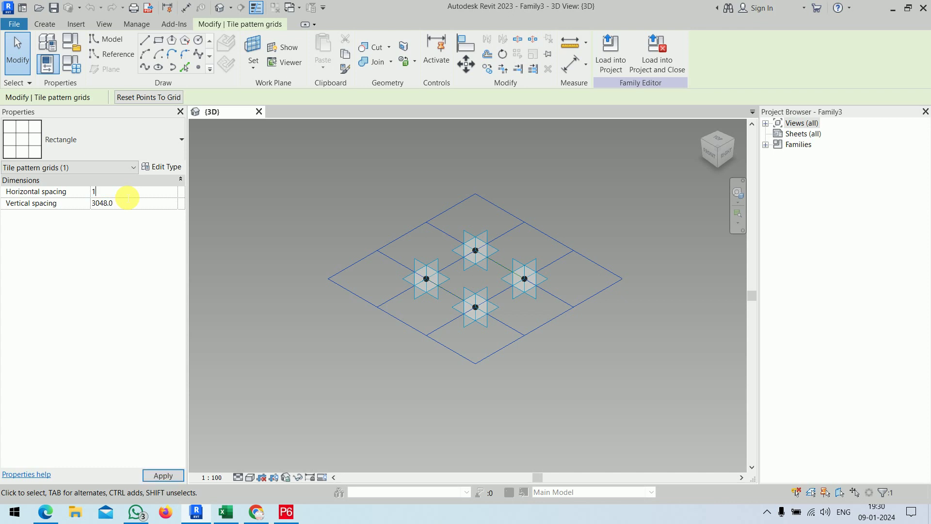
{"action": "type", "text": "000.0"}
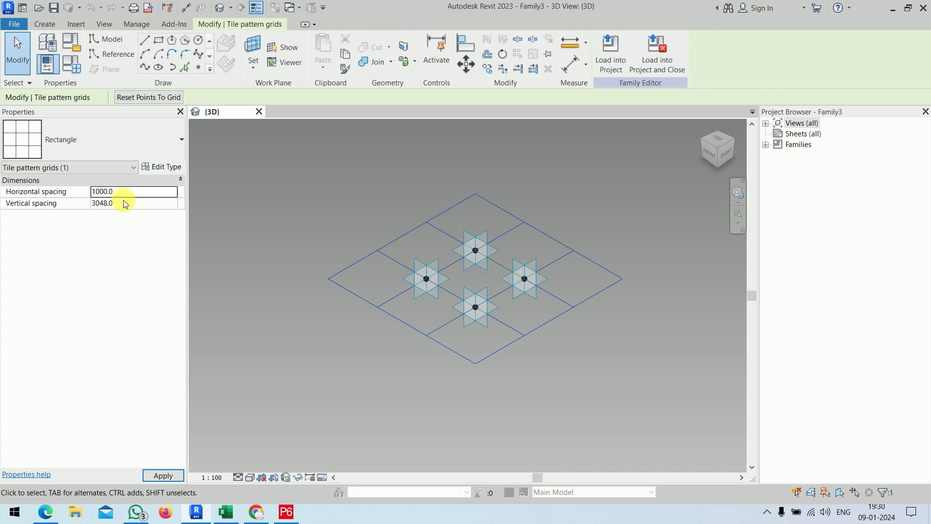
{"action": "left_click", "coordinate": [125, 203]}
{"action": "double_click", "coordinate": [126, 203]}
{"action": "type", "text": "1000"}
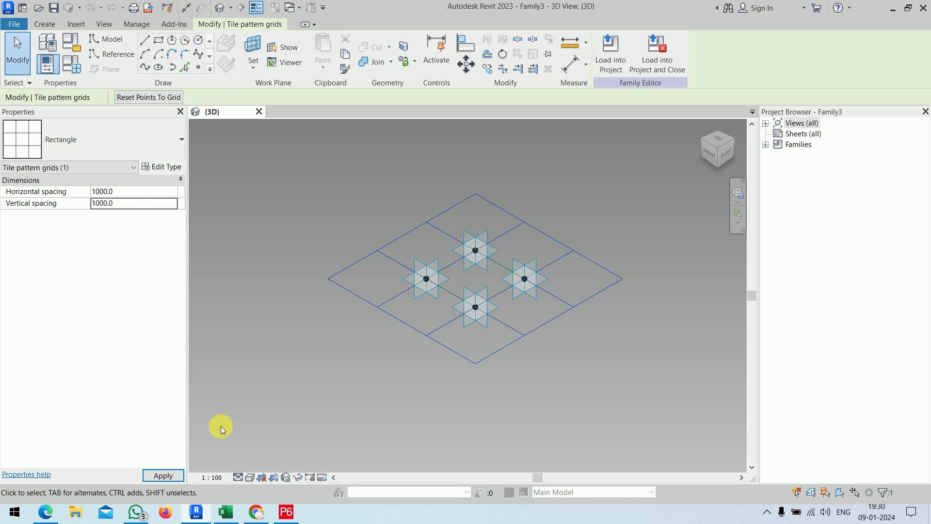
{"action": "left_click", "coordinate": [162, 475]}
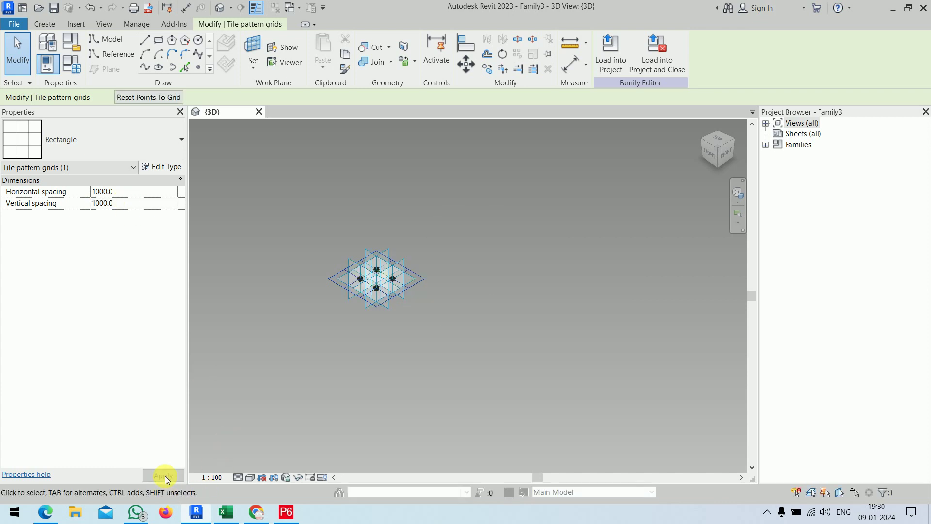
{"action": "left_click", "coordinate": [445, 354]}
{"action": "scroll", "coordinate": [374, 284], "scroll_direction": "up", "scroll_amount": 3}
{"action": "scroll", "coordinate": [376, 276], "scroll_direction": "up", "scroll_amount": 1}
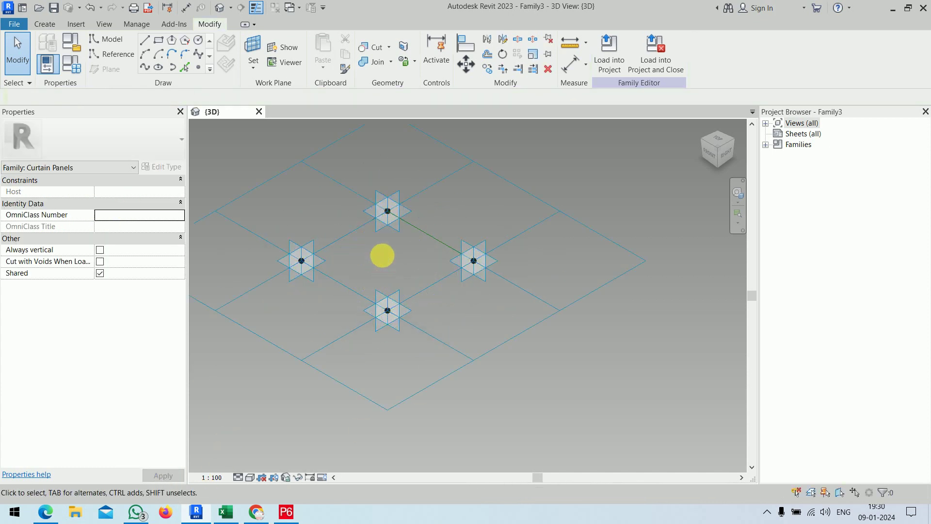
{"action": "middle_click_drag", "start_coordinate": [382, 256], "coordinate": [403, 301]}
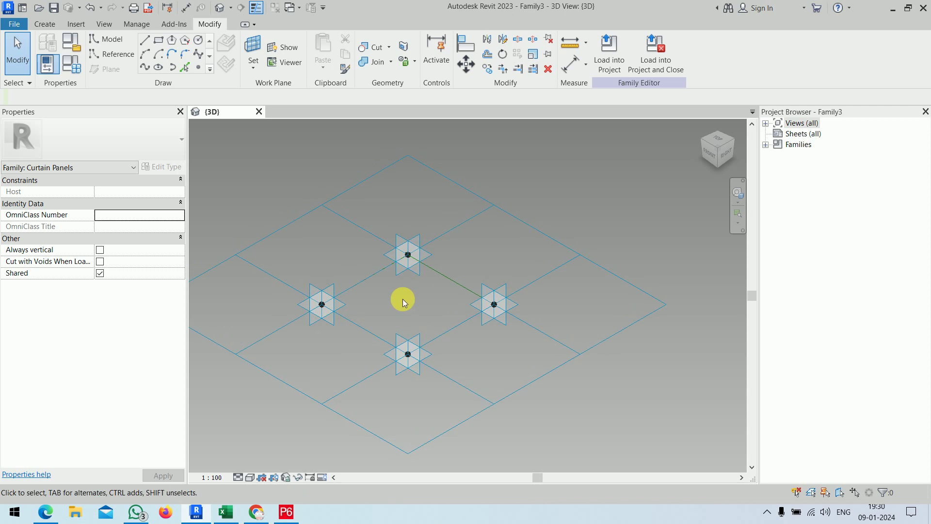
{"action": "key", "text": "Tab"}
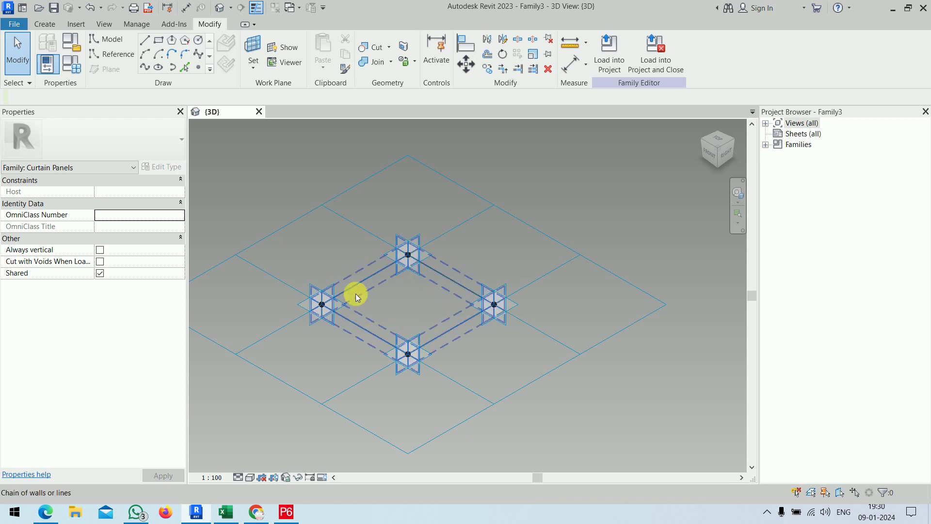
{"action": "scroll", "coordinate": [408, 299], "scroll_direction": "up", "scroll_amount": 3}
{"action": "scroll", "coordinate": [437, 291], "scroll_direction": "up", "scroll_amount": 1}
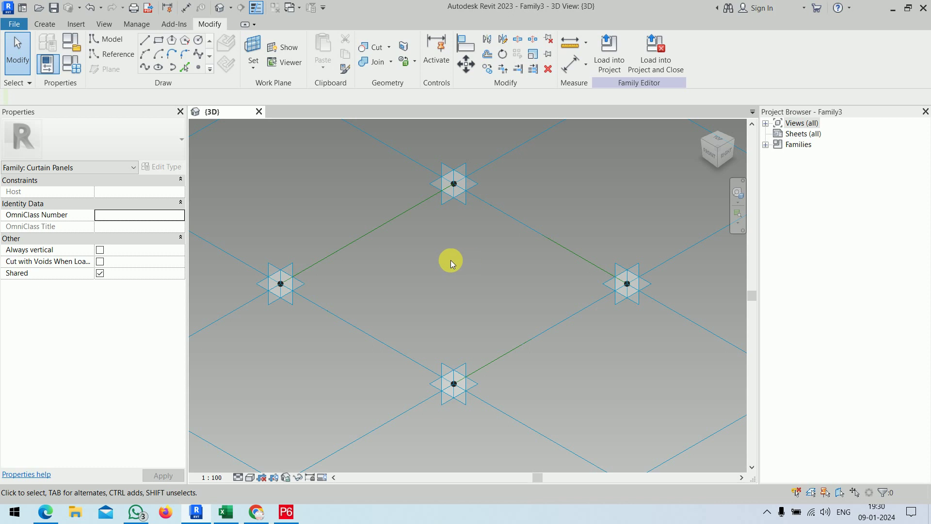
Draw a spline model line from the left adaptive point to the top adaptive point.
{"action": "left_click", "coordinate": [146, 68]}
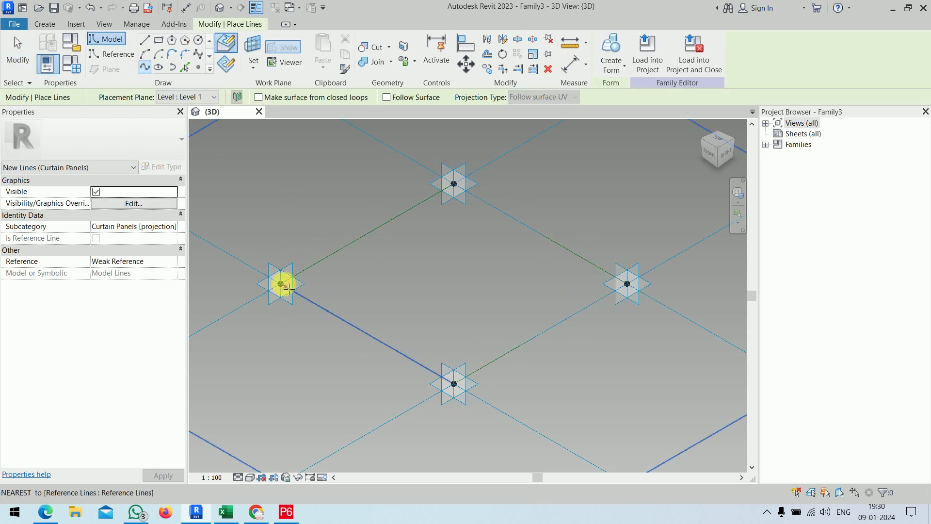
{"action": "left_click", "coordinate": [285, 289]}
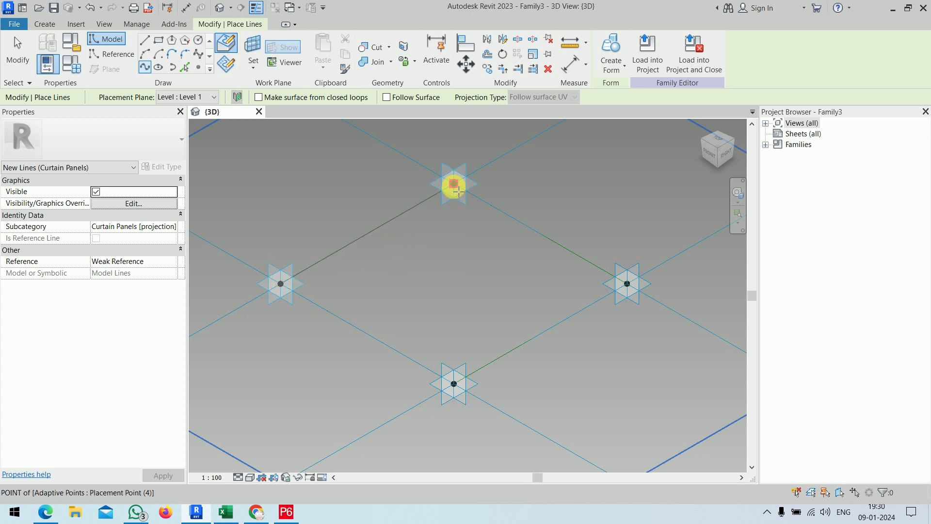
{"action": "left_click", "coordinate": [458, 204]}
{"action": "right_click", "coordinate": [455, 224]}
{"action": "left_click", "coordinate": [465, 231]}
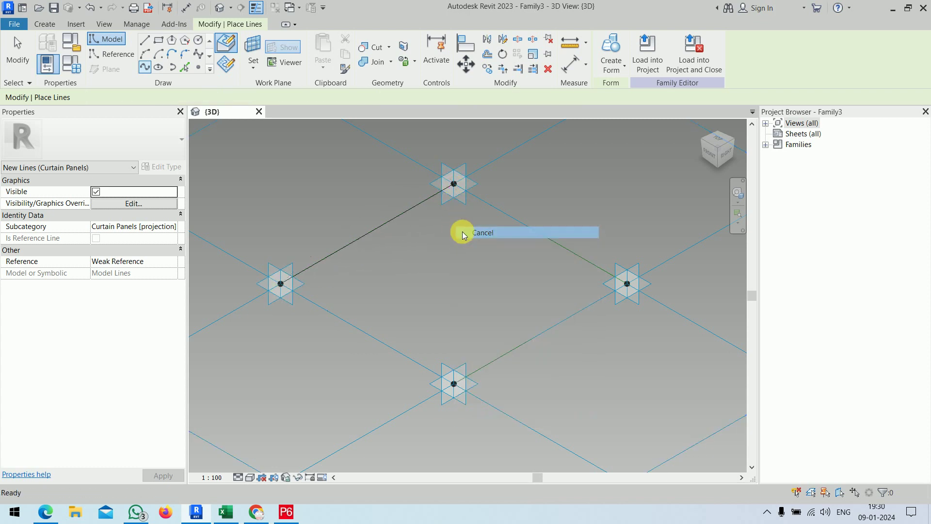
{"action": "right_click", "coordinate": [467, 236]}
{"action": "left_click", "coordinate": [476, 241]}
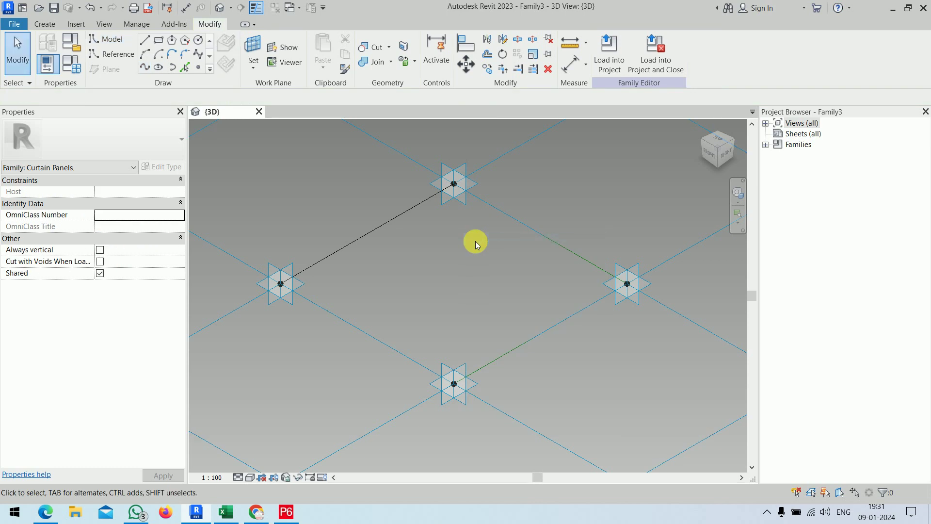
{"action": "left_click", "coordinate": [389, 220]}
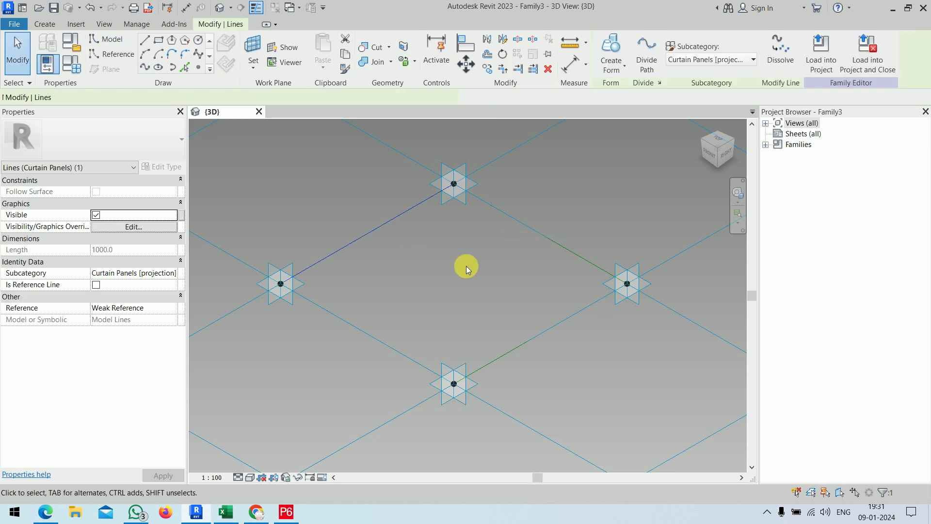
{"action": "left_click", "coordinate": [467, 266]}
Add spline lines from the top point to the right point, then on to the bottom point.
{"action": "left_click", "coordinate": [145, 67]}
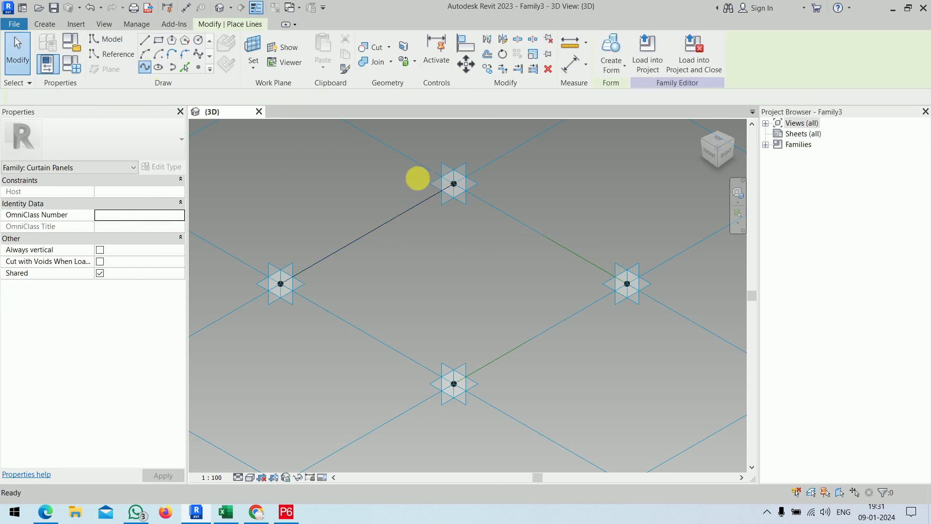
{"action": "left_click", "coordinate": [453, 183]}
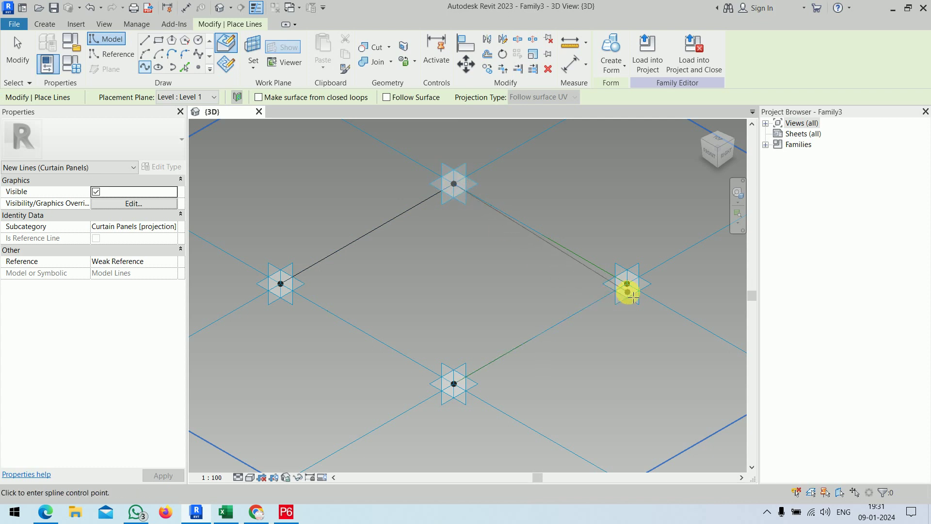
{"action": "left_click", "coordinate": [627, 284]}
{"action": "right_click", "coordinate": [568, 171]}
{"action": "left_click", "coordinate": [581, 173]}
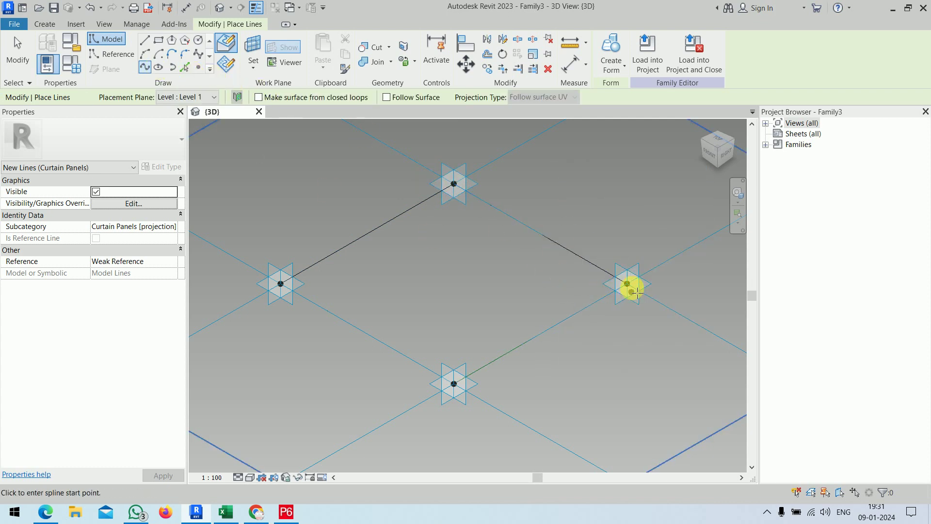
{"action": "left_click", "coordinate": [626, 284]}
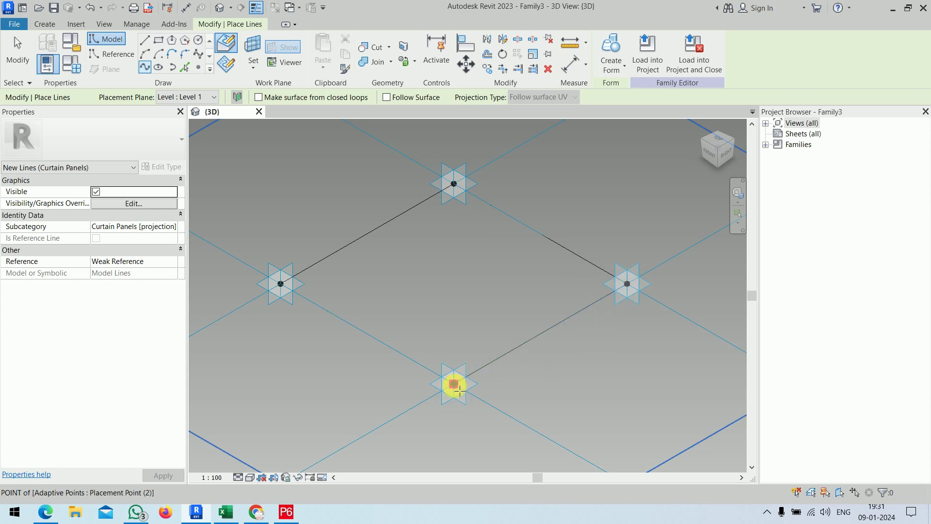
{"action": "left_click", "coordinate": [454, 384]}
{"action": "right_click", "coordinate": [441, 259]}
{"action": "left_click", "coordinate": [466, 265]}
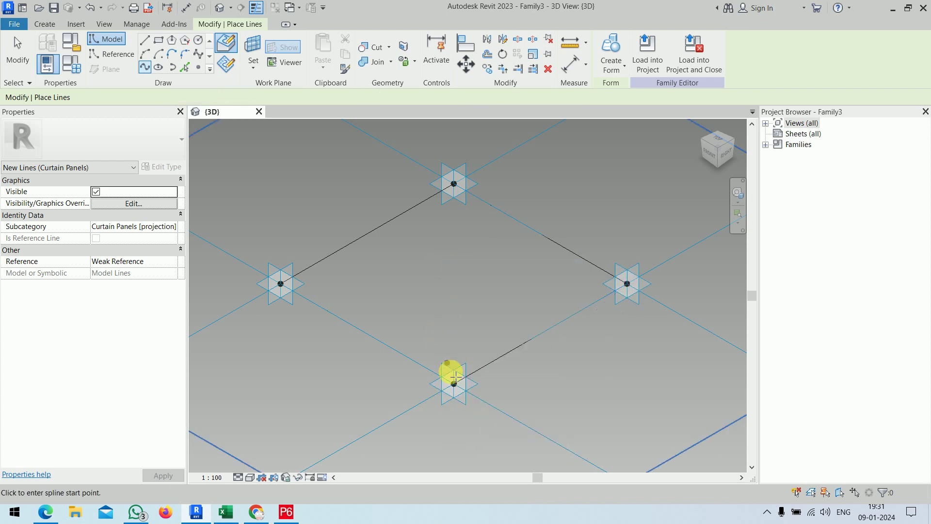
Close the rhombus with a spline from the bottom point back to the left point.
{"action": "left_click", "coordinate": [454, 383]}
{"action": "left_click", "coordinate": [281, 283]}
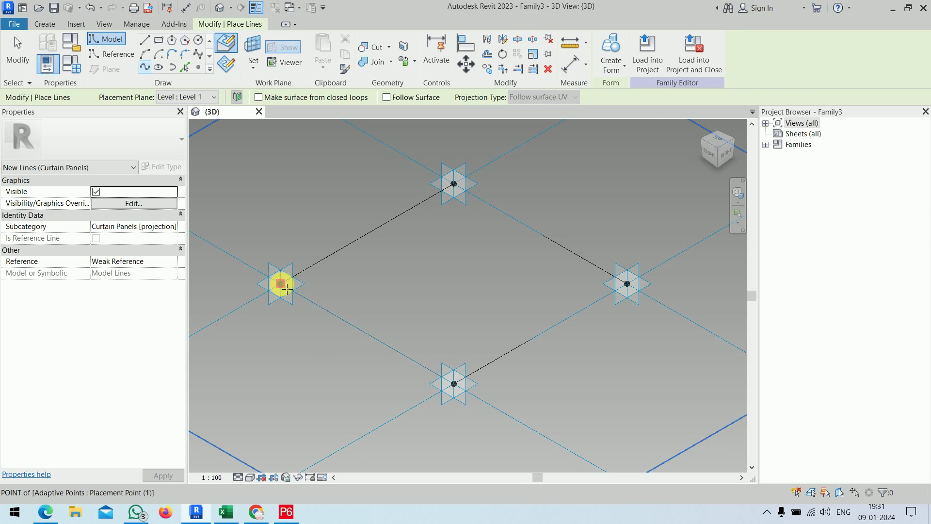
{"action": "right_click", "coordinate": [387, 274]}
{"action": "left_click", "coordinate": [398, 282]}
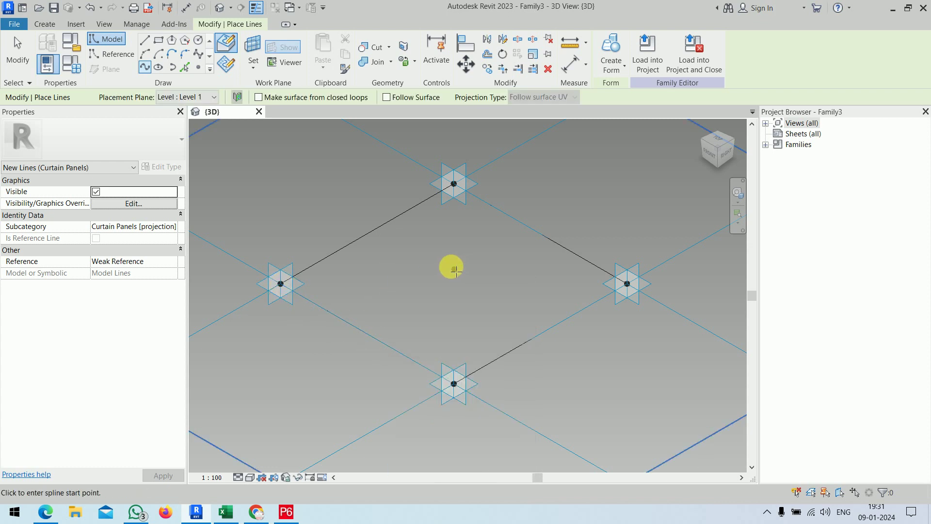
{"action": "right_click", "coordinate": [446, 261]}
{"action": "left_click", "coordinate": [458, 270]}
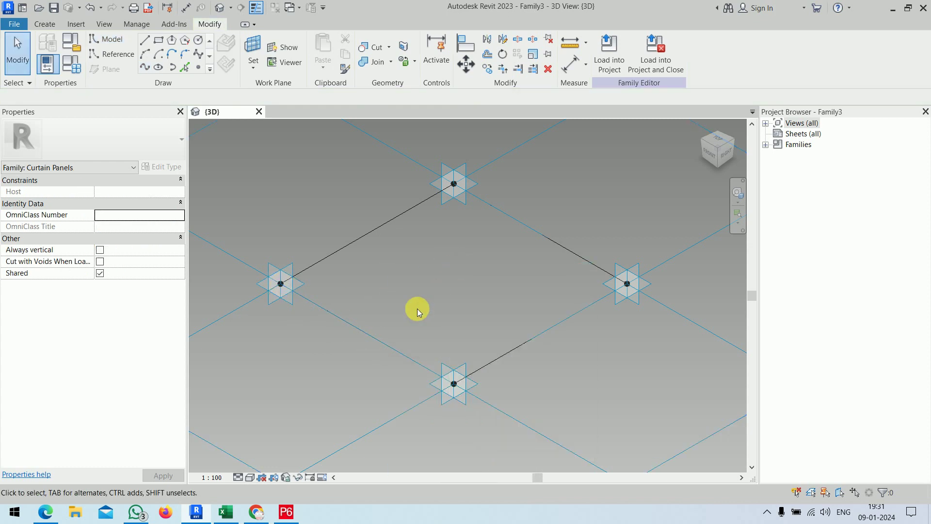
{"action": "left_click", "coordinate": [372, 336]}
{"action": "left_click", "coordinate": [414, 278]}
Delete the model line on the upper-left edge, keeping only its reference line.
{"action": "middle_click_drag", "start_coordinate": [495, 300], "coordinate": [479, 301], "text": "ctrl"}
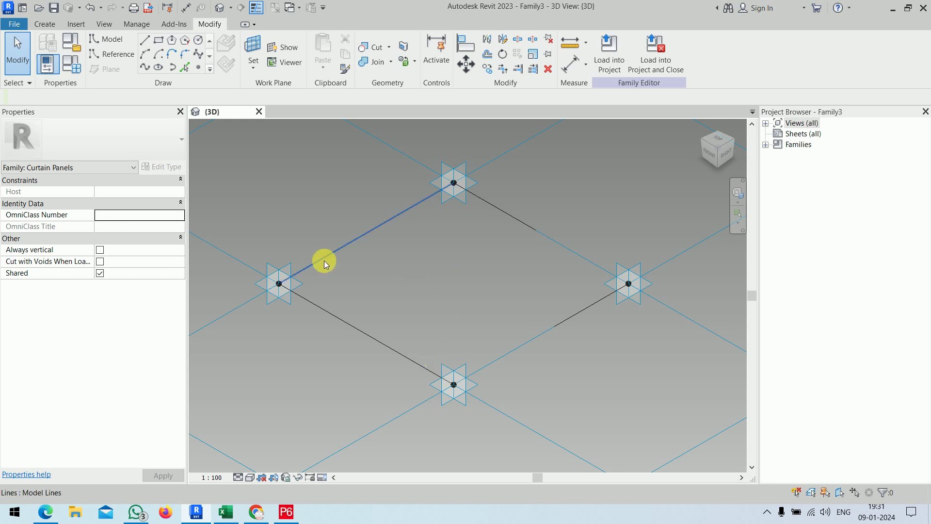
{"action": "left_click", "coordinate": [348, 247]}
{"action": "key", "text": "Delete"}
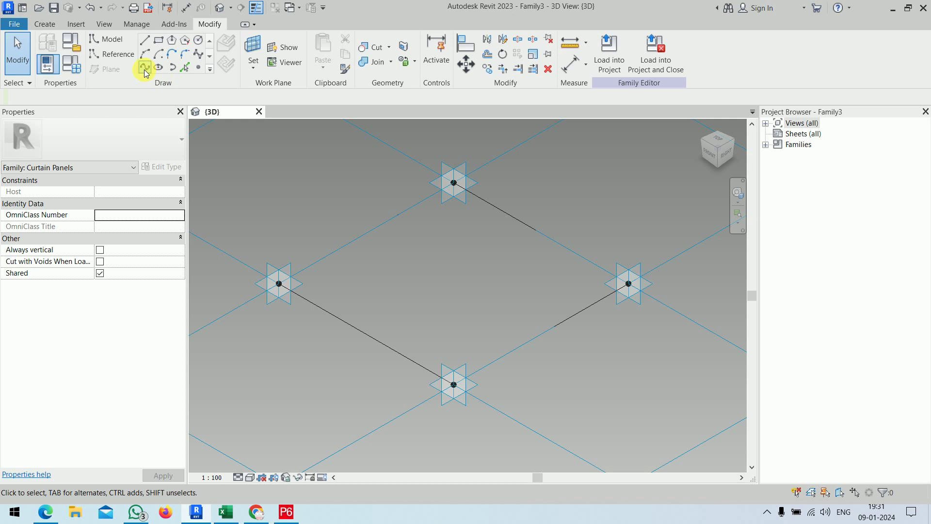
{"action": "left_click", "coordinate": [199, 67]}
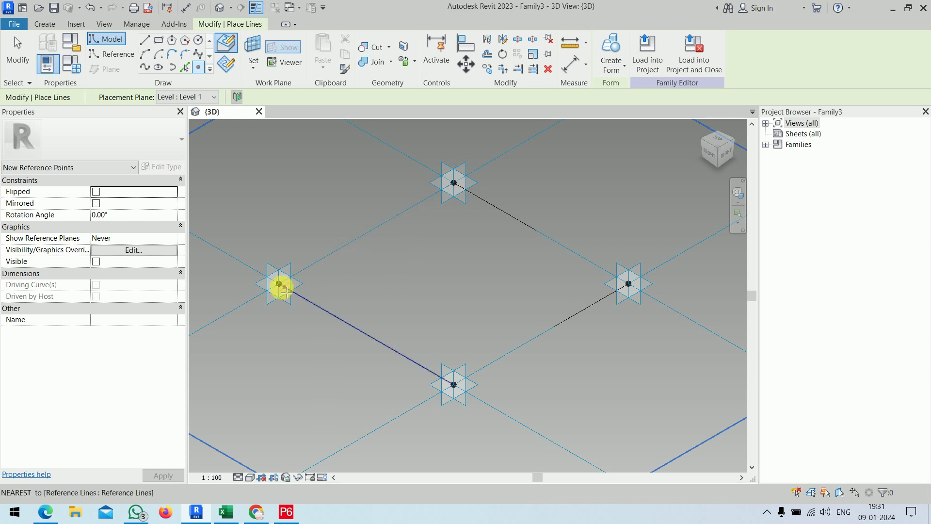
Place a reference point on the upper-left reference line and select it.
{"action": "left_click", "coordinate": [328, 255]}
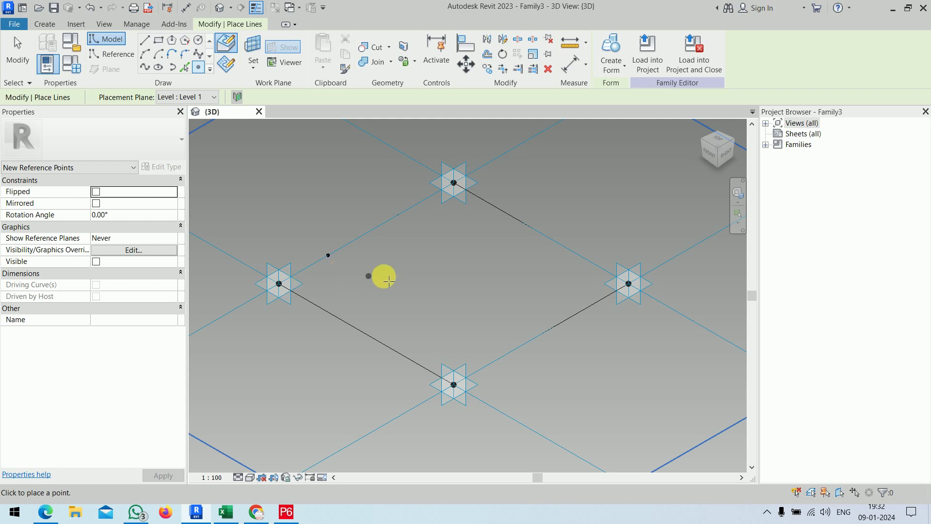
{"action": "key", "text": "Escape"}
{"action": "key", "text": "Escape"}
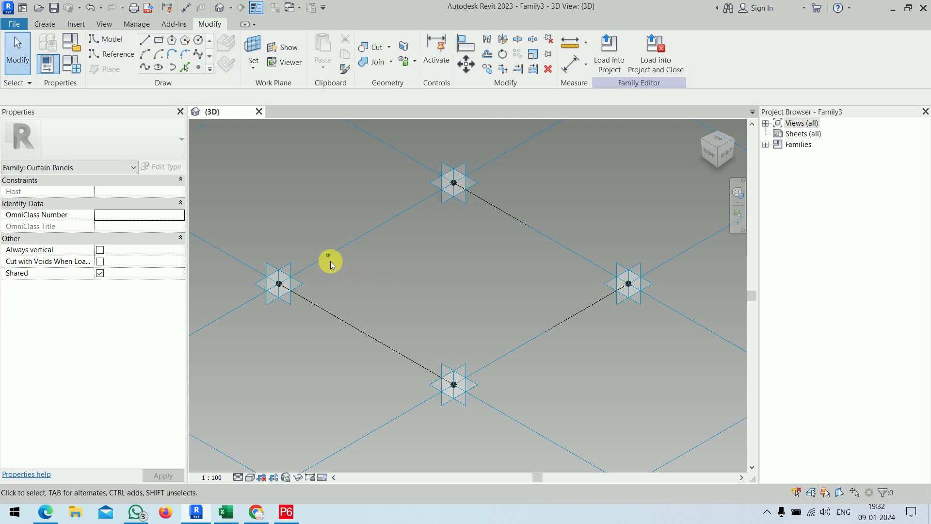
{"action": "left_click", "coordinate": [329, 259]}
{"action": "key", "text": "Escape"}
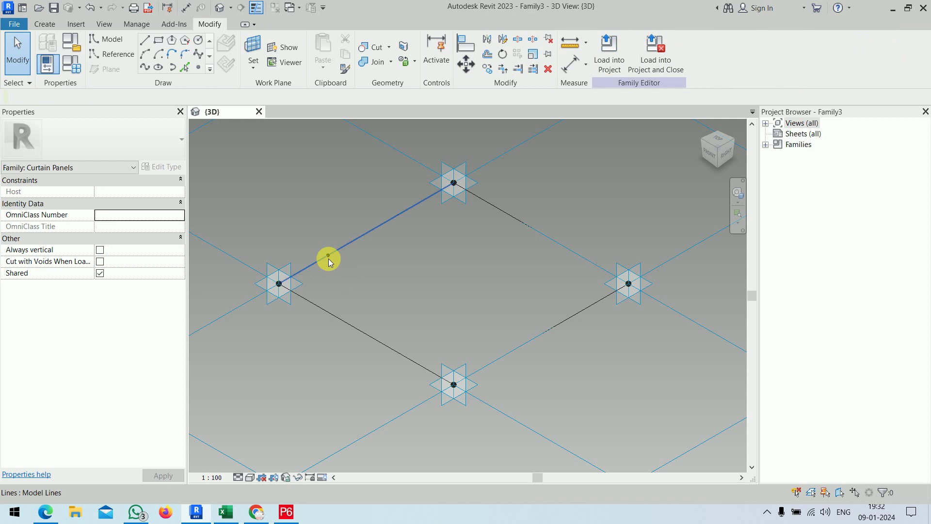
{"action": "left_click", "coordinate": [328, 255]}
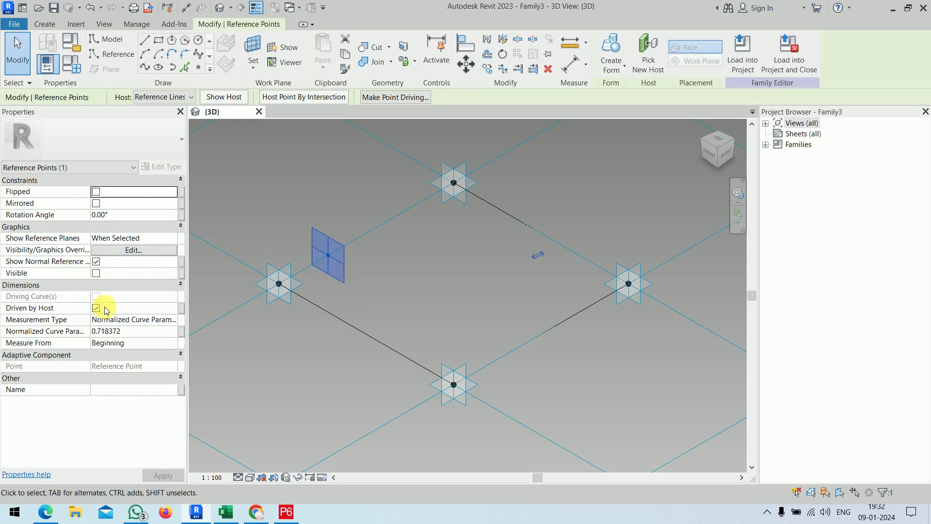
Set the point to measure from the line's End and try parameter values 300 and .30.
{"action": "left_click", "coordinate": [161, 345]}
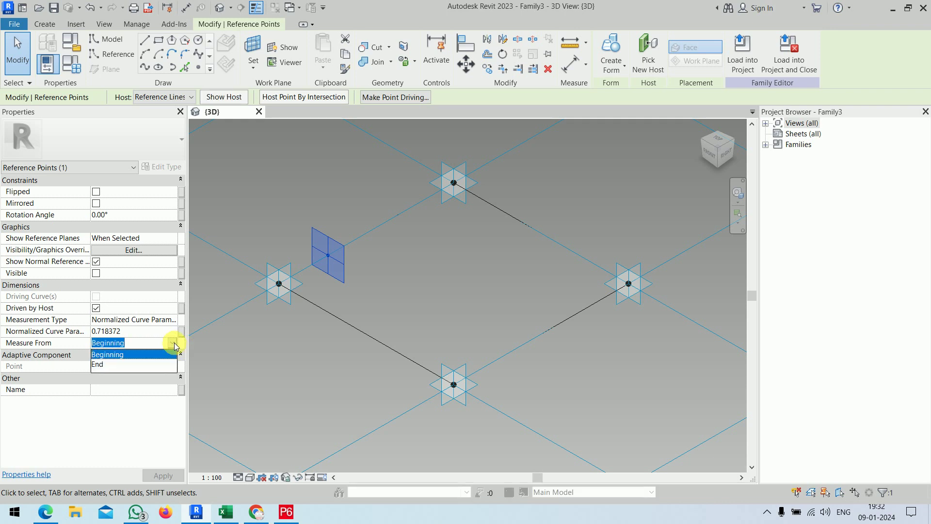
{"action": "left_click", "coordinate": [147, 365]}
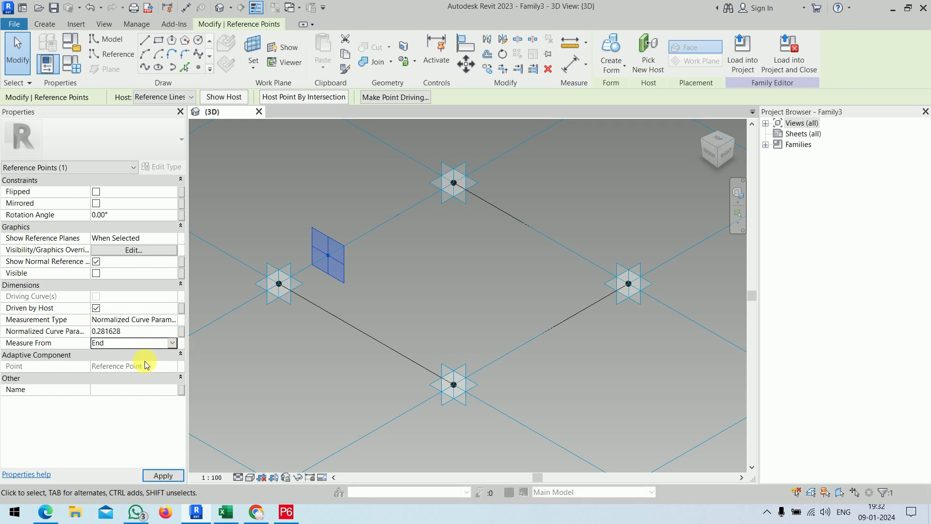
{"action": "left_click", "coordinate": [130, 333]}
{"action": "type", "text": "3"}
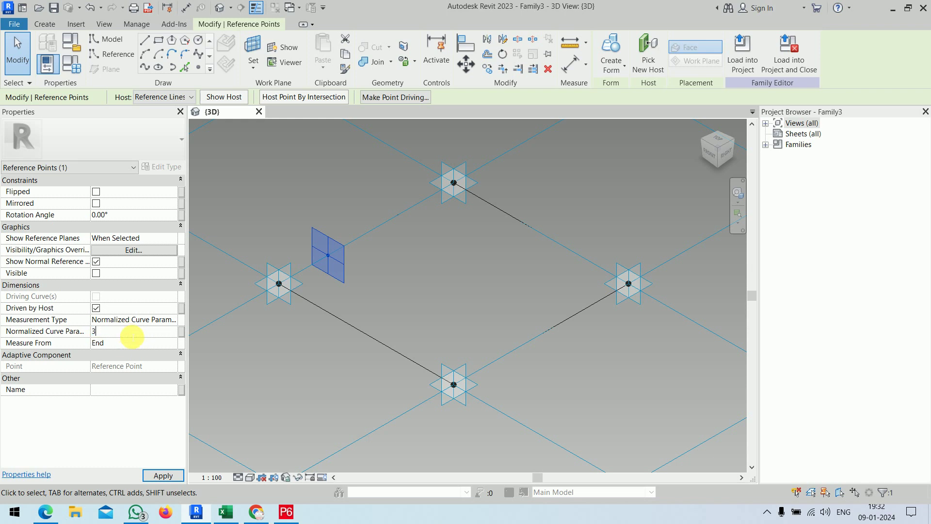
{"action": "type", "text": "00"}
{"action": "key", "text": "Return"}
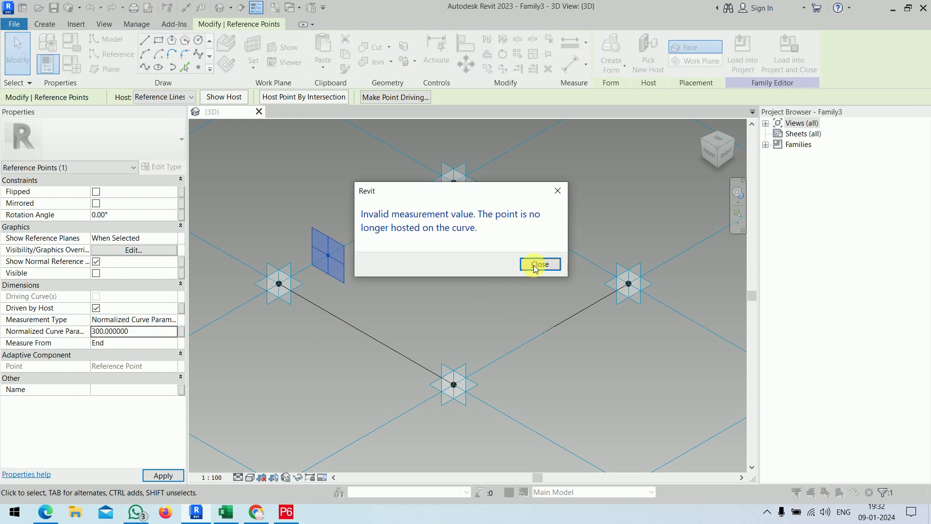
{"action": "left_click", "coordinate": [539, 263]}
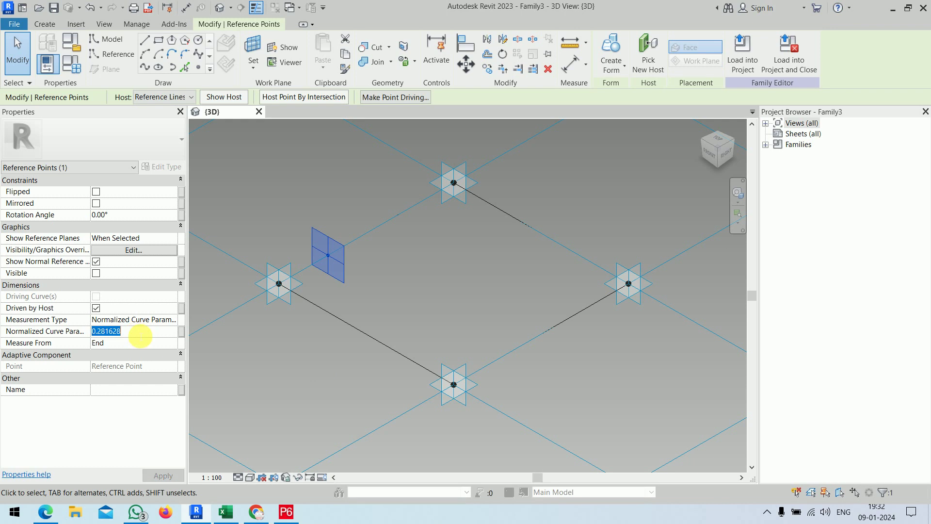
{"action": "type", "text": ".30"}
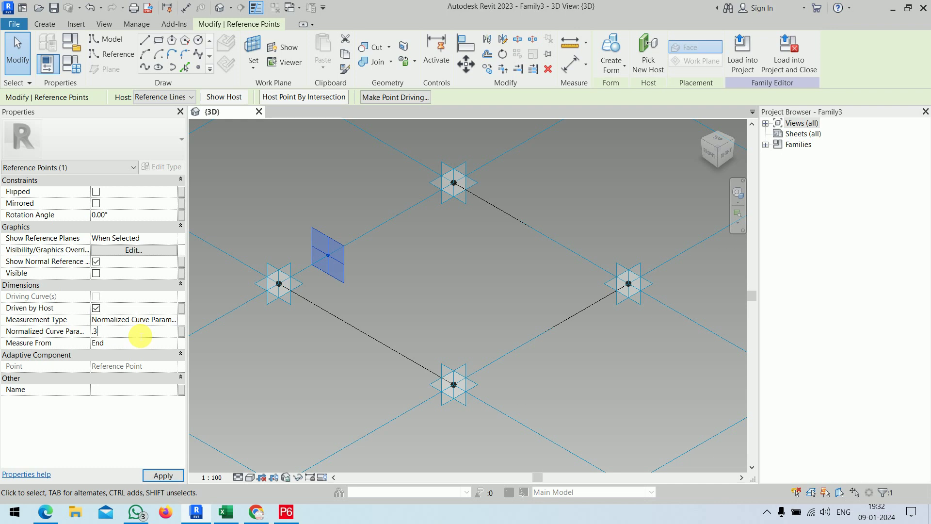
{"action": "key", "text": "Return"}
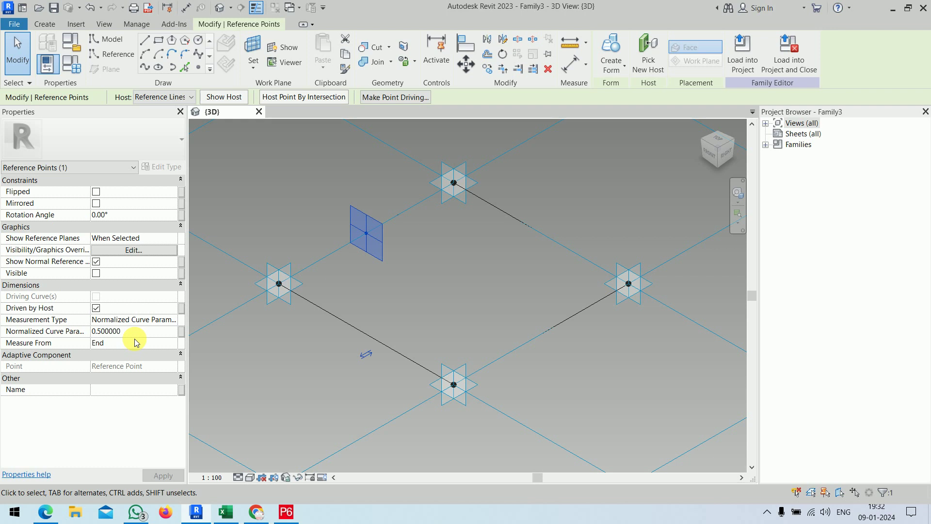
Set the normalized curve parameter to 0.5, centring the point on its line.
{"action": "left_click", "coordinate": [140, 333]}
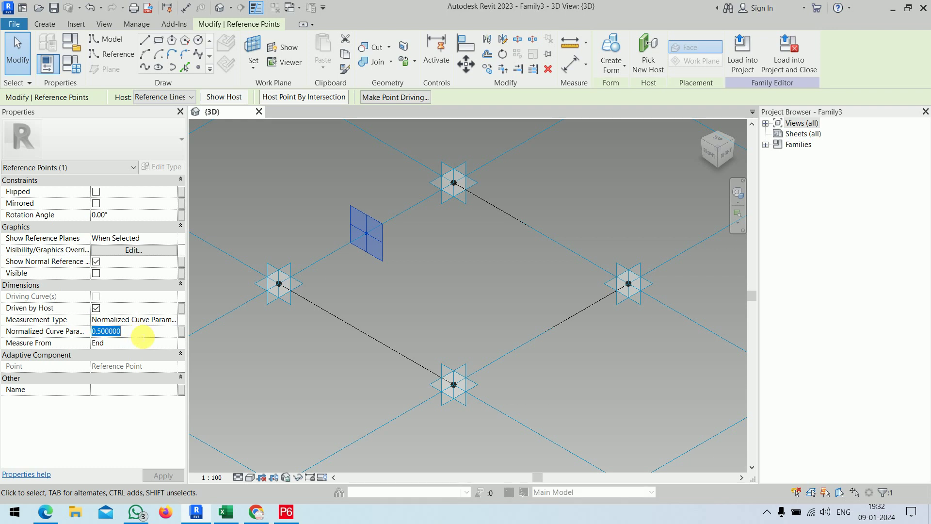
{"action": "type", "text": "0.2"}
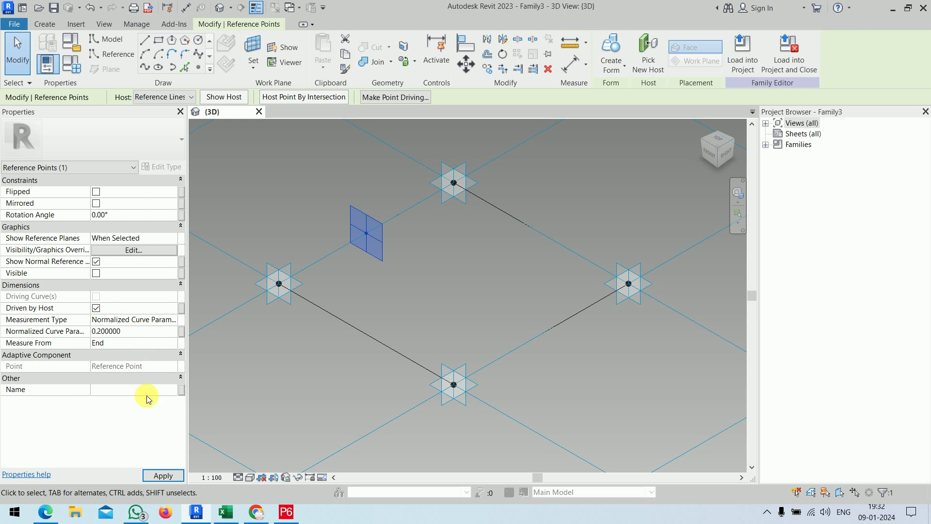
{"action": "left_click", "coordinate": [163, 475]}
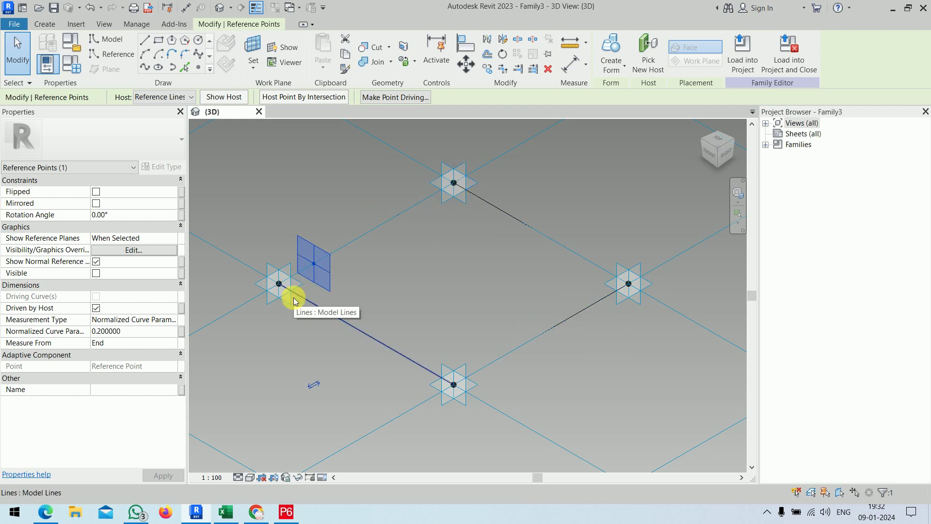
{"action": "left_click", "coordinate": [149, 331]}
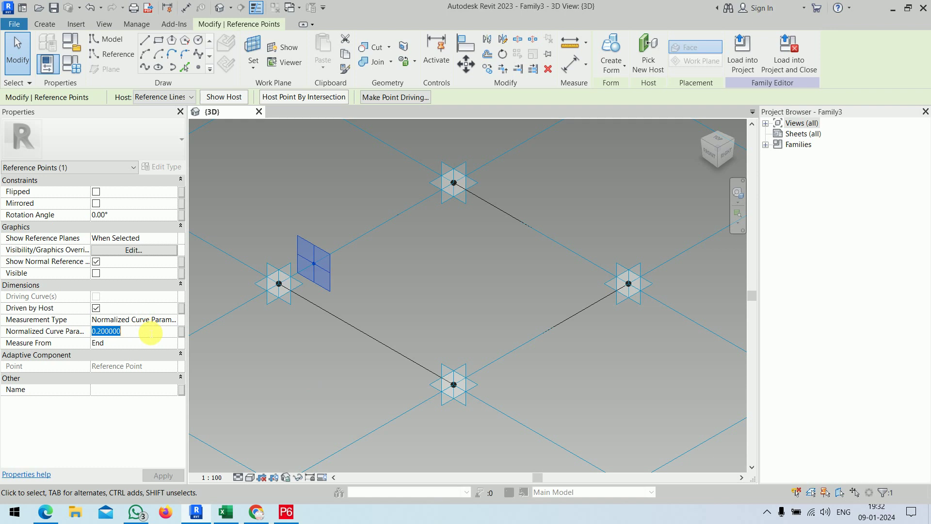
{"action": "type", "text": "0.5"}
{"action": "key", "text": "Return"}
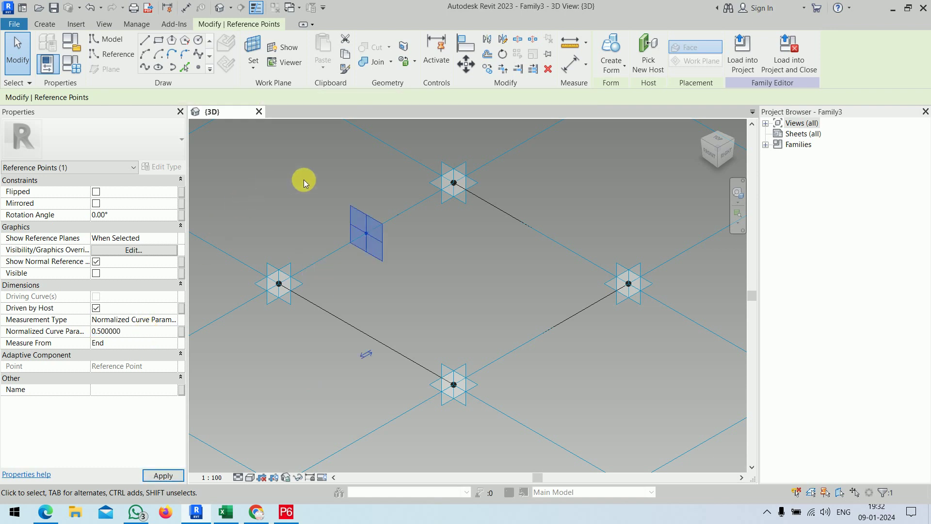
{"action": "left_click", "coordinate": [327, 179]}
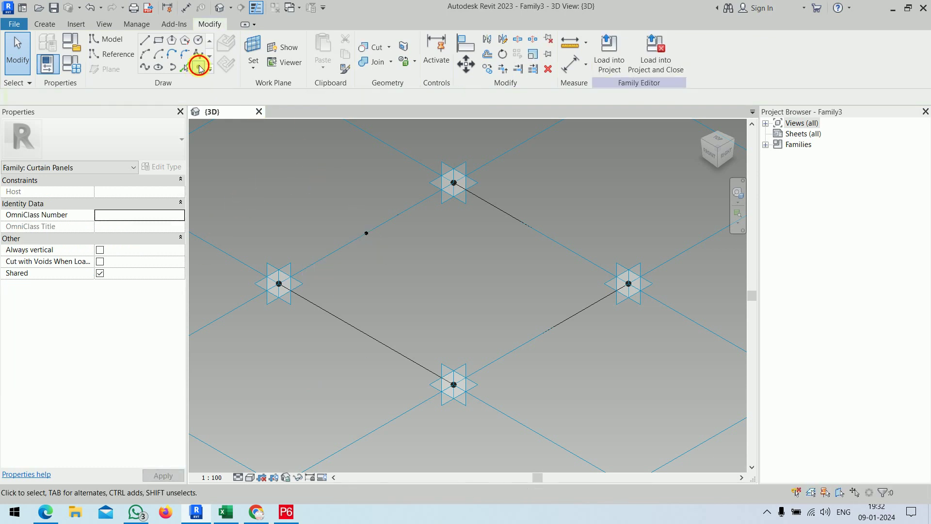
Place reference points at the midpoints of the upper-right, lower-right and lower-left edge lines.
{"action": "left_click", "coordinate": [199, 67]}
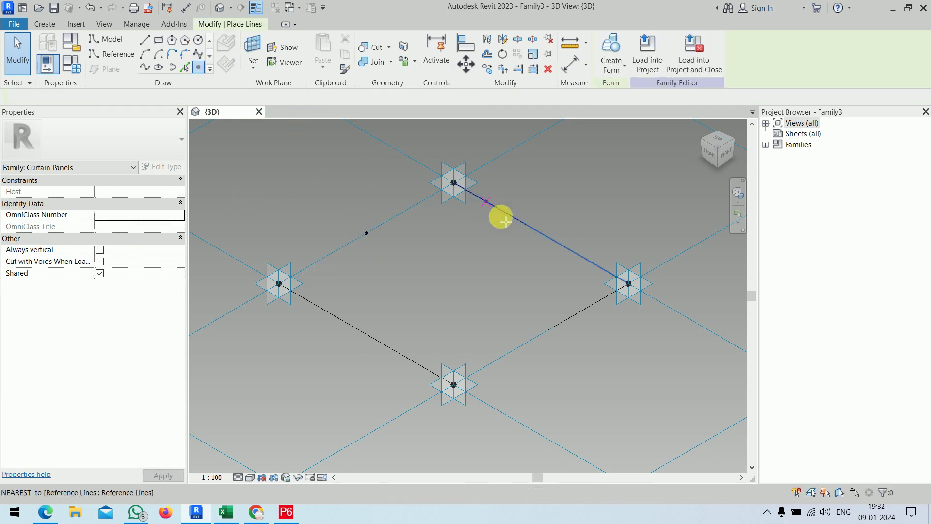
{"action": "left_click", "coordinate": [542, 232]}
{"action": "left_click", "coordinate": [542, 336]}
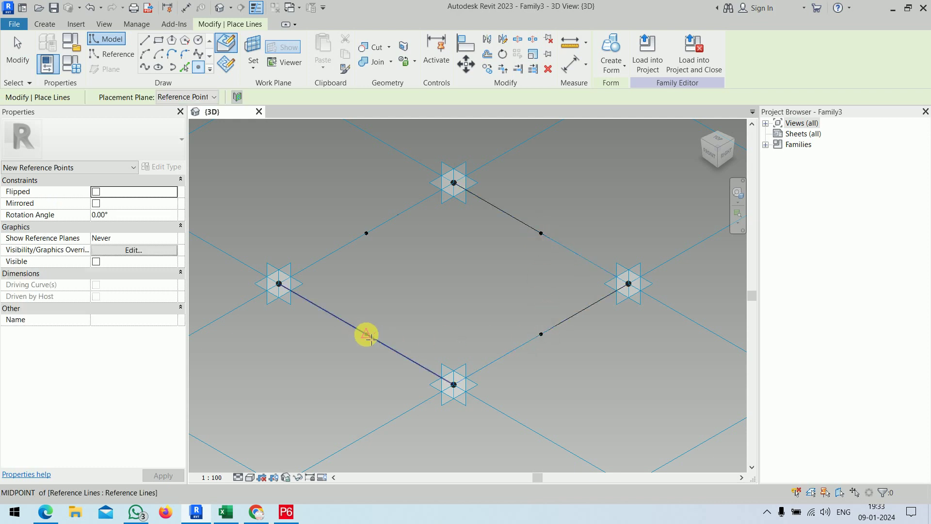
{"action": "left_click", "coordinate": [366, 335]}
{"action": "right_click", "coordinate": [396, 276]}
{"action": "left_click", "coordinate": [406, 285]}
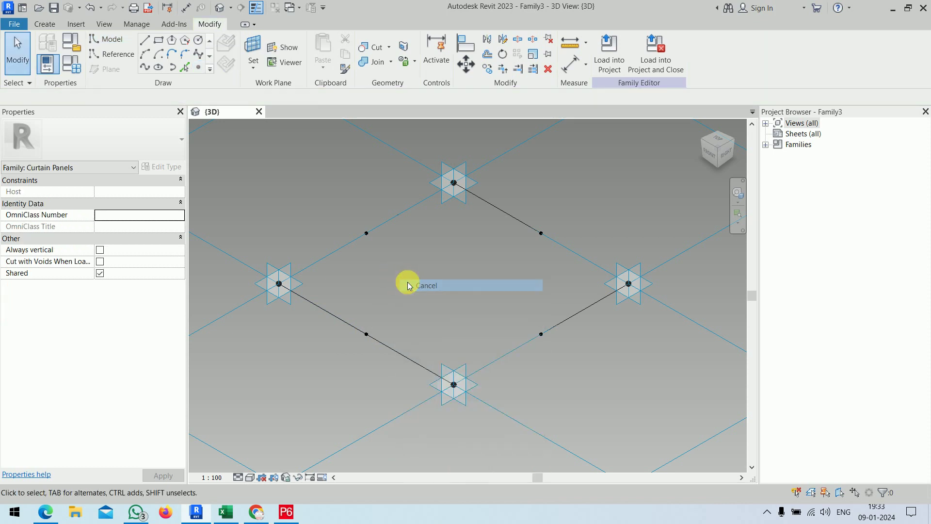
Draw a straight top line from the upper-left to the upper-right point, discarding a curved spline.
{"action": "left_click", "coordinate": [146, 69]}
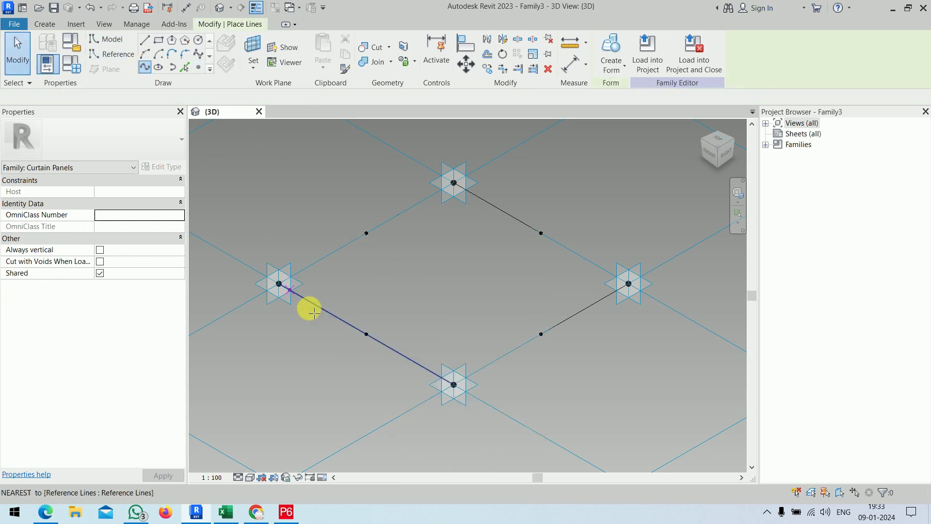
{"action": "left_click", "coordinate": [367, 334]}
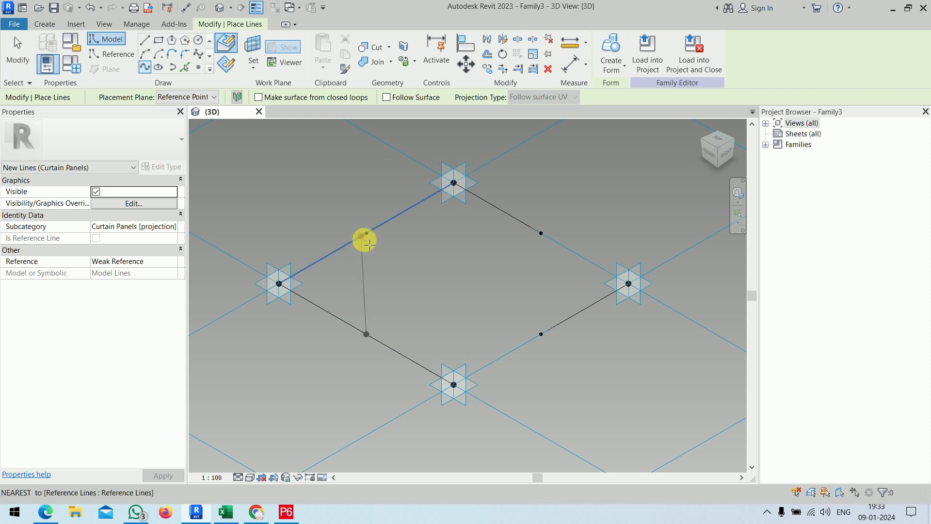
{"action": "left_click", "coordinate": [366, 233]}
{"action": "right_click", "coordinate": [393, 260]}
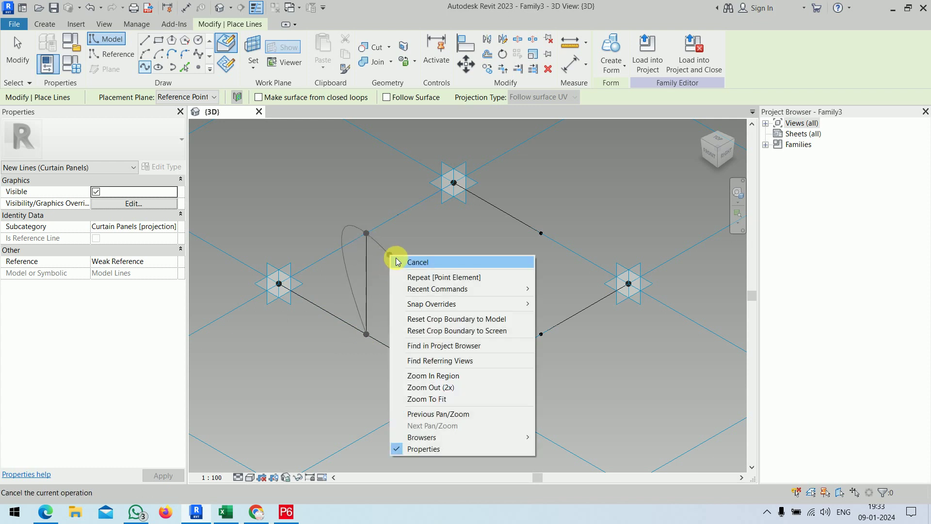
{"action": "left_click", "coordinate": [397, 260]}
{"action": "left_click", "coordinate": [367, 233]}
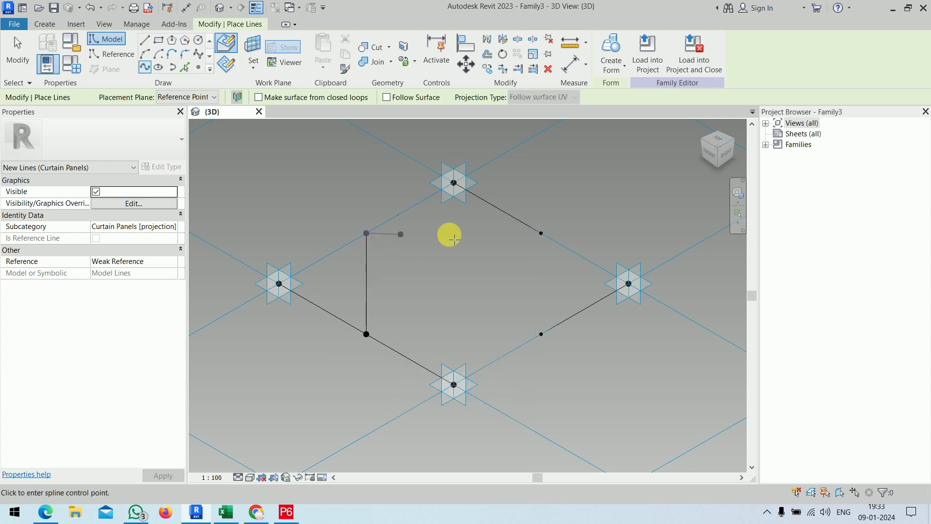
{"action": "left_click", "coordinate": [541, 233]}
{"action": "right_click", "coordinate": [465, 263]}
{"action": "left_click", "coordinate": [492, 270]}
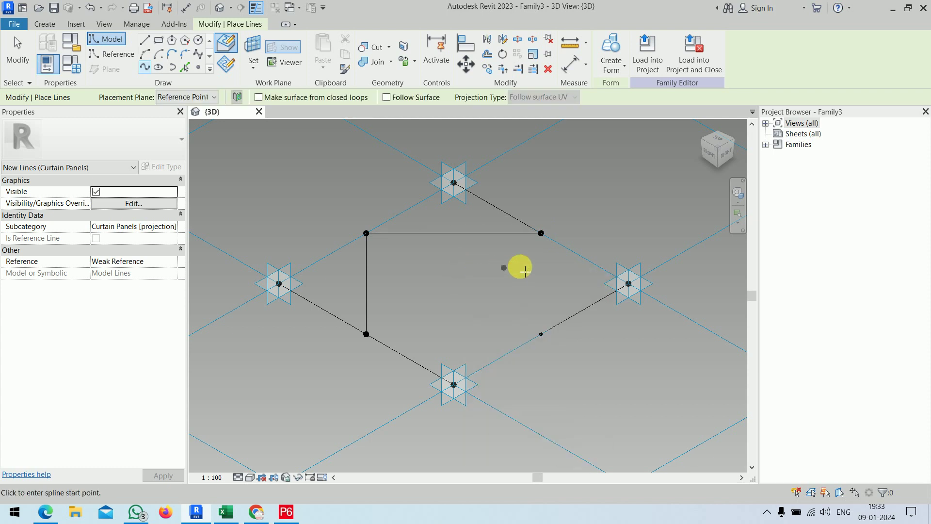
Draw the right line from upper-right to lower-right, then the bottom line to lower-left.
{"action": "left_click", "coordinate": [541, 233]}
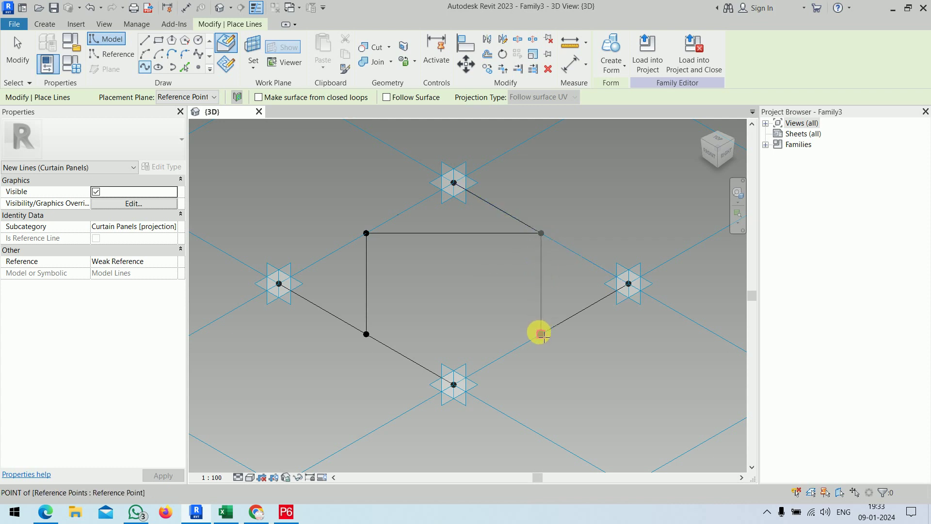
{"action": "left_click", "coordinate": [541, 334]}
{"action": "right_click", "coordinate": [485, 271]}
{"action": "left_click", "coordinate": [493, 273]}
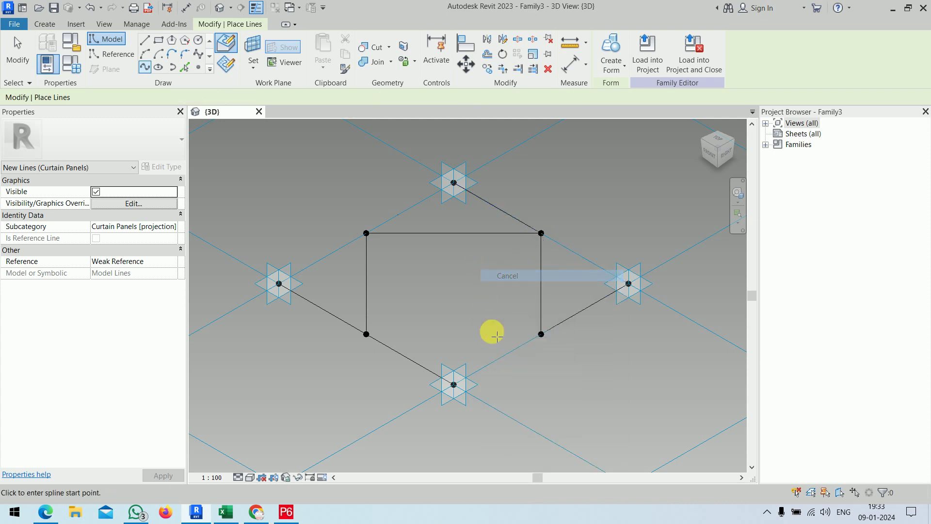
{"action": "left_click", "coordinate": [541, 334]}
{"action": "left_click", "coordinate": [366, 334]}
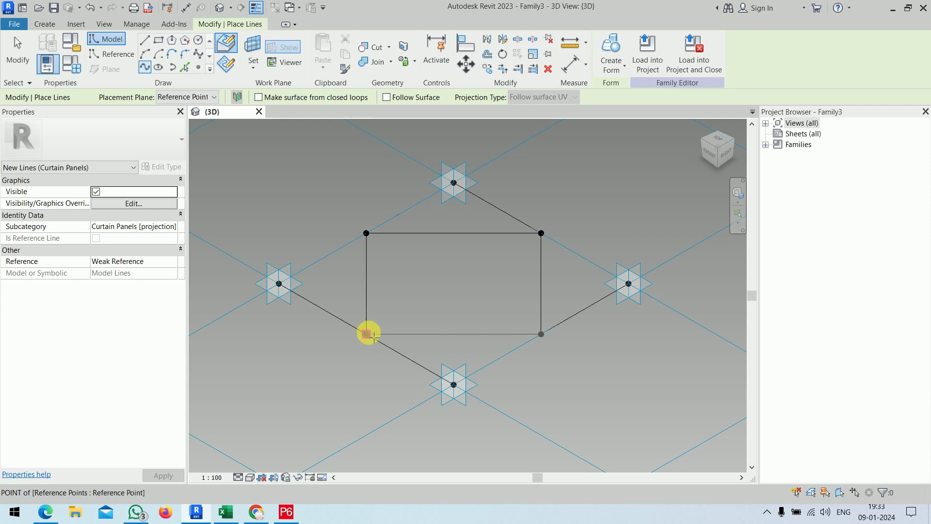
{"action": "right_click", "coordinate": [420, 282]}
{"action": "left_click", "coordinate": [426, 286]}
{"action": "right_click", "coordinate": [427, 271]}
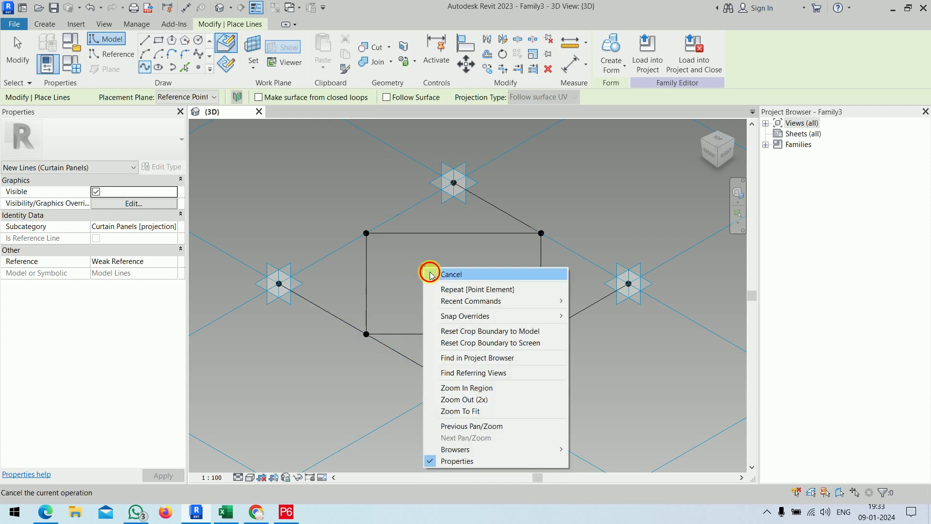
{"action": "left_click", "coordinate": [444, 273]}
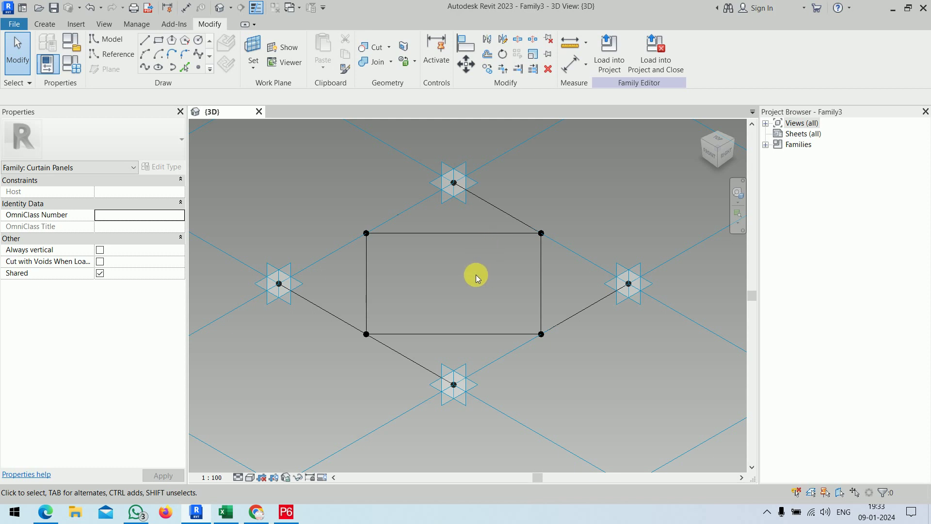
{"action": "left_click", "coordinate": [112, 53]}
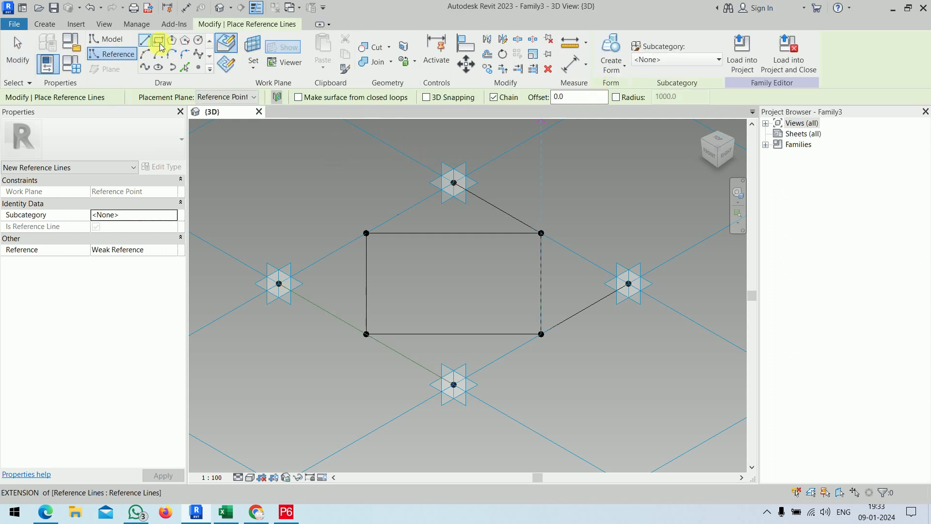
{"action": "left_click", "coordinate": [542, 234]}
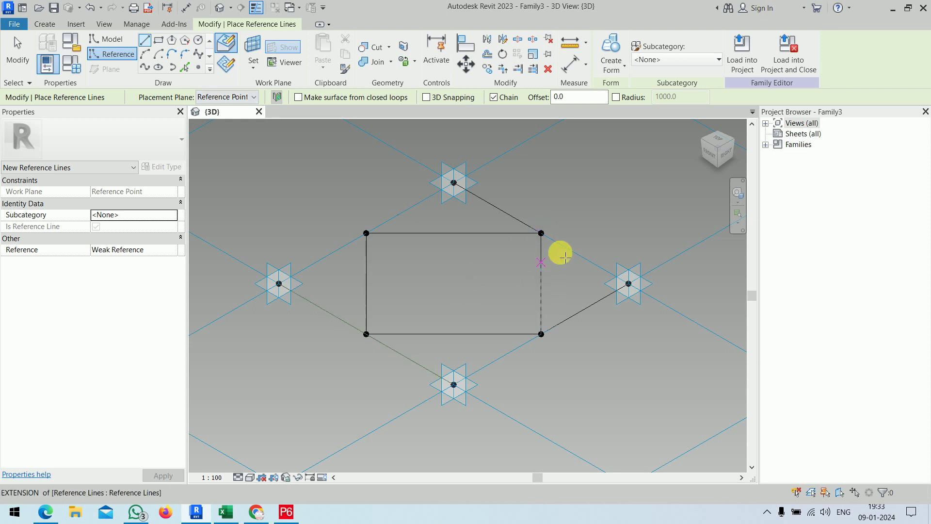
{"action": "key", "text": "Escape"}
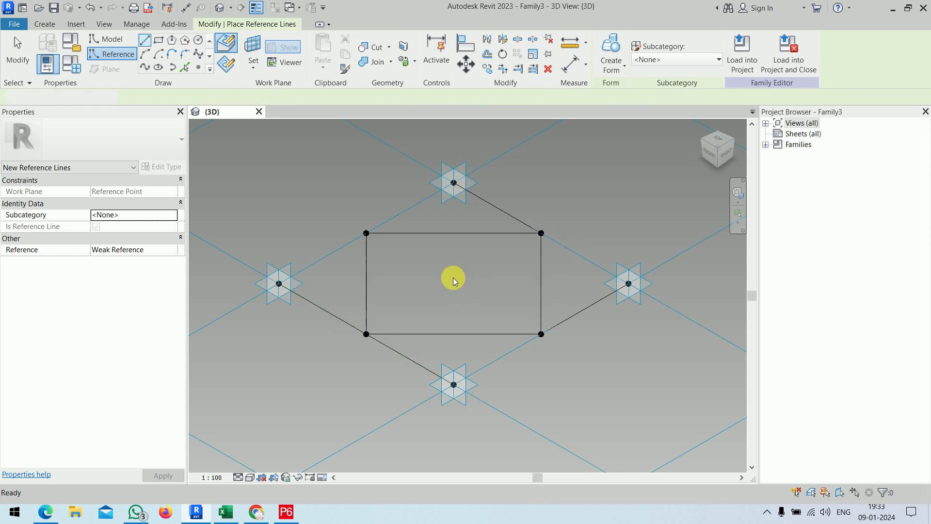
{"action": "left_click", "coordinate": [145, 67]}
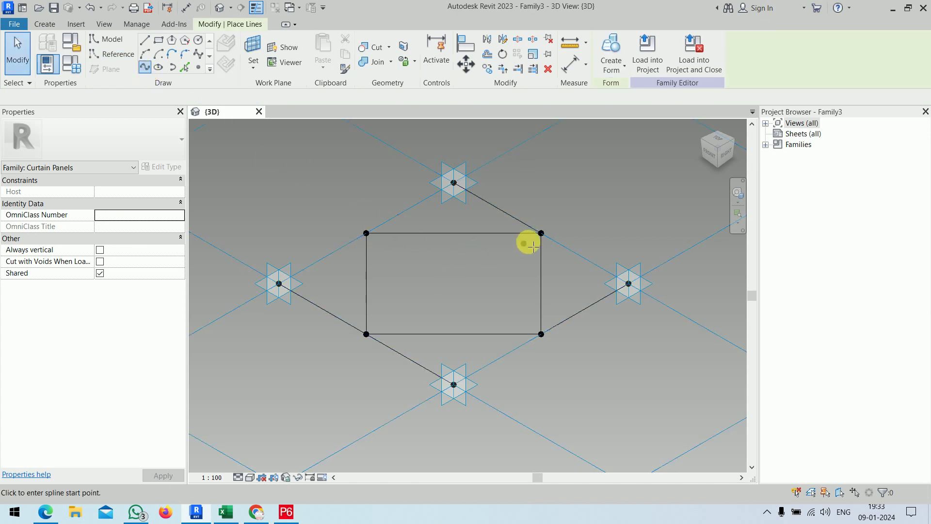
{"action": "left_click", "coordinate": [541, 234]}
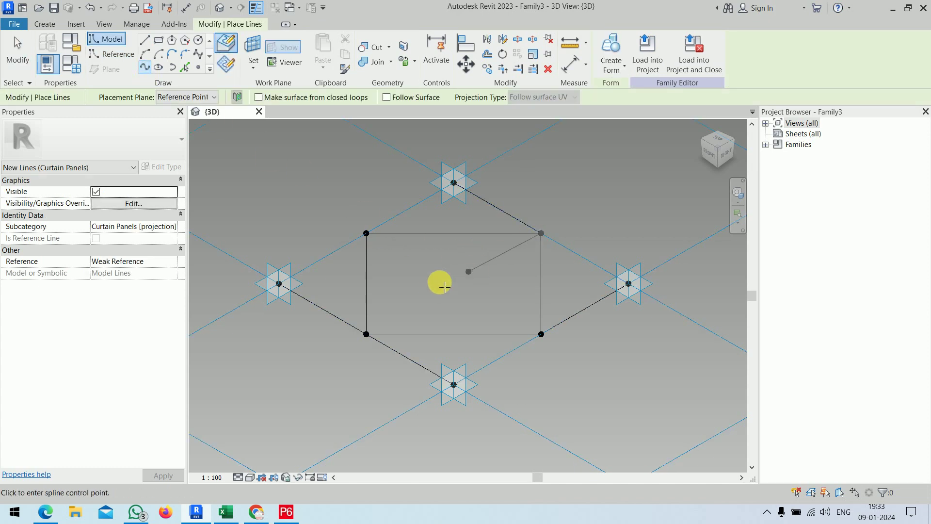
{"action": "left_click", "coordinate": [366, 334]}
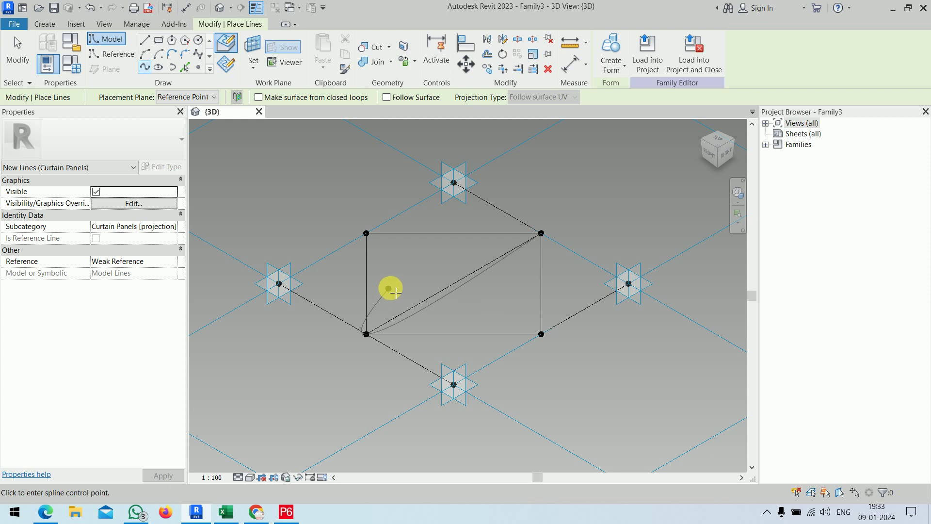
{"action": "key", "text": "Escape"}
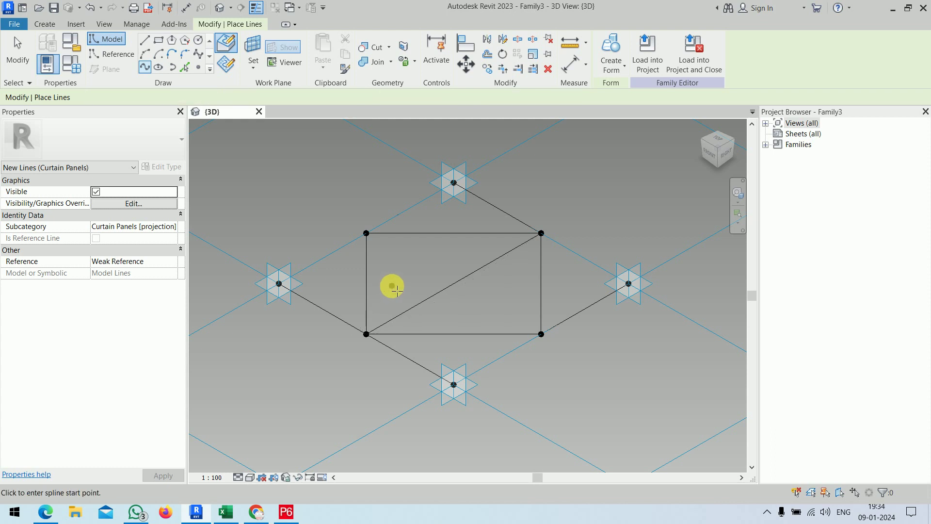
{"action": "key", "text": "Escape"}
{"action": "left_click", "coordinate": [142, 43]}
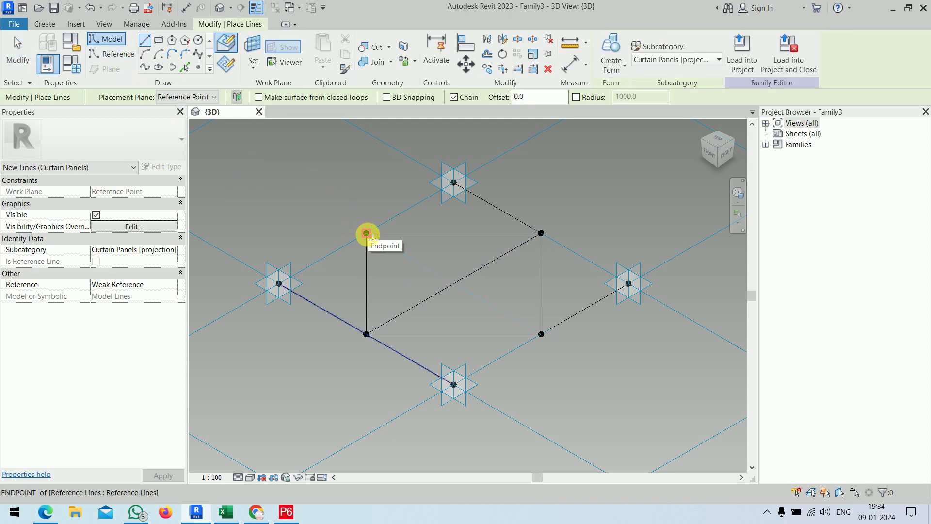
{"action": "key", "text": "Escape"}
{"action": "key", "text": "Escape"}
{"action": "left_click", "coordinate": [464, 277]}
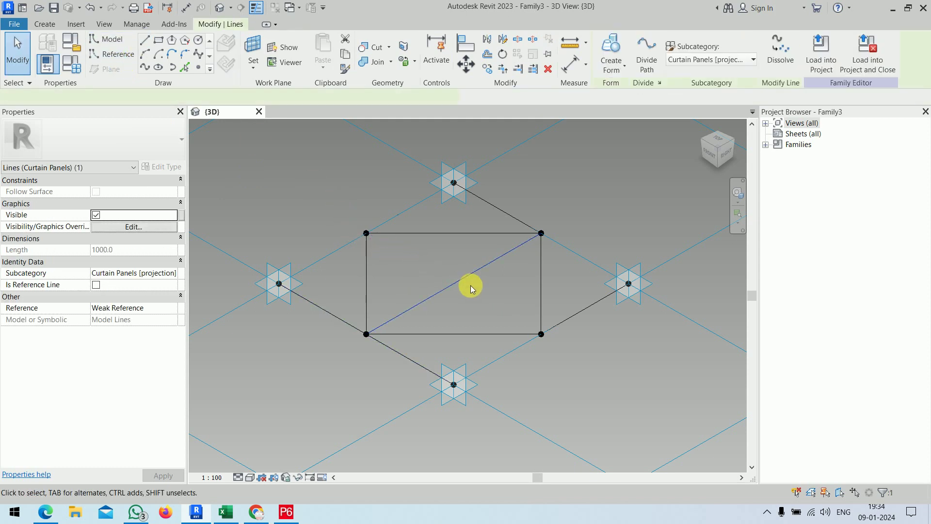
{"action": "key", "text": "Delete"}
{"action": "left_click", "coordinate": [144, 41]}
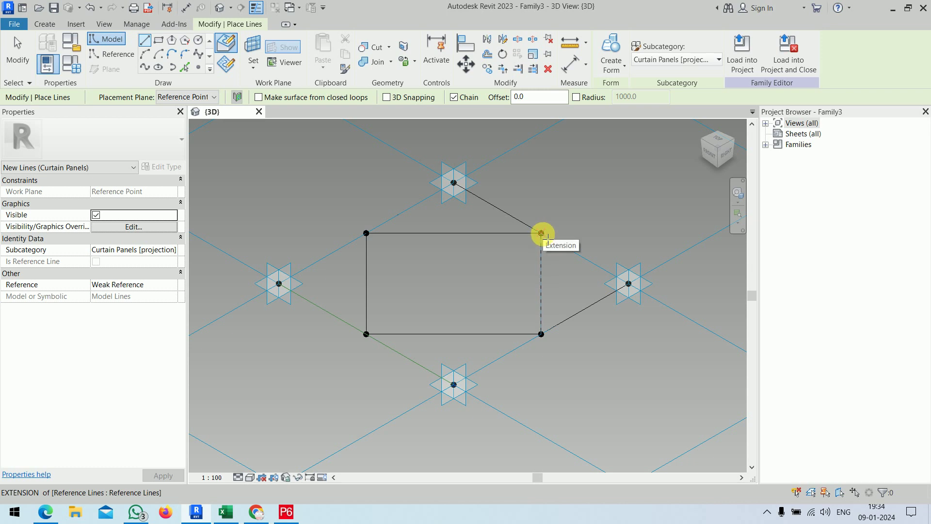
{"action": "left_click", "coordinate": [542, 233]}
{"action": "key", "text": "Escape"}
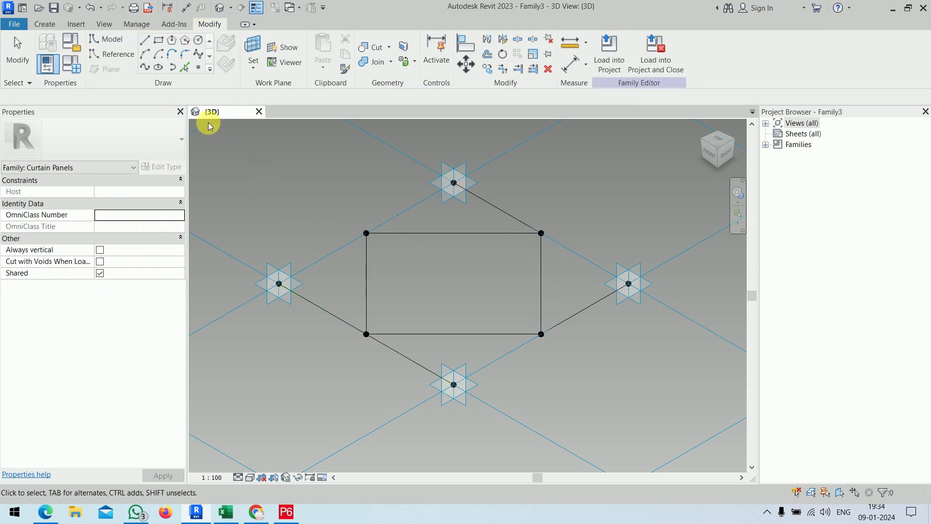
Draw a diagonal spline from the rectangle's top-right corner to its bottom-left corner.
{"action": "left_click", "coordinate": [145, 67]}
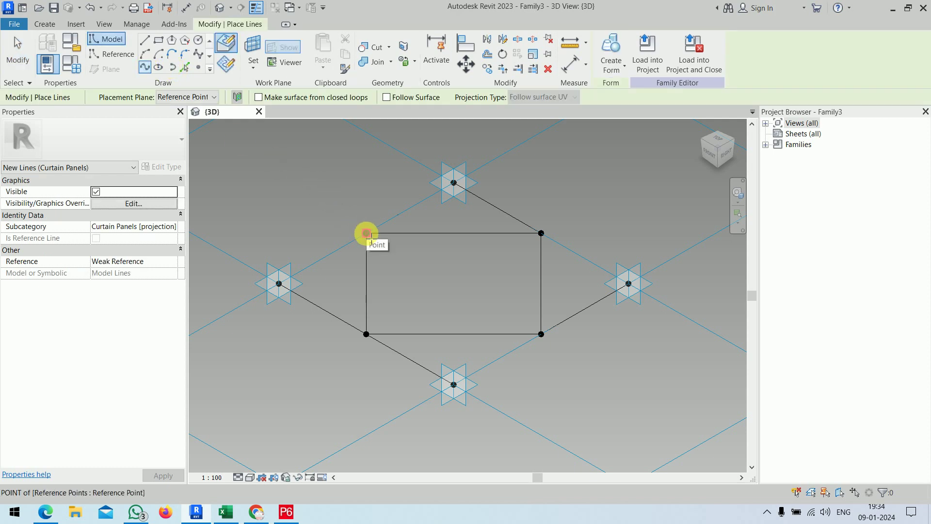
{"action": "left_click", "coordinate": [542, 233]}
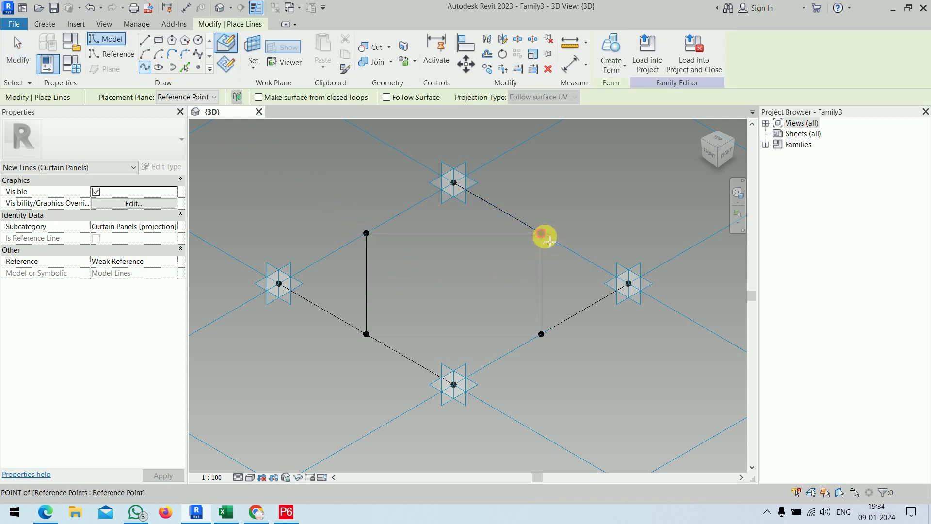
{"action": "left_click", "coordinate": [366, 334]}
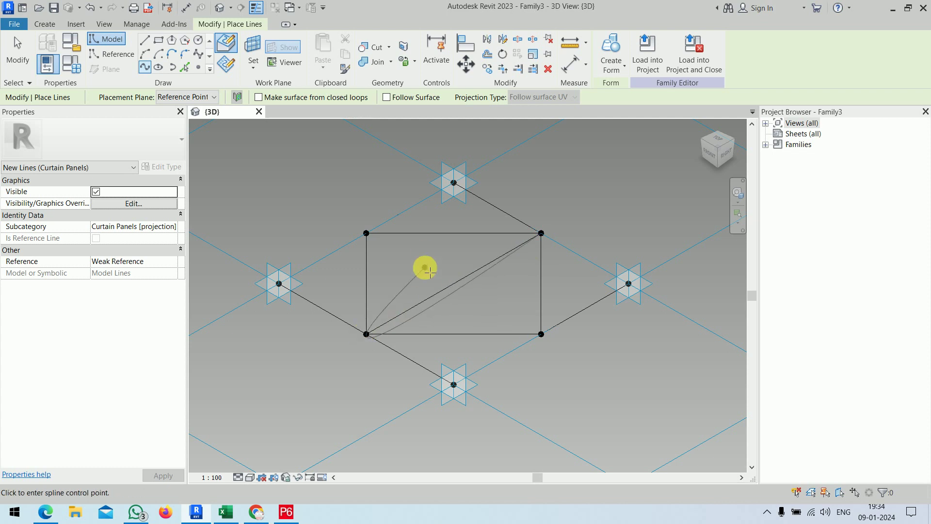
{"action": "right_click", "coordinate": [426, 254]}
{"action": "left_click", "coordinate": [439, 259]}
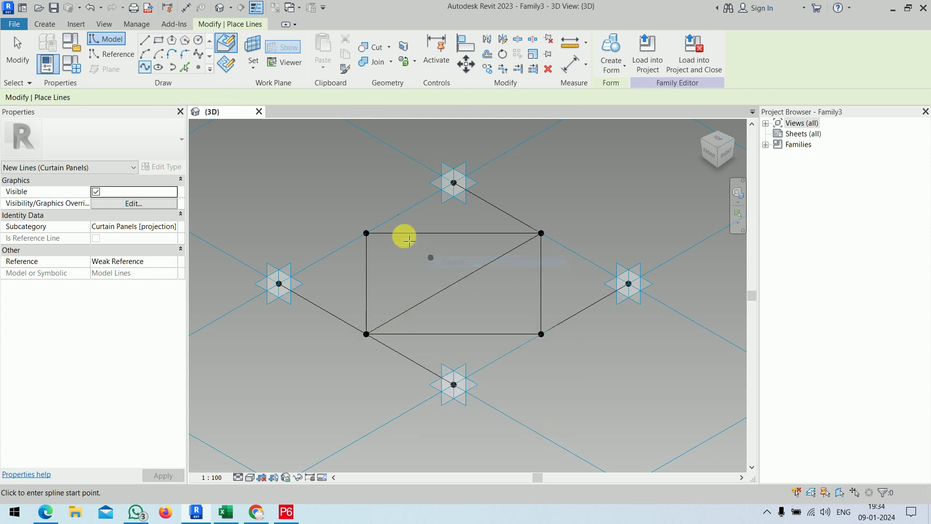
Place a reference point at the diagonal's midpoint.
{"action": "left_click", "coordinate": [195, 69]}
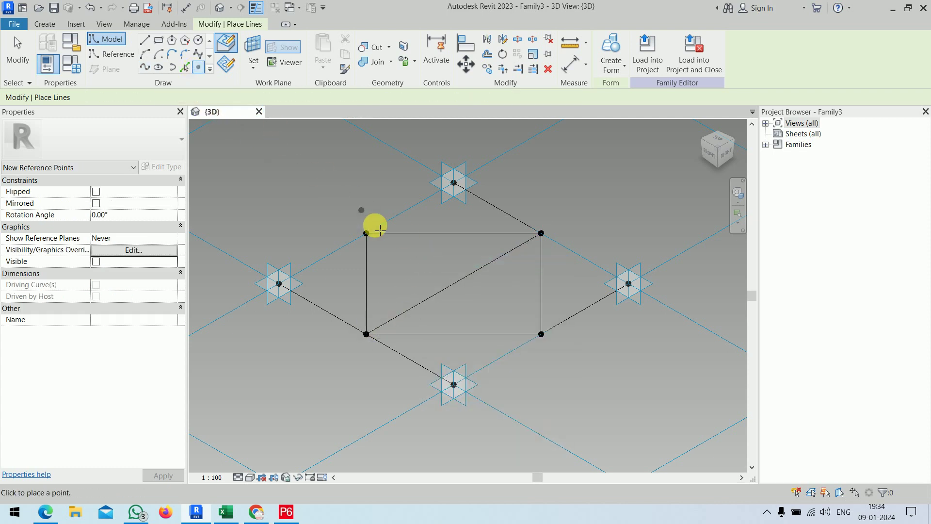
{"action": "left_click", "coordinate": [460, 288]}
{"action": "right_click", "coordinate": [499, 293]}
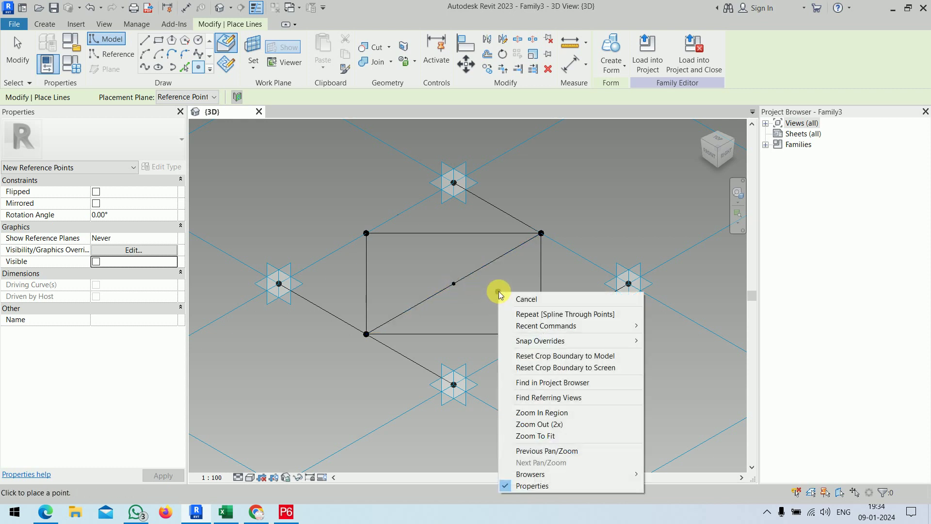
{"action": "left_click", "coordinate": [507, 298]}
{"action": "right_click", "coordinate": [505, 291]}
{"action": "left_click", "coordinate": [509, 298]}
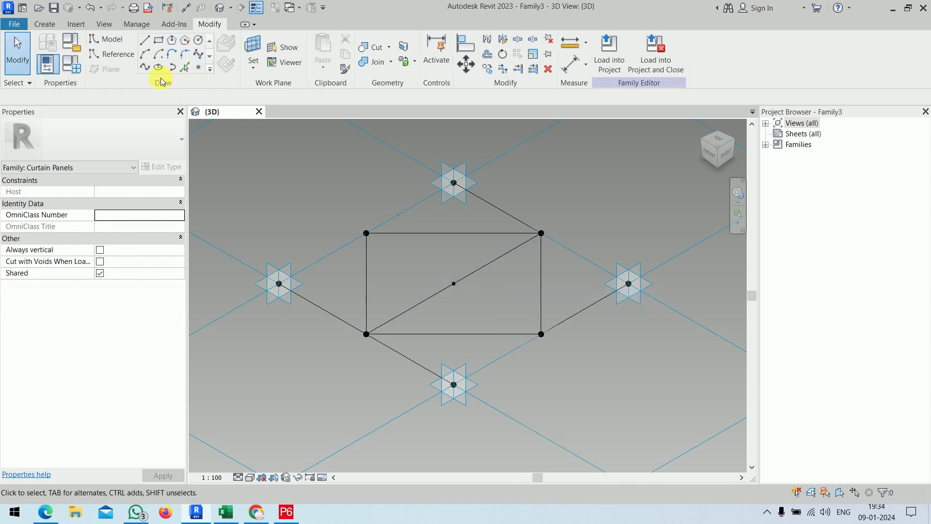
{"action": "left_click", "coordinate": [145, 69]}
Draw a spline from top-left through the centre point to bottom-right, forming an X.
{"action": "left_click", "coordinate": [366, 233]}
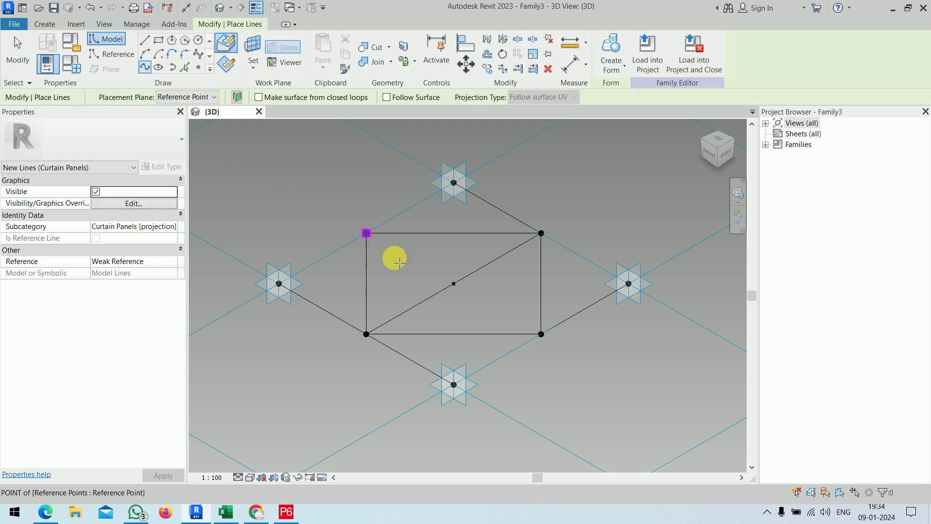
{"action": "left_click", "coordinate": [454, 283]}
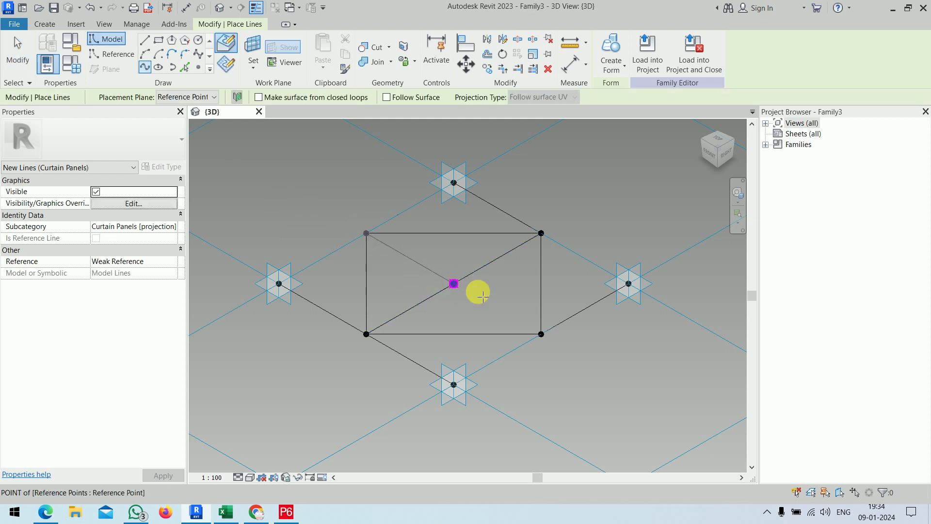
{"action": "left_click", "coordinate": [541, 333]}
{"action": "key", "text": "Escape"}
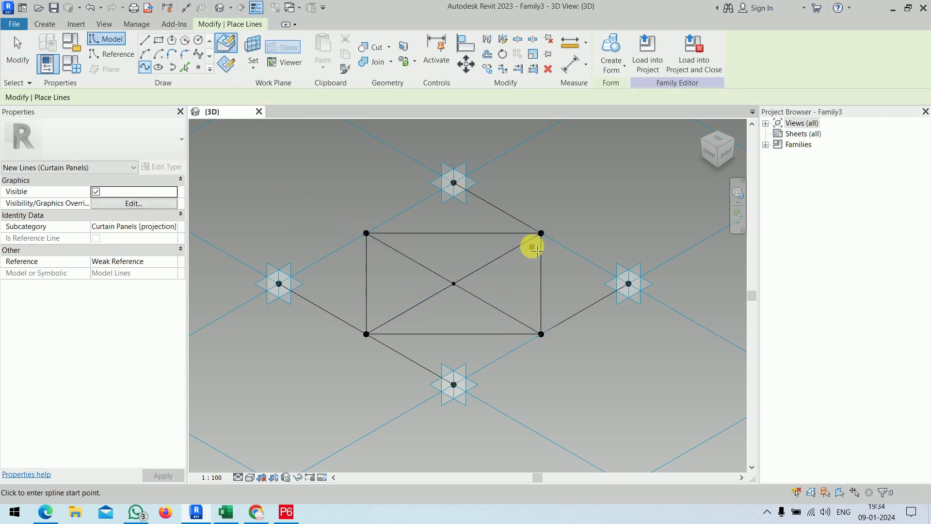
{"action": "key", "text": "Escape"}
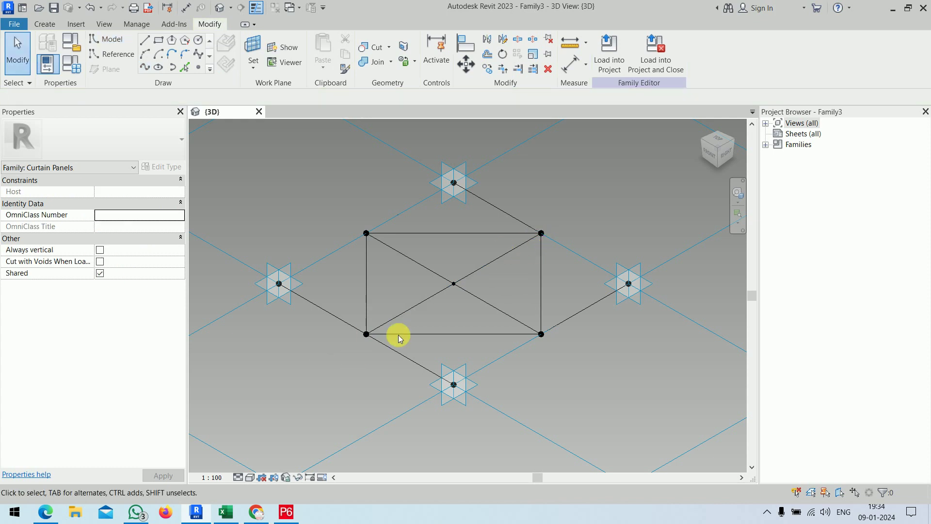
{"action": "left_click", "coordinate": [454, 283]}
{"action": "left_click", "coordinate": [560, 173]}
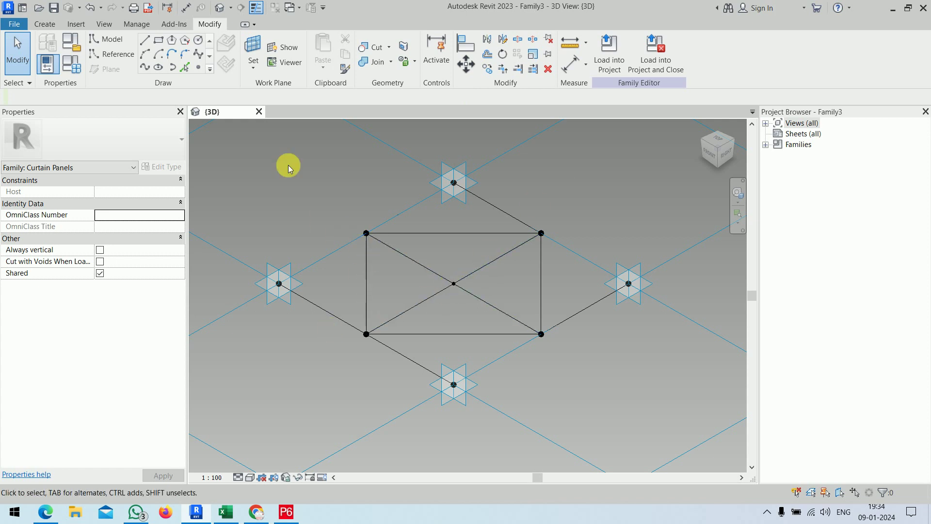
Place reference points at the midpoints of the rectangle's left, top, right and bottom edges.
{"action": "left_click", "coordinate": [199, 67]}
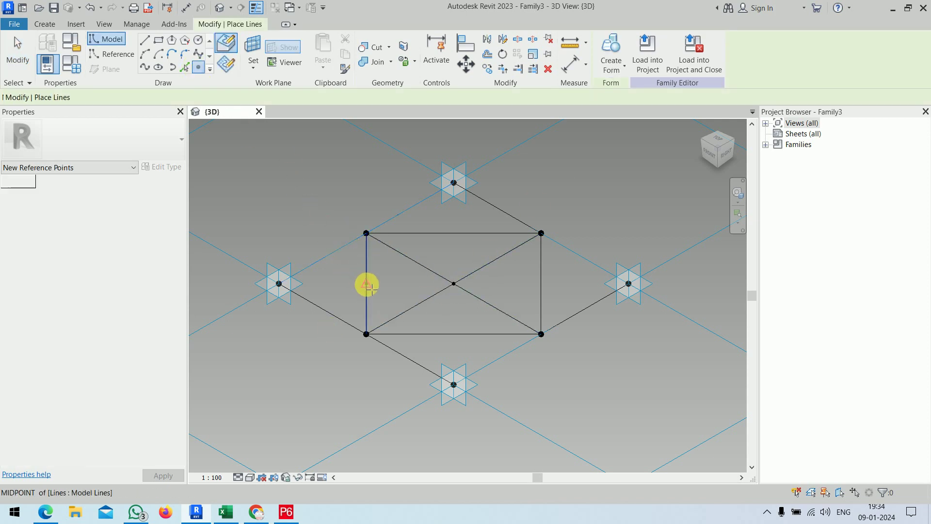
{"action": "left_click", "coordinate": [366, 283]}
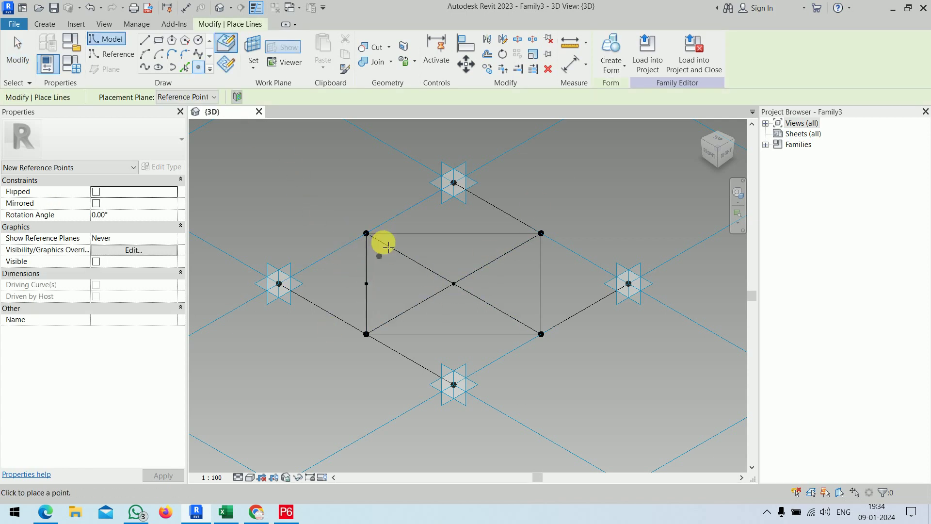
{"action": "left_click", "coordinate": [454, 234]}
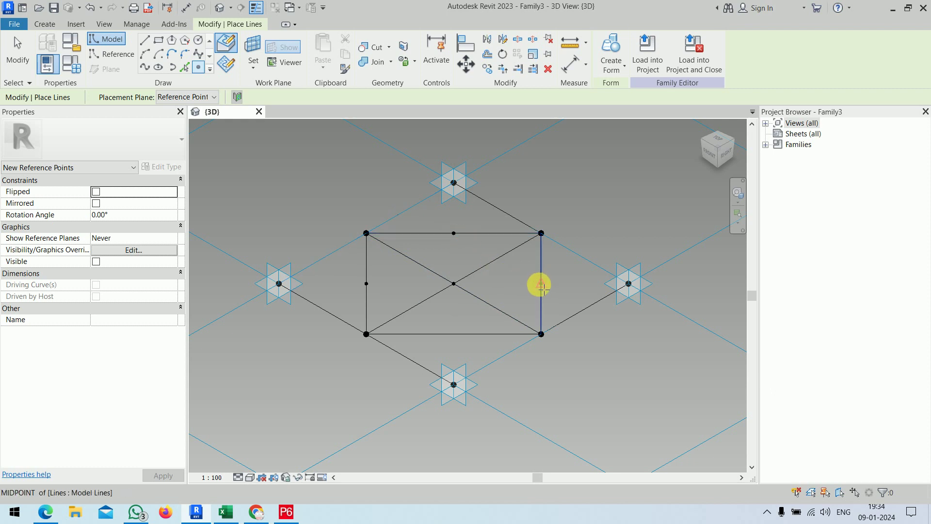
{"action": "left_click", "coordinate": [542, 283]}
{"action": "left_click", "coordinate": [453, 335]}
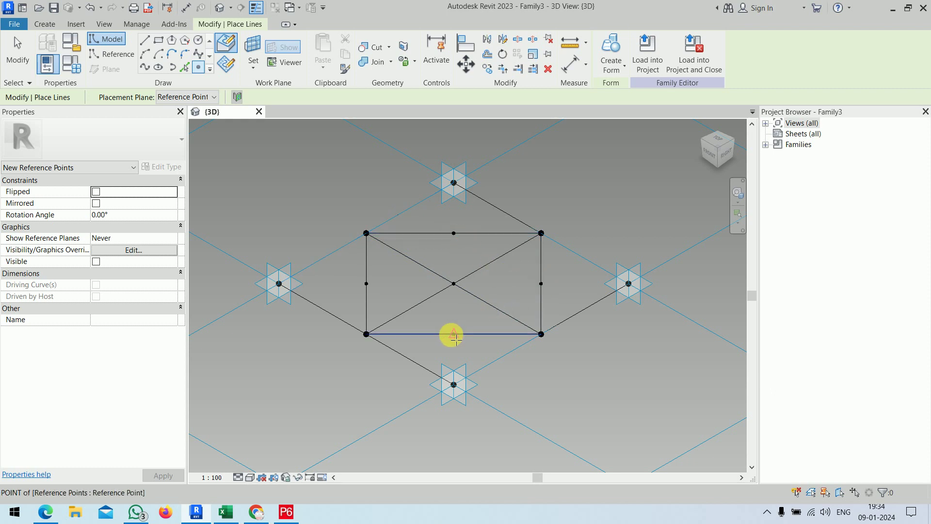
{"action": "right_click", "coordinate": [525, 173]}
{"action": "left_click", "coordinate": [537, 180]}
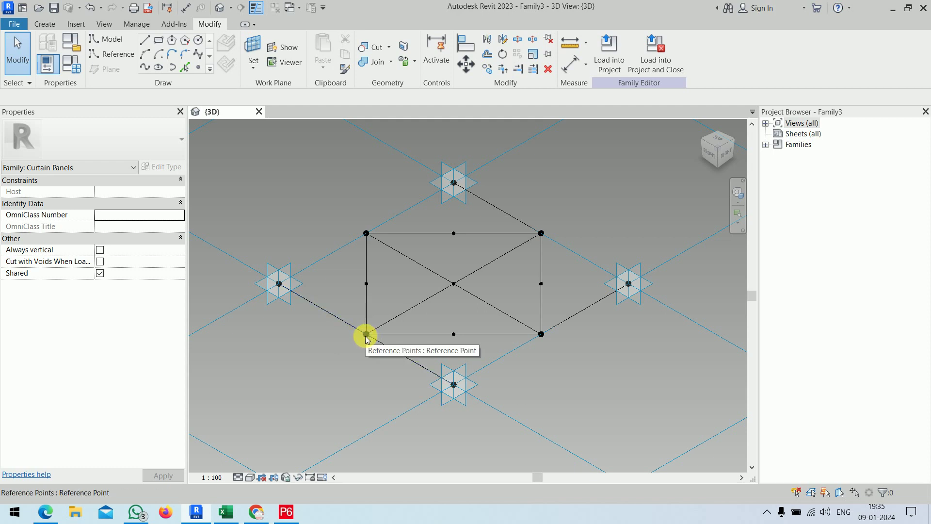
Set the corner reference point's plane as the work plane and show it around the points.
{"action": "left_click", "coordinate": [252, 48]}
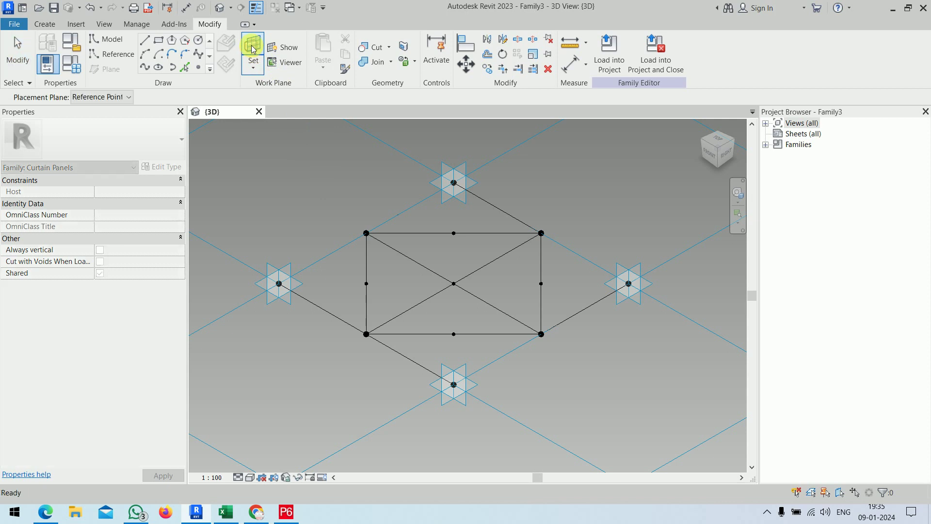
{"action": "left_click", "coordinate": [367, 335]}
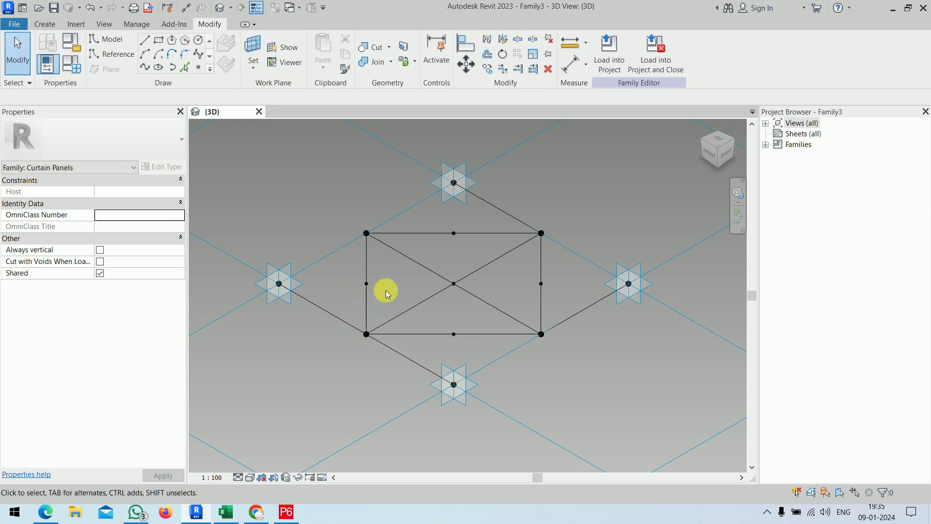
{"action": "left_click", "coordinate": [286, 47]}
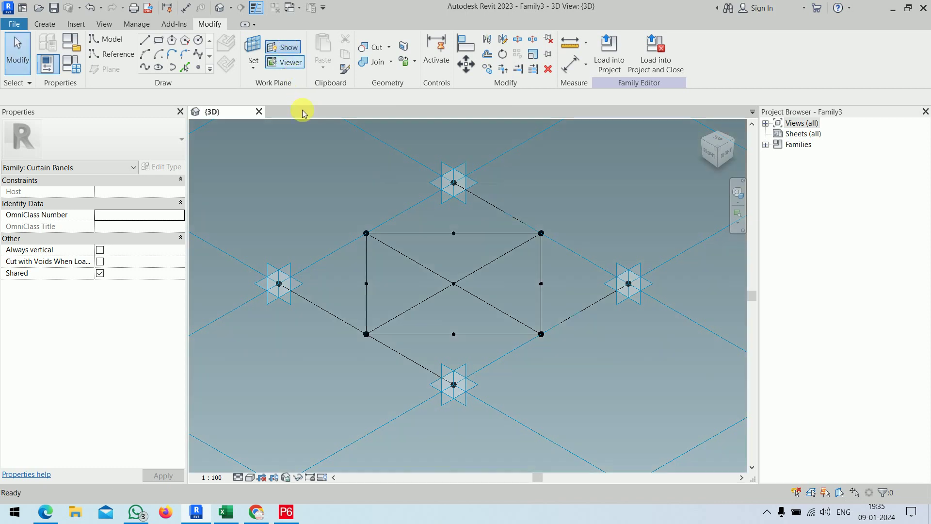
{"action": "scroll", "coordinate": [380, 275], "scroll_direction": "down", "scroll_amount": 3}
{"action": "scroll", "coordinate": [381, 274], "scroll_direction": "down", "scroll_amount": 3}
{"action": "mouse_move", "coordinate": [430, 291]}
{"action": "middle_mouse_down"}
{"action": "mouse_move", "coordinate": [488, 346]}
{"action": "mouse_move", "coordinate": [492, 365]}
{"action": "mouse_move", "coordinate": [567, 358]}
{"action": "mouse_move", "coordinate": [601, 388]}
{"action": "mouse_move", "coordinate": [499, 343]}
{"action": "middle_mouse_up"}
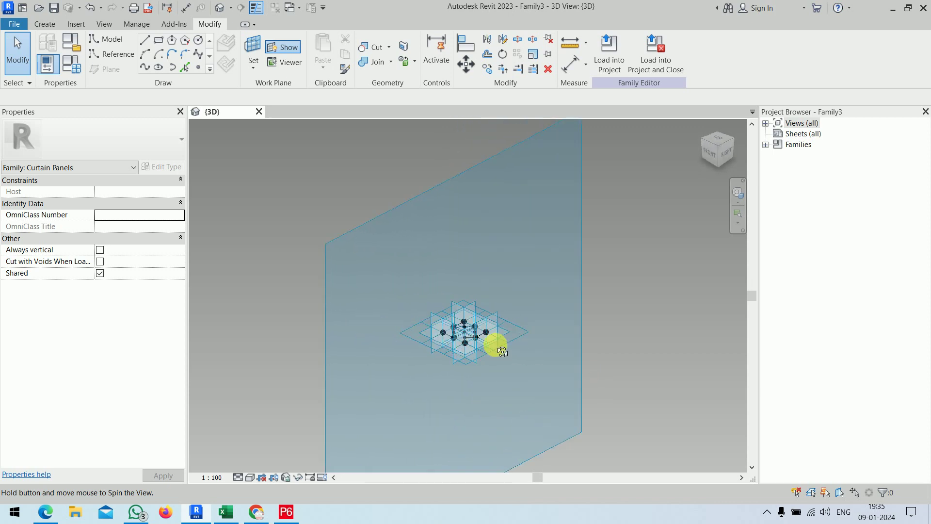
{"action": "scroll", "coordinate": [451, 340], "scroll_direction": "up", "scroll_amount": 3}
{"action": "scroll", "coordinate": [450, 339], "scroll_direction": "up", "scroll_amount": 3}
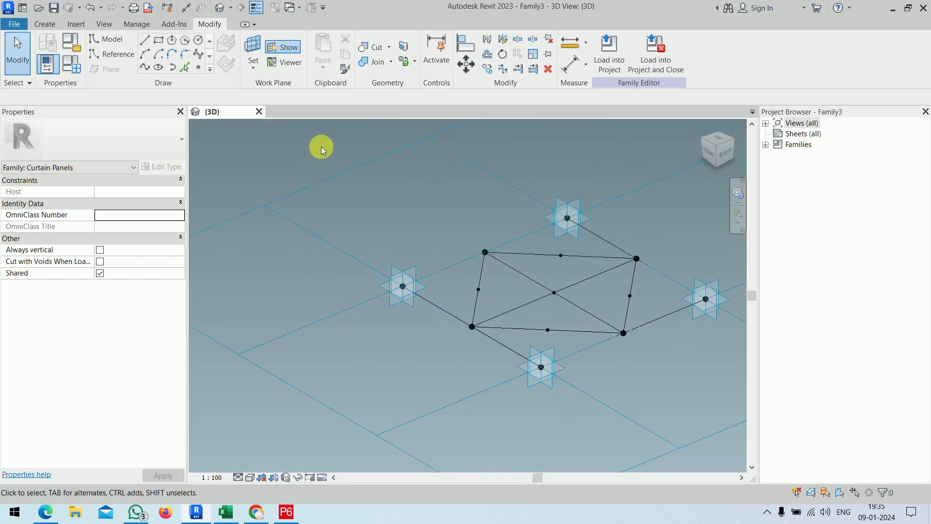
Start a model-line circle on the panel's left corner point, then cancel it and recentre.
{"action": "left_click", "coordinate": [197, 42]}
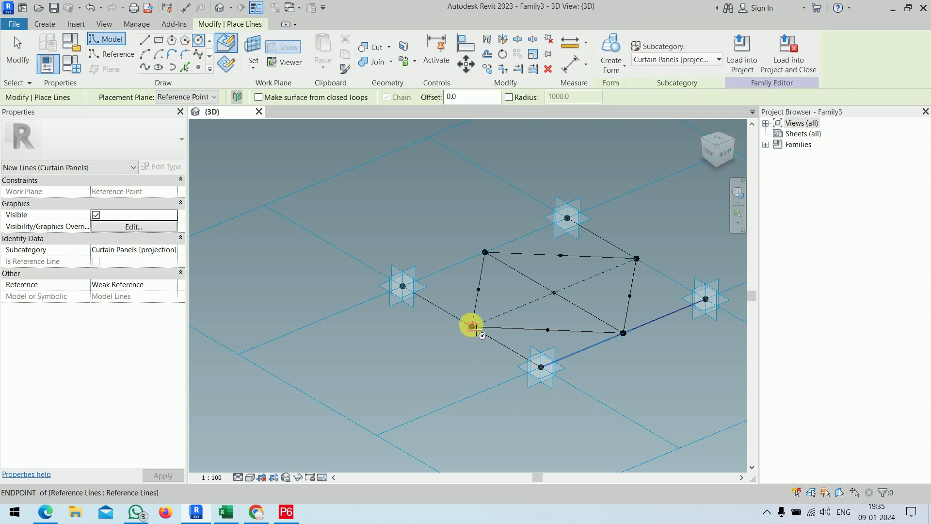
{"action": "left_click", "coordinate": [471, 326]}
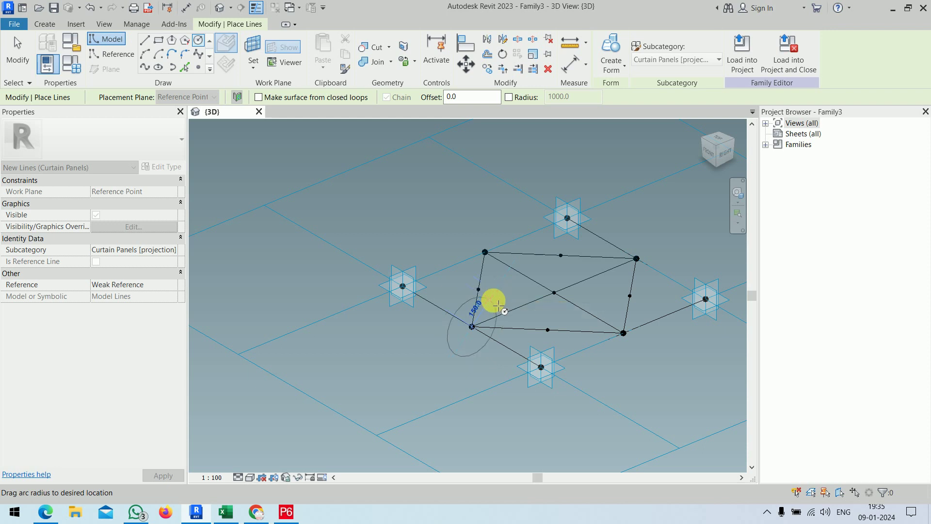
{"action": "key", "text": "Escape"}
{"action": "scroll", "coordinate": [494, 315], "scroll_direction": "up", "scroll_amount": 2}
{"action": "middle_click_drag", "start_coordinate": [494, 319], "coordinate": [435, 319]}
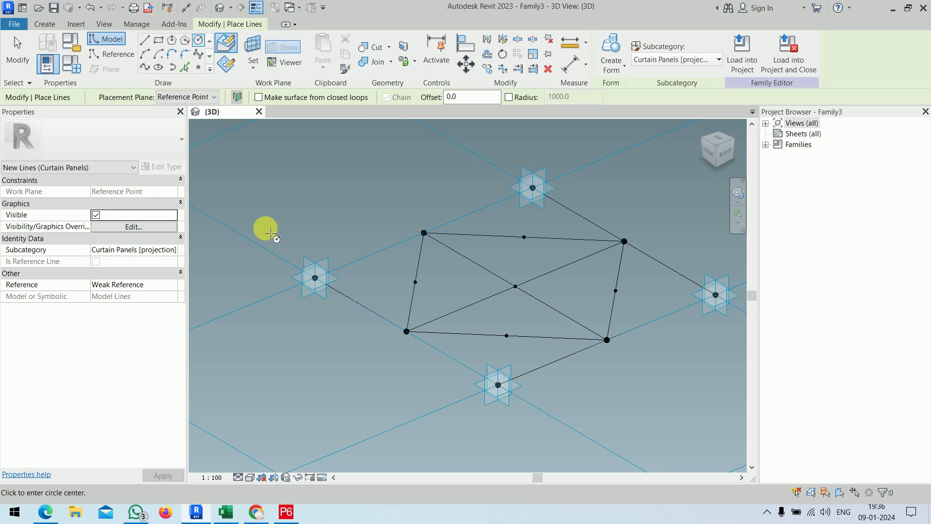
Draw an inscribed six-sided polygon centred on the lower-left corner reference point.
{"action": "left_click", "coordinate": [171, 40]}
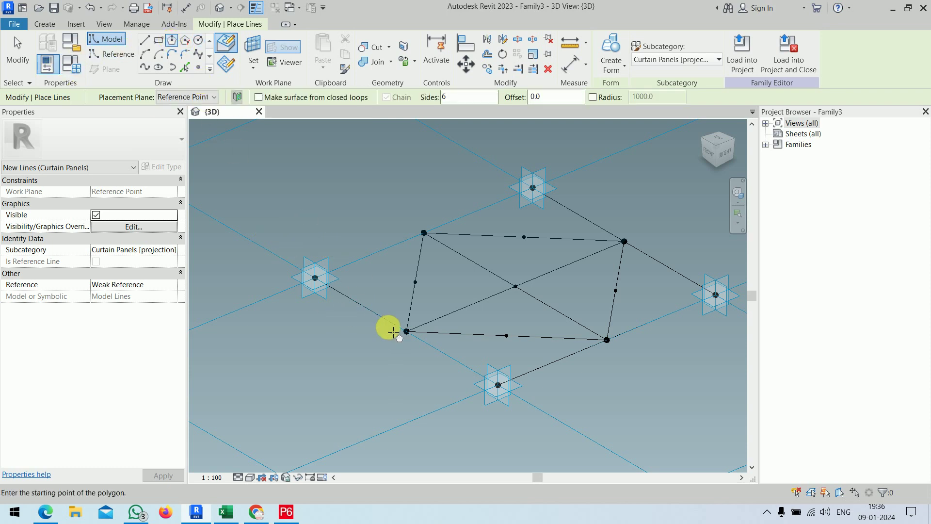
{"action": "left_click", "coordinate": [405, 331]}
{"action": "scroll", "coordinate": [412, 323], "scroll_direction": "up", "scroll_amount": 2}
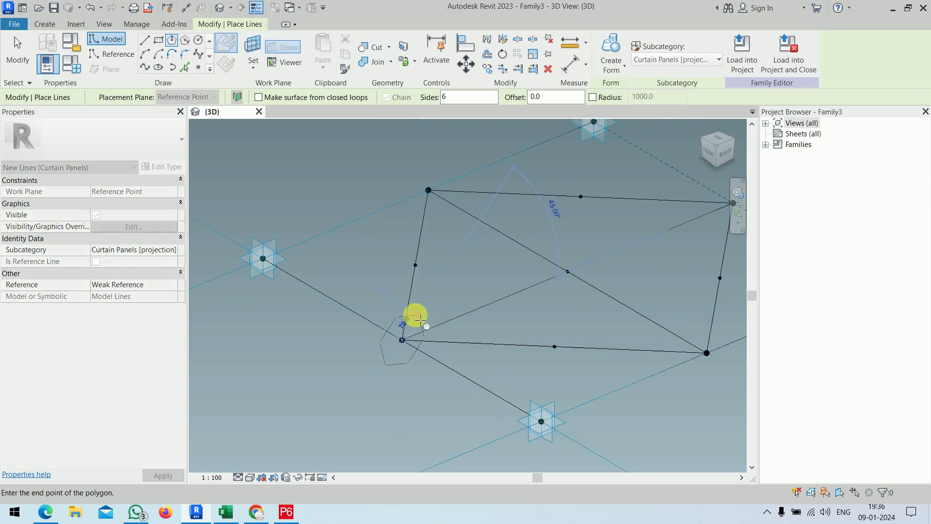
{"action": "scroll", "coordinate": [415, 320], "scroll_direction": "up", "scroll_amount": 2}
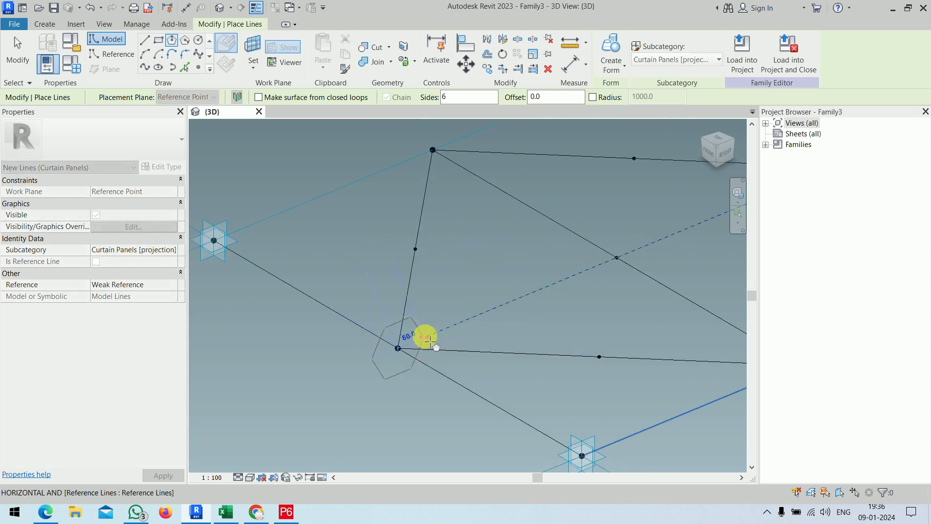
{"action": "left_click", "coordinate": [420, 342]}
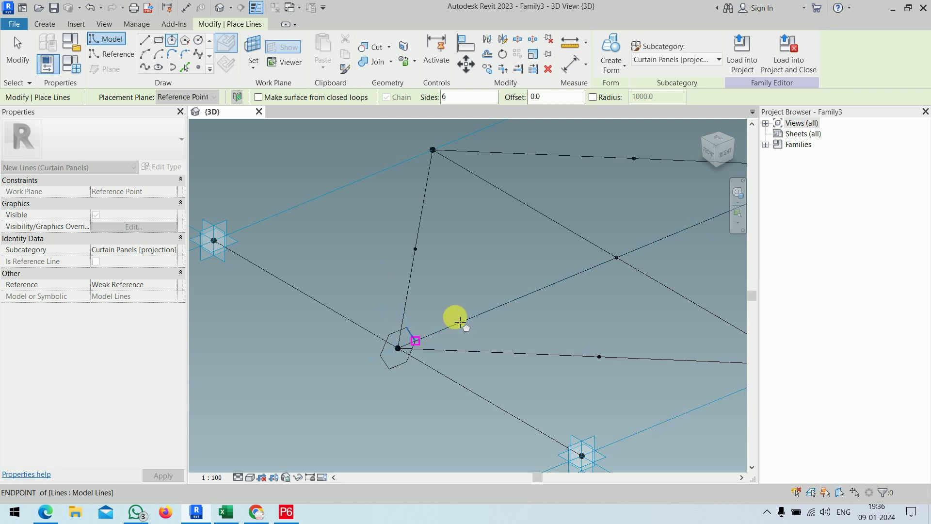
{"action": "key", "text": "Escape"}
Abandon a second hexagon at the upper-right corner, then select the first hexagon chain.
{"action": "scroll", "coordinate": [473, 276], "scroll_direction": "down", "scroll_amount": 3}
{"action": "middle_click_drag", "start_coordinate": [469, 281], "coordinate": [343, 354]}
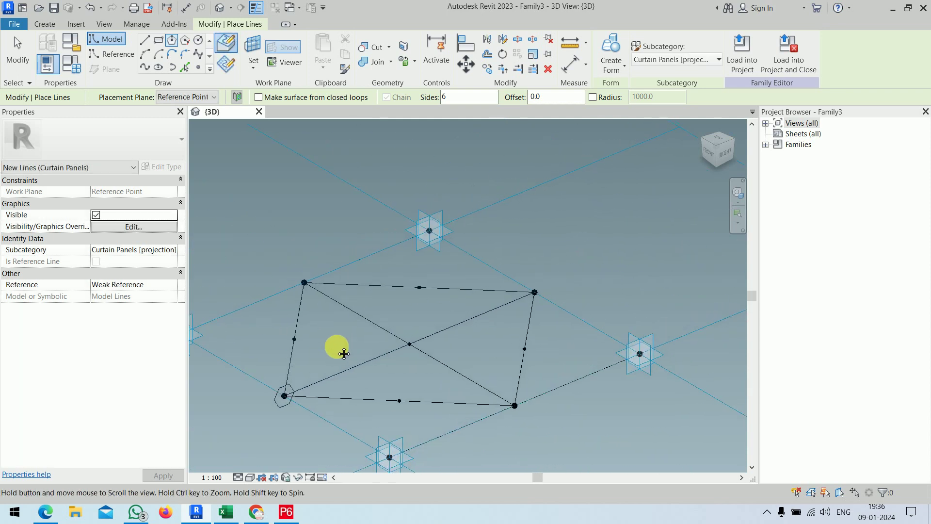
{"action": "left_click", "coordinate": [535, 293]}
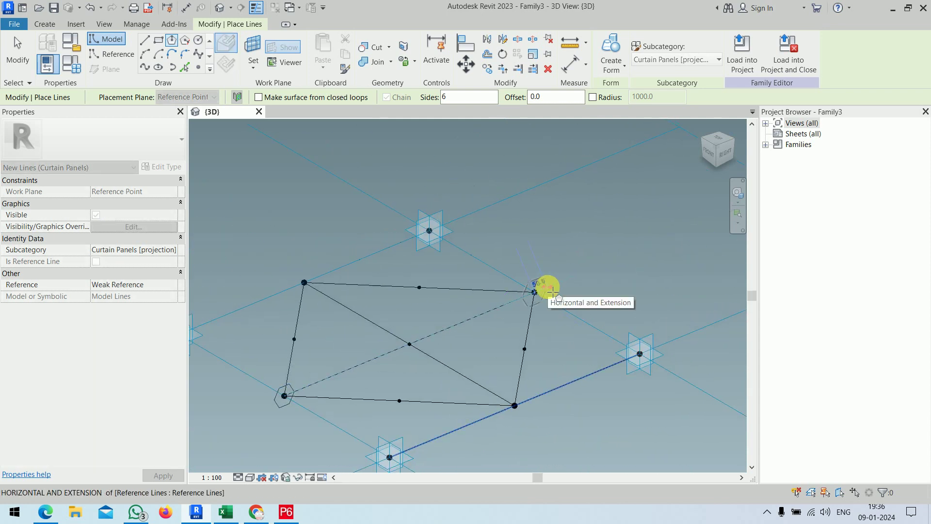
{"action": "key", "text": "Escape"}
{"action": "key", "text": "Escape"}
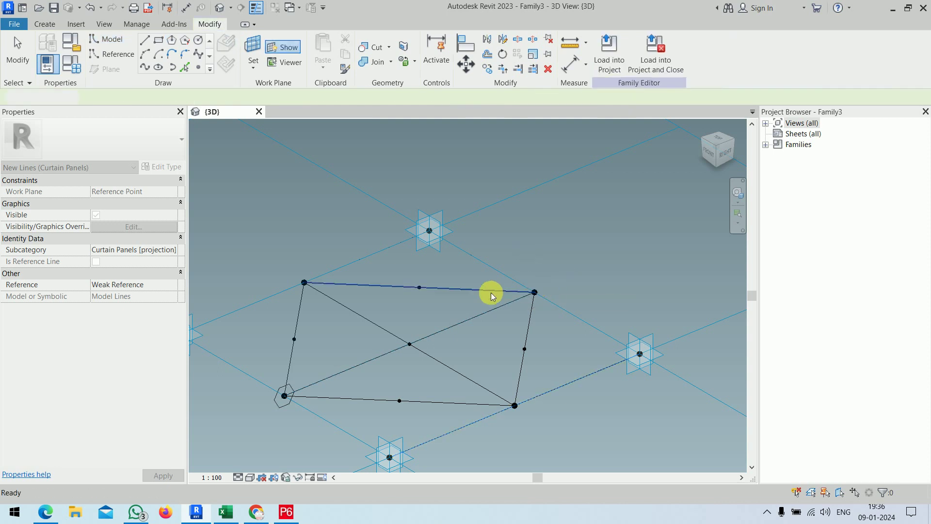
{"action": "scroll", "coordinate": [480, 293], "scroll_direction": "down", "scroll_amount": 2}
{"action": "middle_click_drag", "start_coordinate": [466, 295], "coordinate": [454, 280]}
{"action": "scroll", "coordinate": [401, 322], "scroll_direction": "up", "scroll_amount": 2}
{"action": "scroll", "coordinate": [363, 325], "scroll_direction": "up", "scroll_amount": 2}
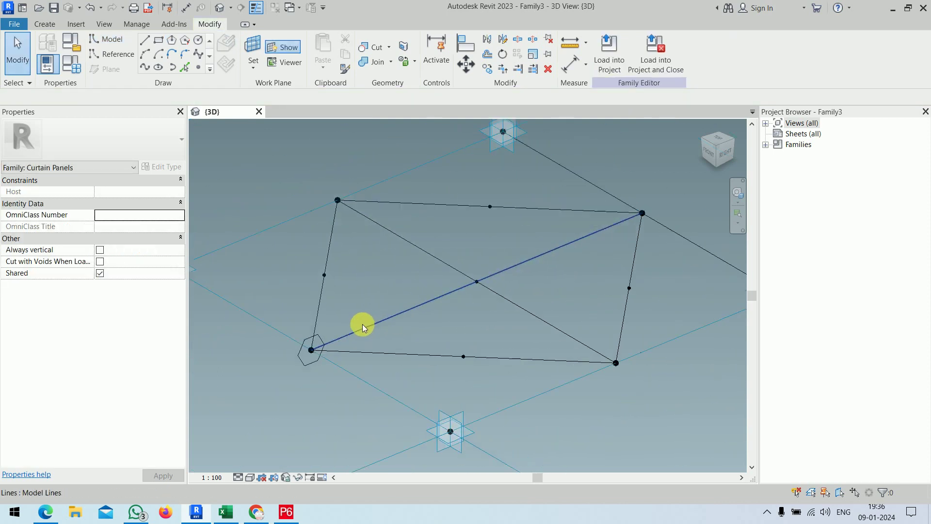
{"action": "scroll", "coordinate": [388, 310], "scroll_direction": "up", "scroll_amount": 2}
{"action": "key", "text": "Tab"}
Sweep a solid hexagonal rod along the lower-left edge, then undo it.
{"action": "left_click", "coordinate": [411, 294]}
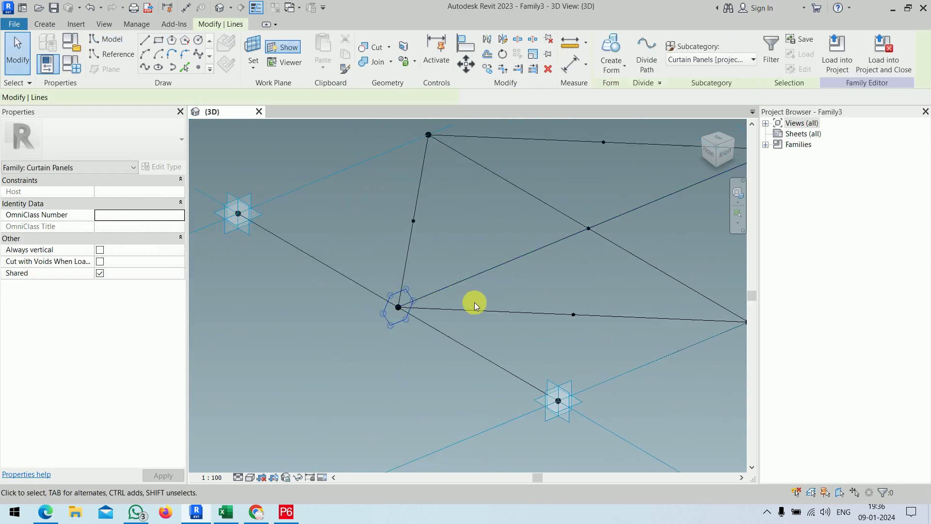
{"action": "left_click", "coordinate": [465, 345], "text": "ctrl"}
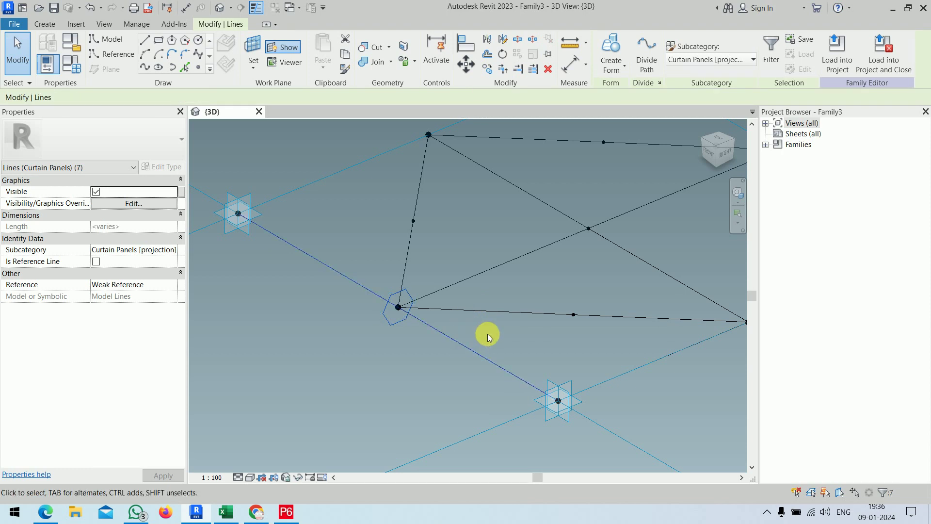
{"action": "left_click", "coordinate": [613, 75]}
{"action": "left_click", "coordinate": [624, 92]}
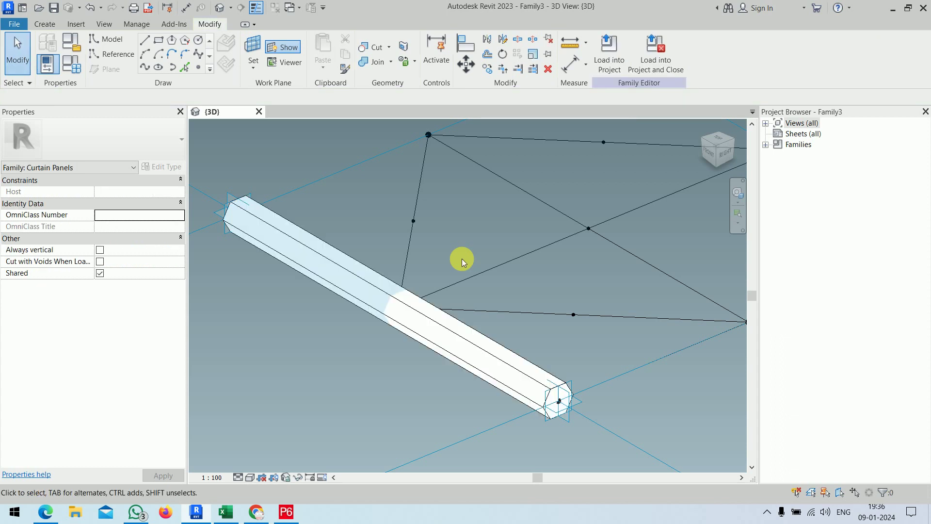
{"action": "scroll", "coordinate": [461, 261], "scroll_direction": "down", "scroll_amount": 3}
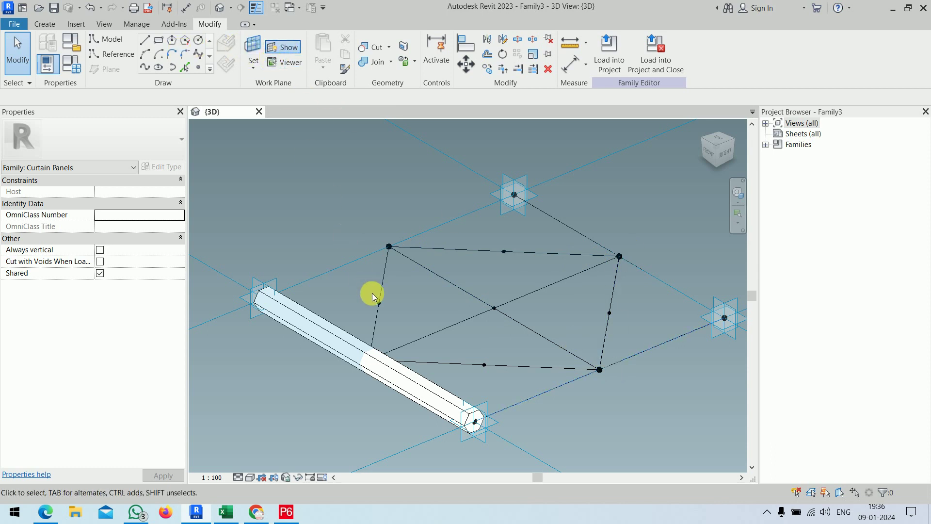
{"action": "key", "text": "ctrl+z"}
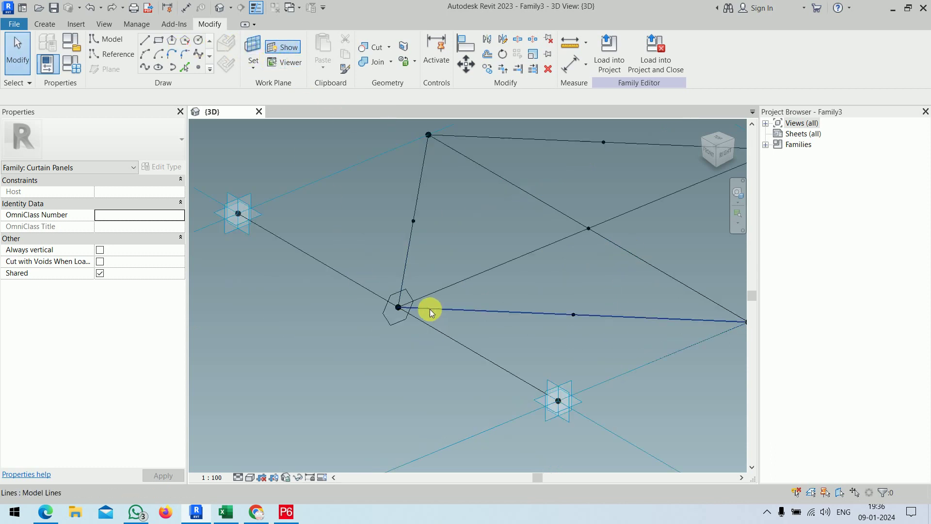
Select only the hexagon profile lines and delete them.
{"action": "mouse_move", "coordinate": [364, 263]}
{"action": "left_mouse_down"}
{"action": "mouse_move", "coordinate": [418, 347]}
{"action": "mouse_move", "coordinate": [441, 361]}
{"action": "left_mouse_up"}
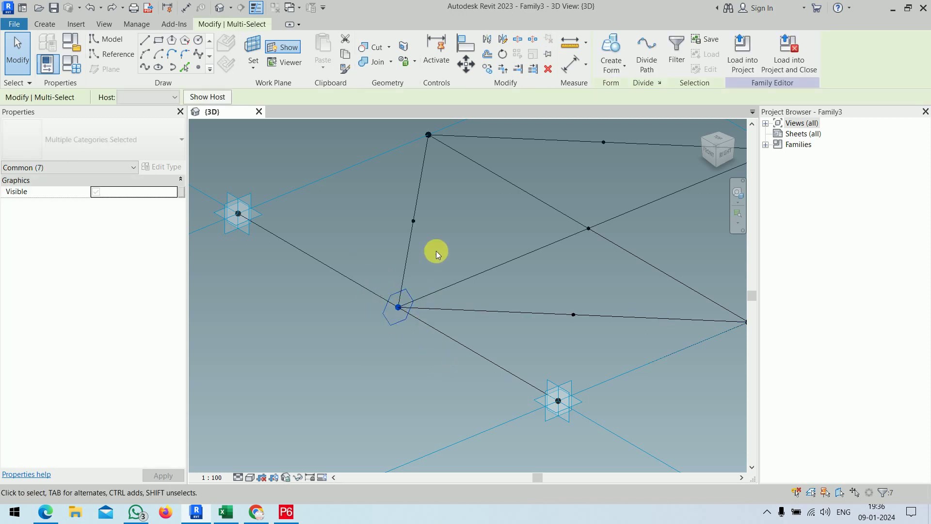
{"action": "left_click", "coordinate": [393, 326]}
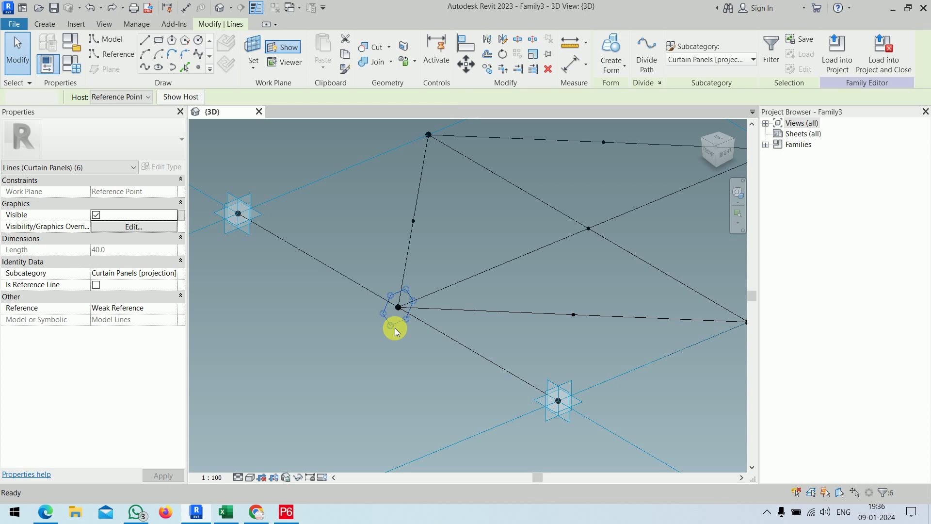
{"action": "key", "text": "Escape"}
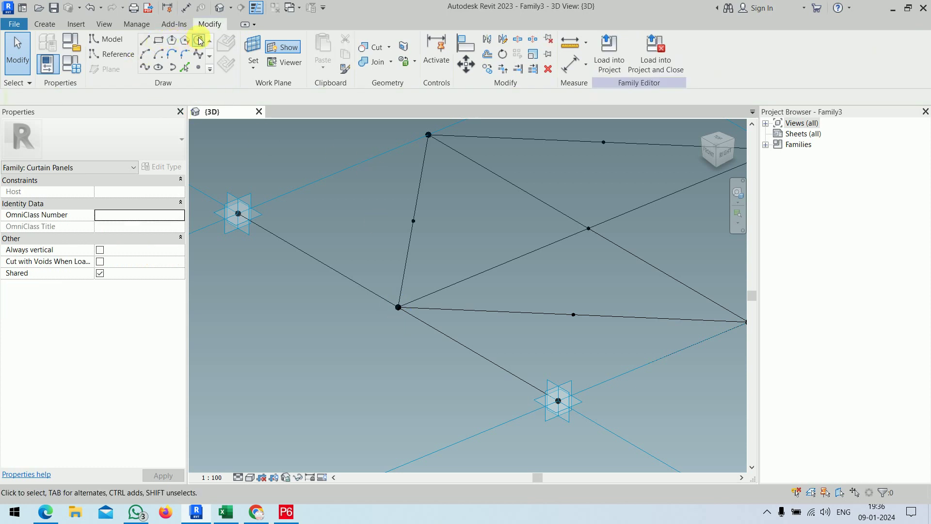
Sketch a small rectangle and a circle profile at the lower-left corner vertex.
{"action": "left_click", "coordinate": [162, 42]}
{"action": "left_click", "coordinate": [399, 307]}
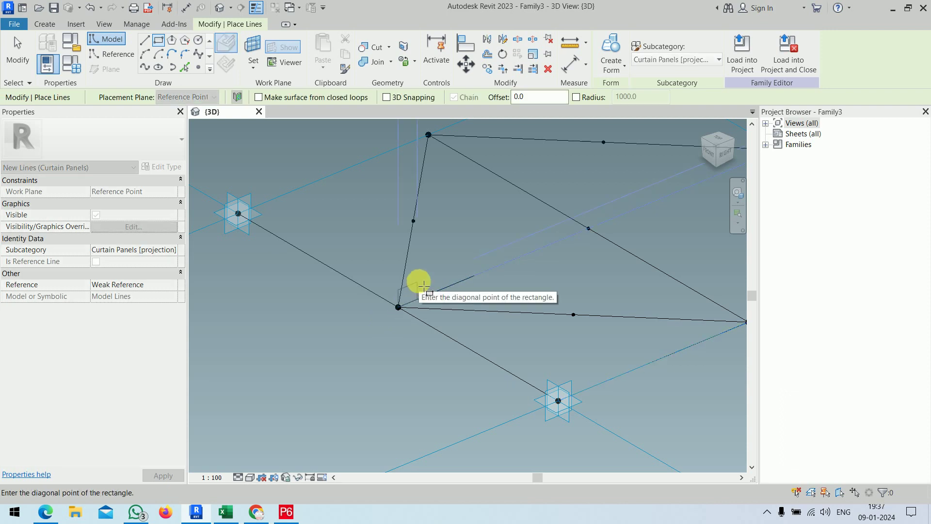
{"action": "left_click", "coordinate": [423, 285]}
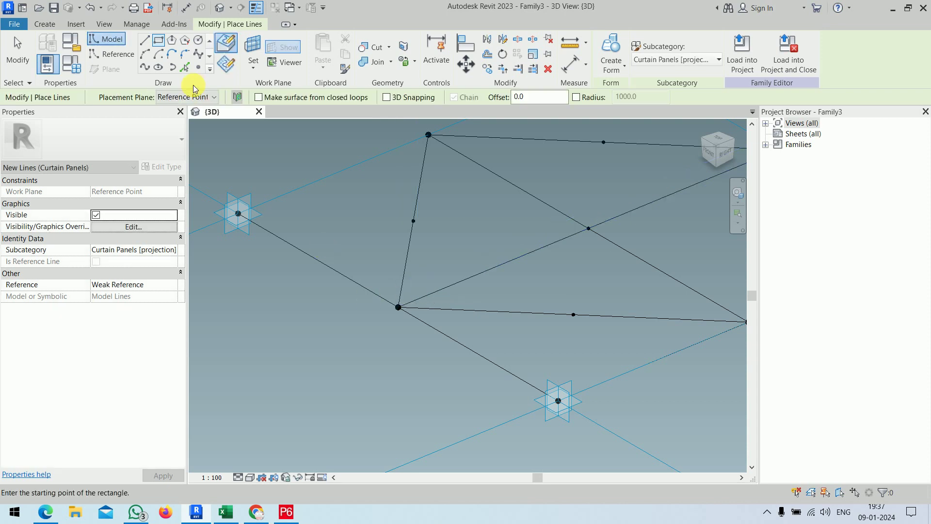
{"action": "left_click", "coordinate": [200, 55]}
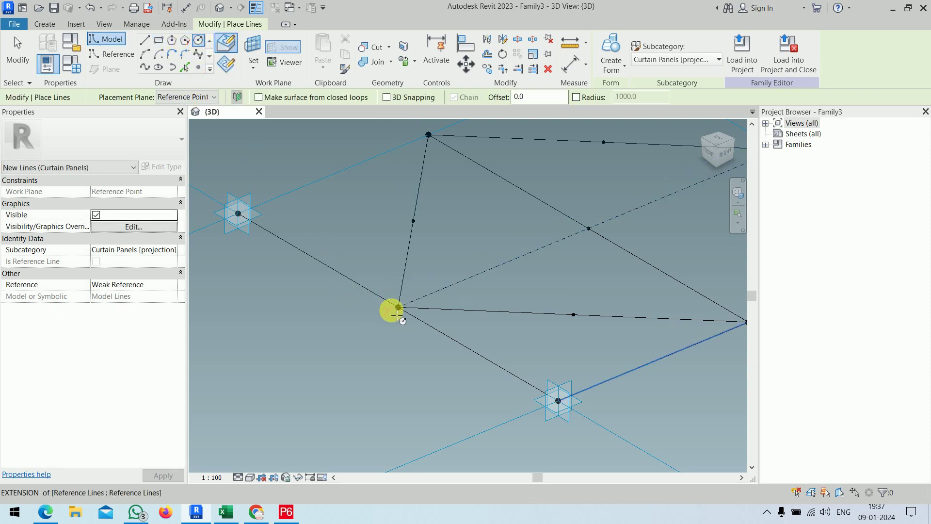
{"action": "left_click", "coordinate": [398, 306]}
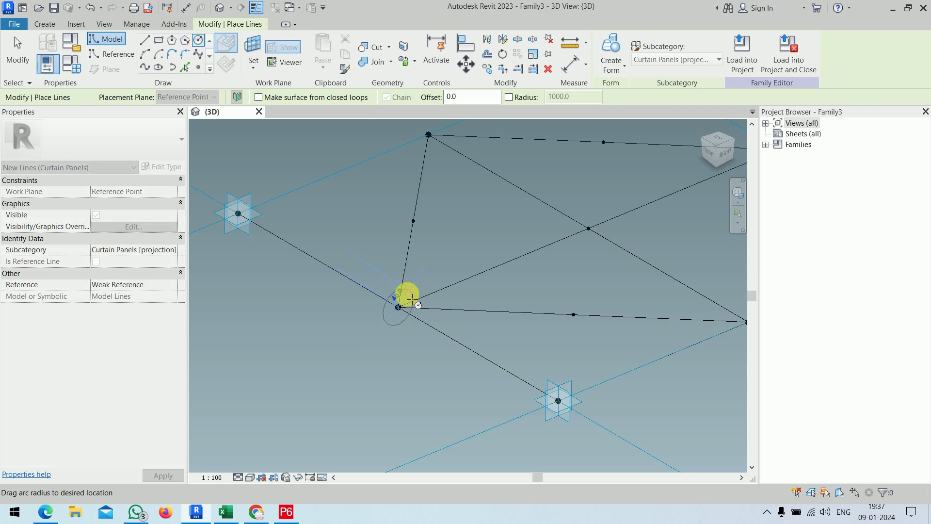
{"action": "left_click", "coordinate": [411, 299]}
Draw a small circle profile around the upper-right corner point.
{"action": "scroll", "coordinate": [495, 230], "scroll_direction": "down", "scroll_amount": 2}
{"action": "middle_click_drag", "start_coordinate": [499, 229], "coordinate": [338, 326]}
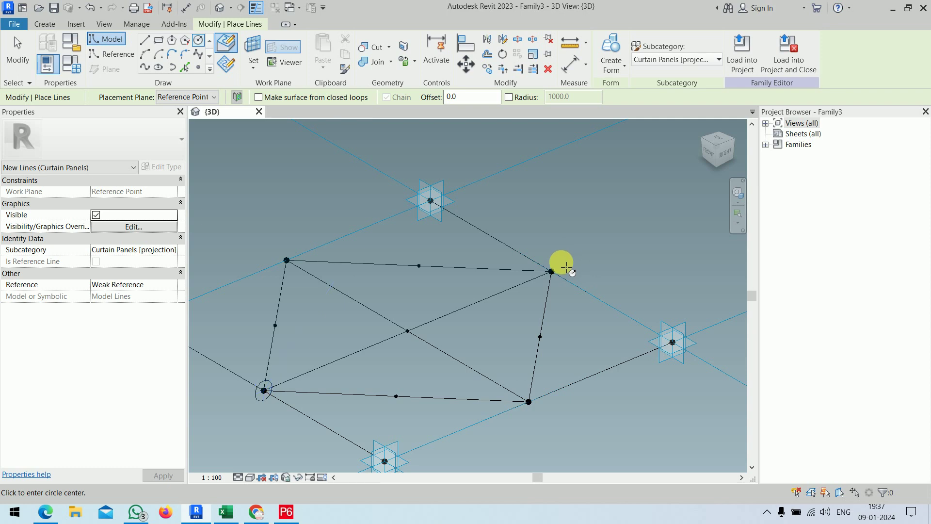
{"action": "left_click", "coordinate": [563, 267]}
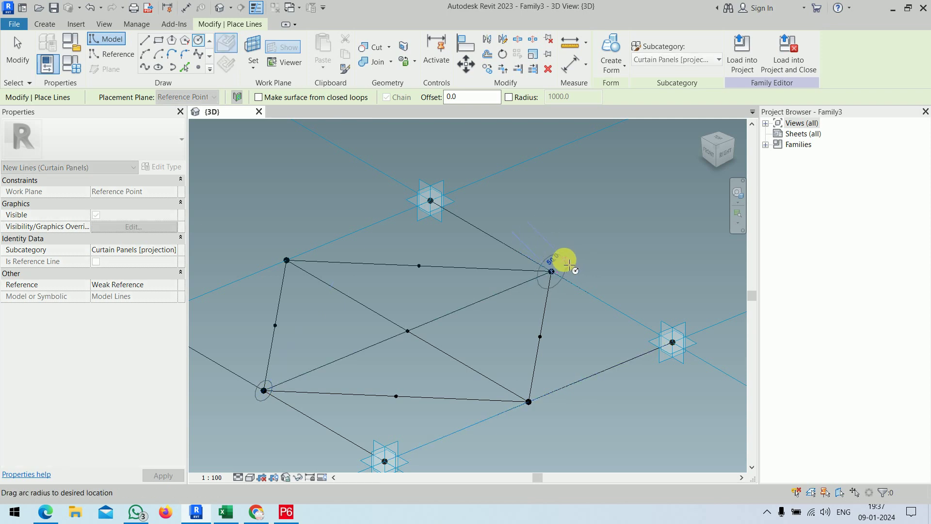
{"action": "scroll", "coordinate": [565, 268], "scroll_direction": "up", "scroll_amount": 2}
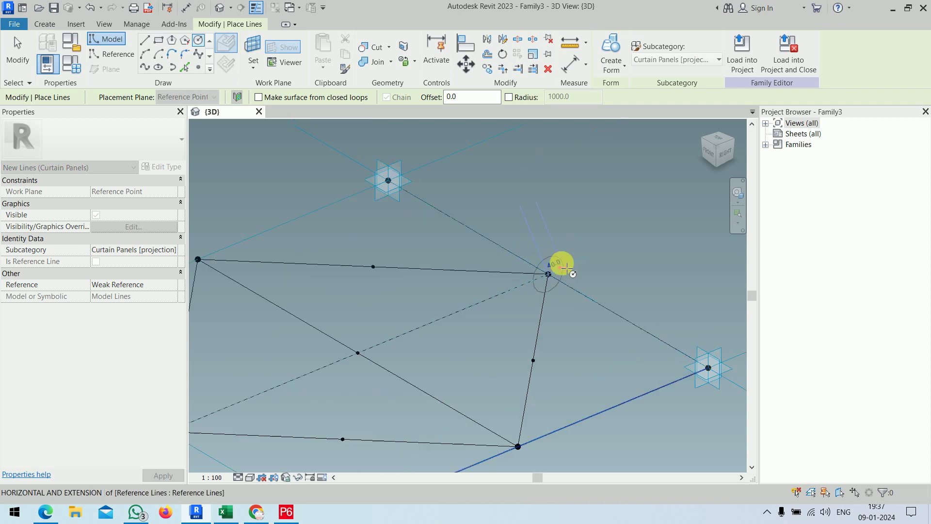
{"action": "scroll", "coordinate": [565, 269], "scroll_direction": "up", "scroll_amount": 2}
{"action": "left_click", "coordinate": [563, 268]}
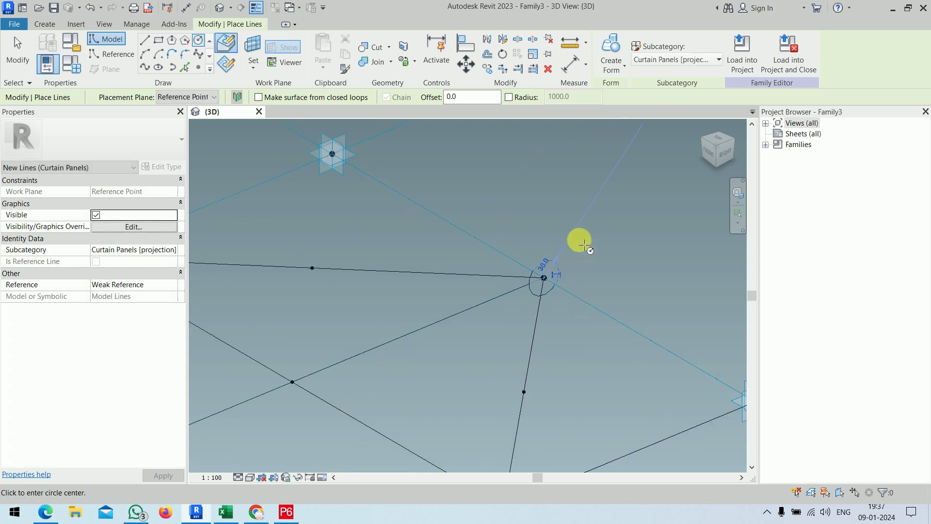
{"action": "scroll", "coordinate": [579, 242], "scroll_direction": "down", "scroll_amount": 2}
{"action": "scroll", "coordinate": [587, 242], "scroll_direction": "down", "scroll_amount": 1}
{"action": "key", "text": "Escape"}
{"action": "key", "text": "Escape"}
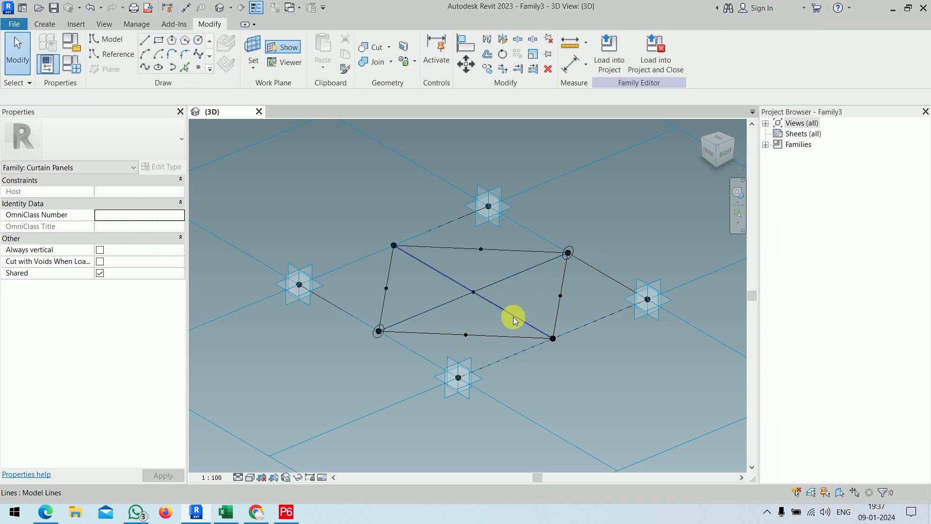
Set the work plane to another corner reference point and reorient the view.
{"action": "left_click", "coordinate": [258, 46]}
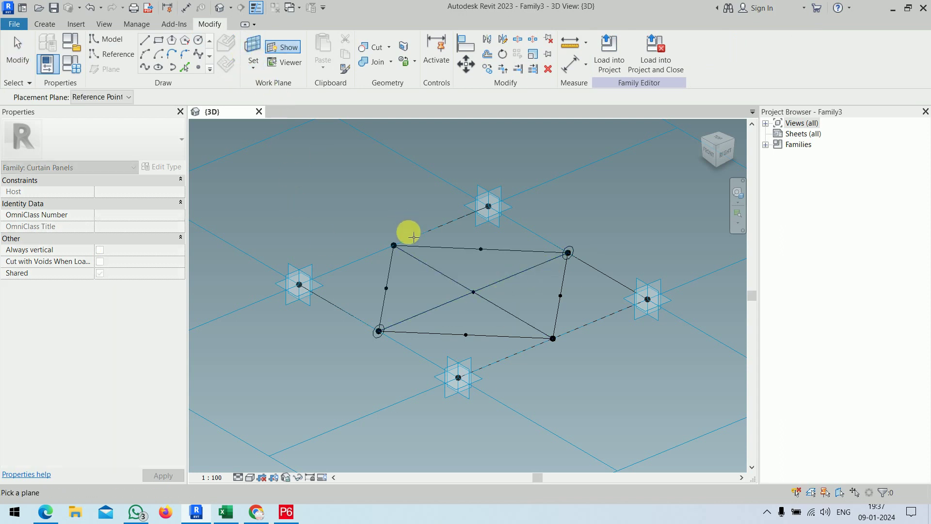
{"action": "left_click", "coordinate": [394, 245]}
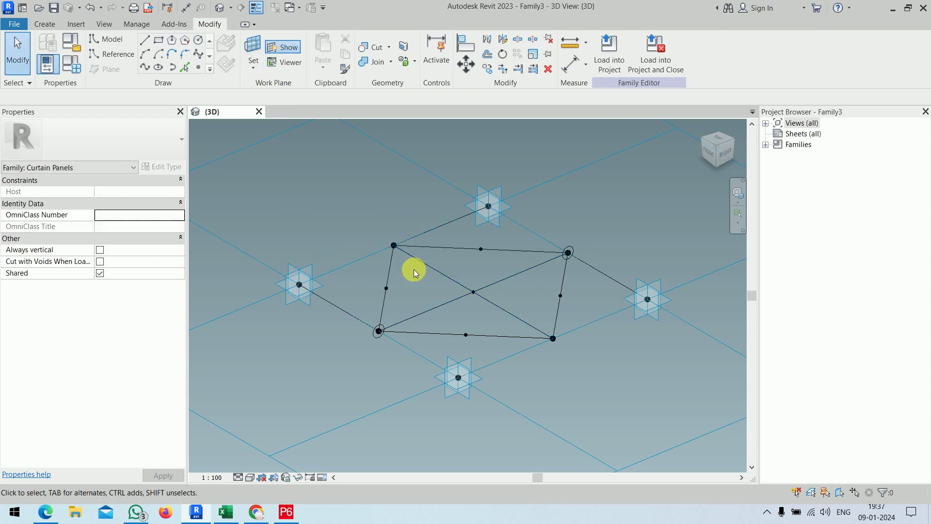
{"action": "scroll", "coordinate": [416, 269], "scroll_direction": "down", "scroll_amount": 2}
{"action": "scroll", "coordinate": [391, 310], "scroll_direction": "down", "scroll_amount": 1}
{"action": "mouse_move", "coordinate": [391, 311]}
{"action": "middle_mouse_down", "text": "shift"}
{"action": "mouse_move", "coordinate": [511, 295]}
{"action": "mouse_move", "coordinate": [553, 304]}
{"action": "mouse_move", "coordinate": [517, 287]}
{"action": "mouse_move", "coordinate": [603, 349]}
{"action": "mouse_move", "coordinate": [536, 297]}
{"action": "mouse_move", "coordinate": [474, 280]}
{"action": "mouse_move", "coordinate": [497, 279]}
{"action": "middle_mouse_up", "text": "shift"}
{"action": "scroll", "coordinate": [497, 279], "scroll_direction": "up", "scroll_amount": 2}
{"action": "scroll", "coordinate": [487, 281], "scroll_direction": "up", "scroll_amount": 2}
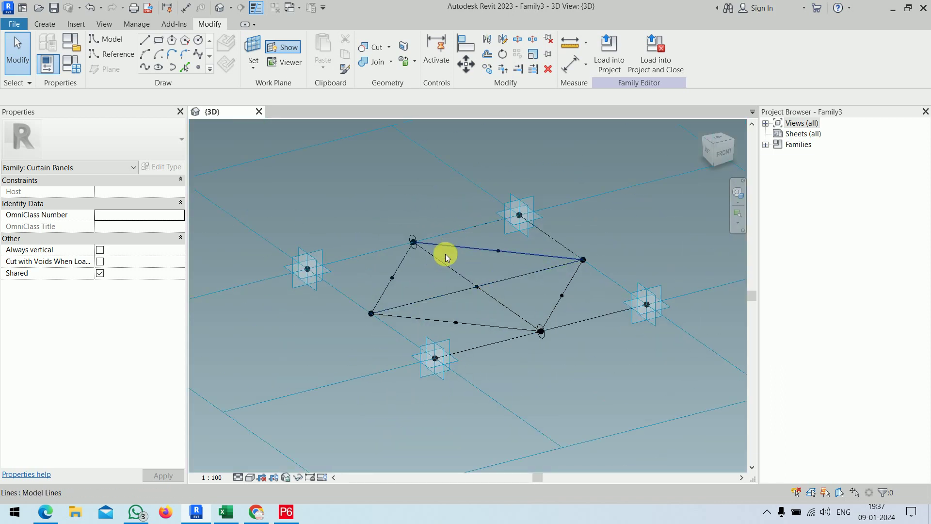
{"action": "scroll", "coordinate": [443, 253], "scroll_direction": "up", "scroll_amount": 2}
Draw a small circle profile around the left corner point.
{"action": "left_click", "coordinate": [198, 40]}
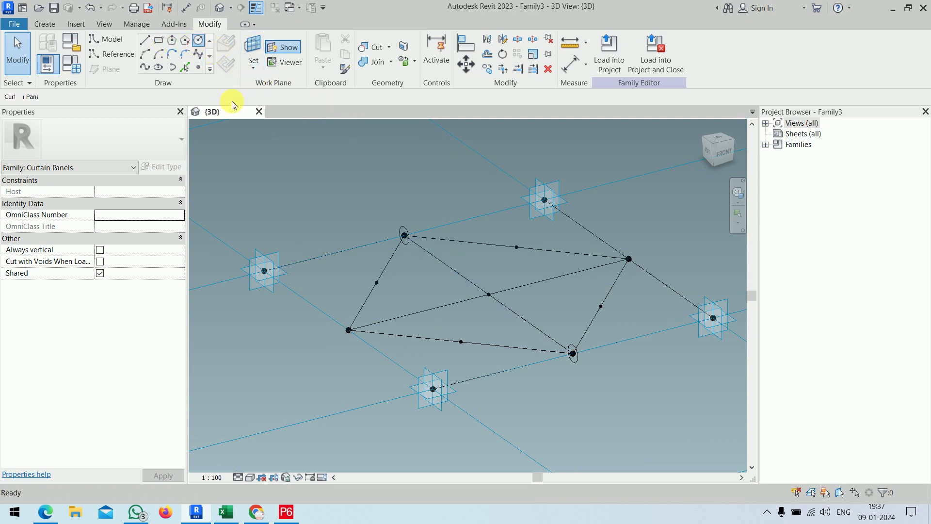
{"action": "left_click", "coordinate": [348, 330]}
{"action": "scroll", "coordinate": [356, 329], "scroll_direction": "up", "scroll_amount": 2}
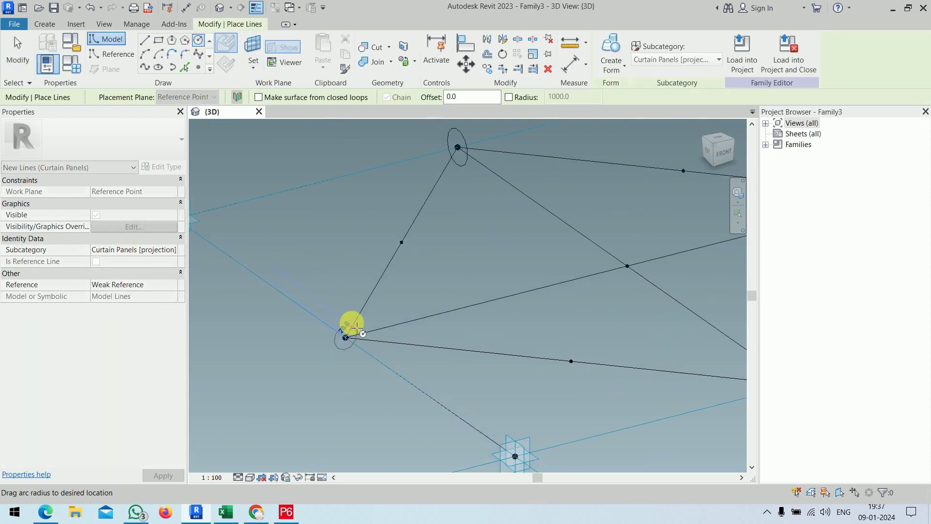
{"action": "scroll", "coordinate": [365, 320], "scroll_direction": "up", "scroll_amount": 3}
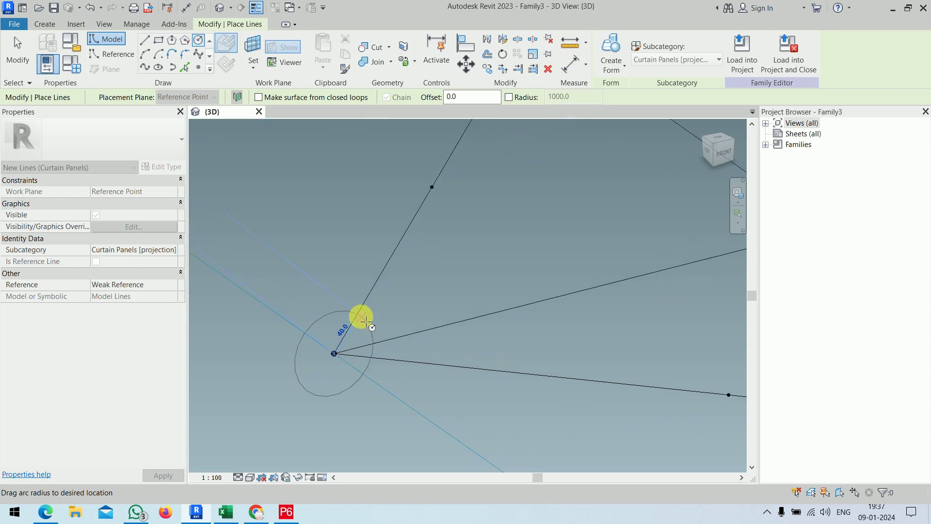
{"action": "scroll", "coordinate": [359, 323], "scroll_direction": "up", "scroll_amount": 1}
{"action": "left_click", "coordinate": [363, 332]}
Draw a small circle profile around the right corner point, completing all four corners.
{"action": "scroll", "coordinate": [378, 320], "scroll_direction": "down", "scroll_amount": 3}
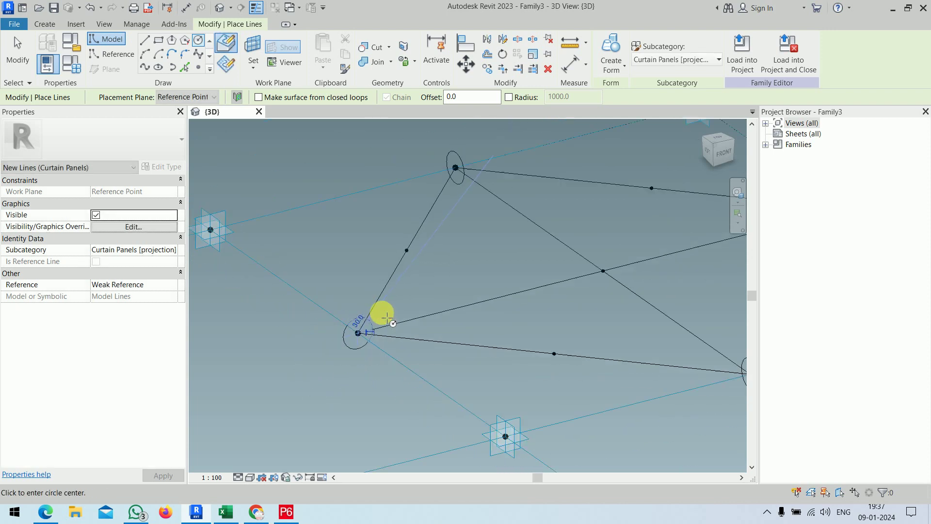
{"action": "scroll", "coordinate": [630, 320], "scroll_direction": "up", "scroll_amount": 3}
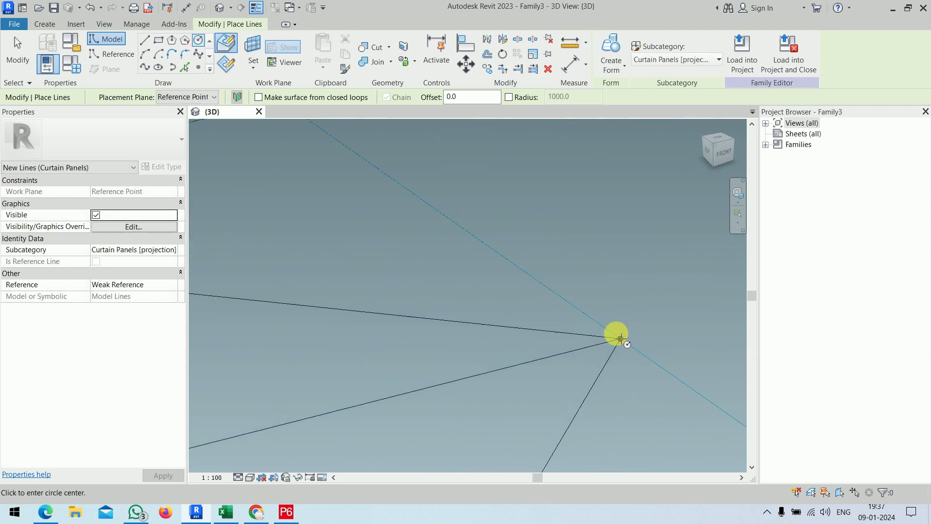
{"action": "left_click", "coordinate": [621, 337]}
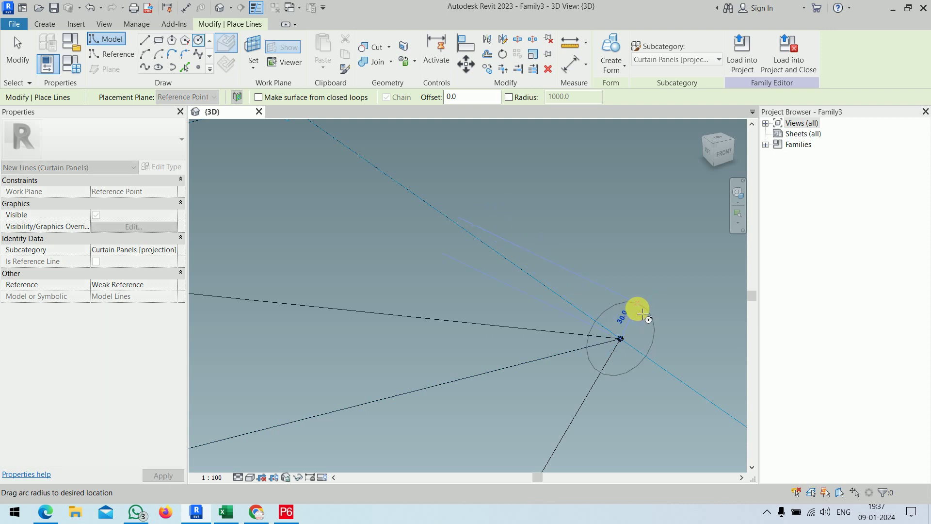
{"action": "left_click", "coordinate": [630, 298]}
{"action": "scroll", "coordinate": [618, 274], "scroll_direction": "down", "scroll_amount": 3}
{"action": "scroll", "coordinate": [620, 311], "scroll_direction": "up", "scroll_amount": 2}
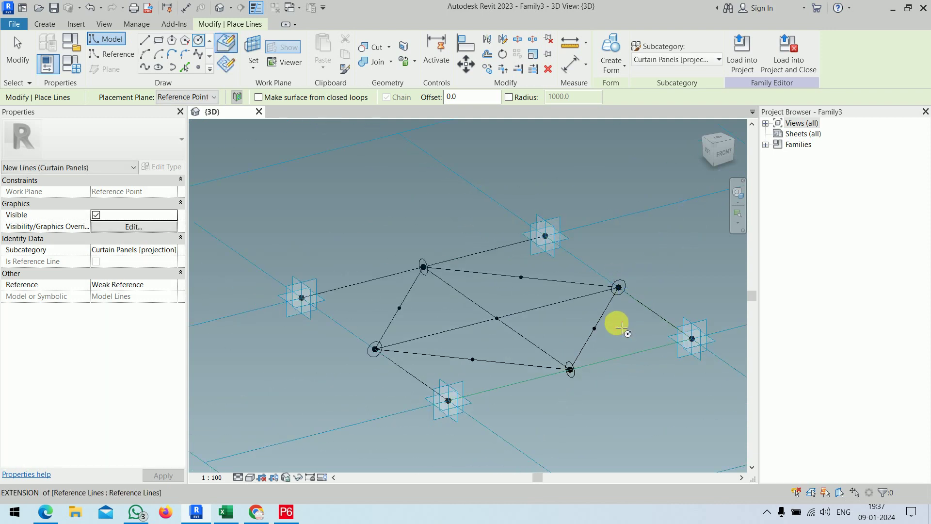
{"action": "key", "text": "Escape"}
{"action": "key", "text": "Escape"}
{"action": "mouse_move", "coordinate": [620, 325]}
{"action": "middle_mouse_down"}
{"action": "mouse_move", "coordinate": [534, 346]}
{"action": "mouse_move", "coordinate": [538, 293]}
{"action": "middle_mouse_up"}
{"action": "scroll", "coordinate": [505, 344], "scroll_direction": "up", "scroll_amount": 1}
{"action": "mouse_move", "coordinate": [499, 336]}
{"action": "middle_mouse_down", "text": "shift"}
{"action": "mouse_move", "coordinate": [421, 344]}
{"action": "mouse_move", "coordinate": [571, 342]}
{"action": "mouse_move", "coordinate": [601, 372]}
{"action": "mouse_move", "coordinate": [569, 384]}
{"action": "mouse_move", "coordinate": [509, 357]}
{"action": "middle_mouse_up", "text": "shift"}
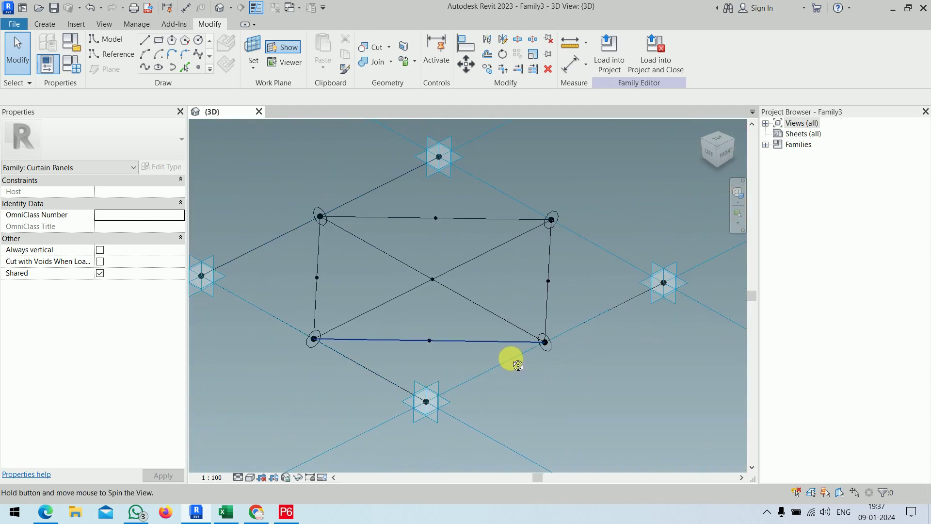
Create solid tubes along the lower-left and upper-left edges from their circle profiles.
{"action": "left_click", "coordinate": [312, 335]}
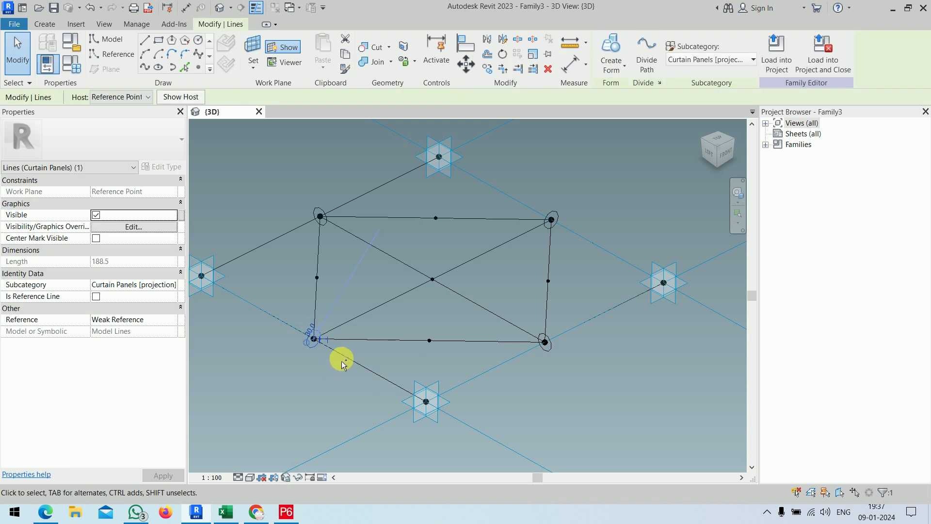
{"action": "left_click", "coordinate": [339, 356], "text": "ctrl"}
{"action": "left_click", "coordinate": [611, 54]}
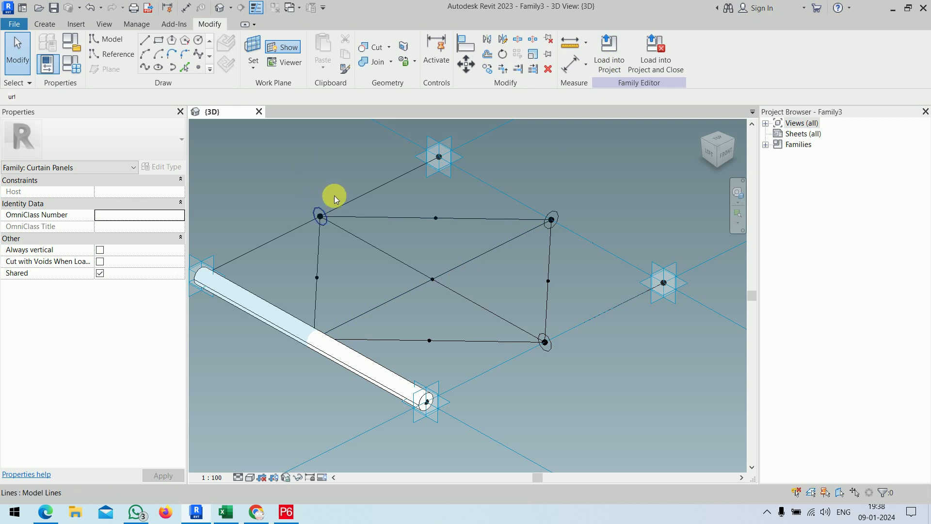
{"action": "left_click", "coordinate": [364, 196]}
{"action": "left_click", "coordinate": [576, 123], "text": "ctrl"}
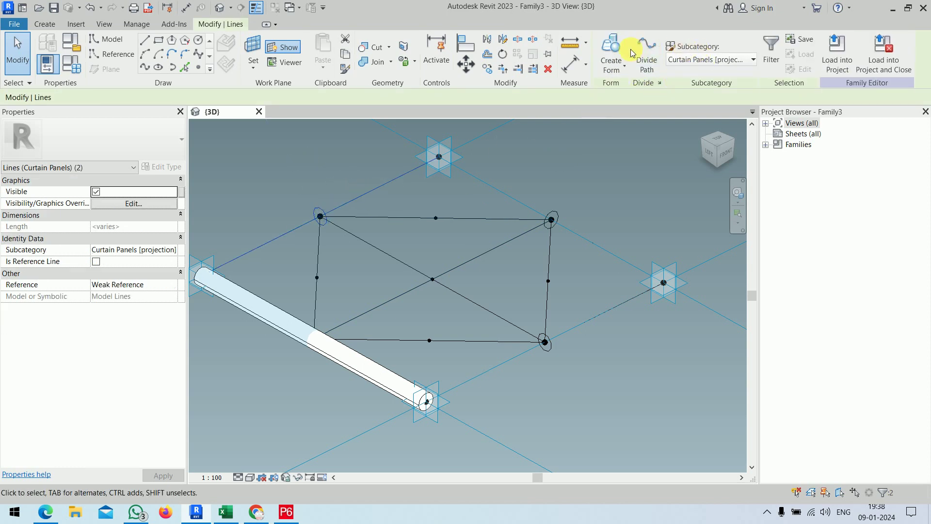
{"action": "left_click", "coordinate": [612, 54]}
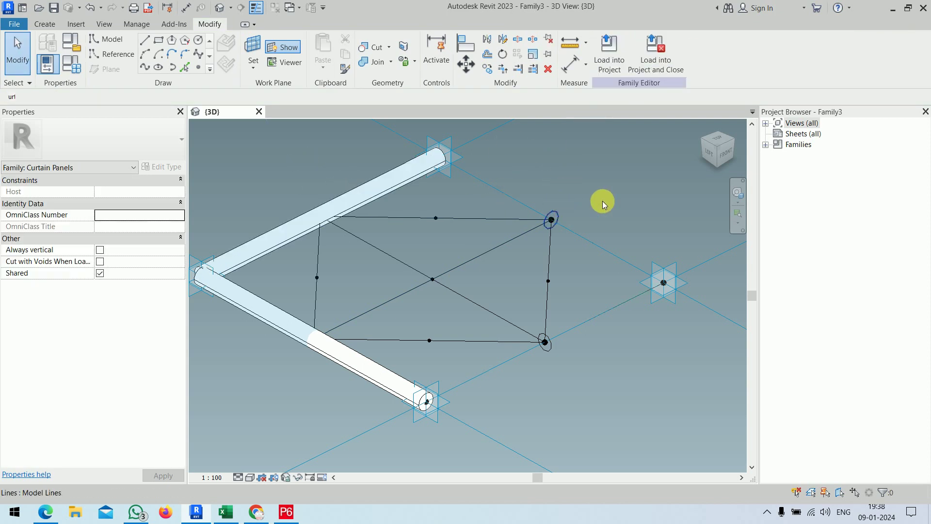
Create solid tubes along the upper-right and lower-right edges, closing the frame.
{"action": "left_click", "coordinate": [593, 243]}
{"action": "left_click", "coordinate": [611, 54]}
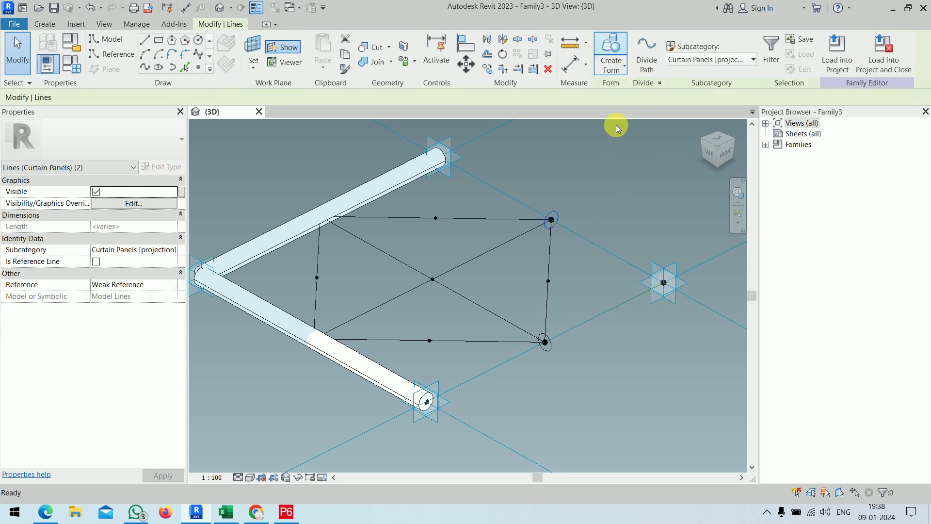
{"action": "left_click", "coordinate": [551, 348]}
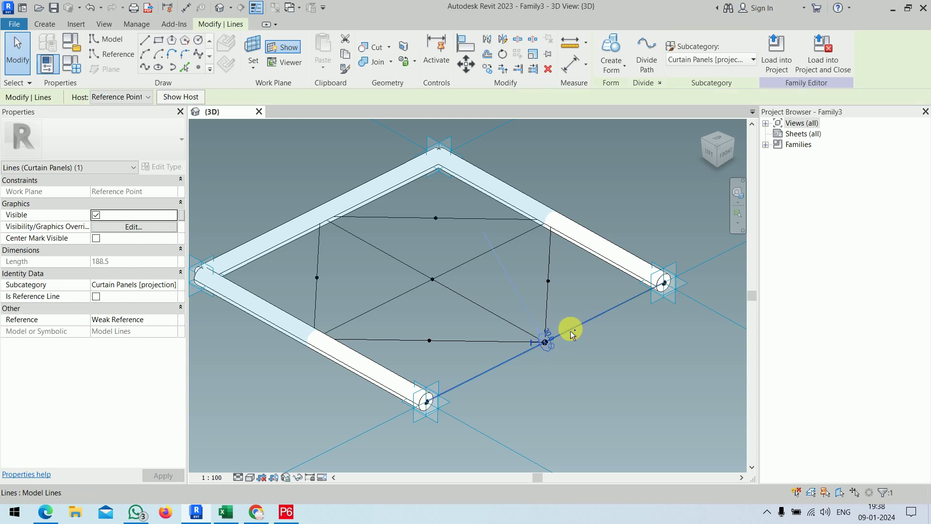
{"action": "left_click", "coordinate": [610, 54]}
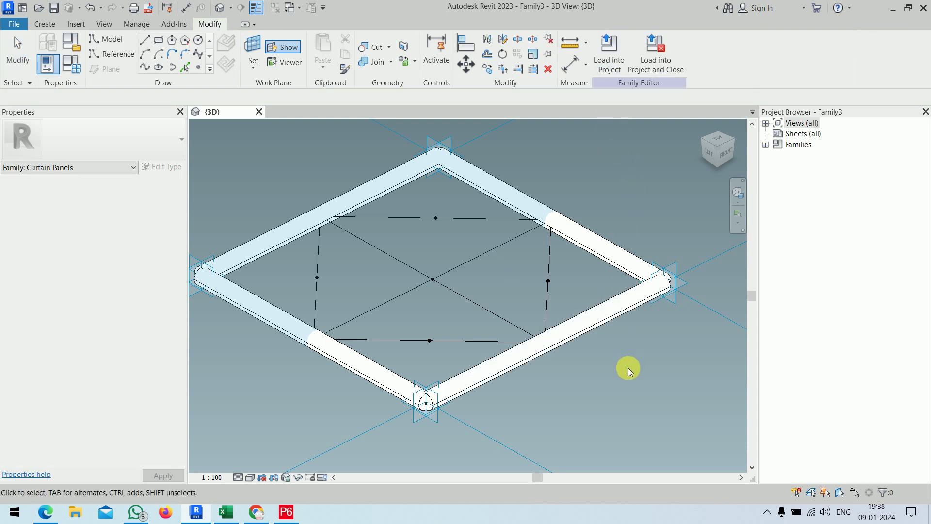
{"action": "scroll", "coordinate": [496, 293], "scroll_direction": "up", "scroll_amount": 1}
{"action": "scroll", "coordinate": [545, 325], "scroll_direction": "up", "scroll_amount": 1}
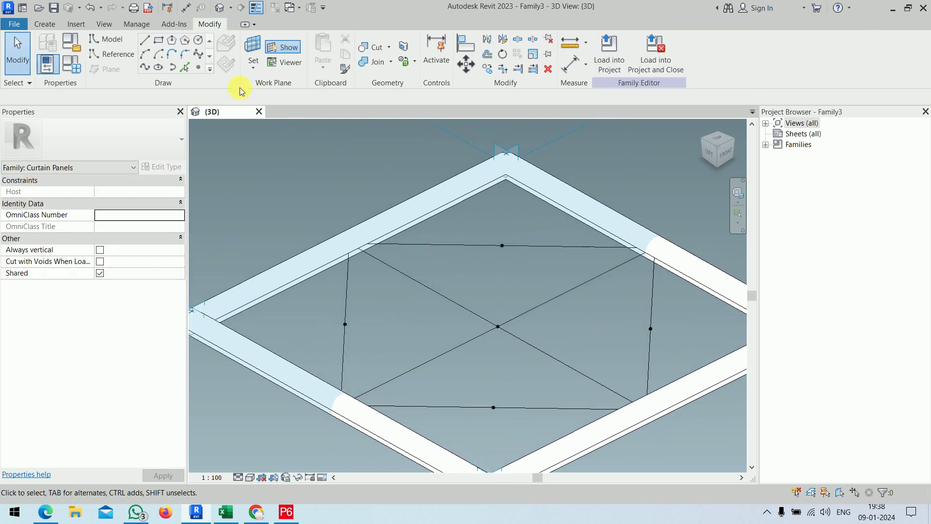
Set a new work plane for the diagonal members and orbit to an oblique view.
{"action": "left_click", "coordinate": [254, 47]}
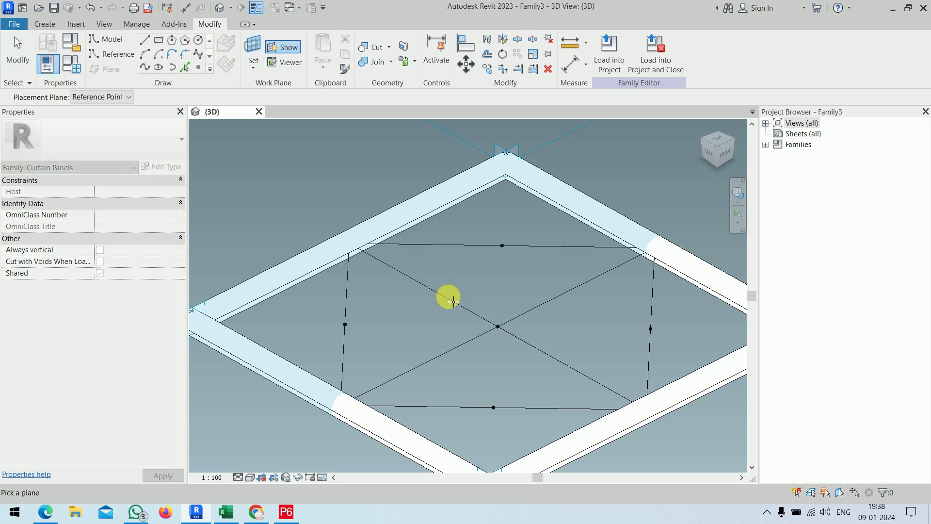
{"action": "left_click", "coordinate": [498, 325]}
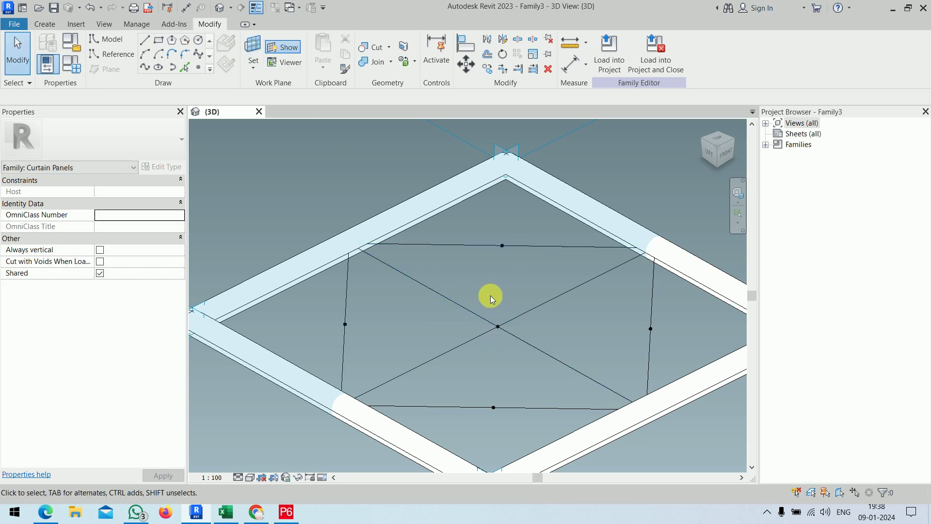
{"action": "scroll", "coordinate": [490, 295], "scroll_direction": "down", "scroll_amount": 2}
{"action": "mouse_move", "coordinate": [542, 310]}
{"action": "middle_mouse_down", "text": "shift"}
{"action": "mouse_move", "coordinate": [464, 393]}
{"action": "mouse_move", "coordinate": [463, 326]}
{"action": "middle_mouse_up", "text": "shift"}
{"action": "scroll", "coordinate": [482, 311], "scroll_direction": "down", "scroll_amount": 3}
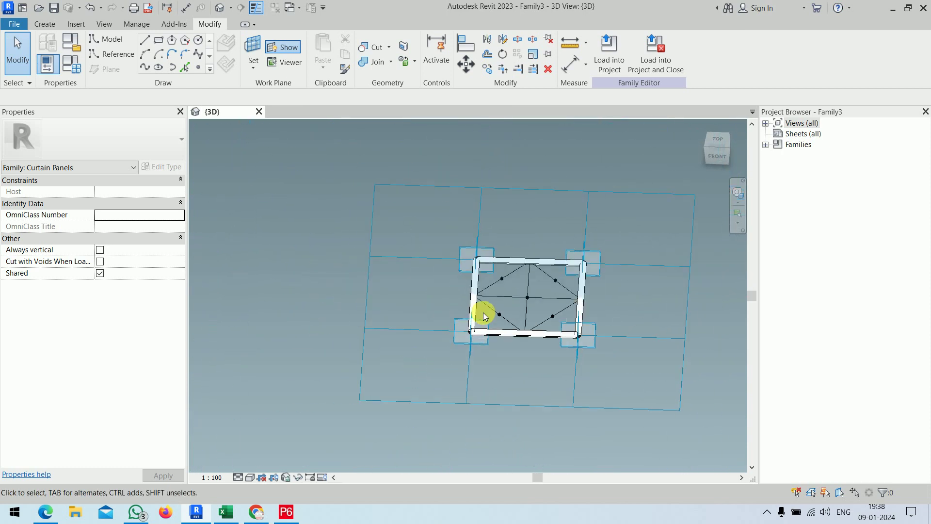
{"action": "mouse_move", "coordinate": [499, 301]}
{"action": "middle_mouse_down", "text": "shift"}
{"action": "mouse_move", "coordinate": [576, 216]}
{"action": "mouse_move", "coordinate": [679, 236]}
{"action": "mouse_move", "coordinate": [510, 303]}
{"action": "middle_mouse_up", "text": "shift"}
{"action": "scroll", "coordinate": [510, 304], "scroll_direction": "up", "scroll_amount": 2}
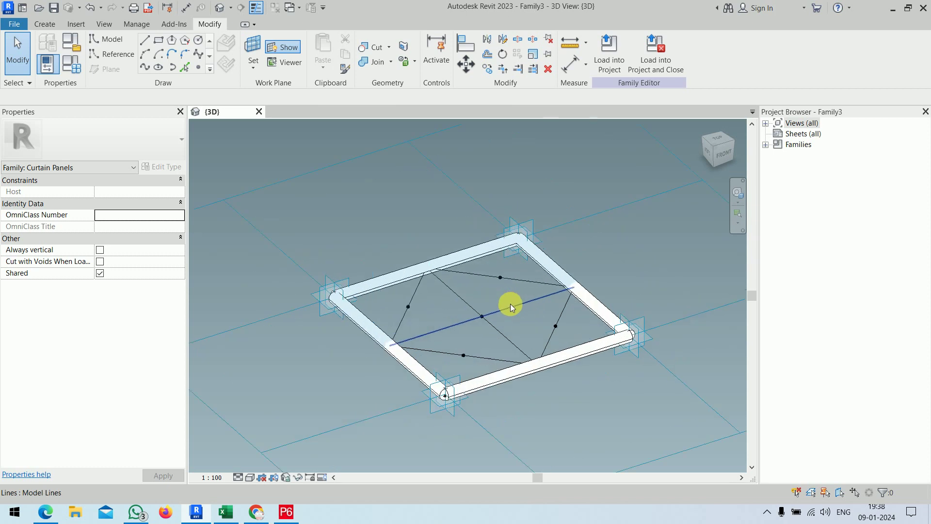
{"action": "scroll", "coordinate": [510, 303], "scroll_direction": "up", "scroll_amount": 2}
Draw a small circle profile where the diagonals cross, then select the crossing diagonals.
{"action": "left_click", "coordinate": [196, 42]}
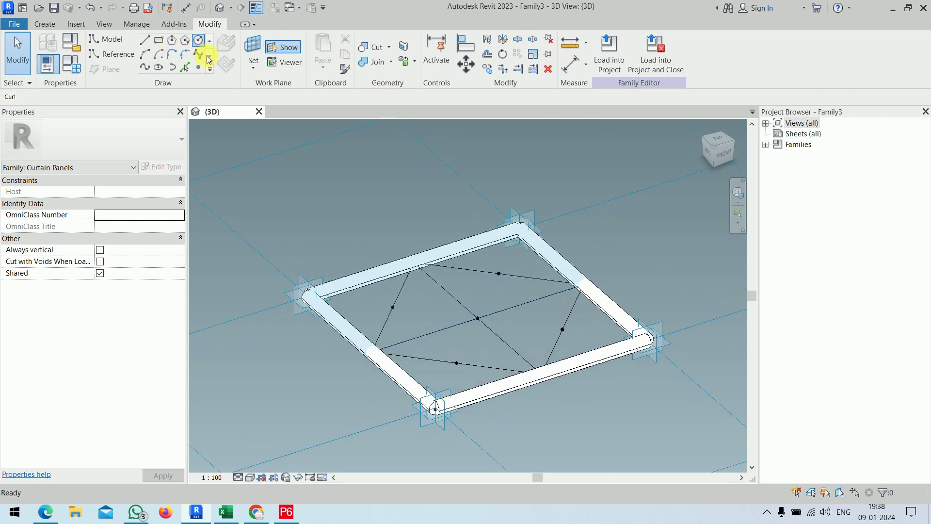
{"action": "scroll", "coordinate": [436, 301], "scroll_direction": "up", "scroll_amount": 2}
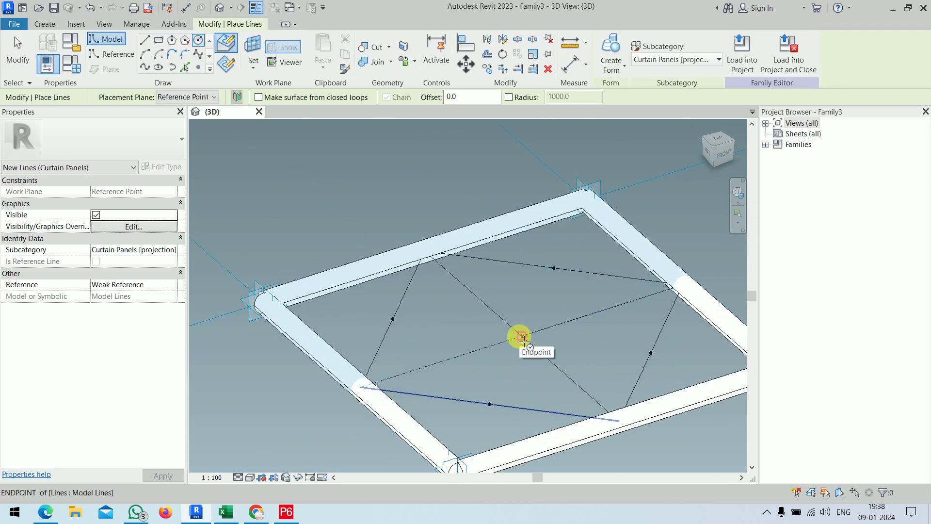
{"action": "left_click", "coordinate": [522, 336]}
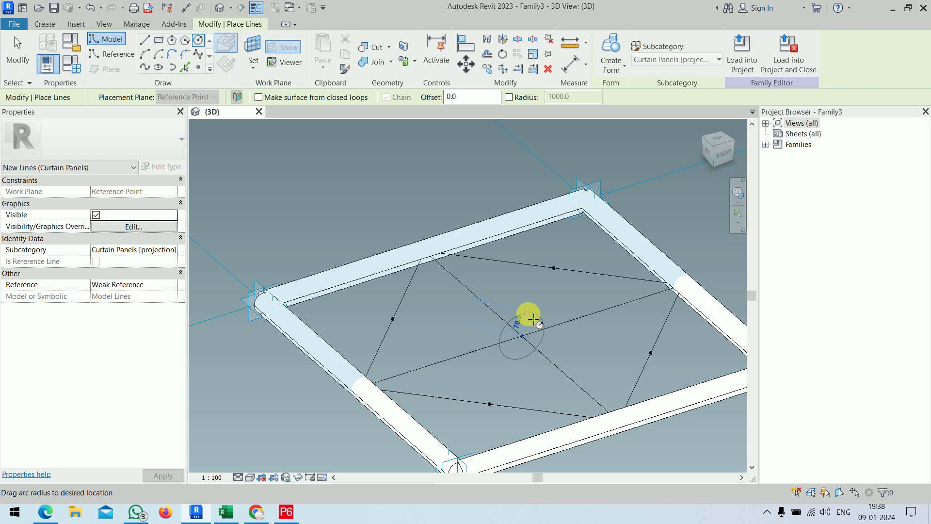
{"action": "scroll", "coordinate": [533, 318], "scroll_direction": "up", "scroll_amount": 1}
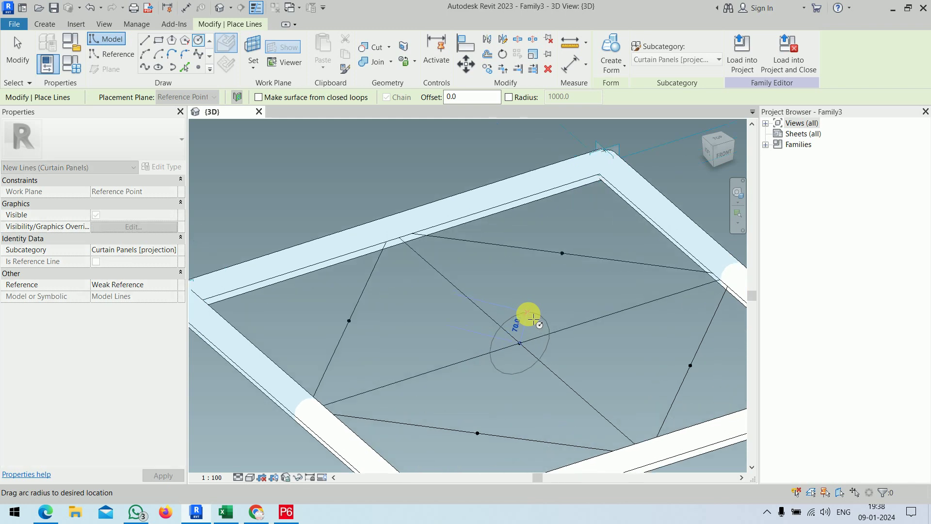
{"action": "scroll", "coordinate": [533, 318], "scroll_direction": "up", "scroll_amount": 1}
{"action": "scroll", "coordinate": [533, 317], "scroll_direction": "up", "scroll_amount": 2}
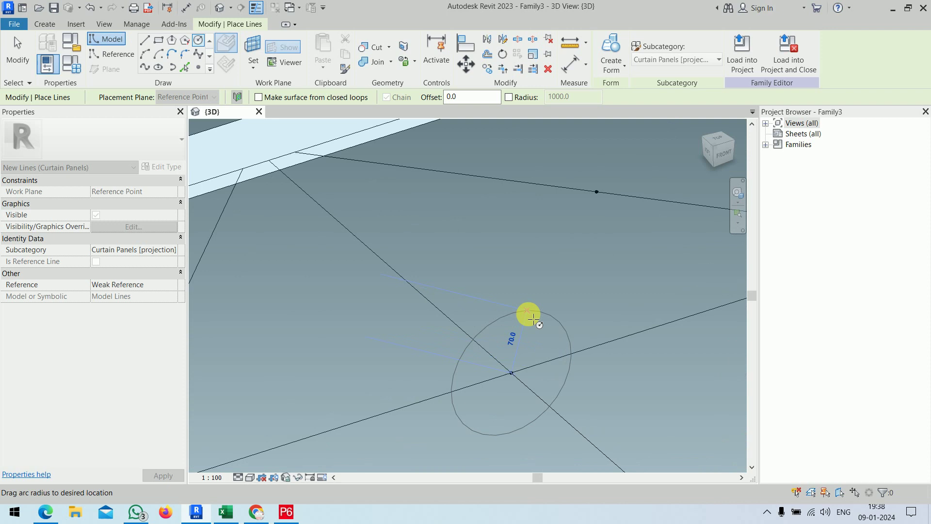
{"action": "left_click", "coordinate": [523, 358]}
{"action": "scroll", "coordinate": [536, 310], "scroll_direction": "down", "scroll_amount": 2}
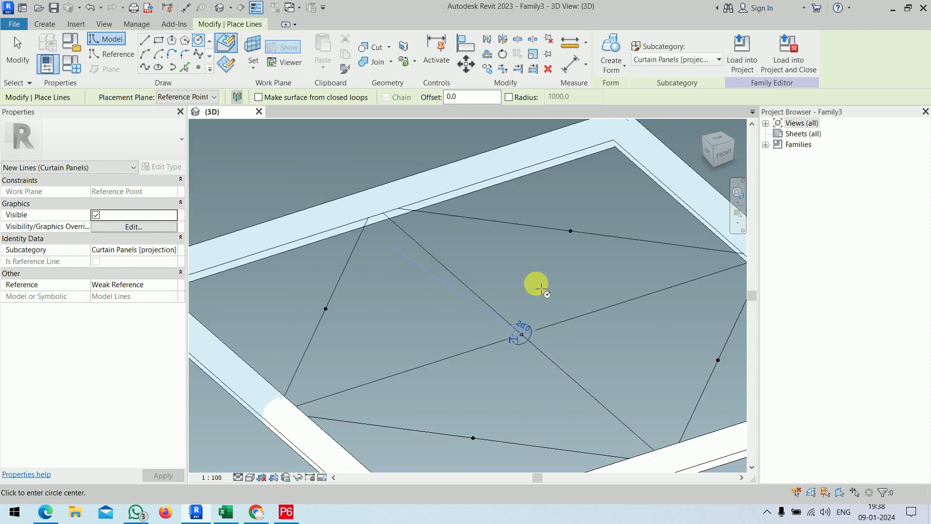
{"action": "scroll", "coordinate": [529, 286], "scroll_direction": "down", "scroll_amount": 1}
{"action": "scroll", "coordinate": [490, 285], "scroll_direction": "down", "scroll_amount": 1}
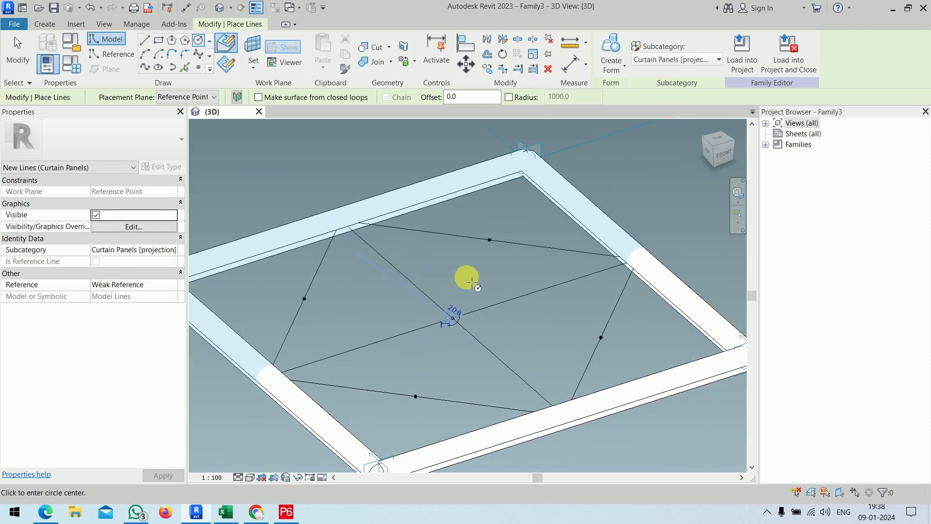
{"action": "key", "text": "Escape"}
{"action": "key", "text": "Escape"}
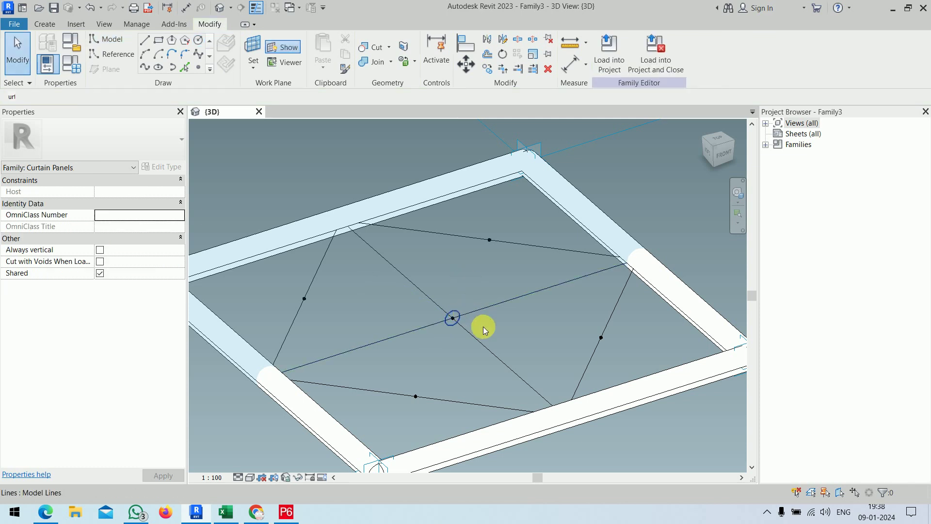
{"action": "left_click", "coordinate": [483, 344]}
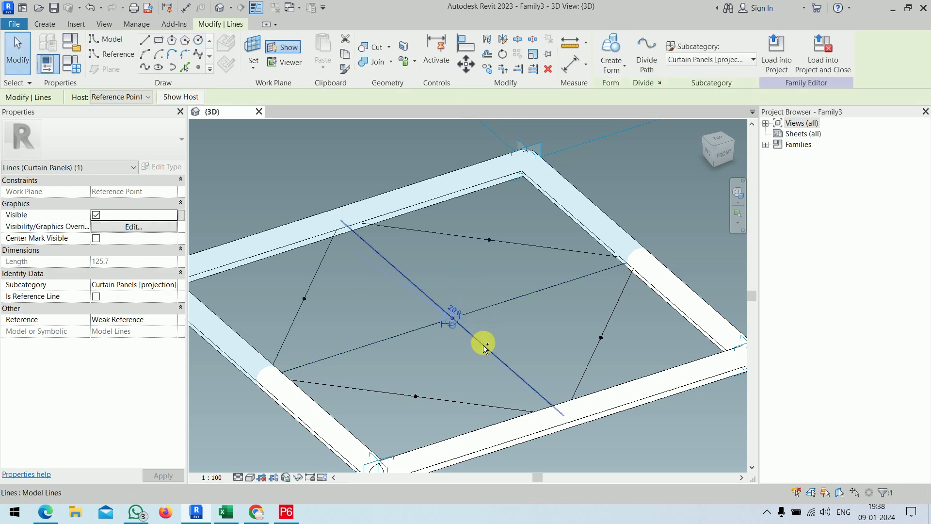
Extrude the selected diagonal lines into a solid tube member spanning the panel.
{"action": "left_click", "coordinate": [615, 72]}
{"action": "key", "text": "Escape"}
{"action": "scroll", "coordinate": [533, 237], "scroll_direction": "down", "scroll_amount": 3}
{"action": "mouse_move", "coordinate": [523, 248]}
{"action": "middle_mouse_down", "text": "shift"}
{"action": "mouse_move", "coordinate": [615, 286]}
{"action": "mouse_move", "coordinate": [624, 302]}
{"action": "mouse_move", "coordinate": [561, 222]}
{"action": "mouse_move", "coordinate": [592, 253]}
{"action": "mouse_move", "coordinate": [537, 265]}
{"action": "middle_mouse_up", "text": "shift"}
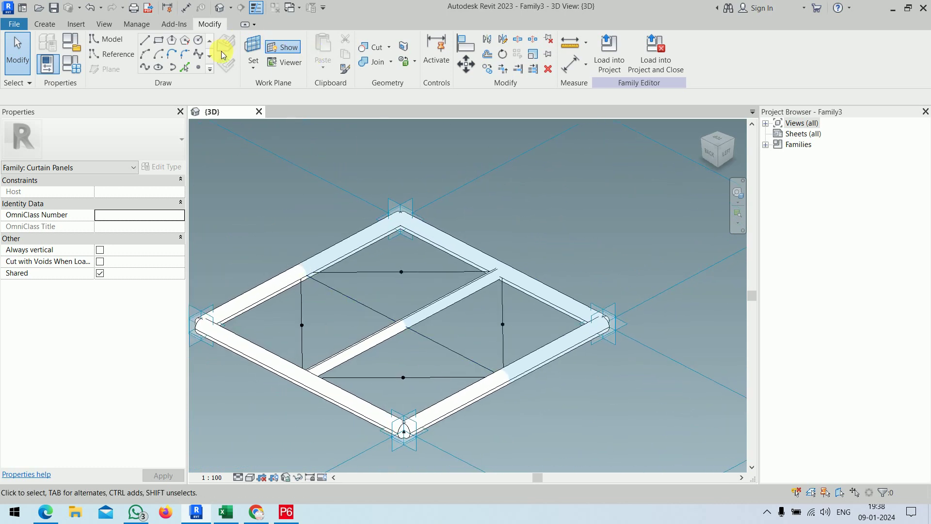
{"action": "left_click", "coordinate": [198, 67]}
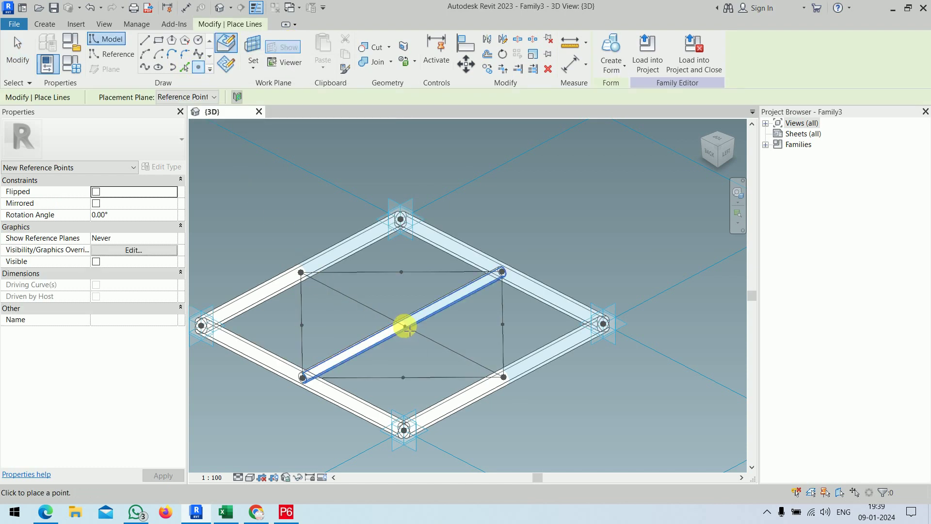
Leave reference-point placement and set the work plane through the point on the middle bar.
{"action": "scroll", "coordinate": [408, 330], "scroll_direction": "up", "scroll_amount": 5}
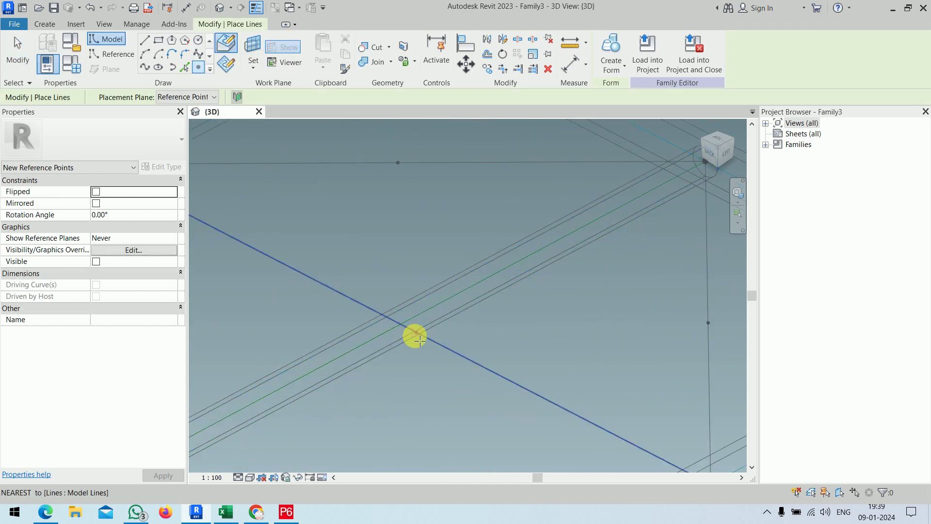
{"action": "scroll", "coordinate": [405, 328], "scroll_direction": "up", "scroll_amount": 3}
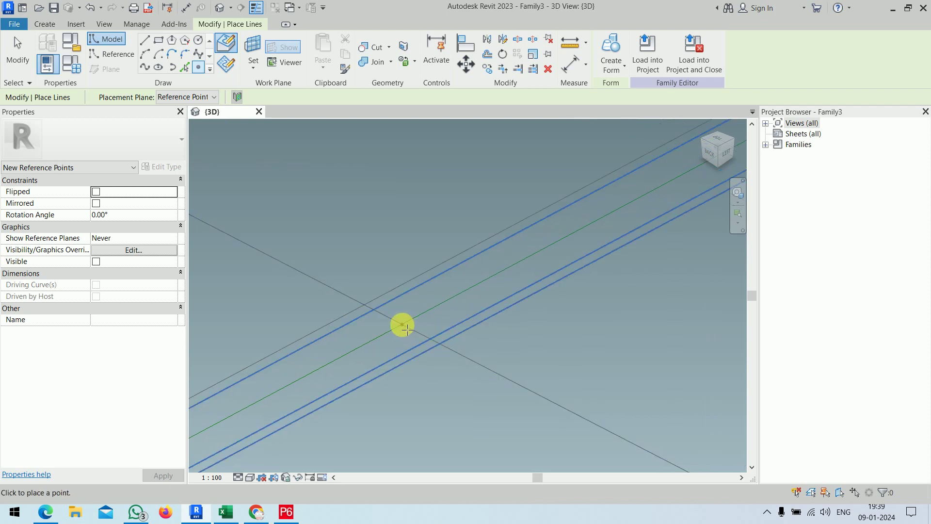
{"action": "scroll", "coordinate": [417, 301], "scroll_direction": "down", "scroll_amount": 2}
{"action": "scroll", "coordinate": [430, 270], "scroll_direction": "down", "scroll_amount": 1}
{"action": "scroll", "coordinate": [432, 269], "scroll_direction": "down", "scroll_amount": 2}
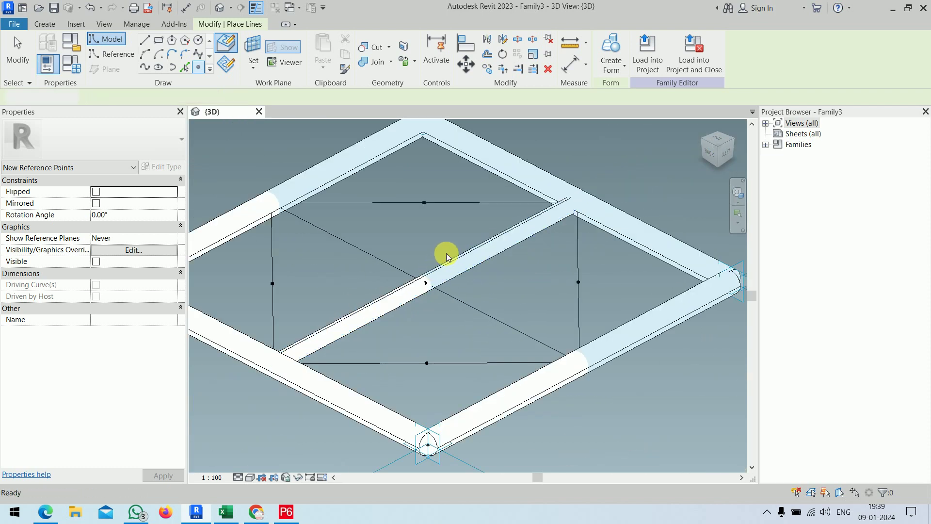
{"action": "key", "text": "Escape"}
{"action": "key", "text": "Escape"}
{"action": "left_click", "coordinate": [253, 53]}
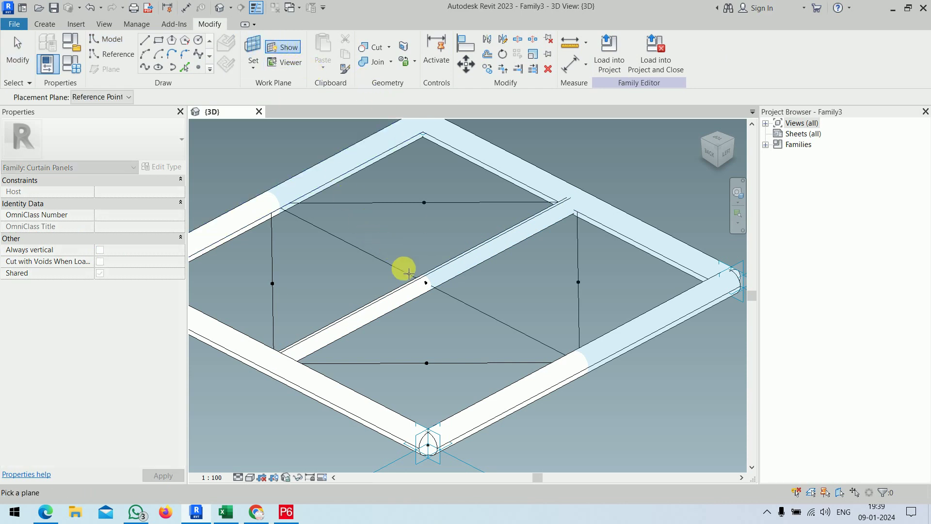
{"action": "scroll", "coordinate": [430, 289], "scroll_direction": "up", "scroll_amount": 3}
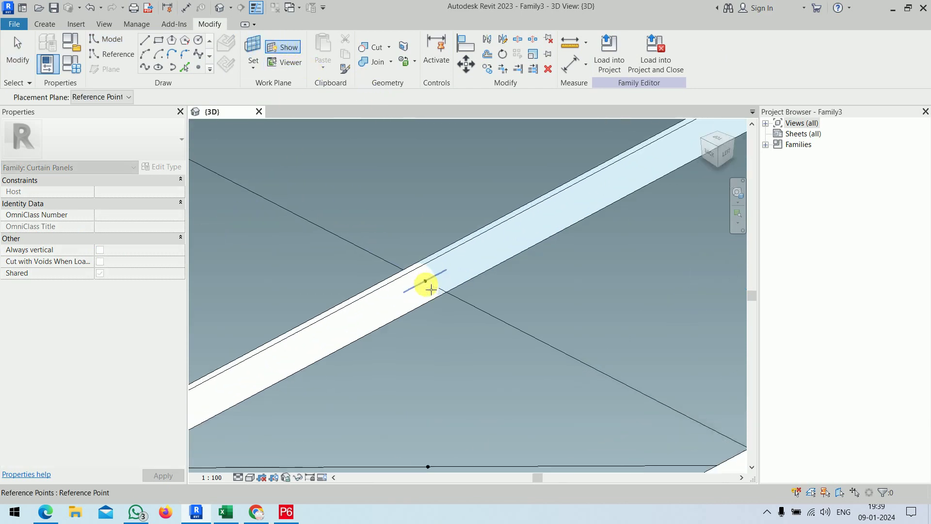
{"action": "scroll", "coordinate": [430, 283], "scroll_direction": "down", "scroll_amount": 2}
{"action": "key", "text": "Escape"}
{"action": "scroll", "coordinate": [442, 306], "scroll_direction": "down", "scroll_amount": 1}
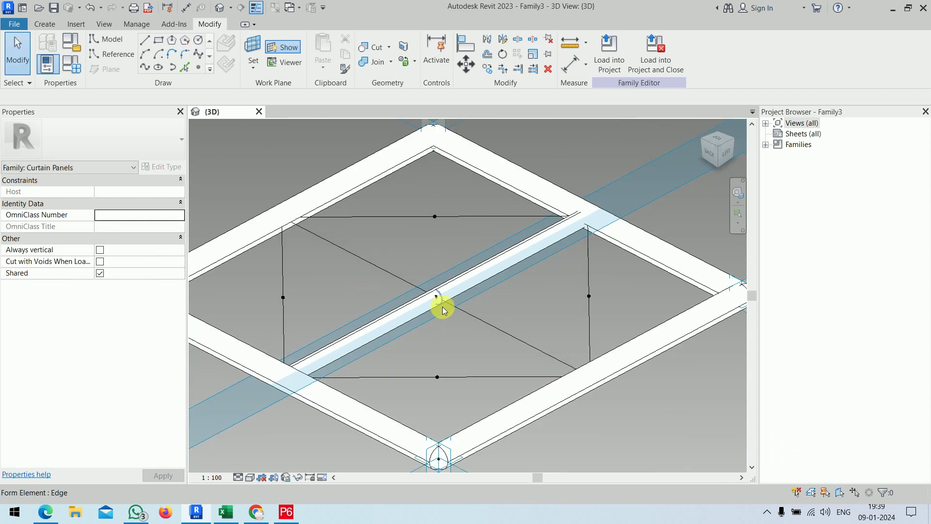
{"action": "scroll", "coordinate": [442, 306], "scroll_direction": "down", "scroll_amount": 2}
{"action": "mouse_move", "coordinate": [586, 383]}
{"action": "middle_mouse_down"}
{"action": "mouse_move", "coordinate": [576, 326]}
{"action": "mouse_move", "coordinate": [577, 345]}
{"action": "middle_mouse_up"}
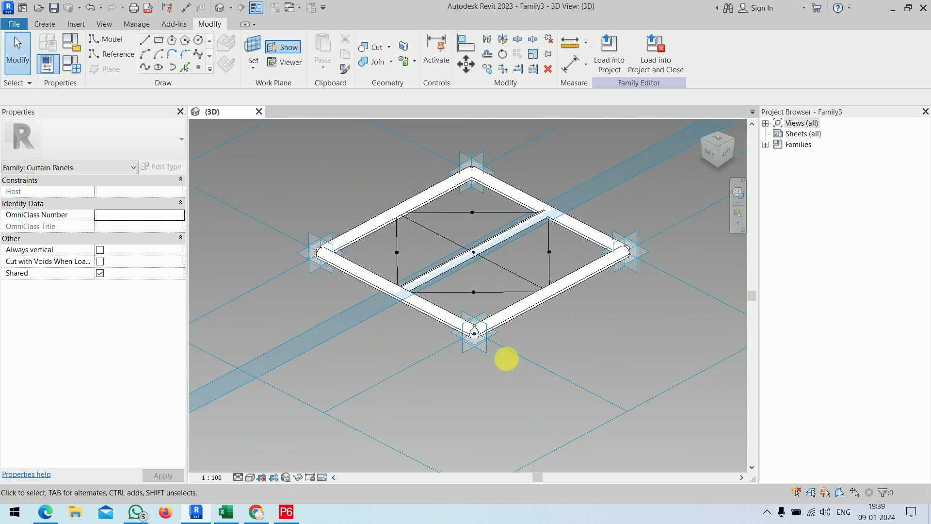
{"action": "mouse_move", "coordinate": [507, 359]}
{"action": "middle_mouse_down", "text": "shift"}
{"action": "mouse_move", "coordinate": [580, 318]}
{"action": "mouse_move", "coordinate": [559, 299]}
{"action": "middle_mouse_up", "text": "shift"}
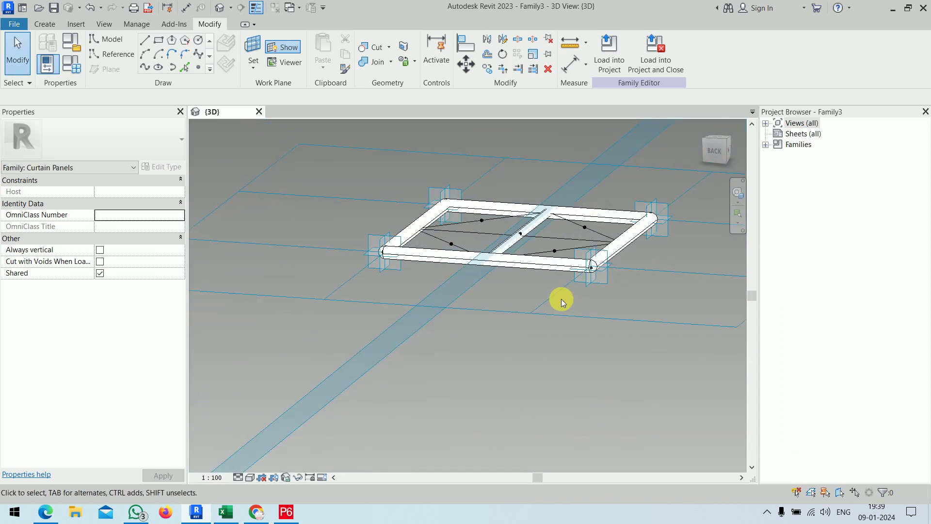
{"action": "scroll", "coordinate": [560, 301], "scroll_direction": "up", "scroll_amount": 2}
{"action": "scroll", "coordinate": [560, 301], "scroll_direction": "up", "scroll_amount": 3}
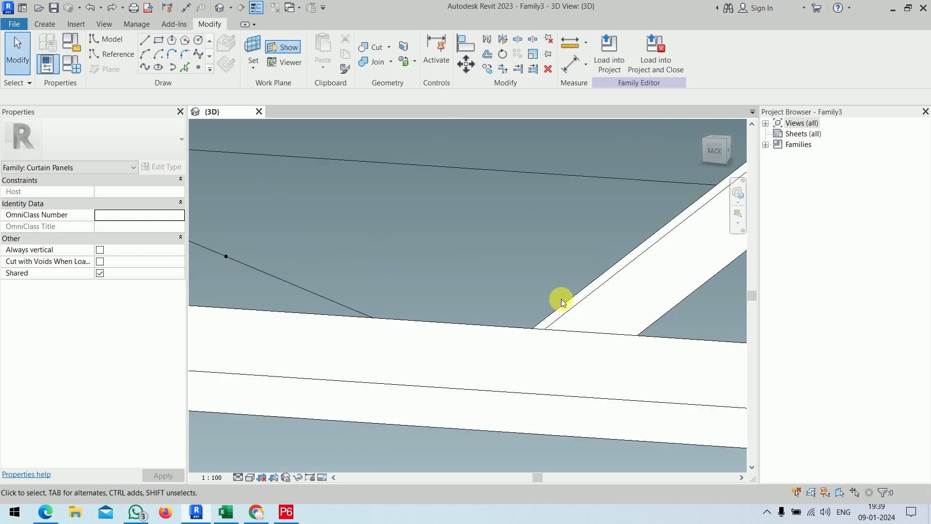
{"action": "scroll", "coordinate": [560, 299], "scroll_direction": "down", "scroll_amount": 2}
{"action": "scroll", "coordinate": [545, 306], "scroll_direction": "down", "scroll_amount": 2}
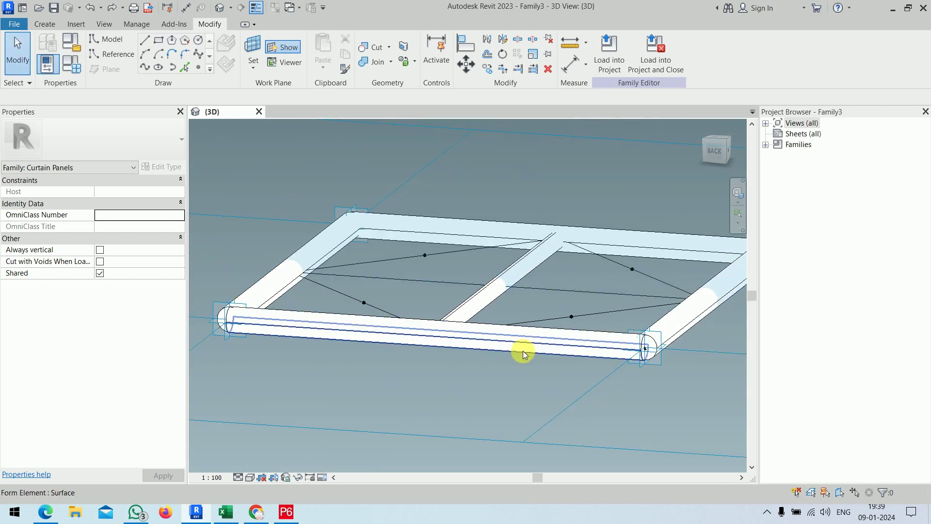
{"action": "scroll", "coordinate": [522, 349], "scroll_direction": "up", "scroll_amount": 3}
{"action": "mouse_move", "coordinate": [522, 349]}
{"action": "middle_mouse_down", "text": "shift"}
{"action": "mouse_move", "coordinate": [488, 399]}
{"action": "mouse_move", "coordinate": [572, 381]}
{"action": "middle_mouse_up", "text": "shift"}
{"action": "scroll", "coordinate": [519, 292], "scroll_direction": "up", "scroll_amount": 2}
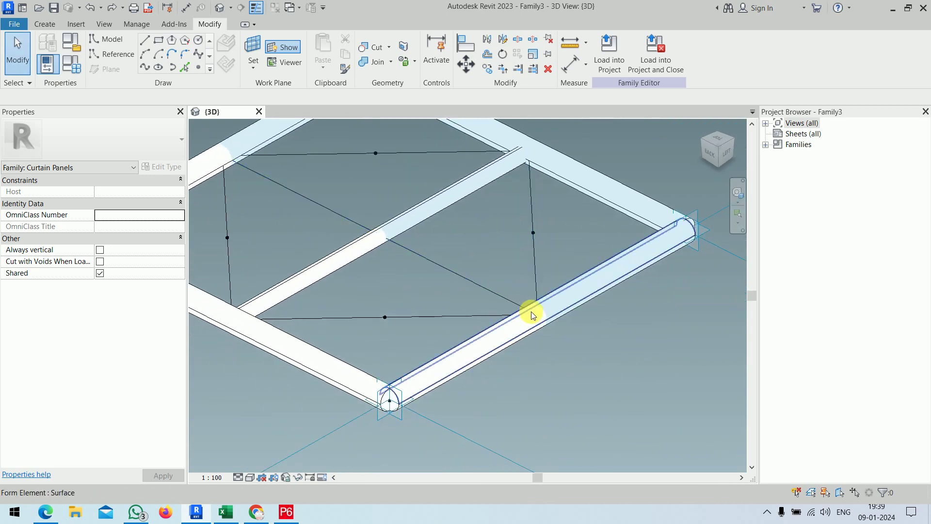
{"action": "left_click", "coordinate": [514, 300]}
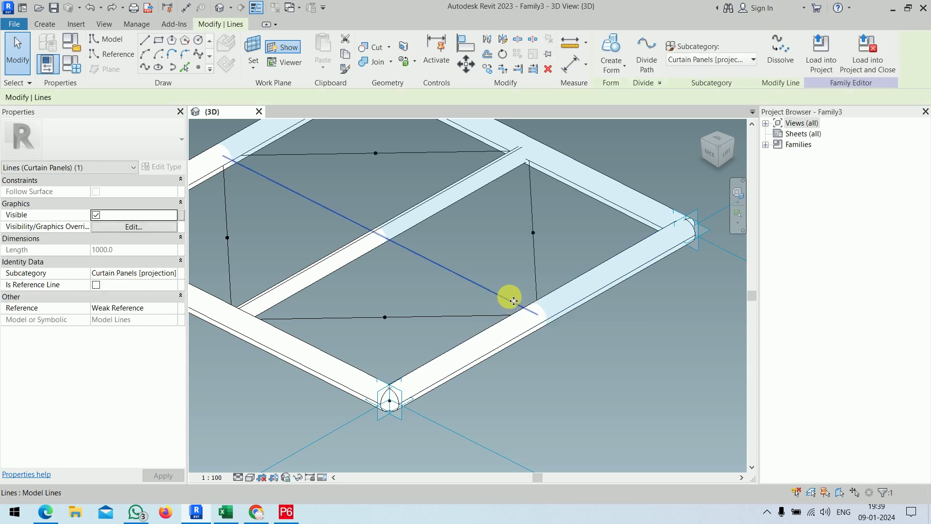
{"action": "scroll", "coordinate": [510, 305], "scroll_direction": "down", "scroll_amount": 1}
{"action": "scroll", "coordinate": [523, 339], "scroll_direction": "down", "scroll_amount": 3}
{"action": "mouse_move", "coordinate": [541, 357]}
{"action": "middle_mouse_down", "text": "shift"}
{"action": "mouse_move", "coordinate": [634, 384]}
{"action": "mouse_move", "coordinate": [577, 343]}
{"action": "mouse_move", "coordinate": [564, 349]}
{"action": "middle_mouse_up", "text": "shift"}
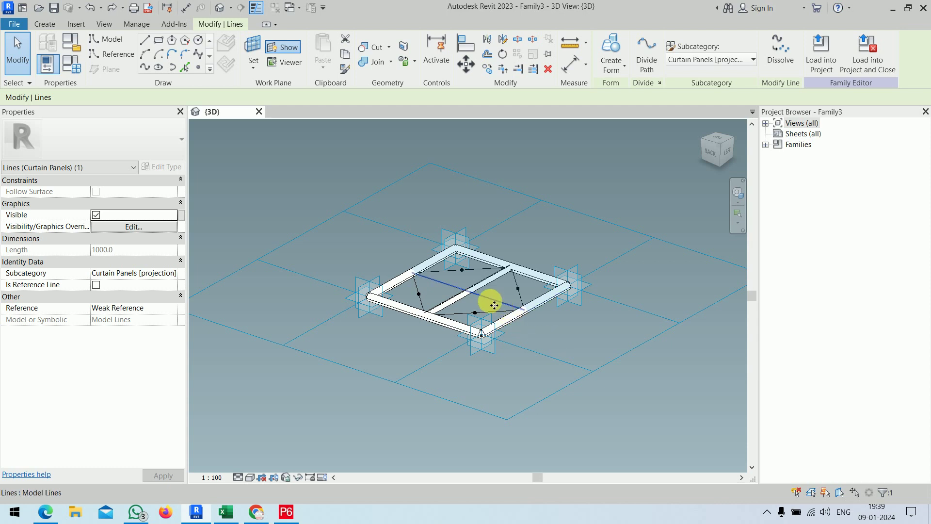
{"action": "left_click", "coordinate": [532, 345]}
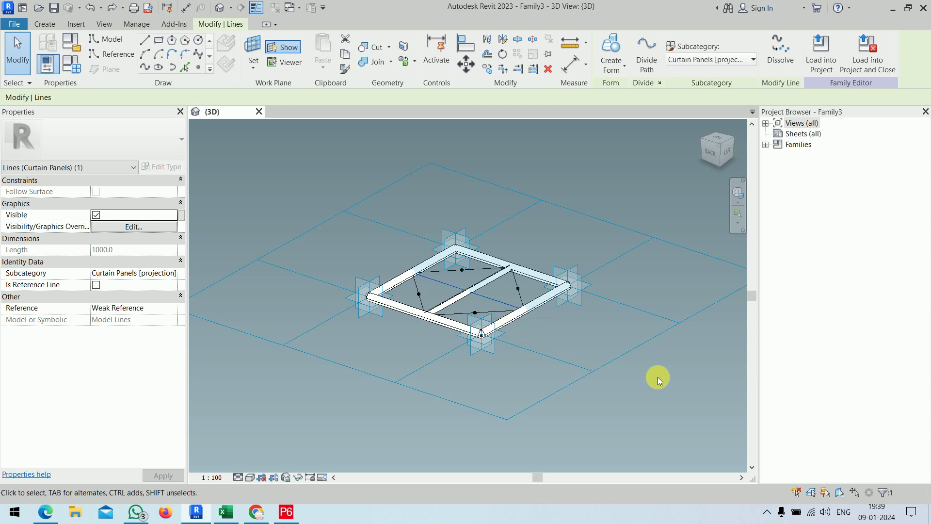
{"action": "left_click", "coordinate": [488, 300]}
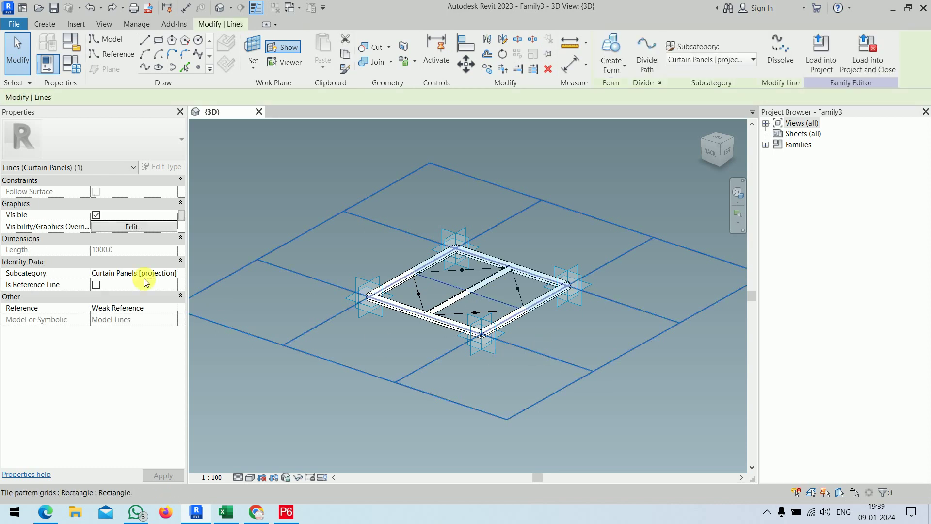
{"action": "left_click", "coordinate": [342, 353]}
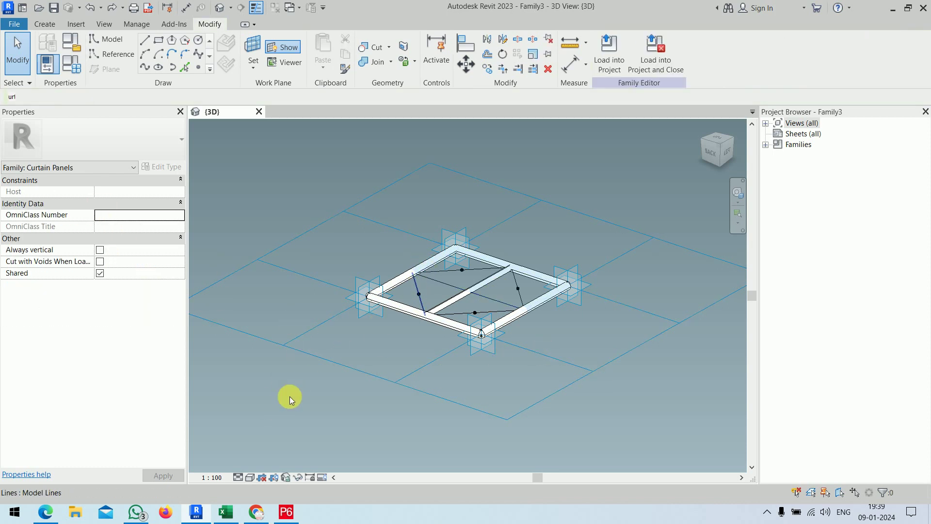
{"action": "left_click", "coordinate": [247, 326]}
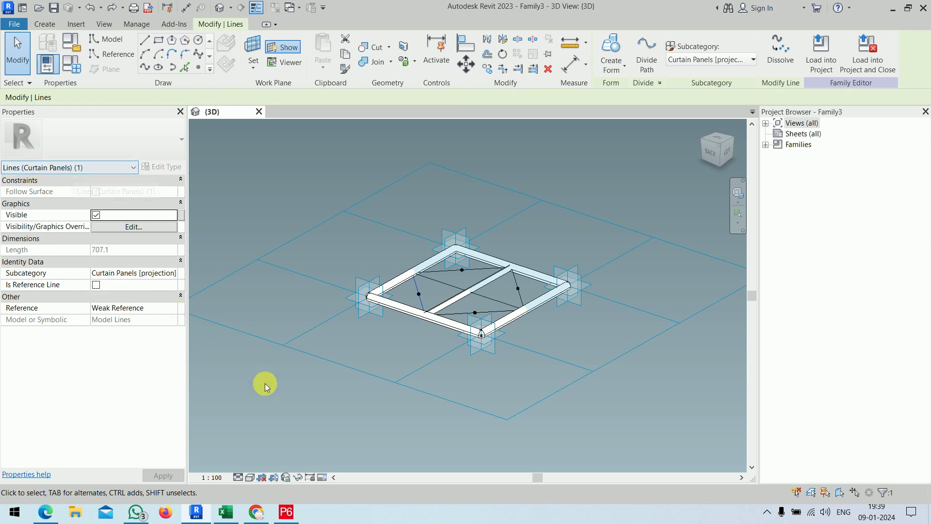
{"action": "left_click", "coordinate": [278, 393]}
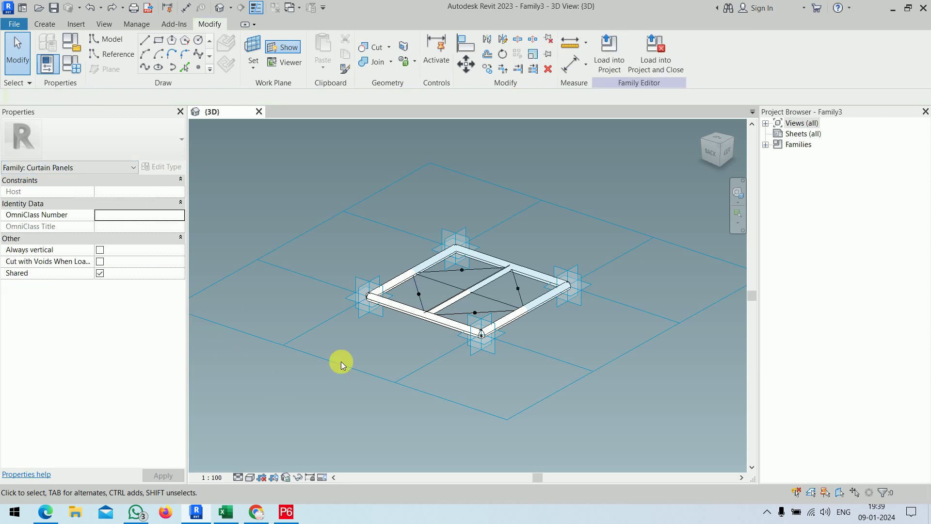
{"action": "left_click", "coordinate": [492, 302]}
{"action": "scroll", "coordinate": [394, 393], "scroll_direction": "down", "scroll_amount": 3}
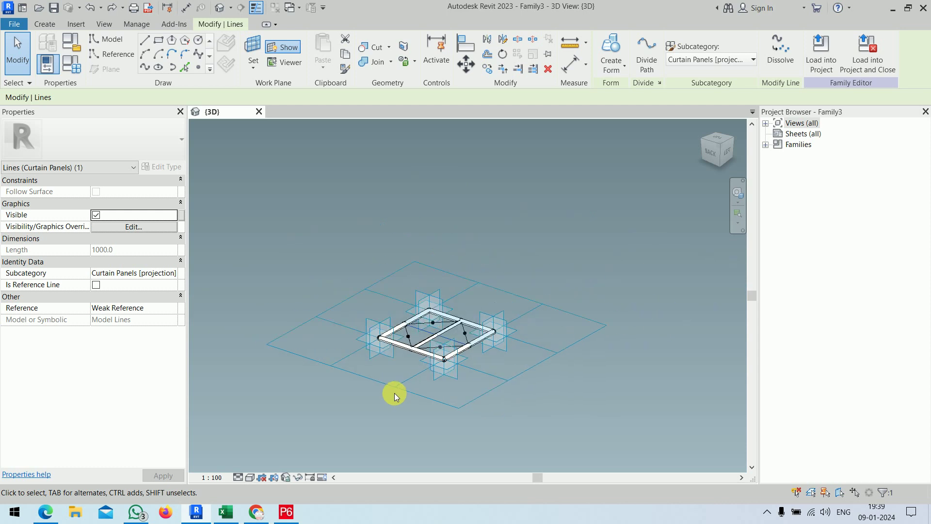
{"action": "mouse_move", "coordinate": [394, 392]}
{"action": "middle_mouse_down", "text": "shift"}
{"action": "mouse_move", "coordinate": [410, 391]}
{"action": "mouse_move", "coordinate": [339, 427]}
{"action": "mouse_move", "coordinate": [339, 416]}
{"action": "mouse_move", "coordinate": [402, 410]}
{"action": "middle_mouse_up", "text": "shift"}
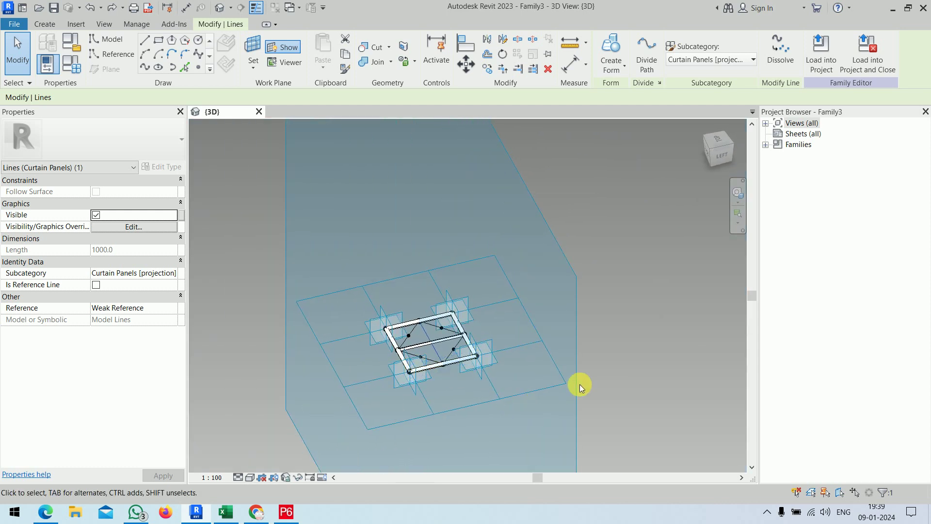
{"action": "left_click", "coordinate": [626, 380]}
{"action": "mouse_move", "coordinate": [462, 362]}
{"action": "middle_mouse_down", "text": "shift"}
{"action": "mouse_move", "coordinate": [513, 342]}
{"action": "mouse_move", "coordinate": [441, 361]}
{"action": "middle_mouse_up", "text": "shift"}
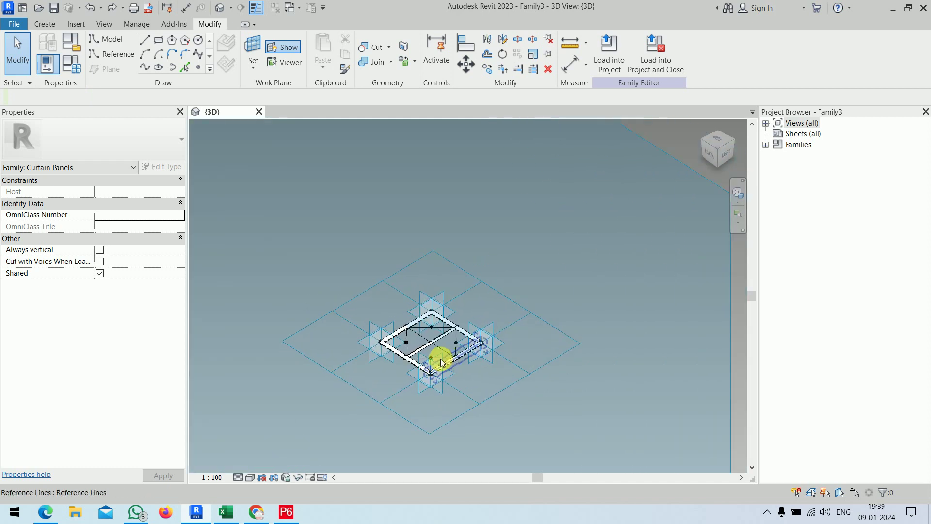
{"action": "scroll", "coordinate": [441, 362], "scroll_direction": "up", "scroll_amount": 3}
{"action": "scroll", "coordinate": [431, 358], "scroll_direction": "up", "scroll_amount": 3}
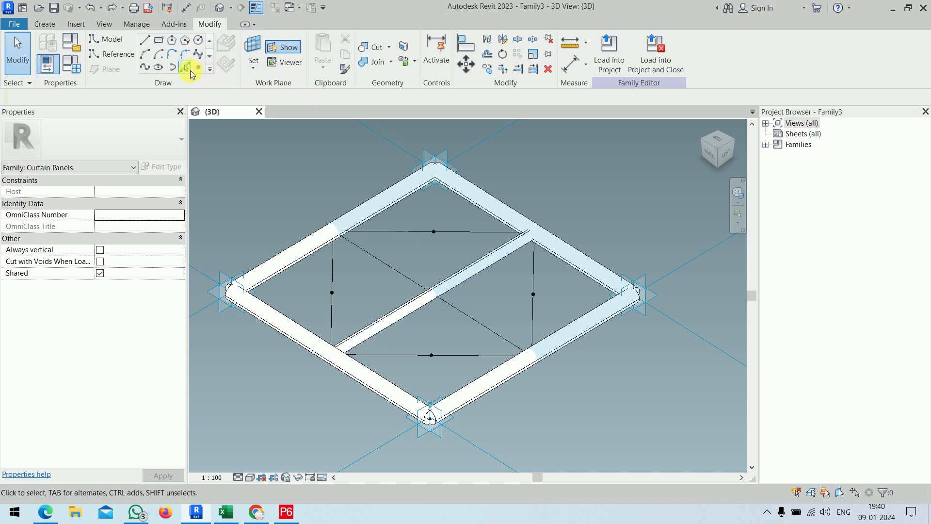
Place a reference point on the diagonal line and set its plane as the work plane.
{"action": "left_click", "coordinate": [198, 67]}
{"action": "left_click", "coordinate": [485, 327]}
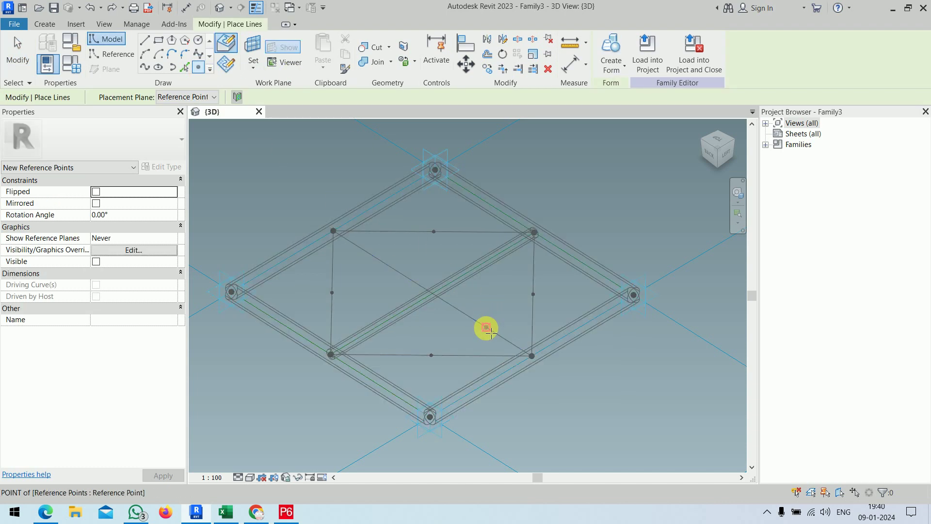
{"action": "key", "text": "Escape"}
{"action": "key", "text": "Escape"}
{"action": "scroll", "coordinate": [538, 361], "scroll_direction": "down", "scroll_amount": 3}
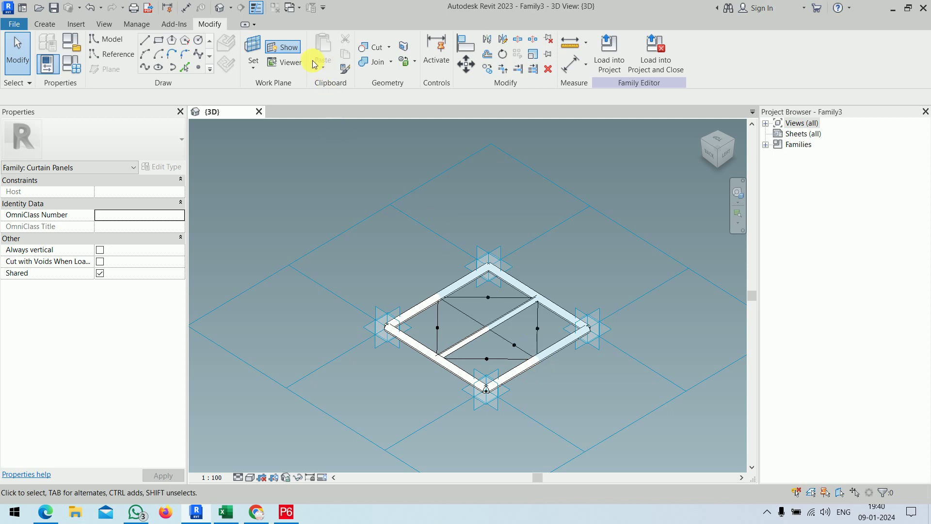
{"action": "left_click", "coordinate": [245, 48]}
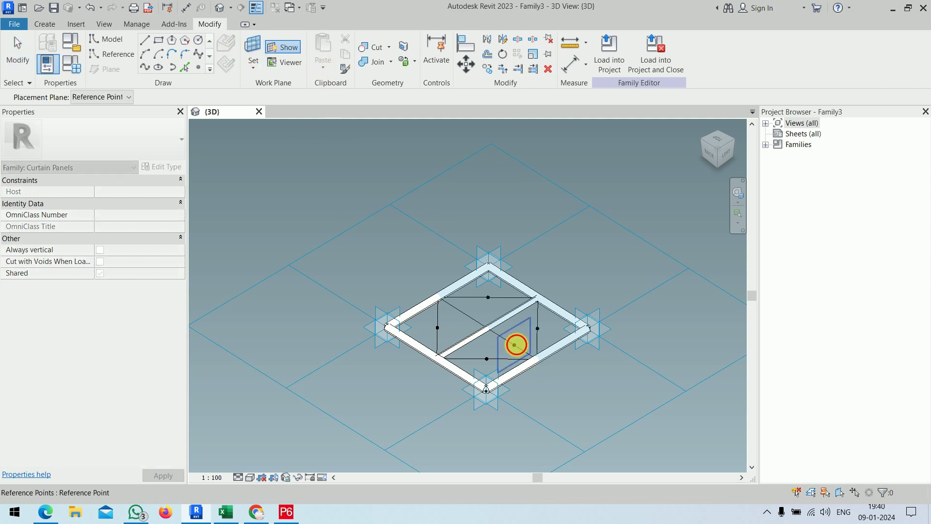
{"action": "left_click", "coordinate": [516, 344]}
{"action": "scroll", "coordinate": [514, 354], "scroll_direction": "down", "scroll_amount": 3}
{"action": "mouse_move", "coordinate": [519, 357]}
{"action": "middle_mouse_down", "text": "shift"}
{"action": "mouse_move", "coordinate": [563, 398]}
{"action": "mouse_move", "coordinate": [634, 439]}
{"action": "mouse_move", "coordinate": [630, 345]}
{"action": "mouse_move", "coordinate": [561, 357]}
{"action": "middle_mouse_up", "text": "shift"}
{"action": "scroll", "coordinate": [538, 359], "scroll_direction": "up", "scroll_amount": 2}
{"action": "scroll", "coordinate": [483, 331], "scroll_direction": "up", "scroll_amount": 2}
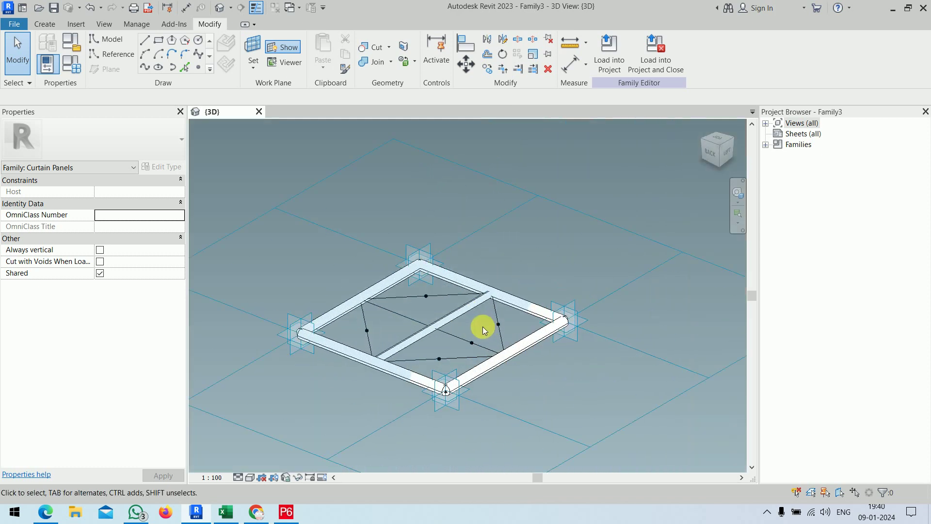
{"action": "scroll", "coordinate": [484, 330], "scroll_direction": "up", "scroll_amount": 2}
{"action": "middle_click_drag", "start_coordinate": [478, 333], "coordinate": [445, 308], "text": "shift"}
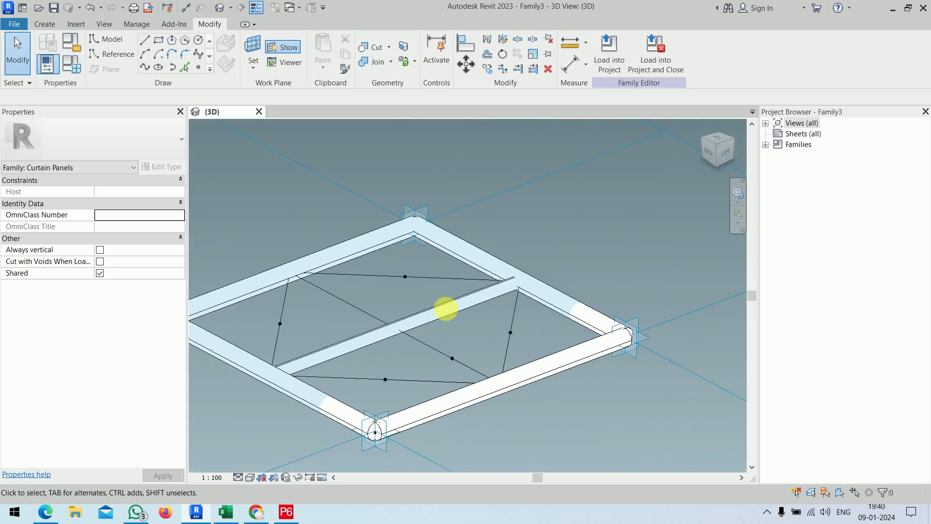
Draw a small profile circle on that point and sweep it along the diagonal into a tube.
{"action": "left_click", "coordinate": [197, 43]}
{"action": "scroll", "coordinate": [412, 357], "scroll_direction": "up", "scroll_amount": 2}
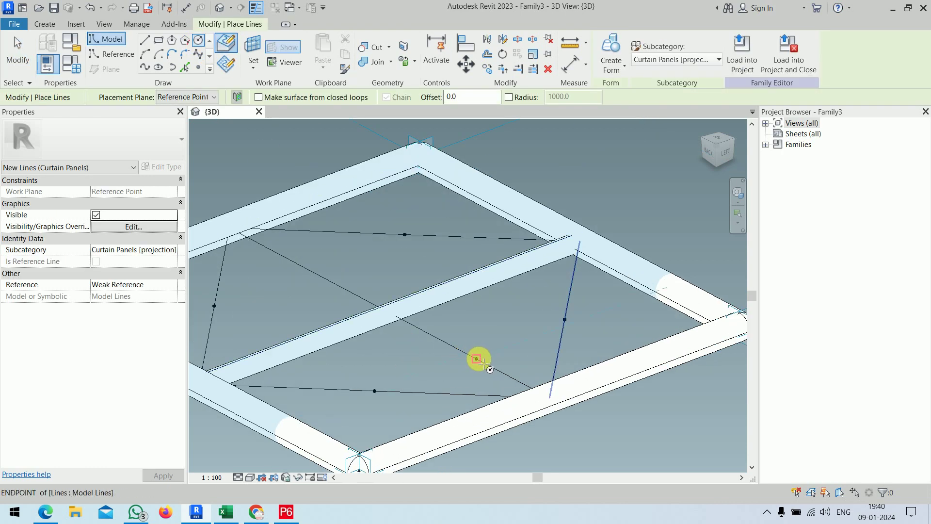
{"action": "left_click", "coordinate": [476, 359]}
{"action": "scroll", "coordinate": [478, 361], "scroll_direction": "up", "scroll_amount": 2}
{"action": "scroll", "coordinate": [478, 363], "scroll_direction": "up", "scroll_amount": 1}
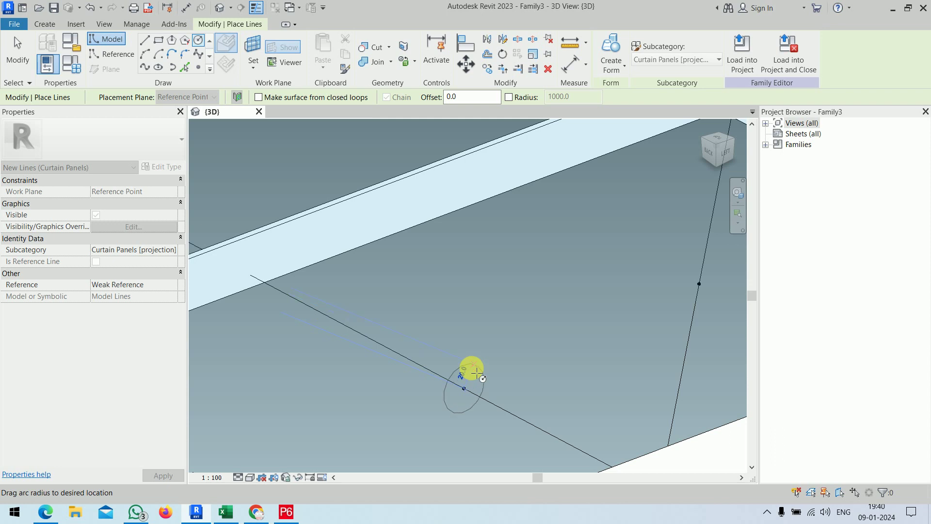
{"action": "left_click", "coordinate": [477, 371]}
{"action": "scroll", "coordinate": [487, 334], "scroll_direction": "down", "scroll_amount": 2}
{"action": "scroll", "coordinate": [490, 335], "scroll_direction": "down", "scroll_amount": 1}
{"action": "key", "text": "Escape"}
{"action": "key", "text": "Escape"}
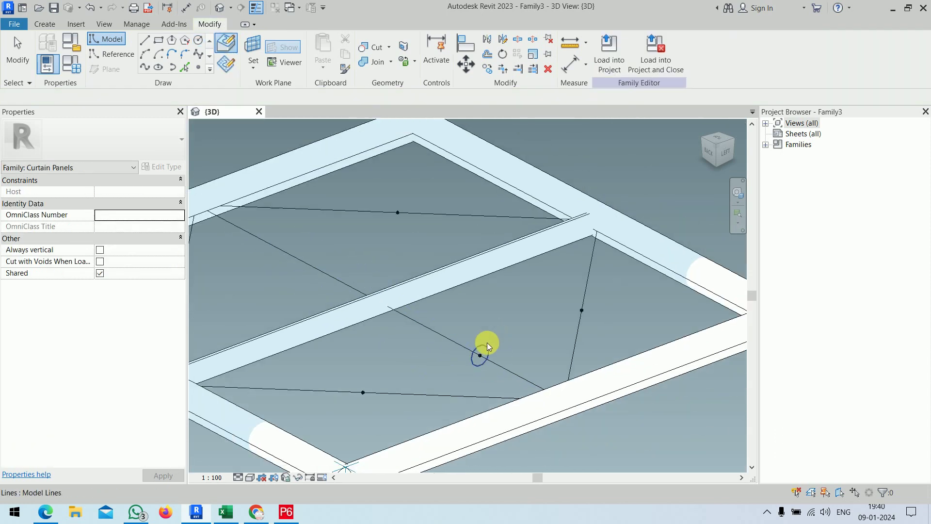
{"action": "left_click", "coordinate": [498, 367]}
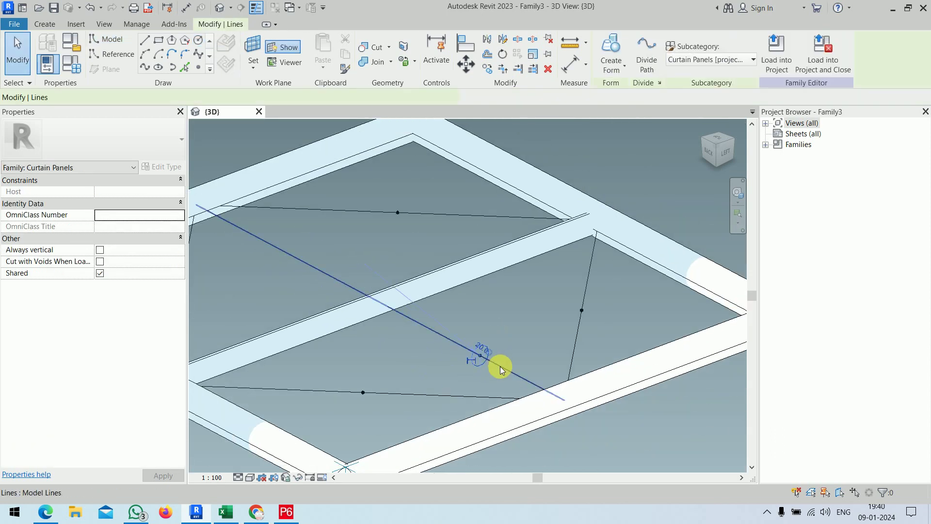
{"action": "left_click", "coordinate": [620, 48]}
{"action": "scroll", "coordinate": [484, 276], "scroll_direction": "down", "scroll_amount": 3}
{"action": "key", "text": "Escape"}
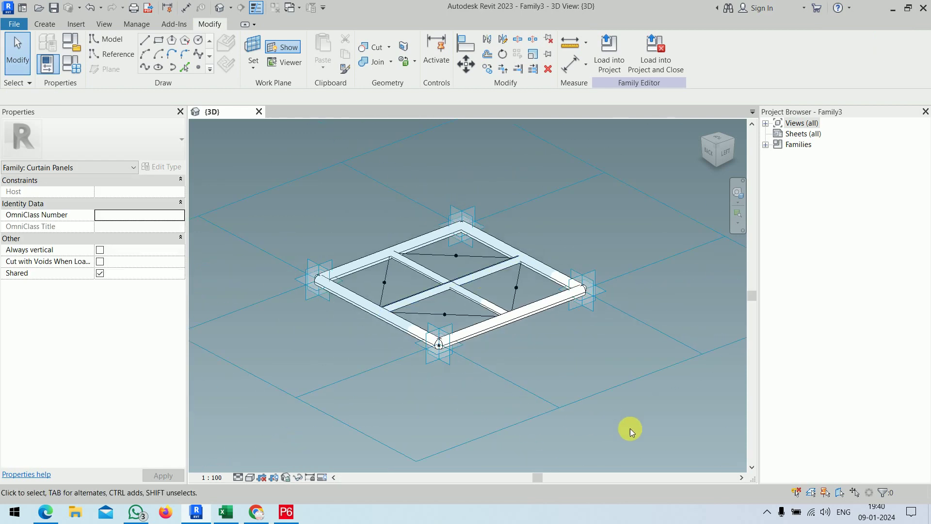
Set the work plane to the second diagonal's reference point.
{"action": "scroll", "coordinate": [585, 395], "scroll_direction": "down", "scroll_amount": 1}
{"action": "middle_click_drag", "start_coordinate": [519, 343], "coordinate": [571, 325], "text": "shift"}
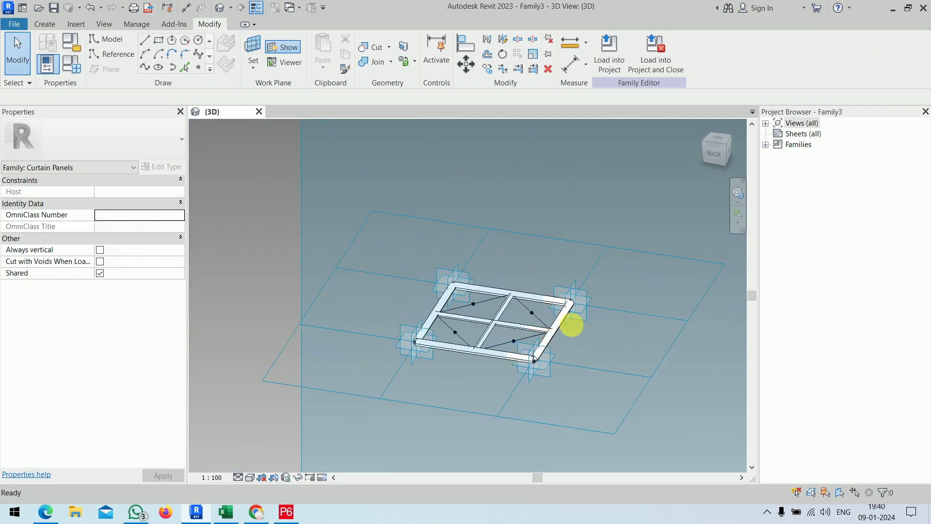
{"action": "scroll", "coordinate": [571, 325], "scroll_direction": "up", "scroll_amount": 3}
{"action": "scroll", "coordinate": [534, 315], "scroll_direction": "up", "scroll_amount": 2}
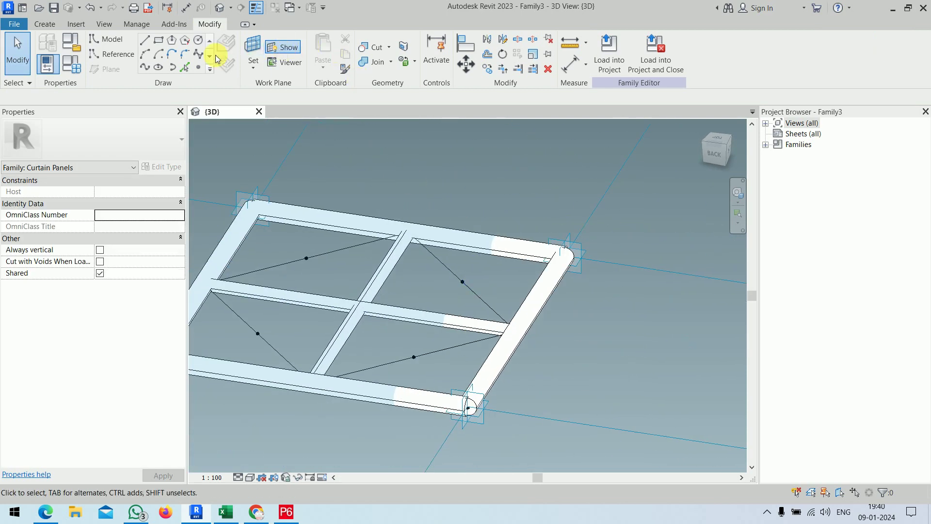
{"action": "left_click", "coordinate": [260, 45]}
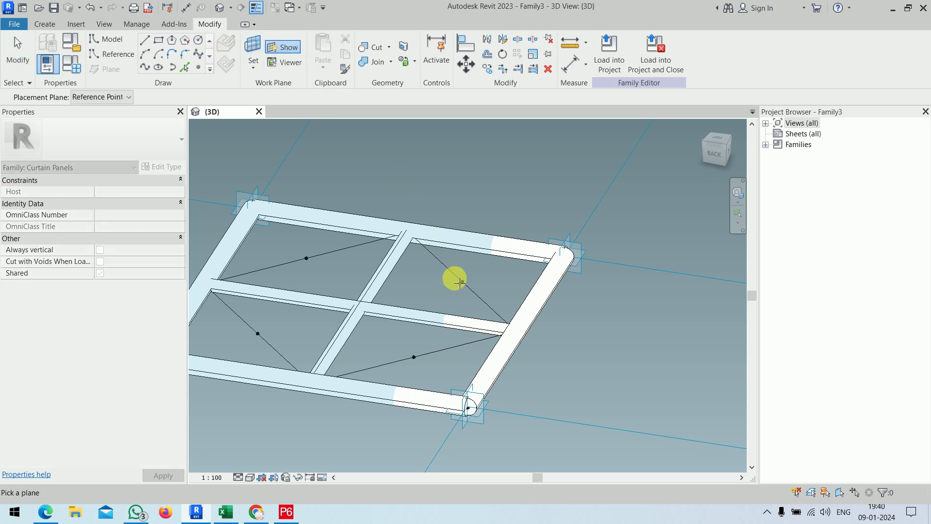
{"action": "left_click", "coordinate": [461, 281]}
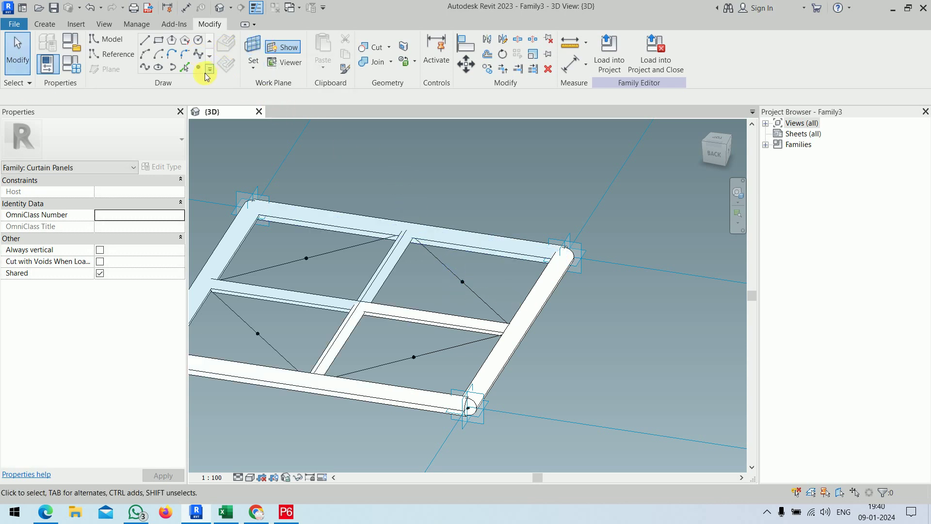
Draw a small circle on the point and sweep it along the diagonal into a tube.
{"action": "left_click", "coordinate": [198, 41]}
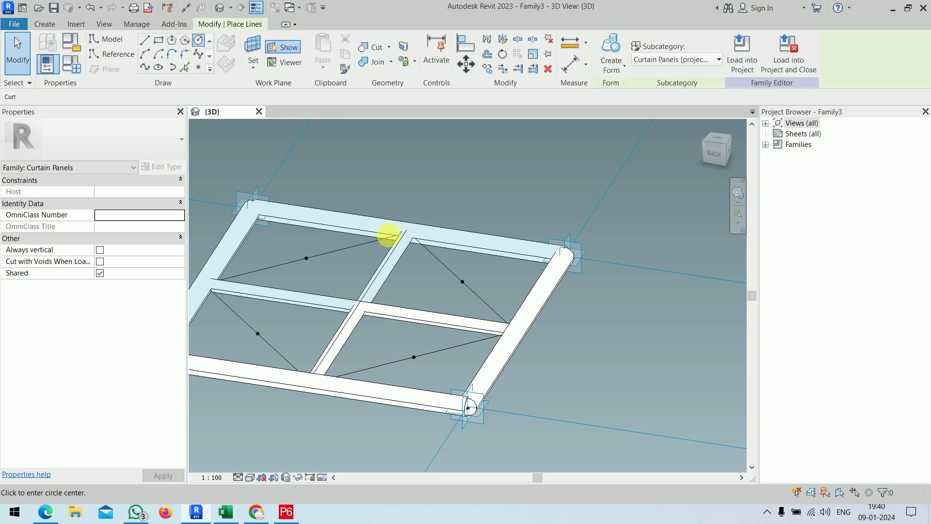
{"action": "left_click", "coordinate": [462, 281]}
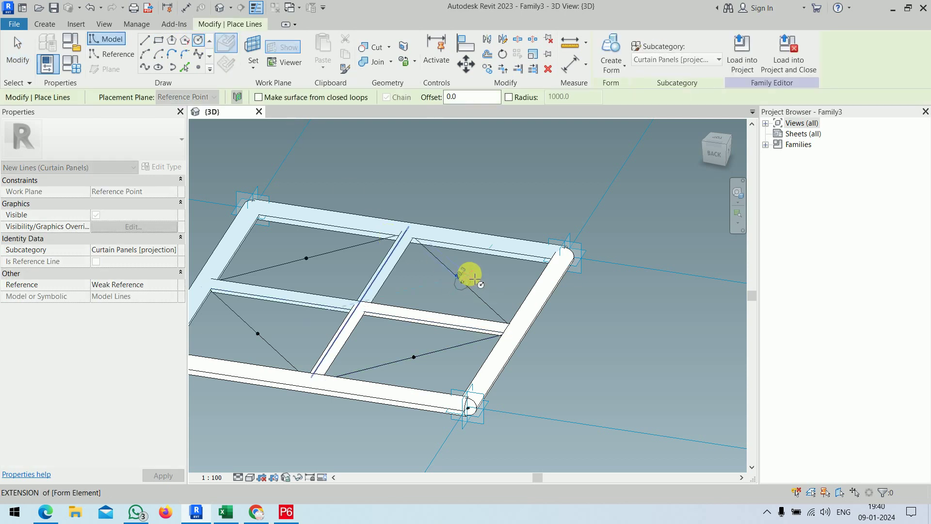
{"action": "scroll", "coordinate": [473, 280], "scroll_direction": "up", "scroll_amount": 3}
{"action": "scroll", "coordinate": [473, 280], "scroll_direction": "up", "scroll_amount": 3}
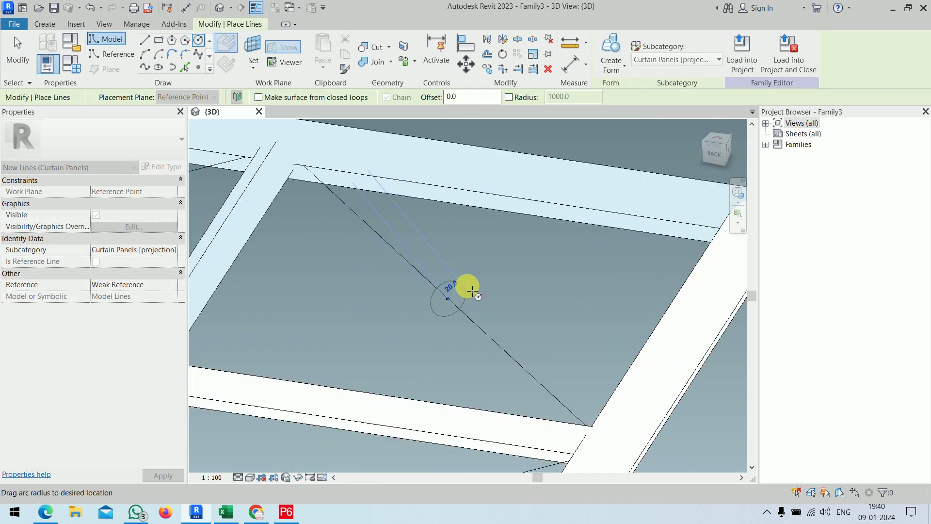
{"action": "left_click", "coordinate": [469, 286]}
{"action": "scroll", "coordinate": [499, 290], "scroll_direction": "down", "scroll_amount": 2}
{"action": "scroll", "coordinate": [497, 290], "scroll_direction": "down", "scroll_amount": 2}
{"action": "key", "text": "Escape"}
{"action": "key", "text": "Escape"}
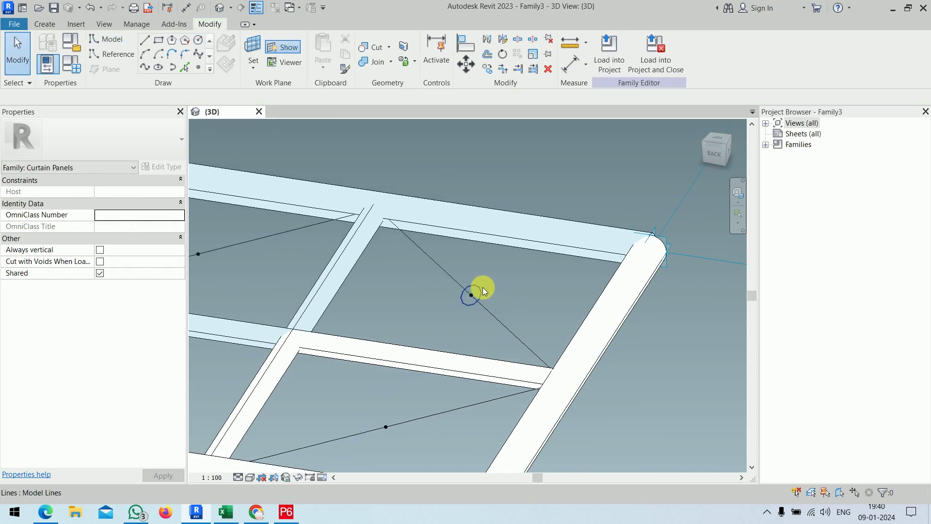
{"action": "left_click", "coordinate": [480, 289]}
{"action": "left_click", "coordinate": [495, 316], "text": "ctrl"}
{"action": "left_click", "coordinate": [600, 49]}
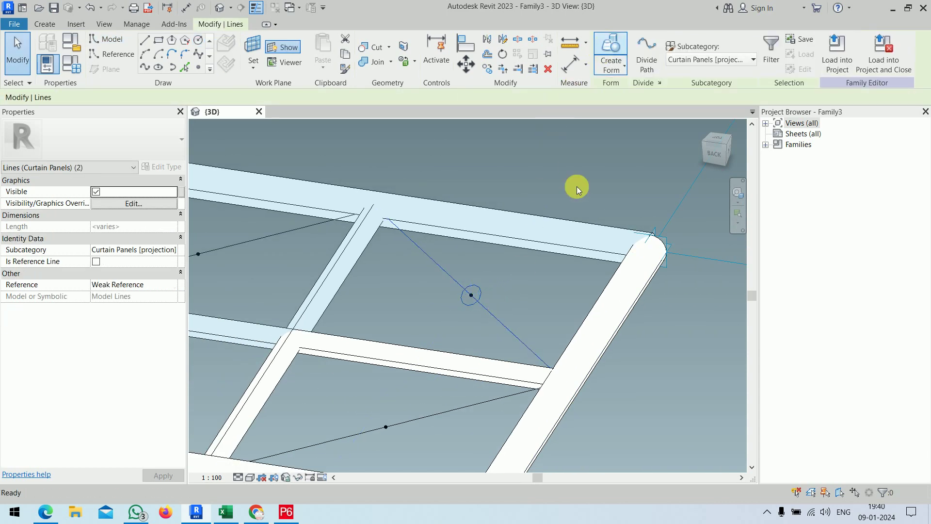
{"action": "scroll", "coordinate": [519, 264], "scroll_direction": "down", "scroll_amount": 5}
{"action": "mouse_move", "coordinate": [520, 264]}
{"action": "middle_mouse_down", "text": "shift"}
{"action": "mouse_move", "coordinate": [415, 302]}
{"action": "mouse_move", "coordinate": [370, 266]}
{"action": "mouse_move", "coordinate": [472, 275]}
{"action": "middle_mouse_up", "text": "shift"}
Set the work plane to the next diagonal's reference point.
{"action": "scroll", "coordinate": [540, 270], "scroll_direction": "up", "scroll_amount": 3}
{"action": "scroll", "coordinate": [540, 270], "scroll_direction": "up", "scroll_amount": 2}
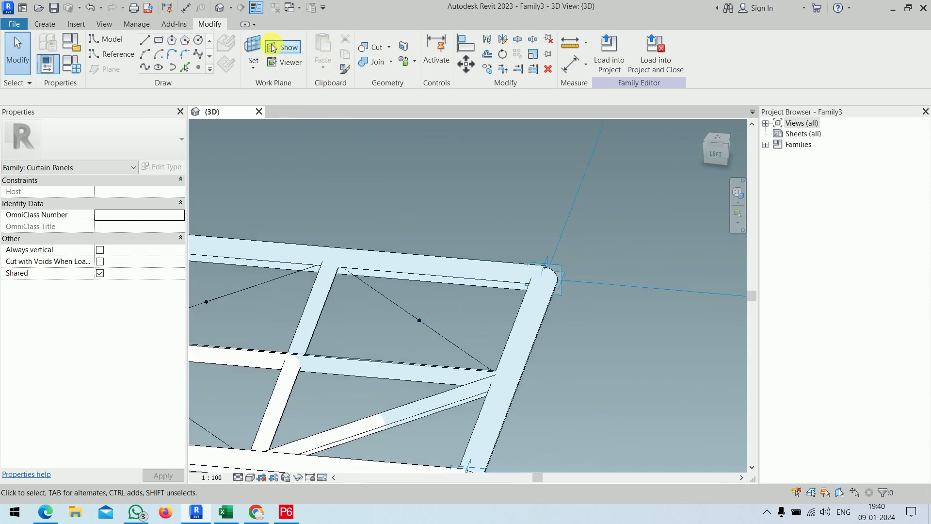
{"action": "left_click", "coordinate": [253, 46]}
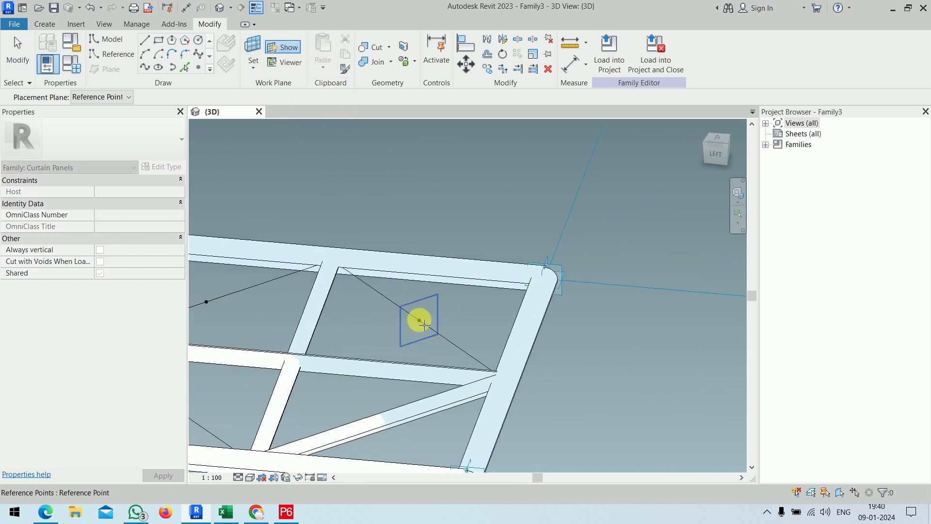
{"action": "left_click", "coordinate": [424, 324]}
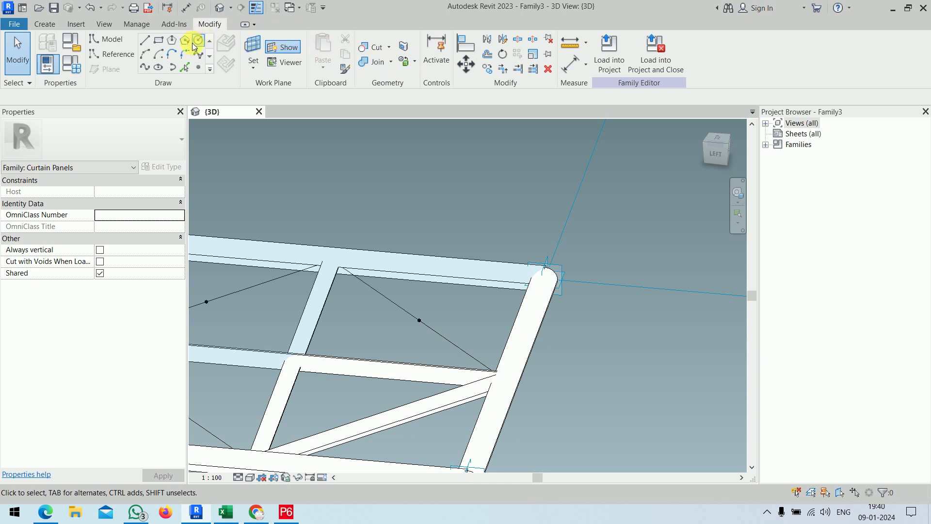
Draw a 20.0 circle there and sweep it along the diagonal into a tube.
{"action": "left_click", "coordinate": [195, 46]}
{"action": "scroll", "coordinate": [366, 299], "scroll_direction": "up", "scroll_amount": 4}
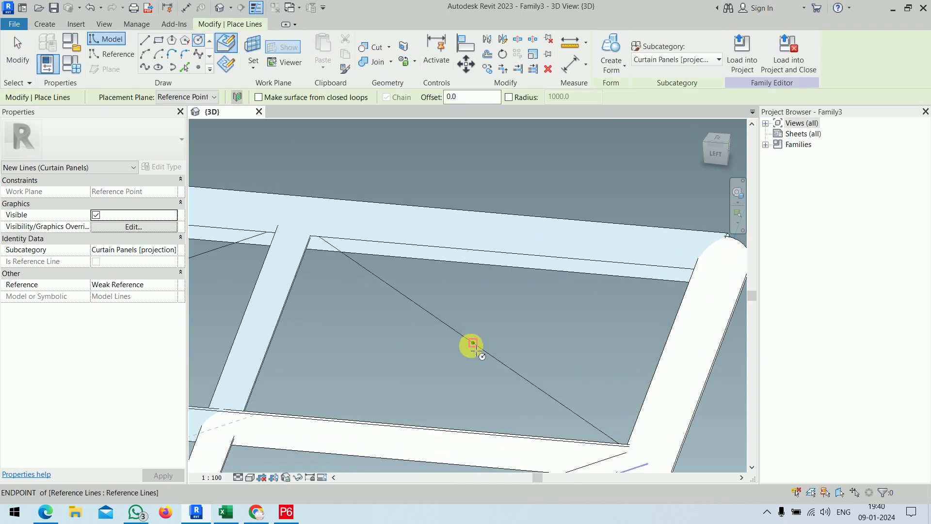
{"action": "left_click", "coordinate": [474, 342]}
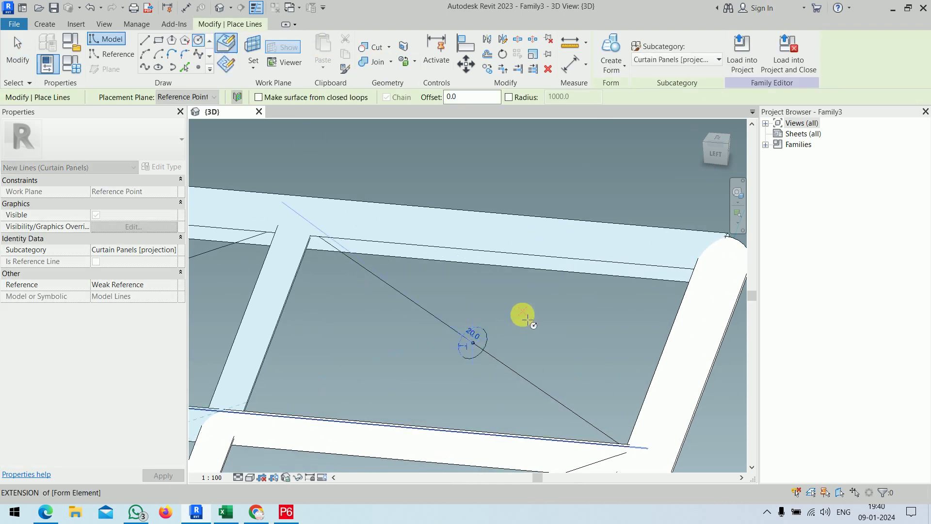
{"action": "scroll", "coordinate": [527, 317], "scroll_direction": "down", "scroll_amount": 2}
{"action": "scroll", "coordinate": [528, 318], "scroll_direction": "up", "scroll_amount": 3}
{"action": "key", "text": "Escape"}
{"action": "key", "text": "Escape"}
{"action": "left_click", "coordinate": [483, 320]}
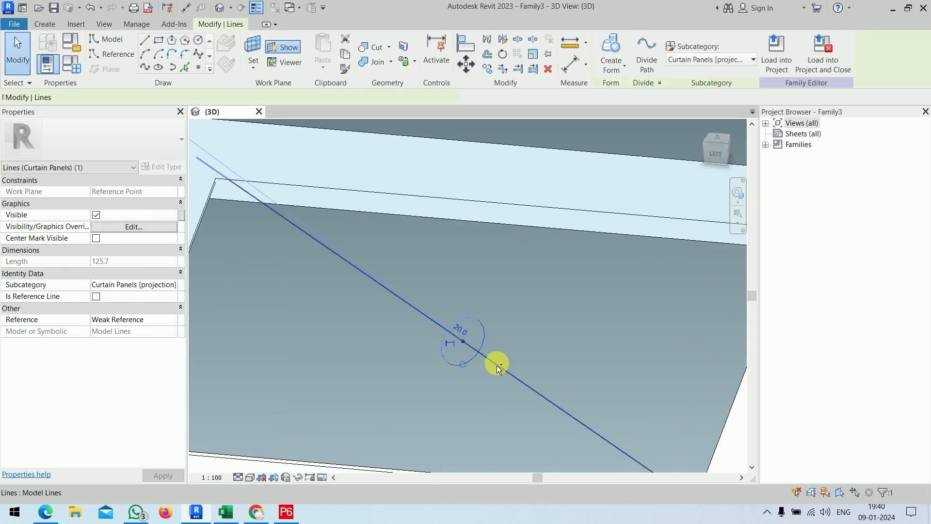
{"action": "left_click", "coordinate": [557, 215], "text": "ctrl"}
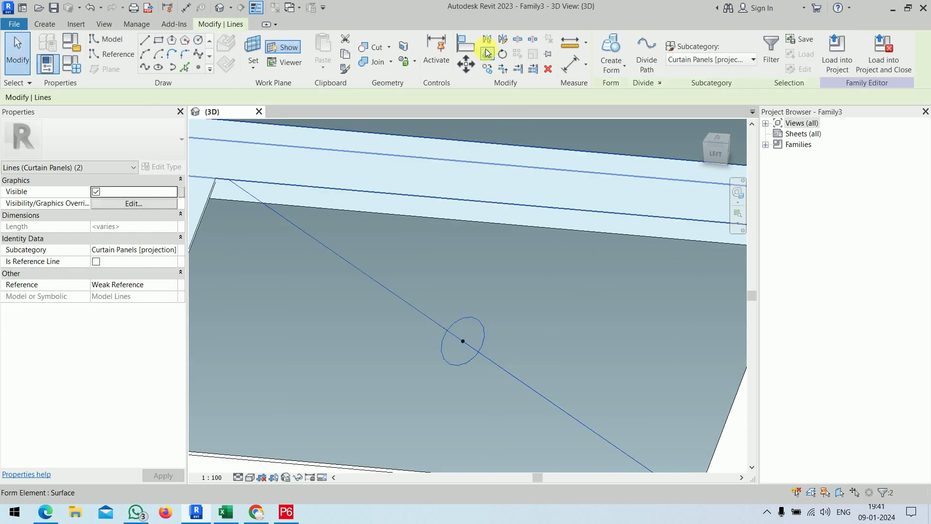
{"action": "left_click", "coordinate": [608, 48]}
{"action": "middle_click_drag", "start_coordinate": [487, 309], "coordinate": [370, 291], "text": "shift"}
{"action": "scroll", "coordinate": [540, 312], "scroll_direction": "up", "scroll_amount": 5}
{"action": "middle_click_drag", "start_coordinate": [432, 311], "coordinate": [490, 298]}
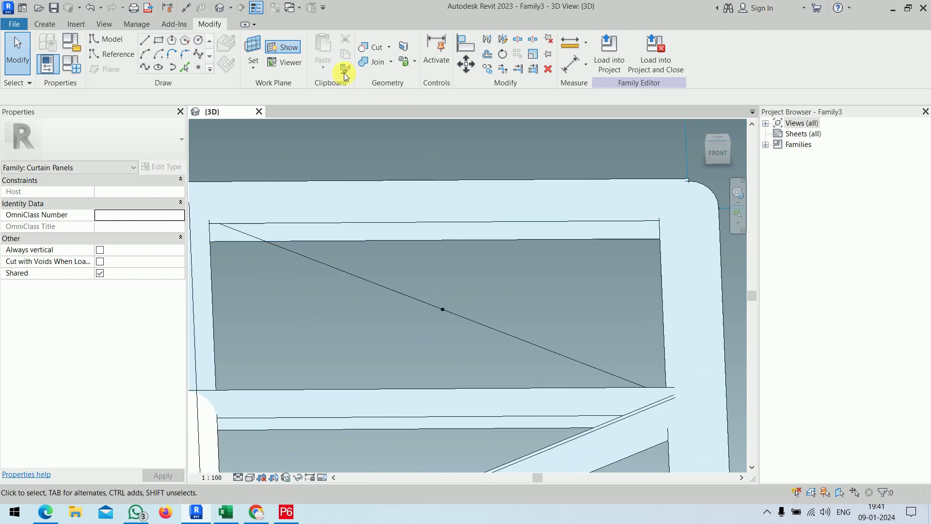
On a fourth diagonal's reference point, draw a small circle and select it with the line.
{"action": "left_click", "coordinate": [252, 46]}
{"action": "left_click", "coordinate": [442, 309]}
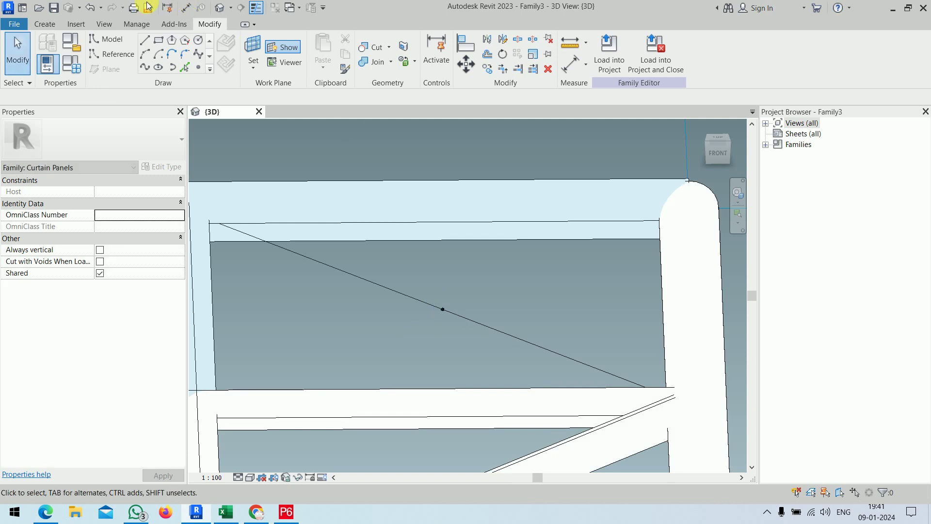
{"action": "left_click", "coordinate": [198, 41]}
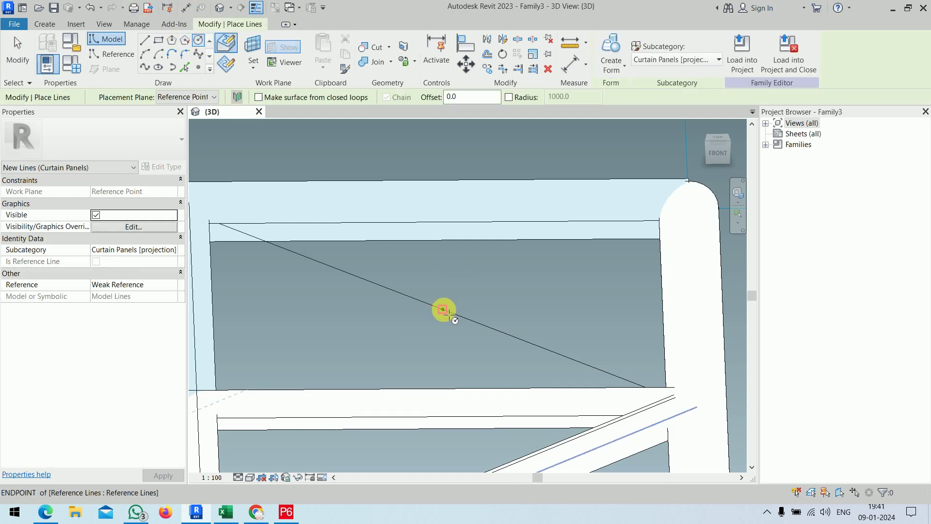
{"action": "left_click", "coordinate": [442, 309]}
{"action": "left_click", "coordinate": [458, 301]}
{"action": "scroll", "coordinate": [509, 291], "scroll_direction": "down", "scroll_amount": 2}
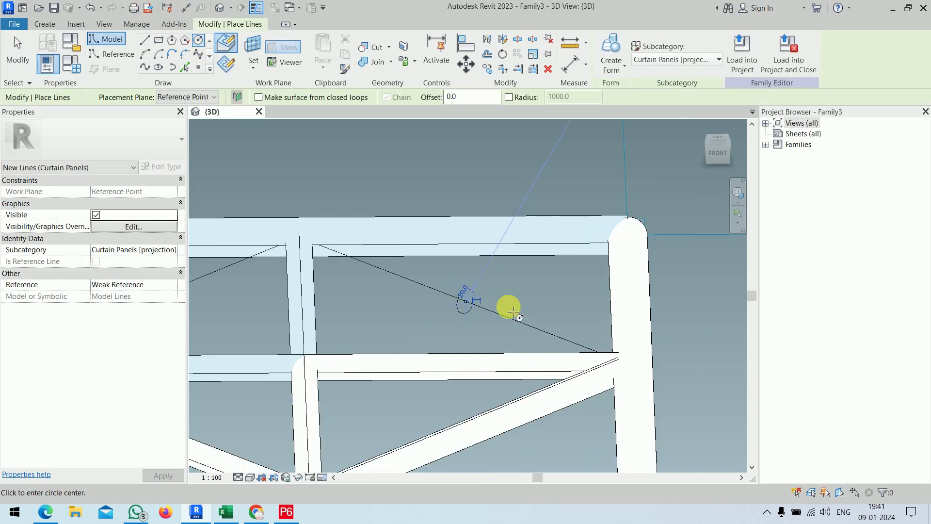
{"action": "key", "text": "Escape"}
{"action": "key", "text": "Escape"}
{"action": "left_click", "coordinate": [469, 288]}
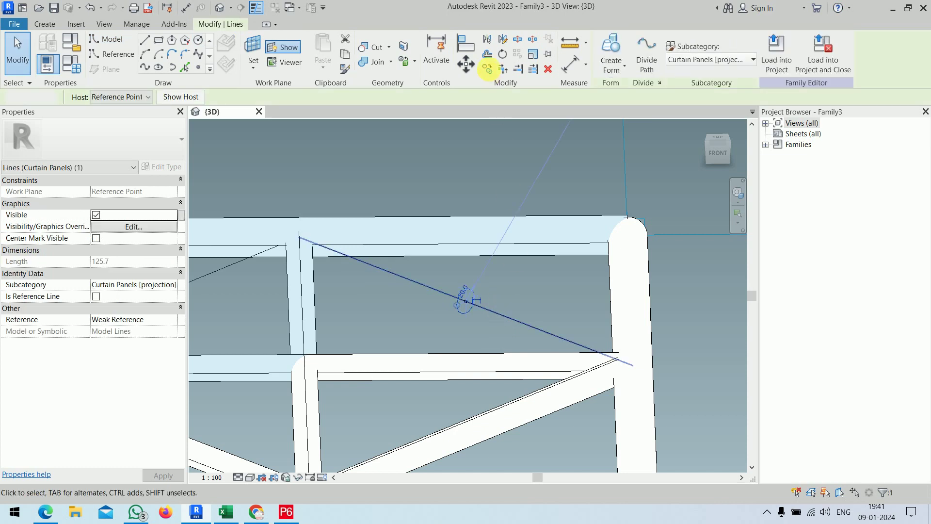
{"action": "scroll", "coordinate": [508, 264], "scroll_direction": "down", "scroll_amount": 3}
Set the work plane on another diagonal's reference point.
{"action": "key", "text": "Escape"}
{"action": "middle_click_drag", "start_coordinate": [499, 274], "coordinate": [516, 308], "text": "shift"}
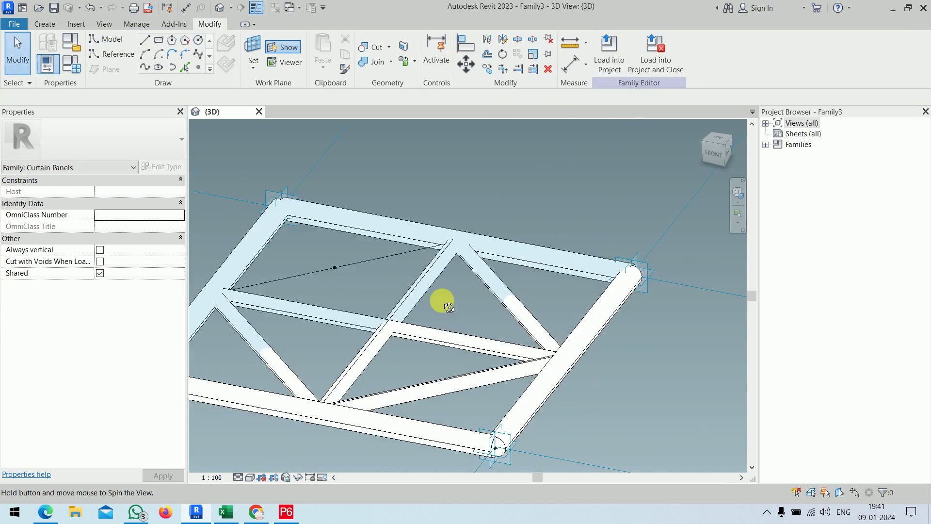
{"action": "scroll", "coordinate": [517, 307], "scroll_direction": "up", "scroll_amount": 2}
{"action": "scroll", "coordinate": [521, 313], "scroll_direction": "up", "scroll_amount": 2}
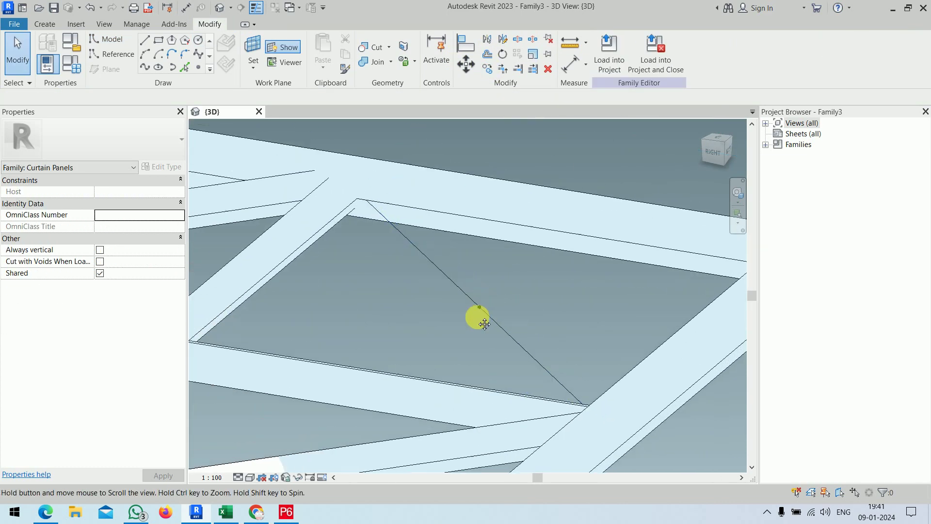
{"action": "scroll", "coordinate": [471, 299], "scroll_direction": "up", "scroll_amount": 2}
{"action": "left_click", "coordinate": [253, 46]}
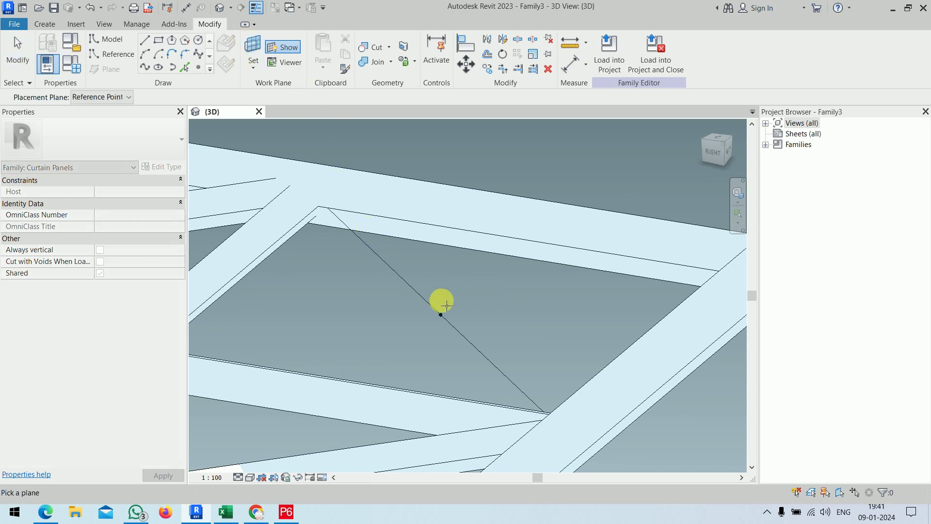
{"action": "left_click", "coordinate": [442, 313]}
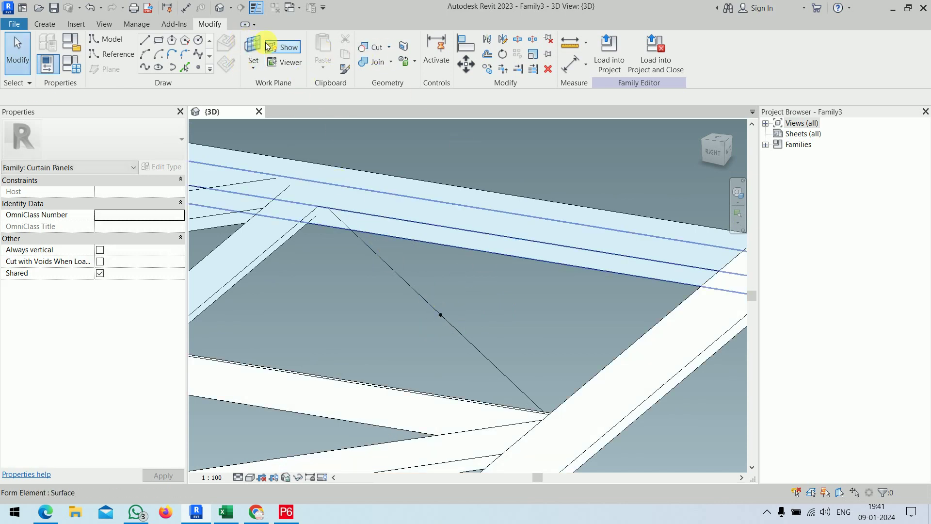
Draw a 20-radius circle on the point and select it together with the diagonal line.
{"action": "left_click", "coordinate": [198, 40]}
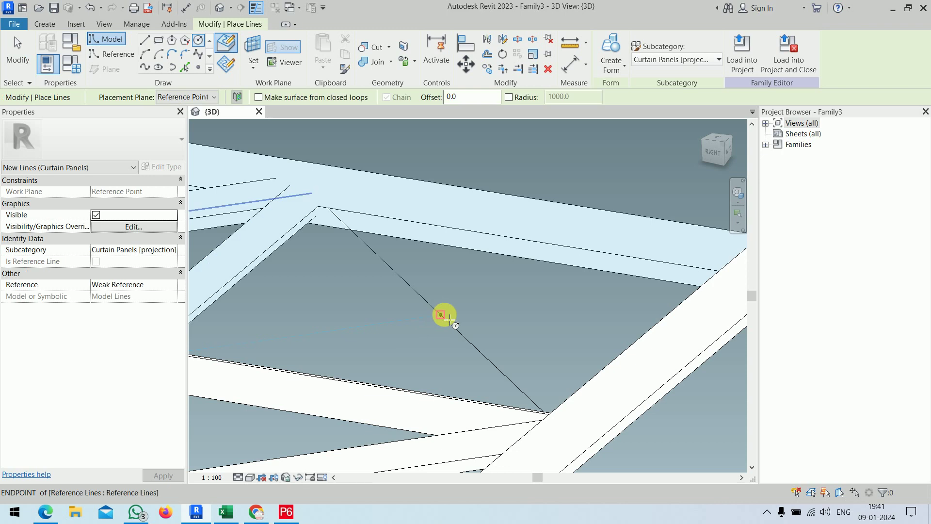
{"action": "left_click", "coordinate": [442, 313]}
{"action": "scroll", "coordinate": [456, 310], "scroll_direction": "up", "scroll_amount": 3}
{"action": "scroll", "coordinate": [457, 305], "scroll_direction": "up", "scroll_amount": 2}
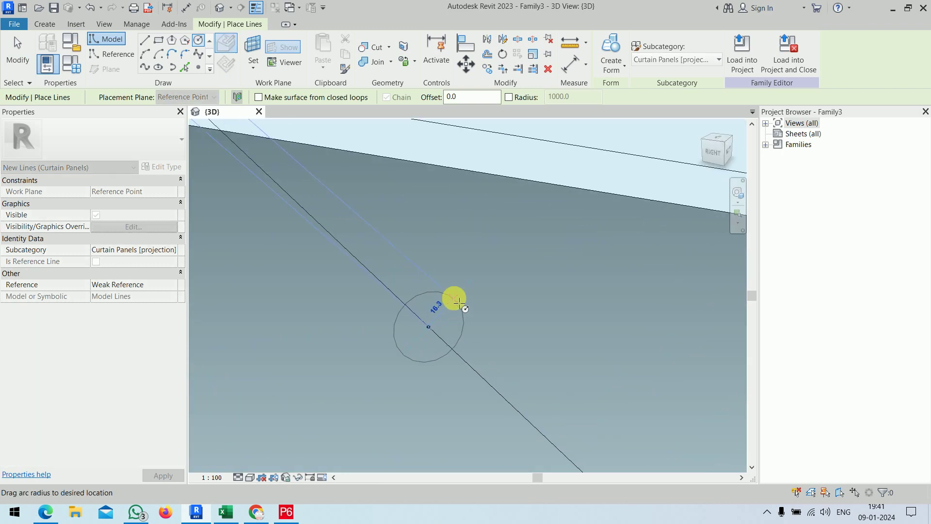
{"action": "left_click", "coordinate": [465, 299]}
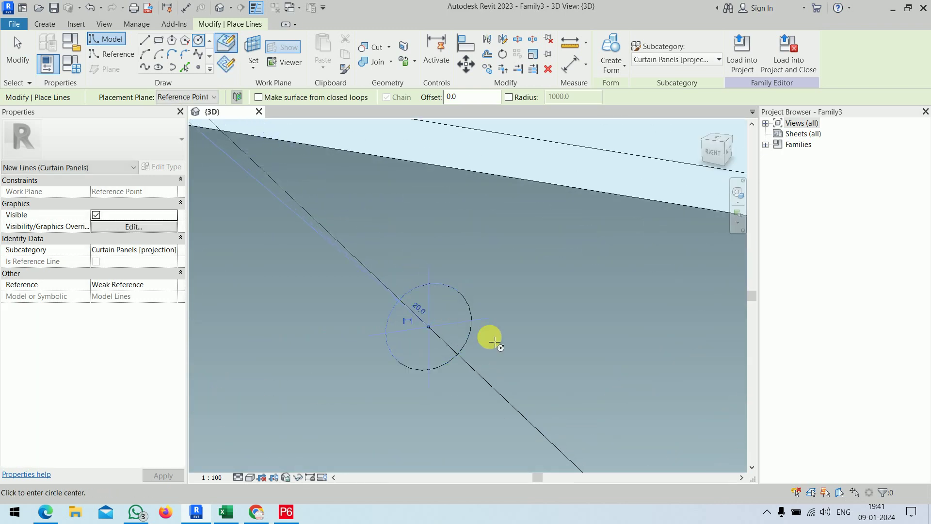
{"action": "key", "text": "Escape"}
{"action": "left_click", "coordinate": [483, 325]}
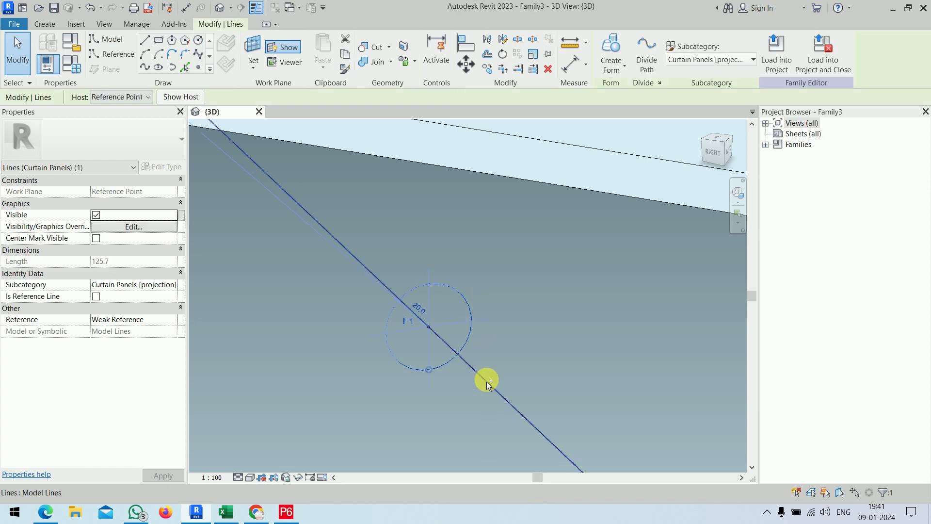
{"action": "left_click", "coordinate": [495, 143], "text": "ctrl"}
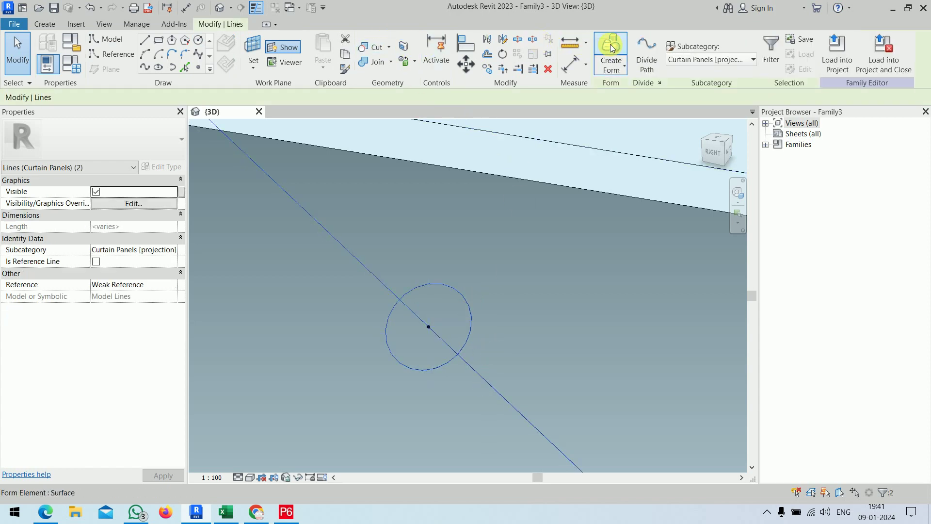
{"action": "scroll", "coordinate": [446, 266], "scroll_direction": "down", "scroll_amount": 3}
{"action": "scroll", "coordinate": [446, 265], "scroll_direction": "down", "scroll_amount": 5}
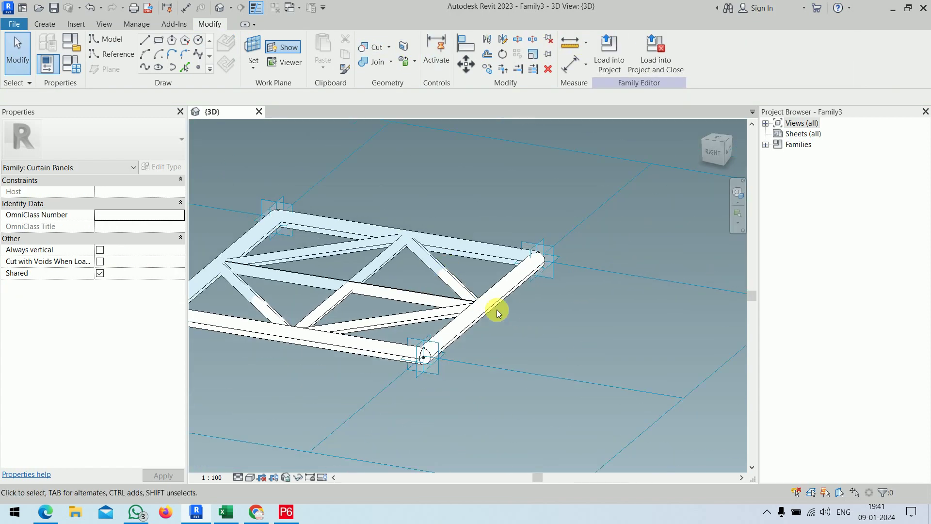
Inspect the finished truss, then start a new project from the DefaultMetric template.
{"action": "mouse_move", "coordinate": [566, 301]}
{"action": "middle_mouse_down", "text": "shift"}
{"action": "mouse_move", "coordinate": [596, 283]}
{"action": "mouse_move", "coordinate": [588, 333]}
{"action": "middle_mouse_up", "text": "shift"}
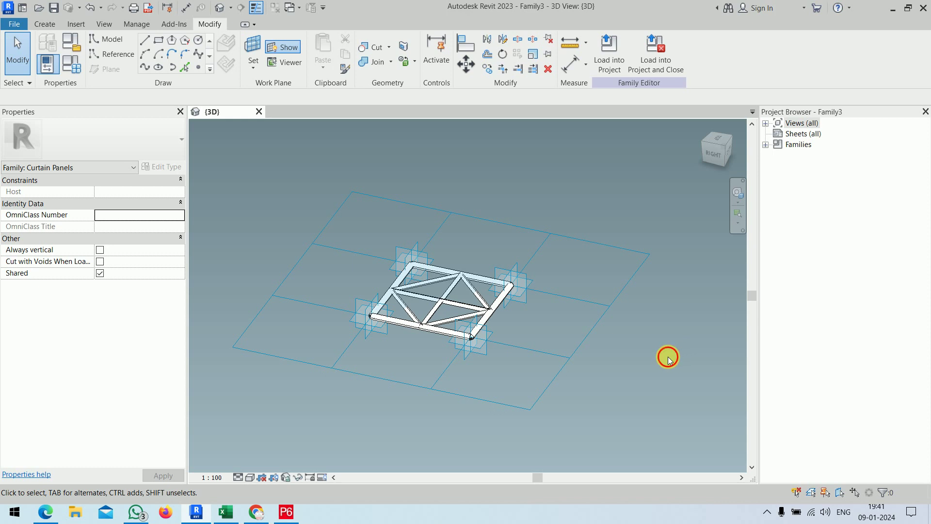
{"action": "middle_click_drag", "start_coordinate": [651, 357], "coordinate": [567, 394], "text": "shift"}
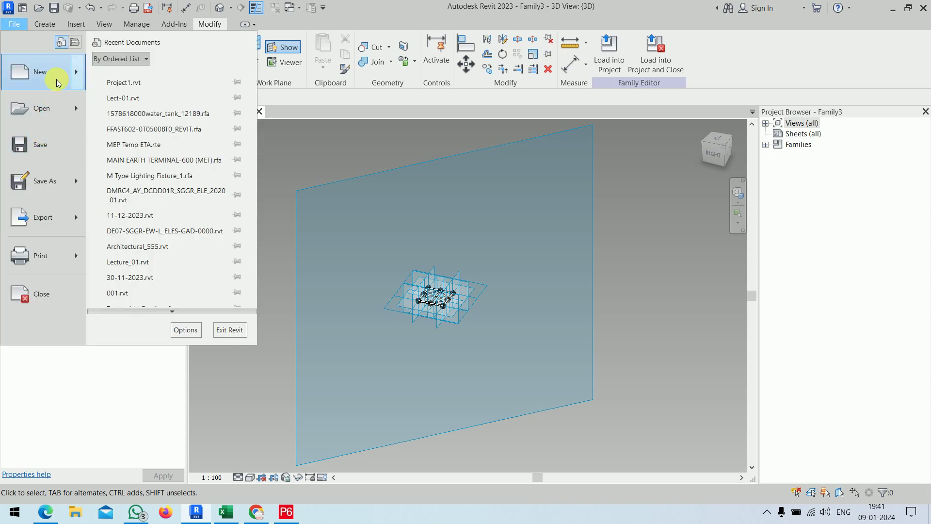
{"action": "left_click", "coordinate": [162, 79]}
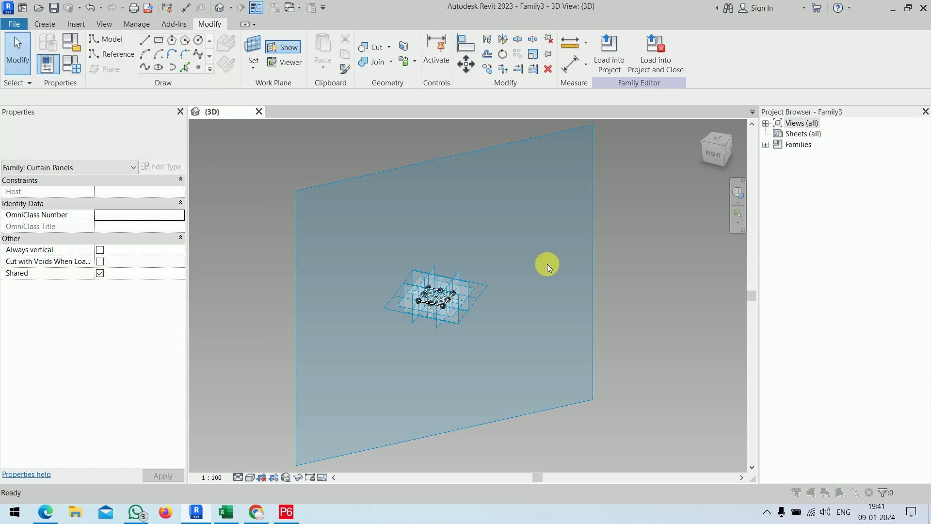
{"action": "left_click", "coordinate": [421, 209]}
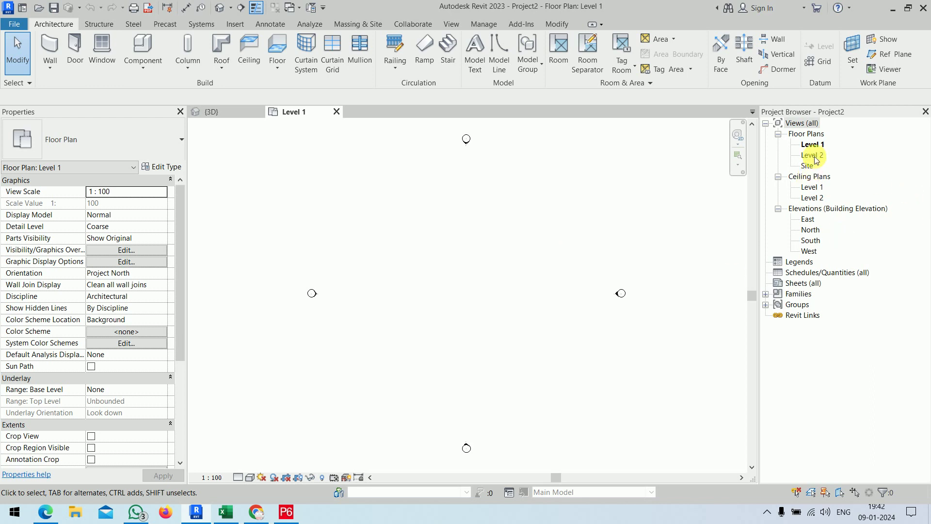
Draw a straight Curtain Wall: Storefront, 8000 mm high, on the Level 1 plan.
{"action": "double_click", "coordinate": [815, 241]}
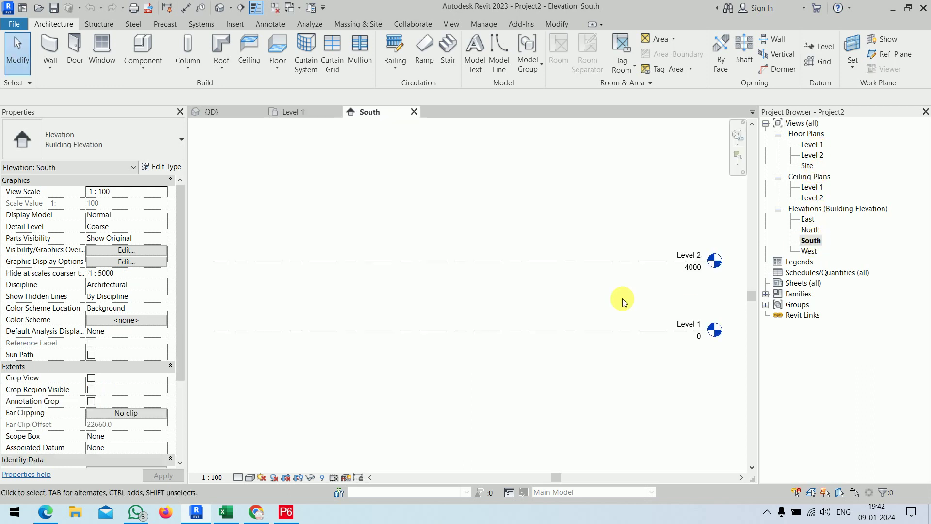
{"action": "double_click", "coordinate": [813, 144]}
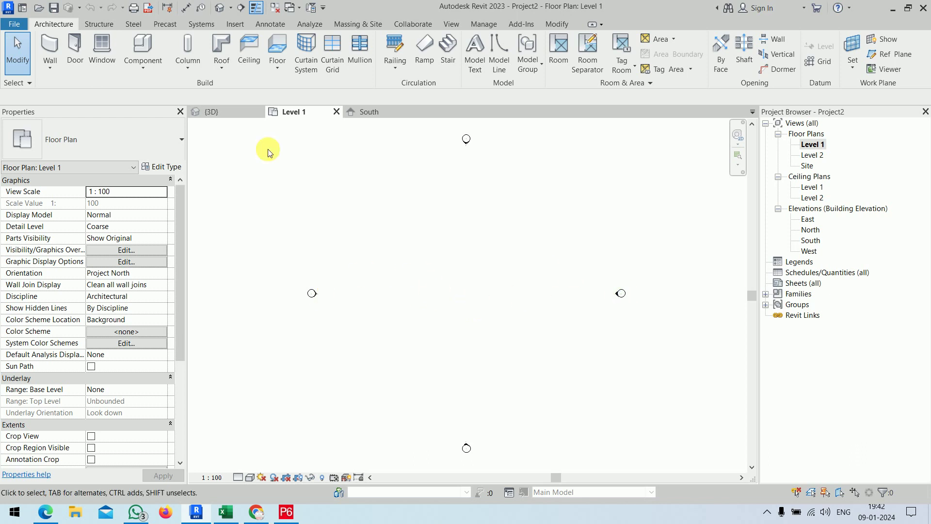
{"action": "left_click", "coordinate": [52, 68]}
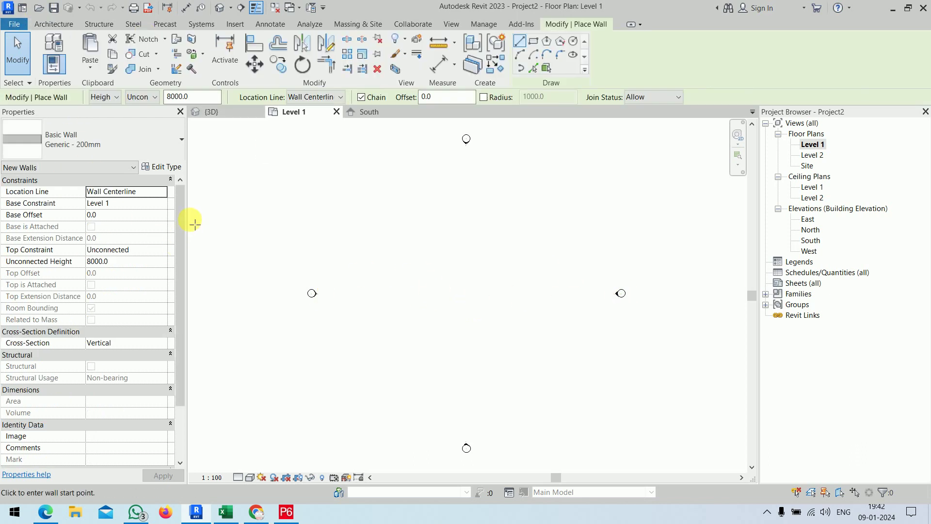
{"action": "left_click", "coordinate": [145, 138]}
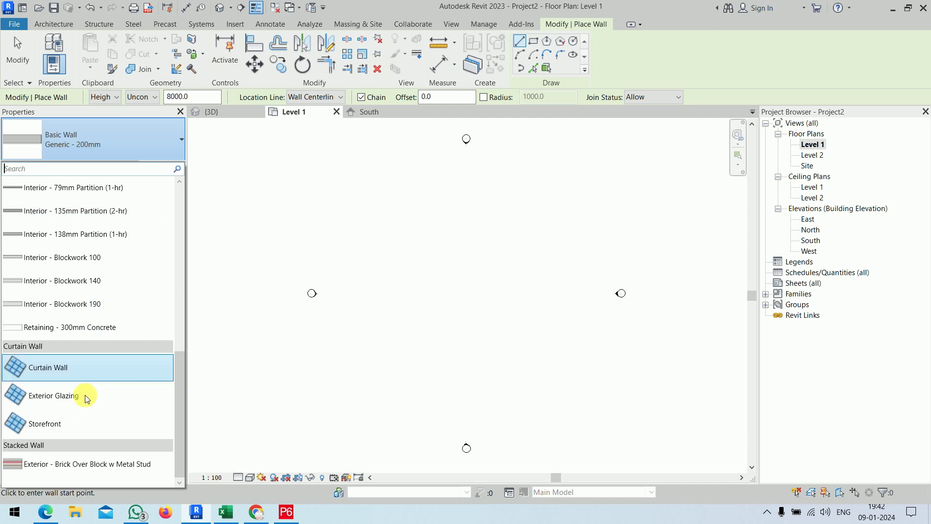
{"action": "left_click", "coordinate": [116, 430]}
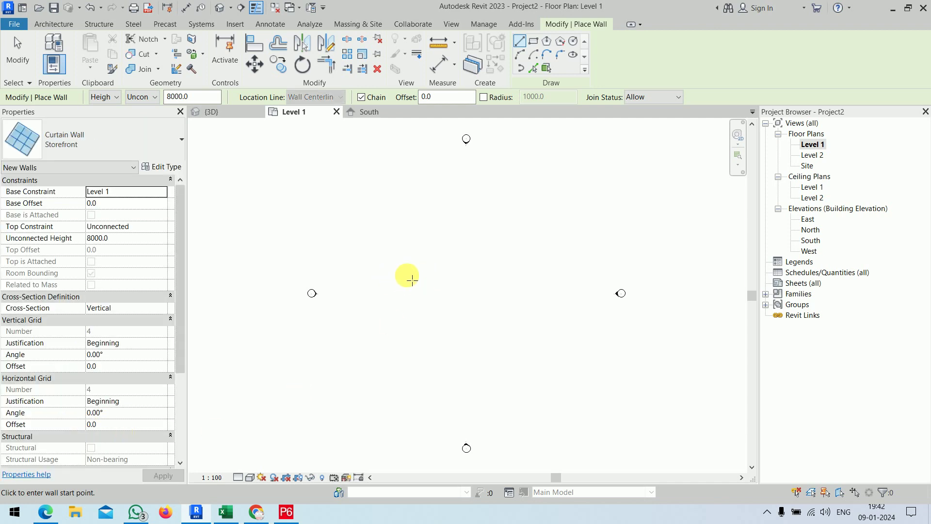
{"action": "left_click", "coordinate": [404, 276]}
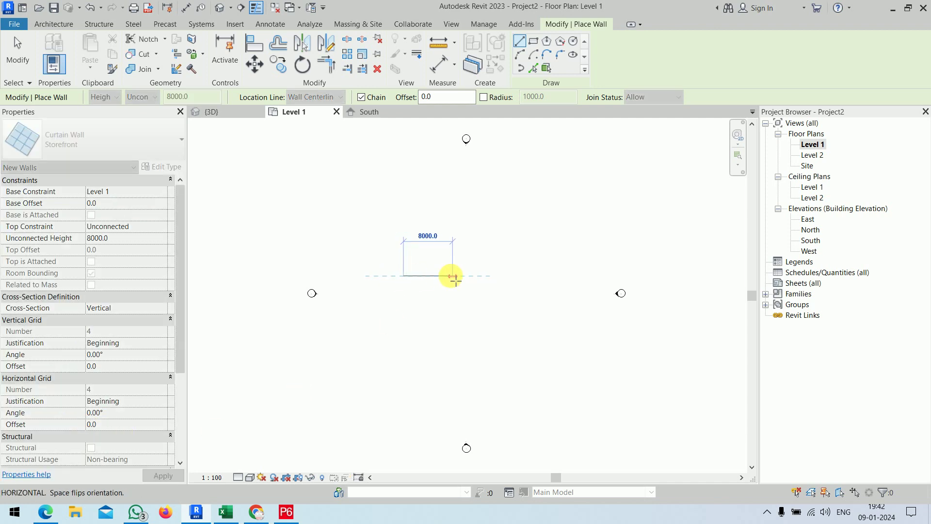
{"action": "left_click", "coordinate": [469, 321]}
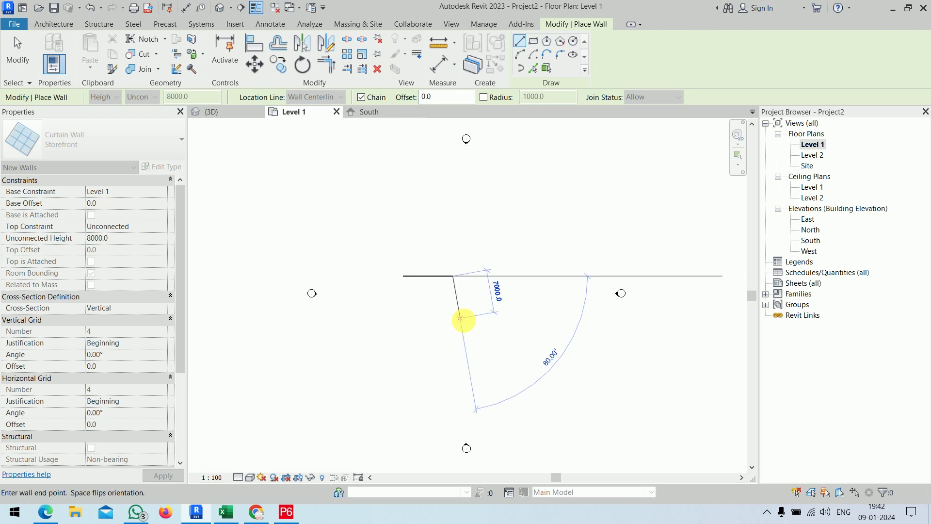
{"action": "key", "text": "Escape"}
{"action": "key", "text": "Escape"}
{"action": "scroll", "coordinate": [436, 291], "scroll_direction": "up", "scroll_amount": 5}
{"action": "scroll", "coordinate": [492, 304], "scroll_direction": "up", "scroll_amount": 2}
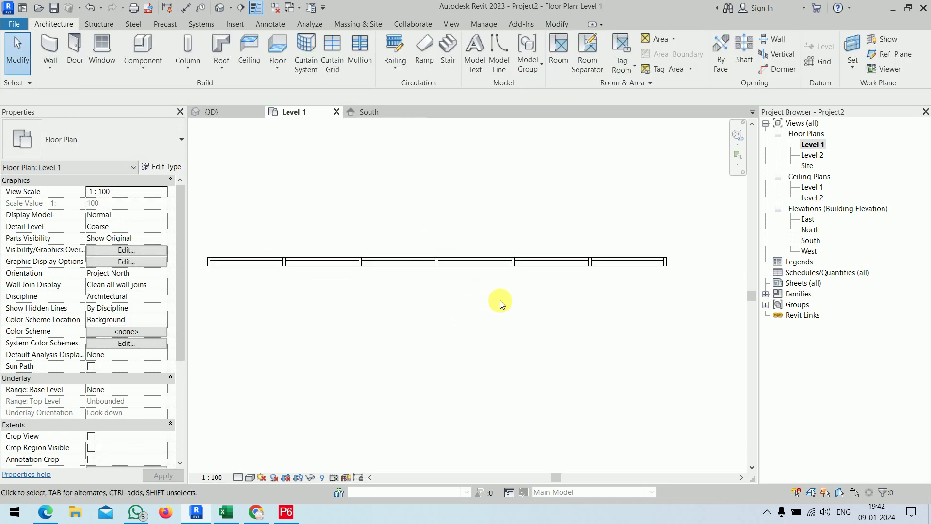
{"action": "double_click", "coordinate": [351, 275]}
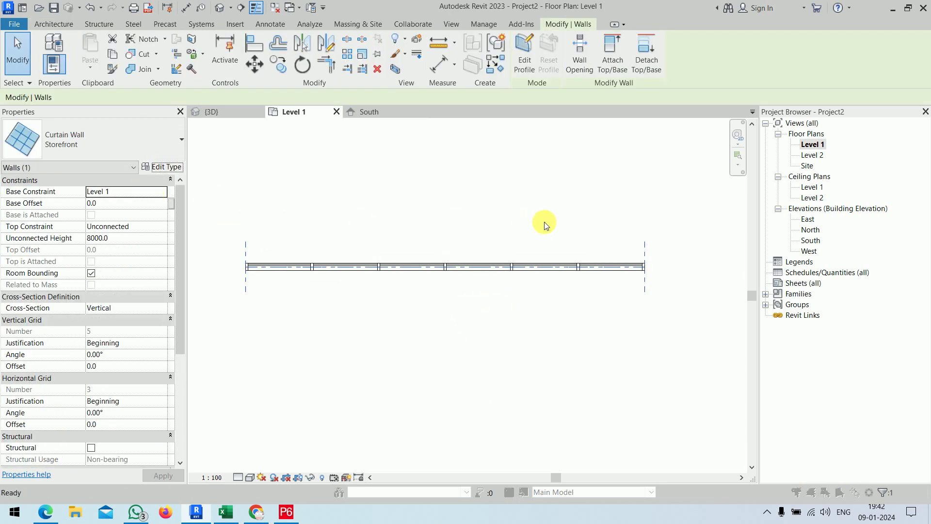
Set Storefront vertical and horizontal grids to Fixed Distance with 1000 mm spacing.
{"action": "left_click", "coordinate": [687, 235]}
{"action": "type", "text": "1000"}
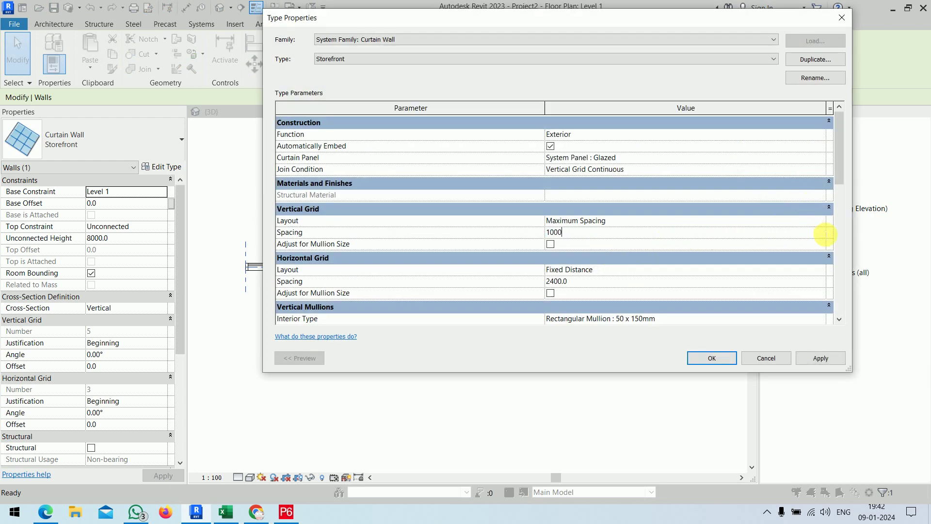
{"action": "left_click", "coordinate": [814, 224]}
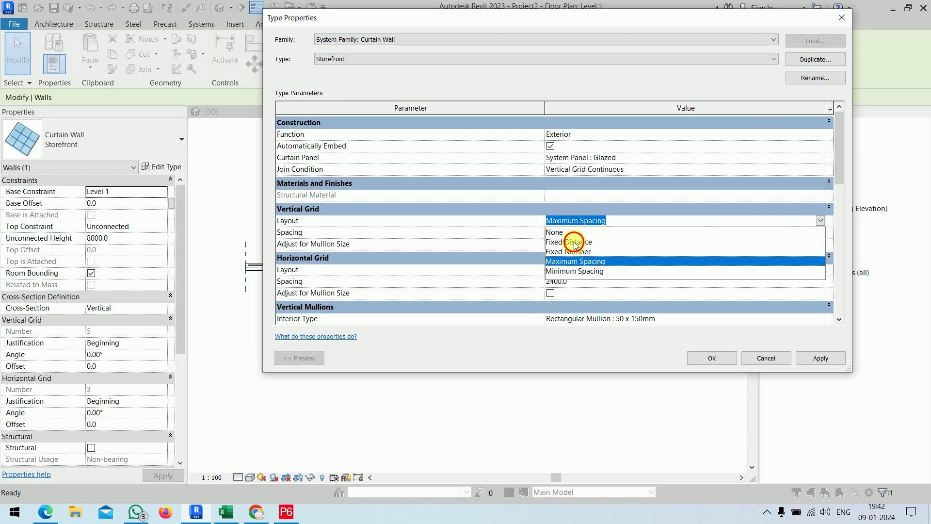
{"action": "left_click", "coordinate": [575, 242]}
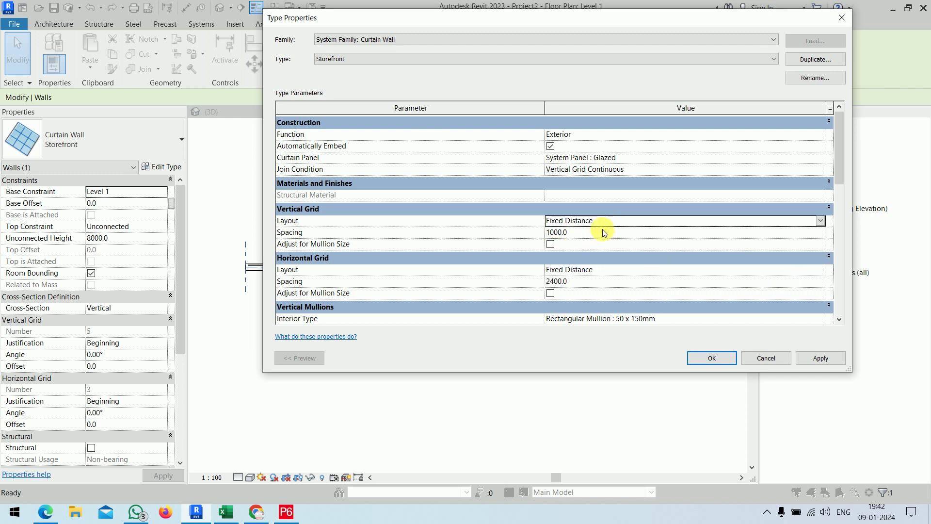
{"action": "left_click", "coordinate": [592, 281]}
{"action": "type", "text": "1000"}
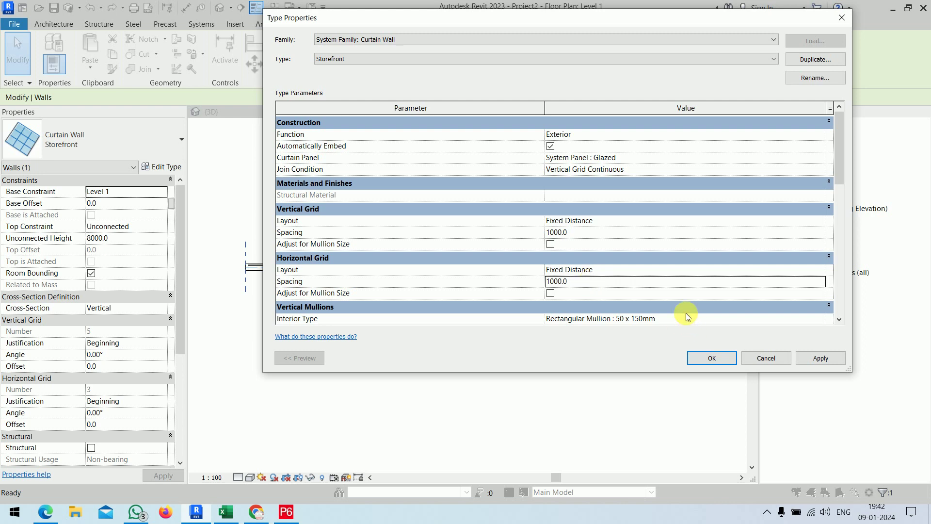
{"action": "left_click", "coordinate": [712, 358]}
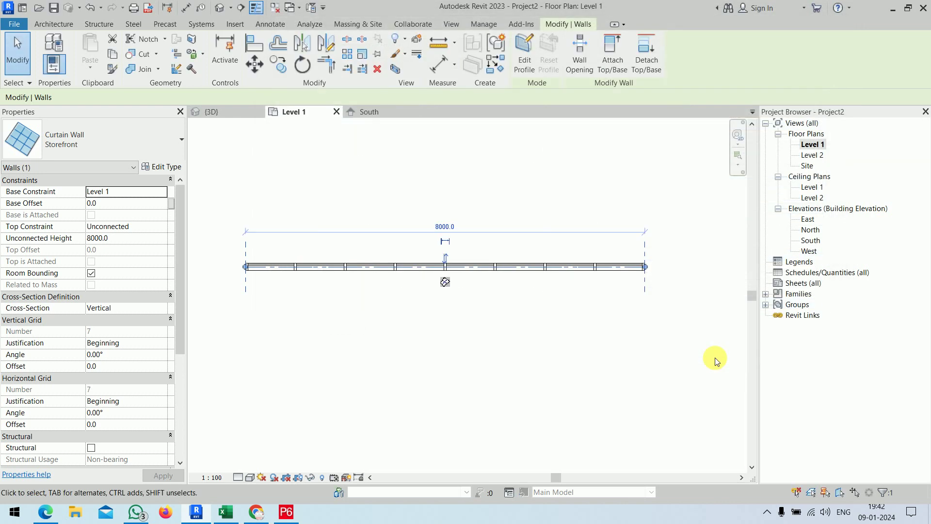
{"action": "left_click", "coordinate": [545, 350]}
Return to Project2 and orbit its default 3D view onto the gridded curtain wall.
{"action": "left_click", "coordinate": [210, 117]}
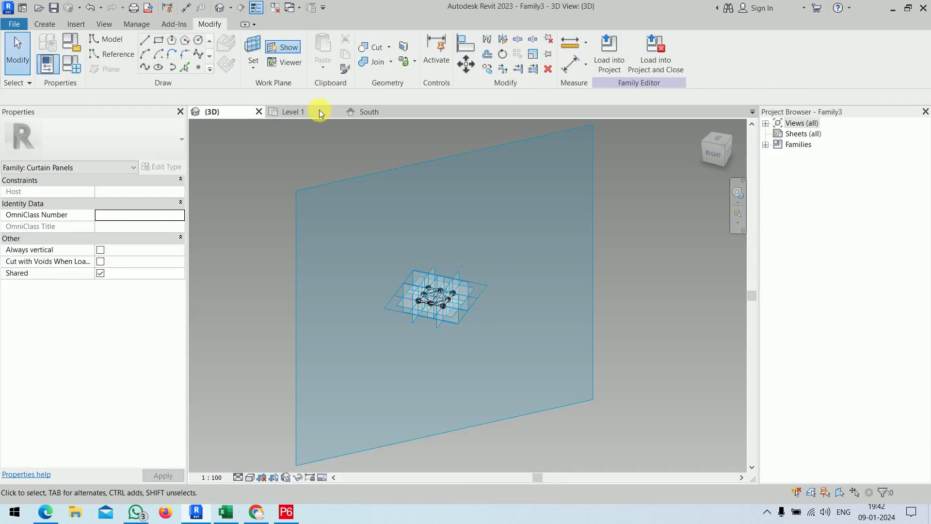
{"action": "left_click", "coordinate": [299, 113]}
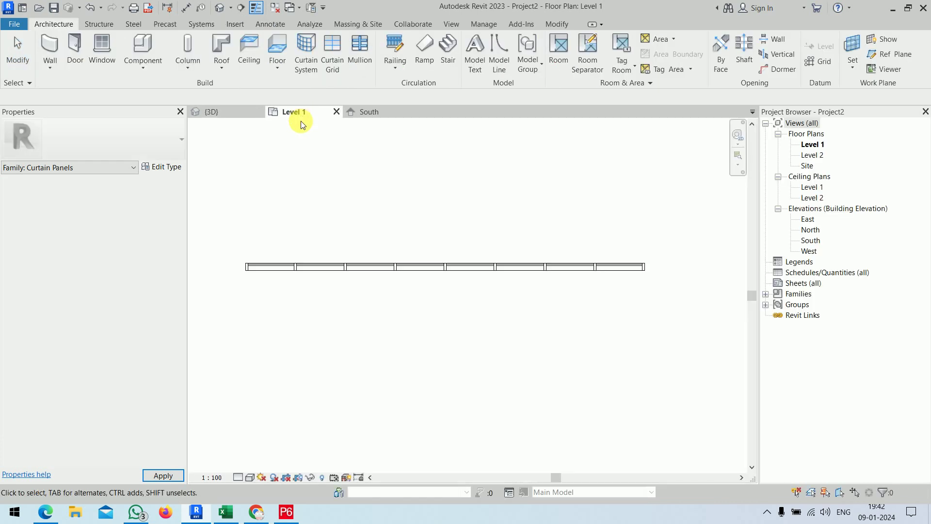
{"action": "left_click", "coordinate": [224, 11]}
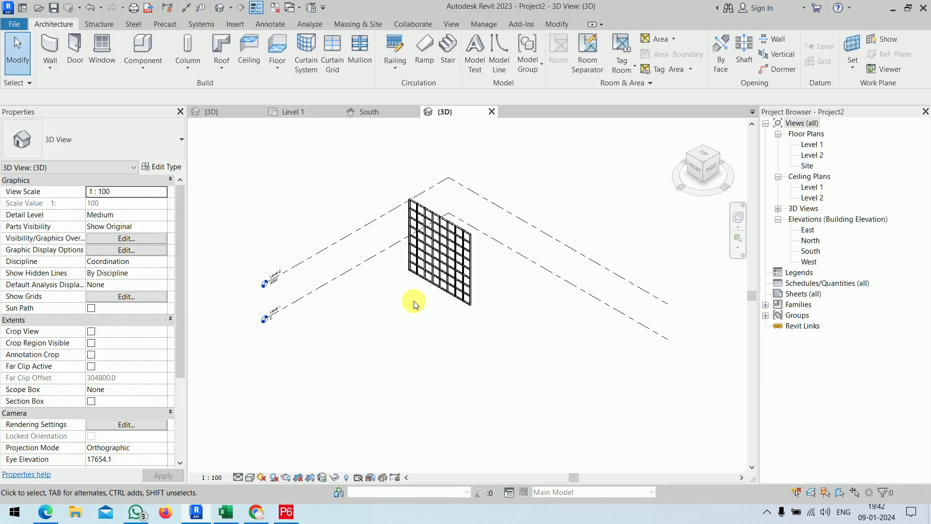
{"action": "mouse_move", "coordinate": [416, 301]}
{"action": "middle_mouse_down", "text": "shift"}
{"action": "mouse_move", "coordinate": [442, 343]}
{"action": "mouse_move", "coordinate": [480, 304]}
{"action": "mouse_move", "coordinate": [592, 332]}
{"action": "middle_mouse_up", "text": "shift"}
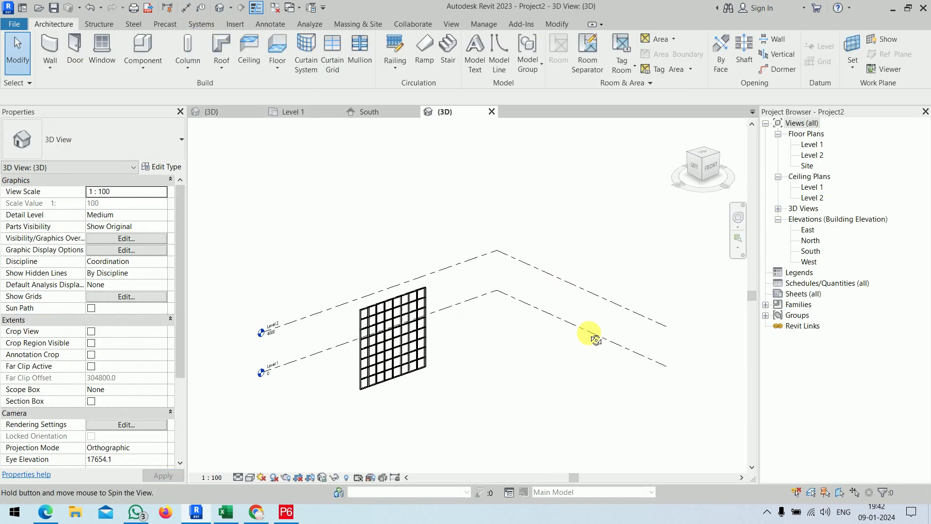
{"action": "scroll", "coordinate": [408, 380], "scroll_direction": "up", "scroll_amount": 3}
{"action": "mouse_move", "coordinate": [536, 348]}
{"action": "middle_mouse_down"}
{"action": "mouse_move", "coordinate": [592, 391]}
{"action": "mouse_move", "coordinate": [596, 374]}
{"action": "middle_mouse_up"}
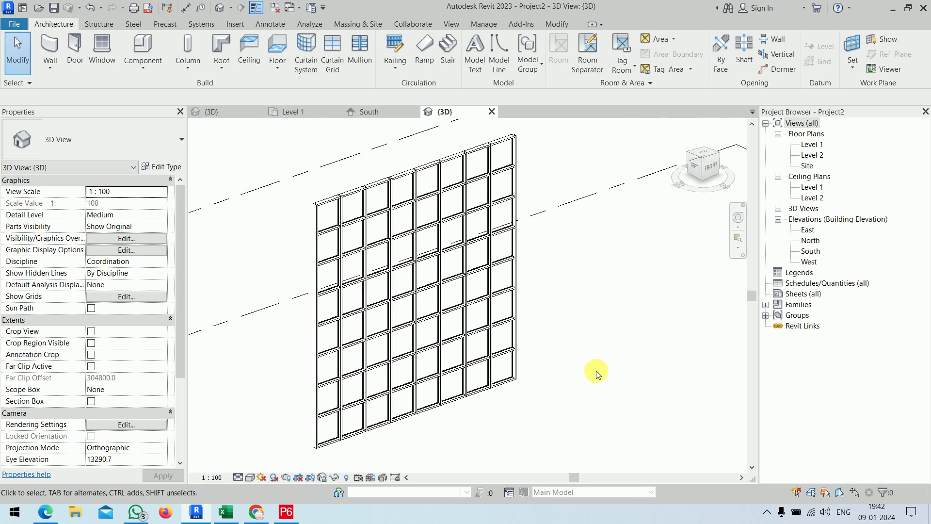
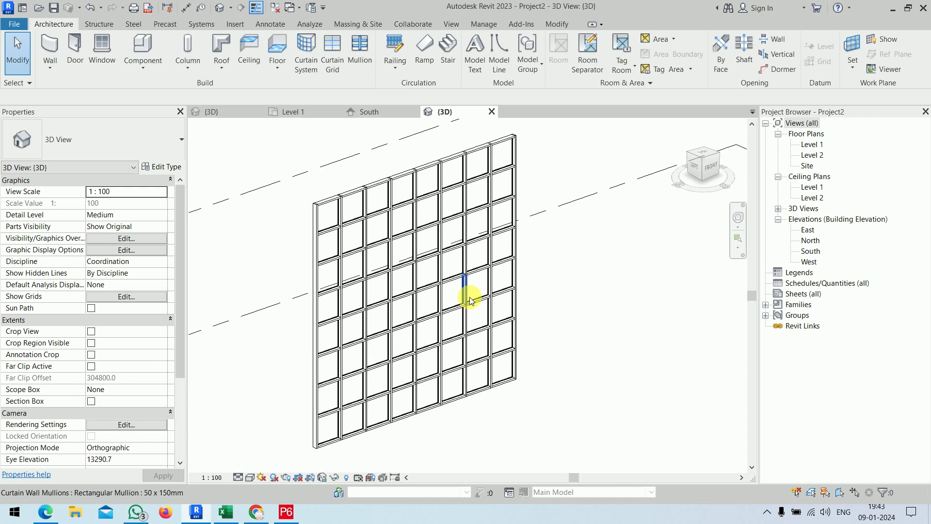
Duplicate the 50 x 150mm rectangular mullion type as a new type named 50x300.
{"action": "left_click", "coordinate": [380, 187]}
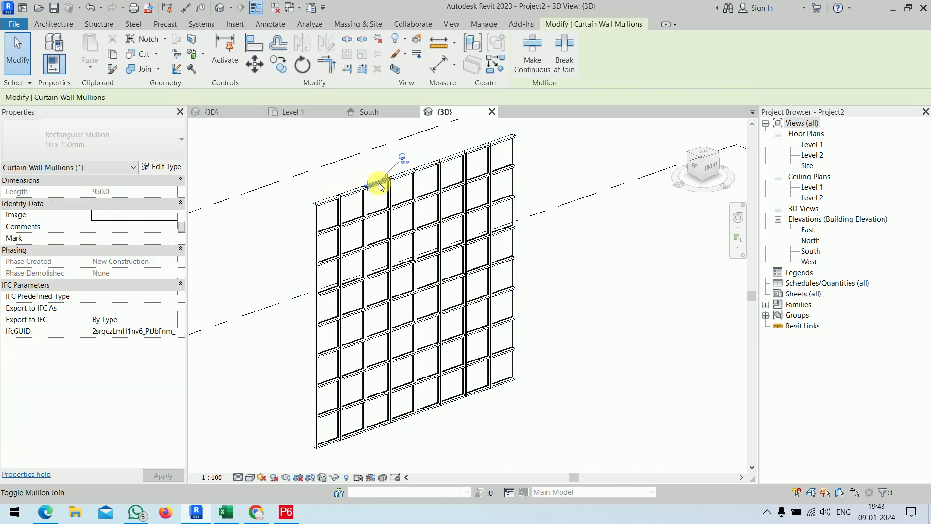
{"action": "left_click", "coordinate": [604, 277]}
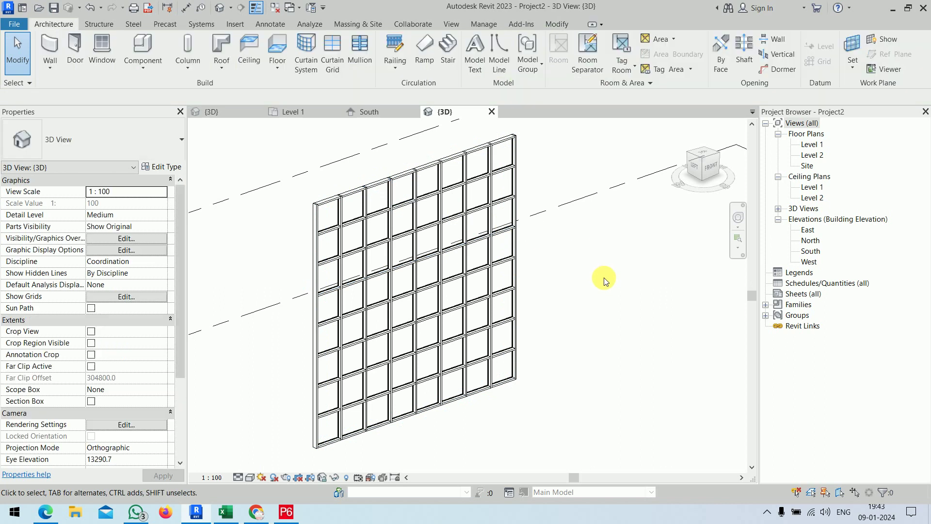
{"action": "left_click", "coordinate": [365, 66]}
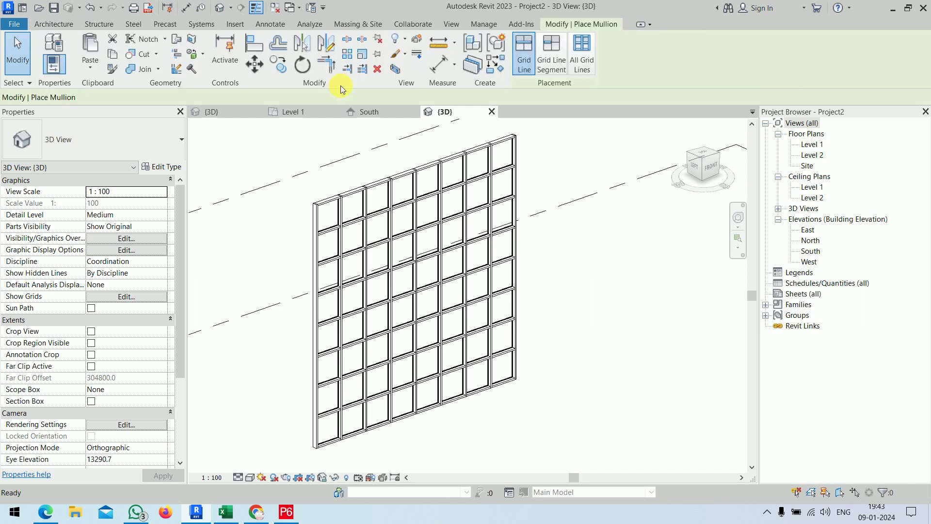
{"action": "left_click", "coordinate": [168, 167]}
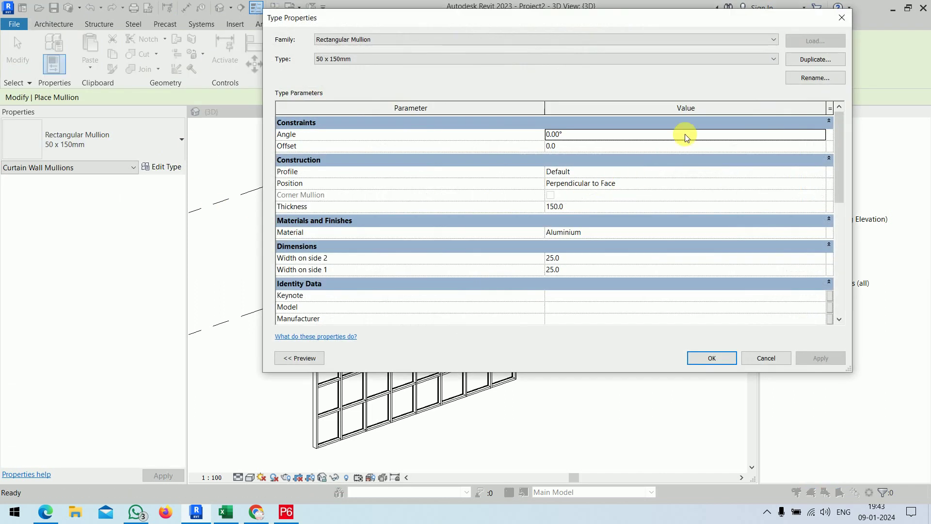
{"action": "left_click", "coordinate": [815, 59]}
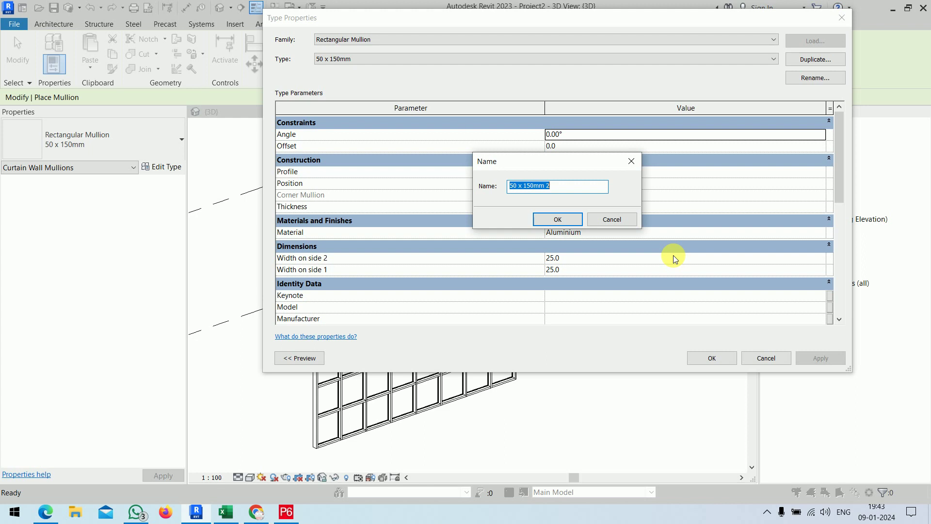
{"action": "type", "text": "50x"}
{"action": "type", "text": "300"}
{"action": "key", "text": "Return"}
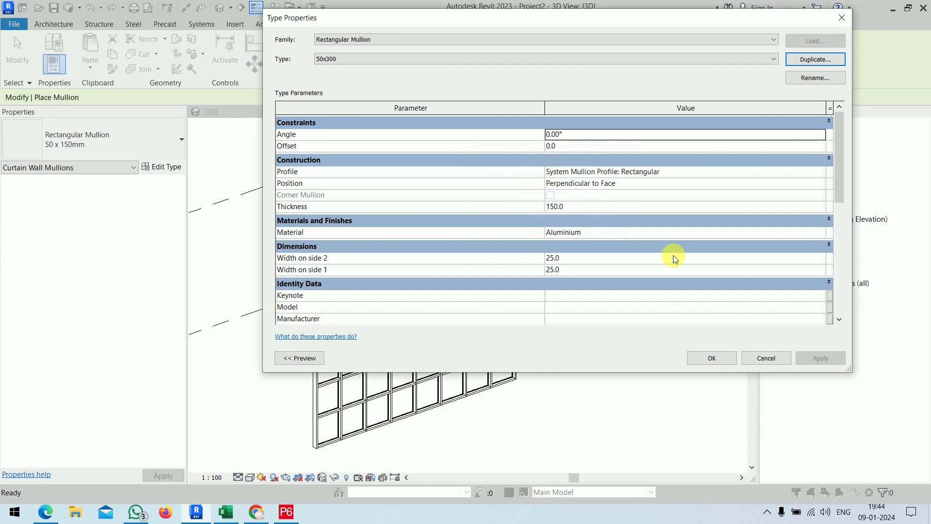
Change the 50x300 mullion type's Thickness from 150.0 to 300.0 and save it.
{"action": "left_click", "coordinate": [647, 220]}
{"action": "left_click", "coordinate": [643, 206]}
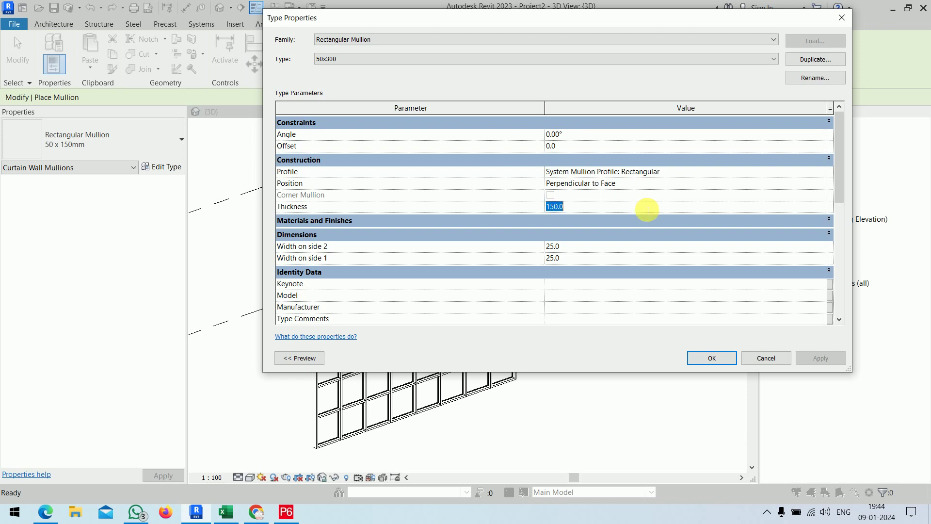
{"action": "left_click", "coordinate": [828, 220]}
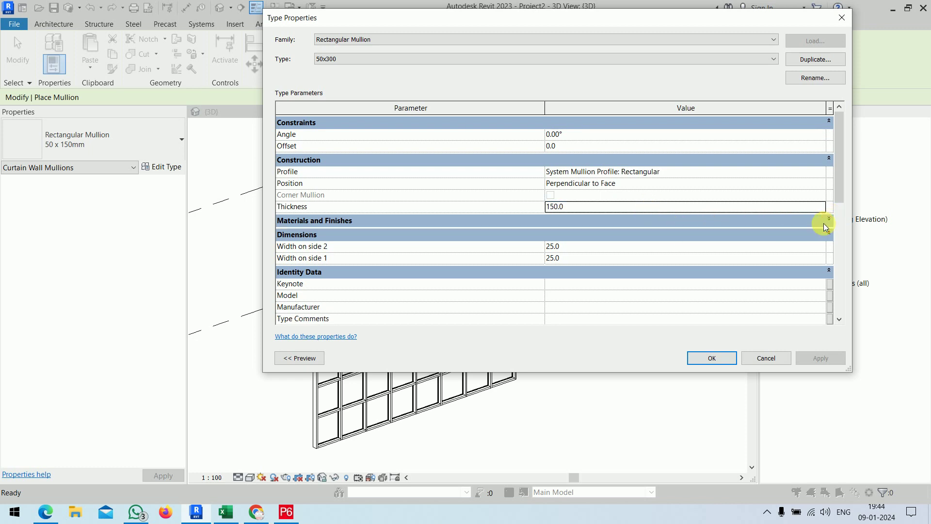
{"action": "left_click", "coordinate": [828, 220]}
{"action": "left_click", "coordinate": [666, 207]}
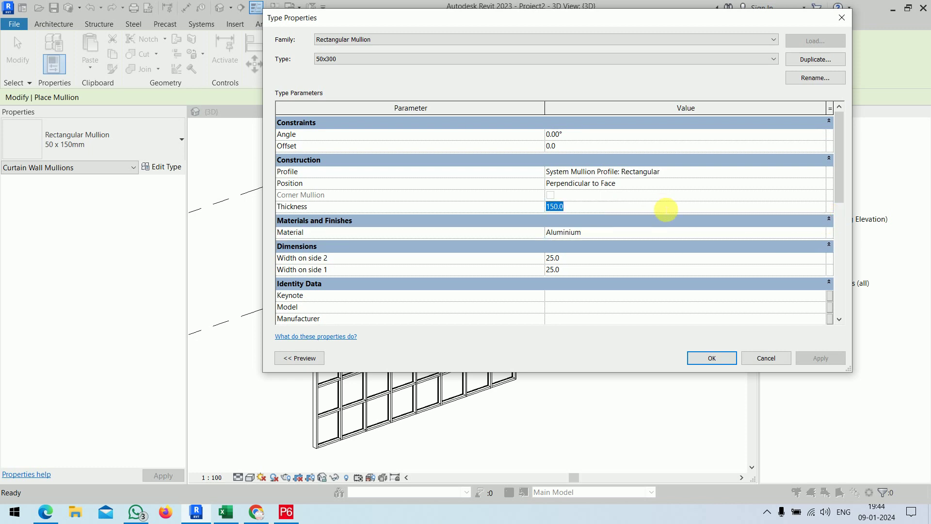
{"action": "type", "text": "300.0"}
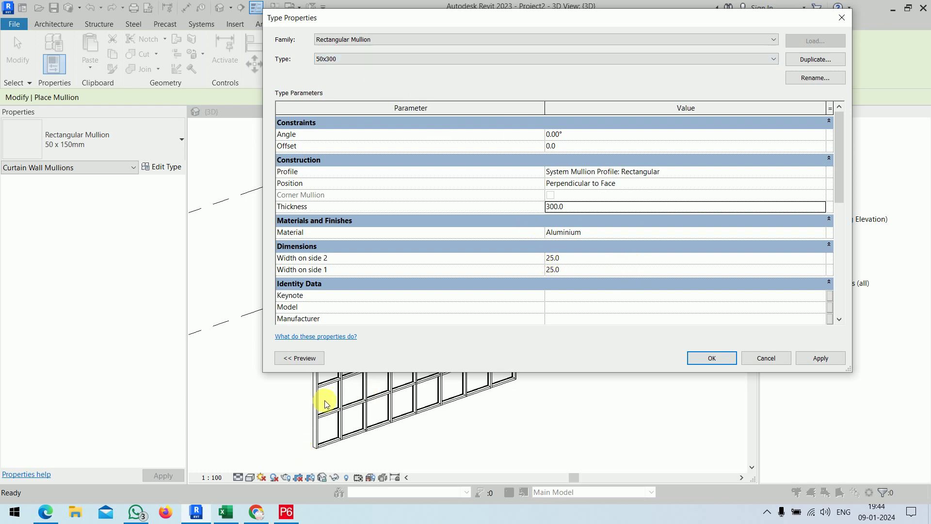
{"action": "left_click", "coordinate": [814, 362]}
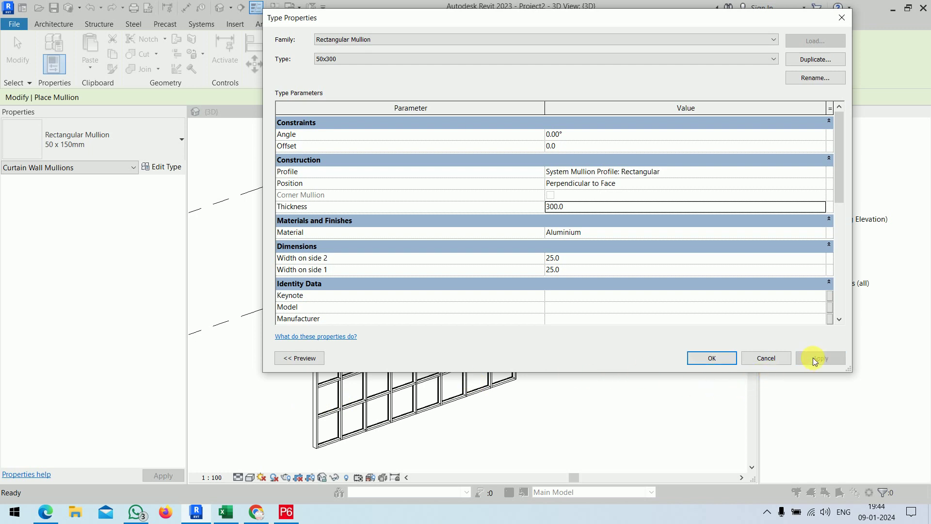
{"action": "left_click", "coordinate": [712, 358]}
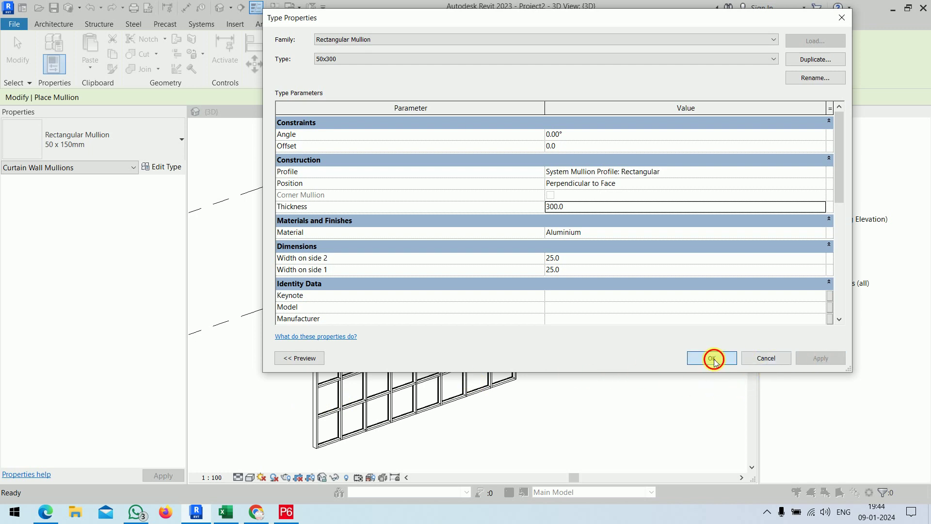
{"action": "scroll", "coordinate": [316, 218], "scroll_direction": "up", "scroll_amount": 2}
Cancel mullion placement and open the Storefront curtain wall's type properties.
{"action": "scroll", "coordinate": [339, 219], "scroll_direction": "up", "scroll_amount": 2}
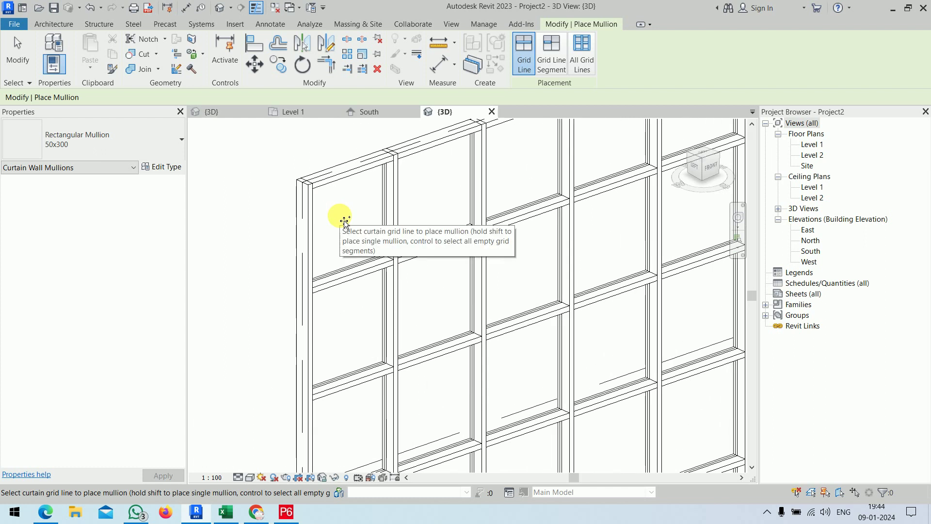
{"action": "scroll", "coordinate": [338, 217], "scroll_direction": "up", "scroll_amount": 1}
{"action": "scroll", "coordinate": [338, 237], "scroll_direction": "up", "scroll_amount": 1}
{"action": "right_click", "coordinate": [244, 154]}
{"action": "left_click", "coordinate": [248, 156]}
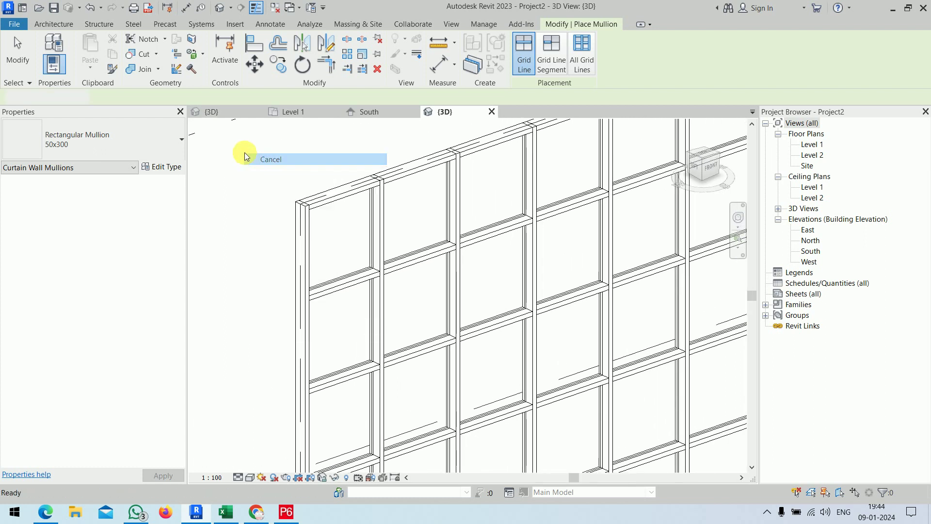
{"action": "right_click", "coordinate": [248, 157]}
{"action": "left_click", "coordinate": [248, 156]}
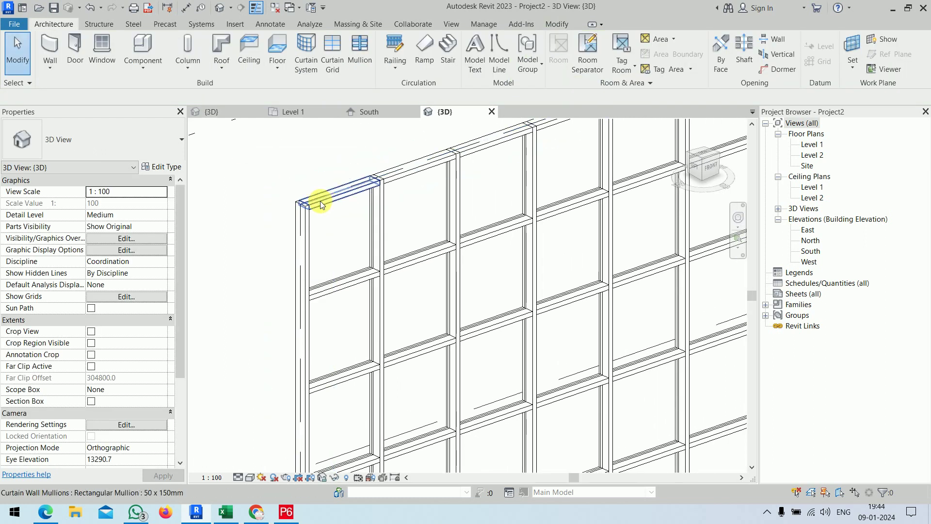
{"action": "left_click", "coordinate": [300, 183]}
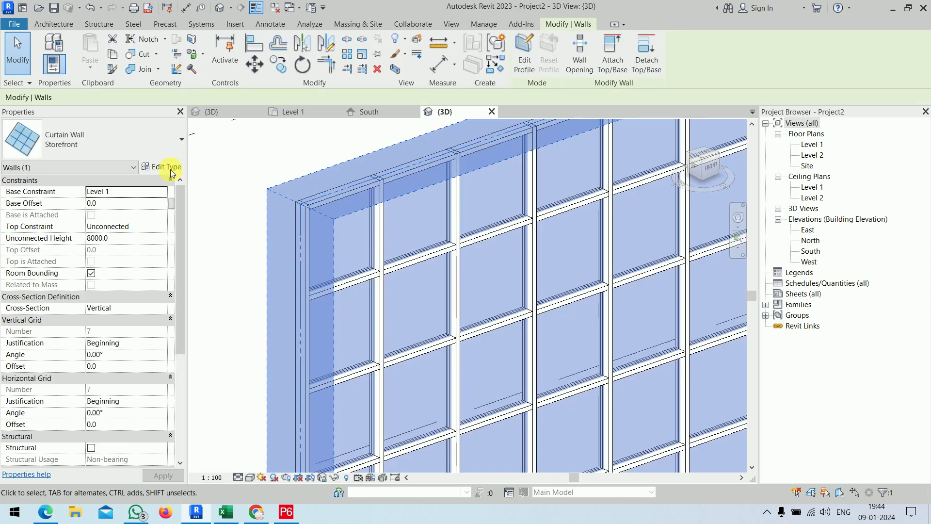
{"action": "left_click", "coordinate": [162, 166]}
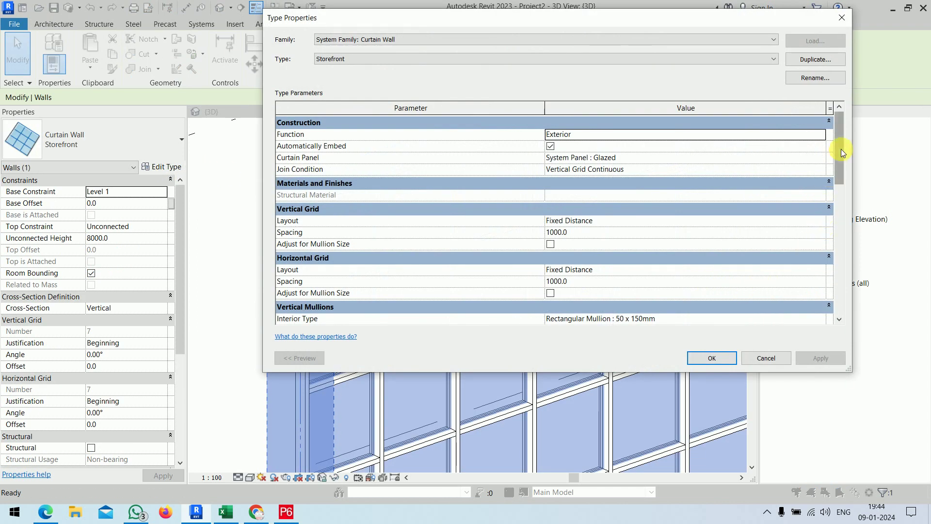
Set the vertical interior and both vertical border mullions to Rectangular Mullion : 50x300.
{"action": "left_click_drag", "start_coordinate": [839, 150], "coordinate": [837, 213]}
{"action": "left_click", "coordinate": [819, 169]}
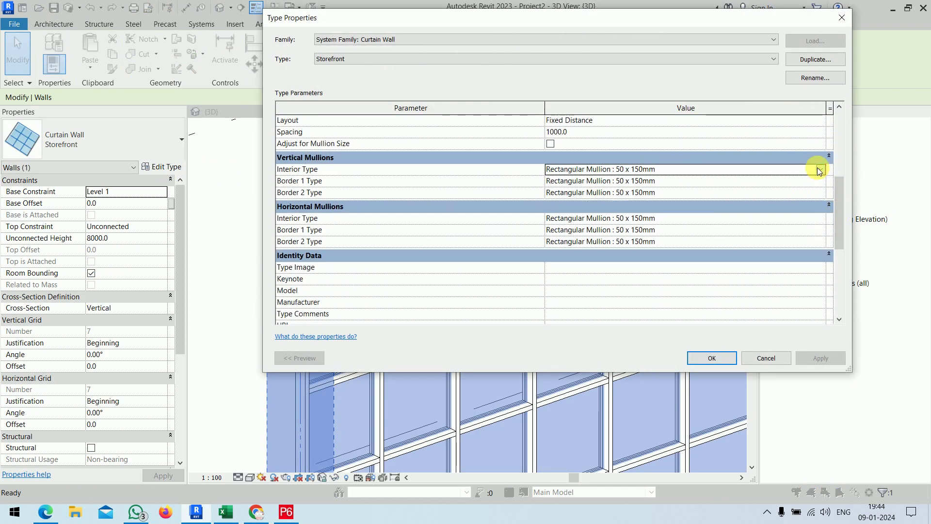
{"action": "left_click", "coordinate": [636, 229]}
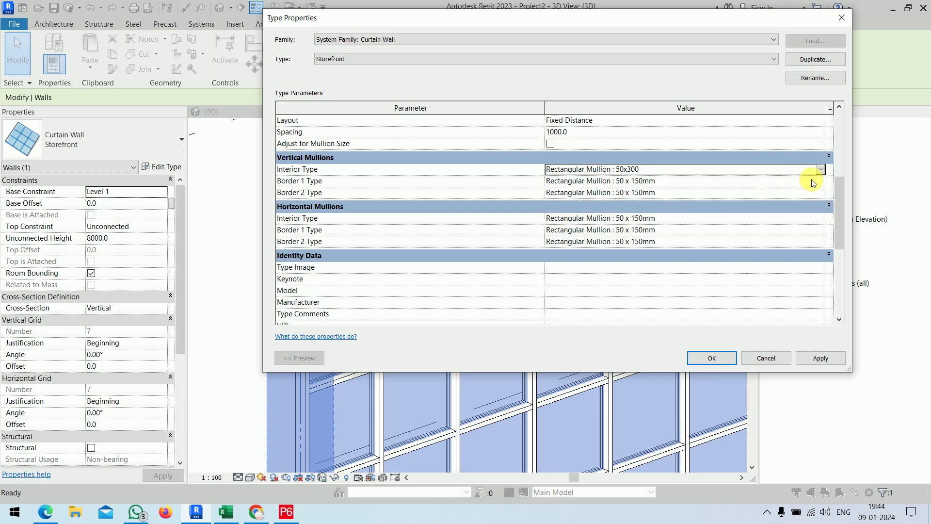
{"action": "left_click", "coordinate": [820, 180]}
{"action": "scroll", "coordinate": [644, 237], "scroll_direction": "down", "scroll_amount": 1}
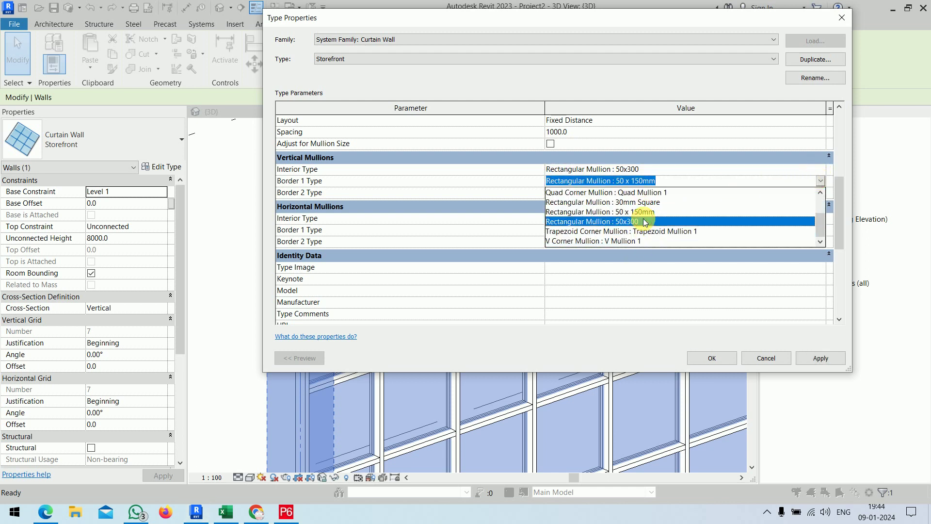
{"action": "left_click", "coordinate": [643, 221]}
{"action": "left_click", "coordinate": [819, 192]}
{"action": "scroll", "coordinate": [604, 254], "scroll_direction": "down", "scroll_amount": 1}
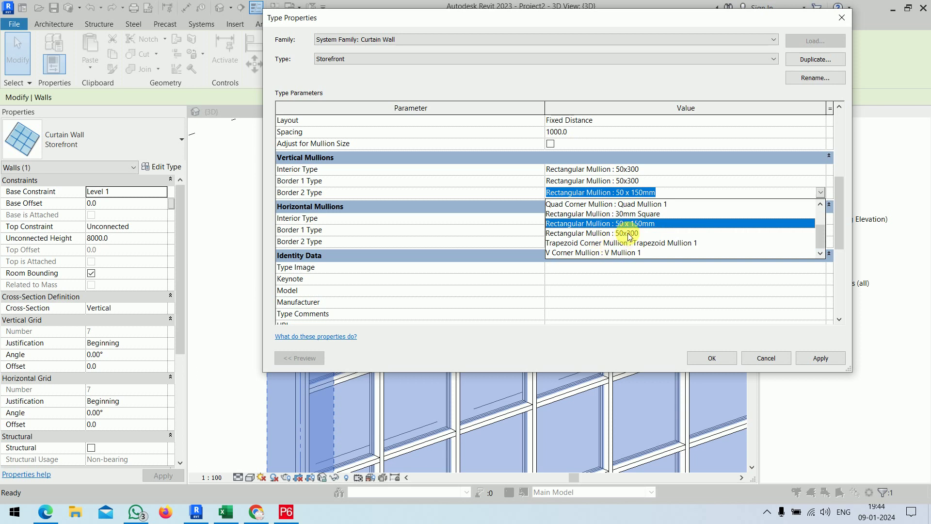
{"action": "left_click", "coordinate": [626, 233]}
Set the horizontal interior and both horizontal border mullions to 50x300 and confirm the type.
{"action": "left_click", "coordinate": [819, 219]}
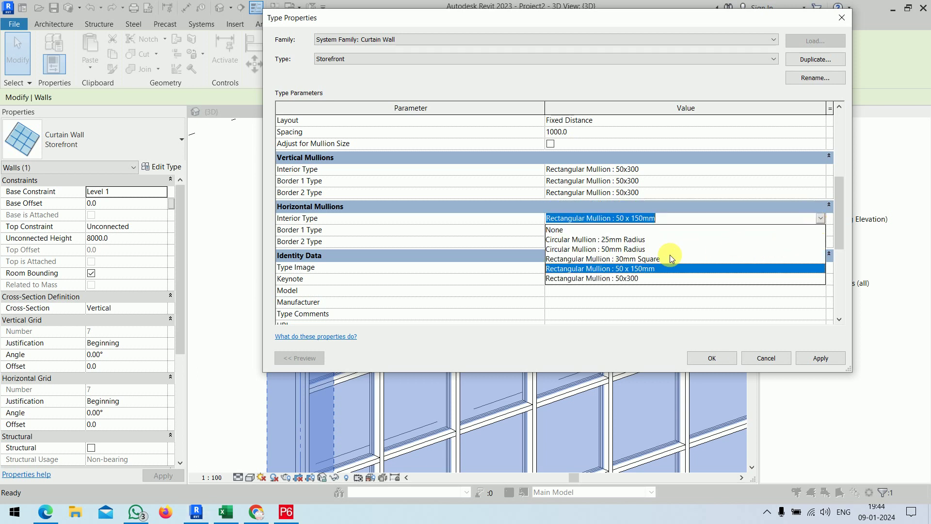
{"action": "left_click", "coordinate": [644, 277]}
{"action": "left_click", "coordinate": [819, 230]}
{"action": "scroll", "coordinate": [633, 286], "scroll_direction": "down", "scroll_amount": 1}
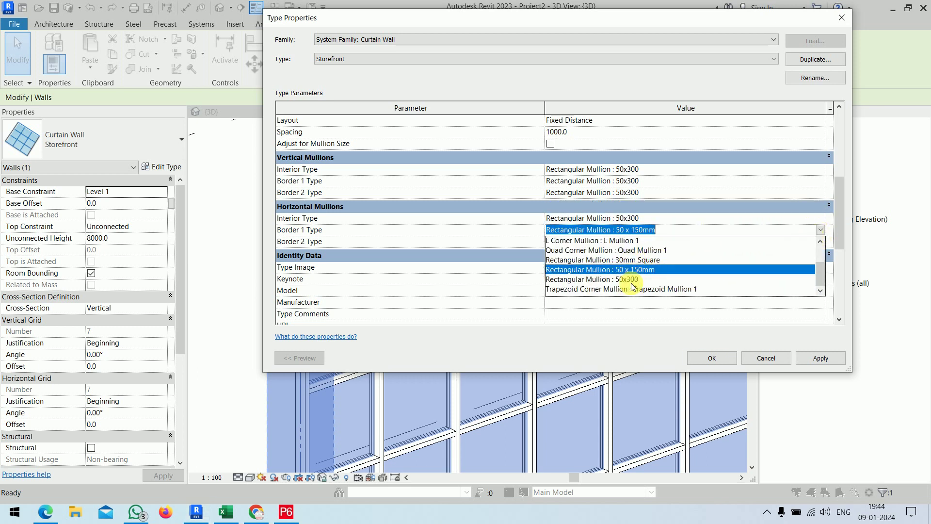
{"action": "left_click", "coordinate": [630, 281]}
{"action": "left_click", "coordinate": [820, 241]}
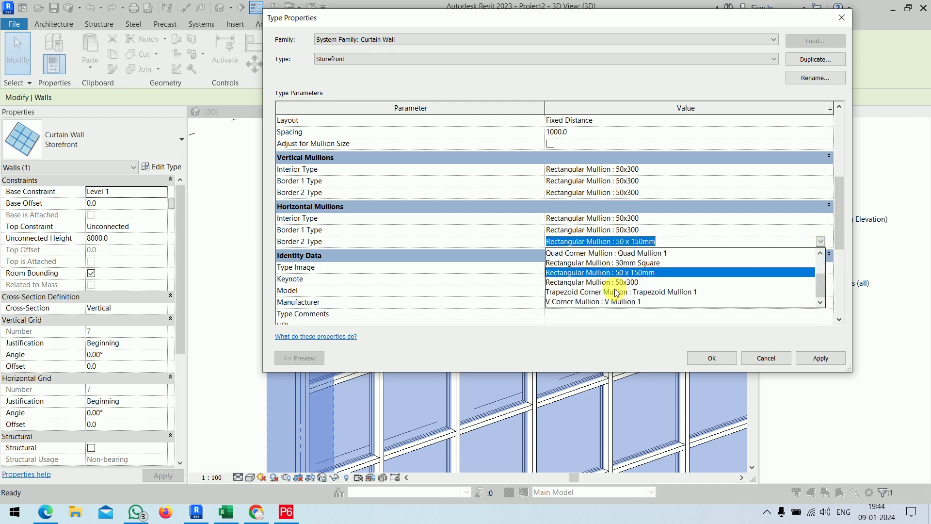
{"action": "left_click", "coordinate": [624, 282]}
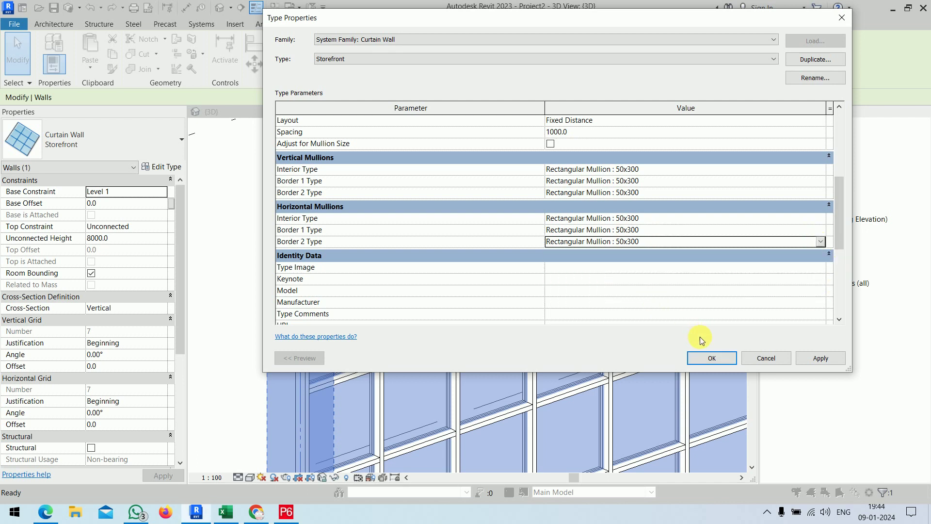
{"action": "left_click", "coordinate": [717, 356]}
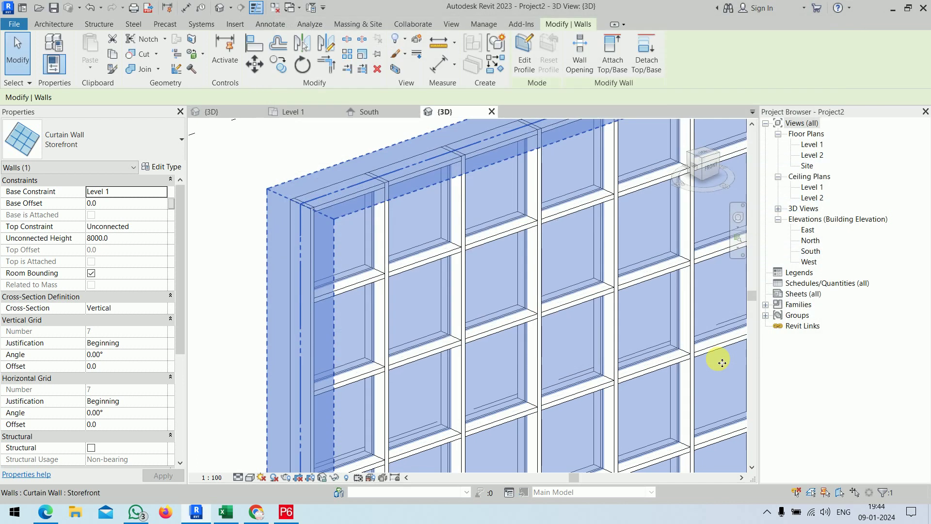
{"action": "left_click", "coordinate": [239, 184]}
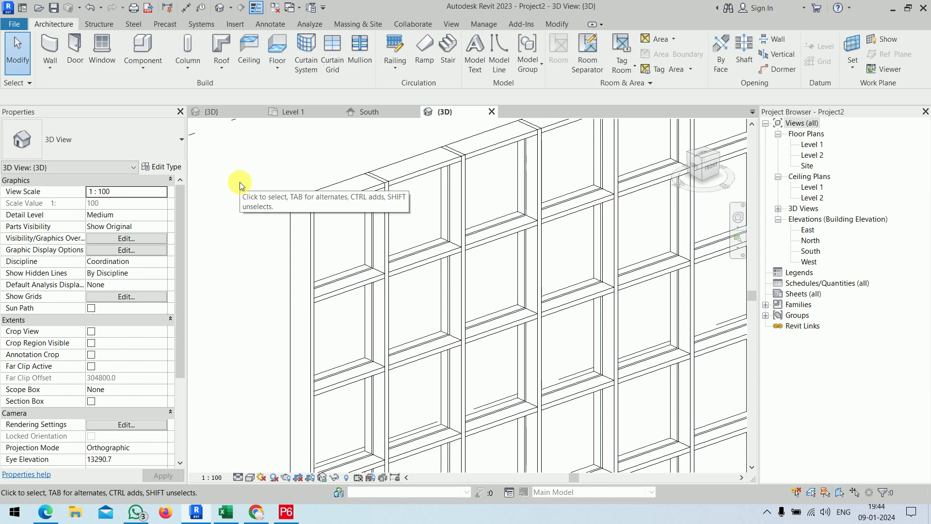
Set the Storefront wall type's Curtain Panel to None.
{"action": "scroll", "coordinate": [240, 182], "scroll_direction": "down", "scroll_amount": 2}
{"action": "scroll", "coordinate": [239, 181], "scroll_direction": "down", "scroll_amount": 2}
{"action": "scroll", "coordinate": [239, 181], "scroll_direction": "down", "scroll_amount": 1}
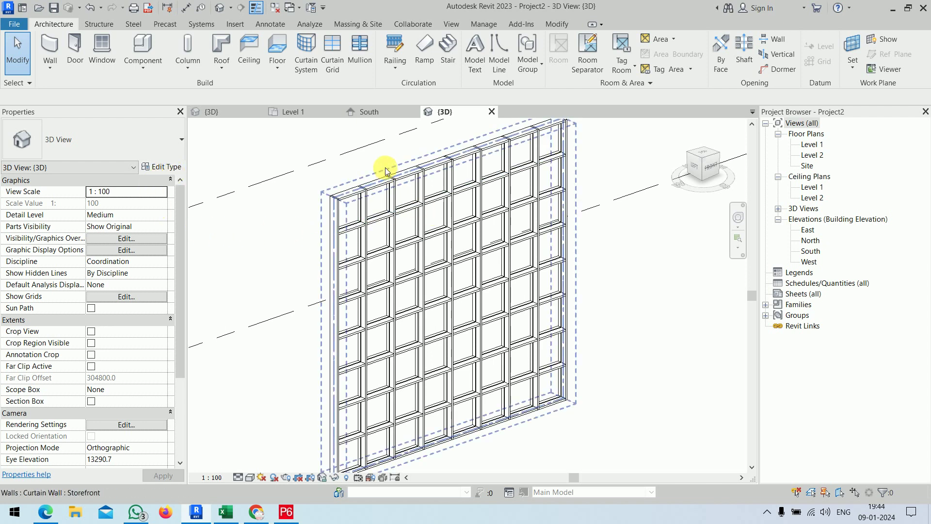
{"action": "left_click", "coordinate": [326, 170]}
{"action": "left_click", "coordinate": [167, 167]}
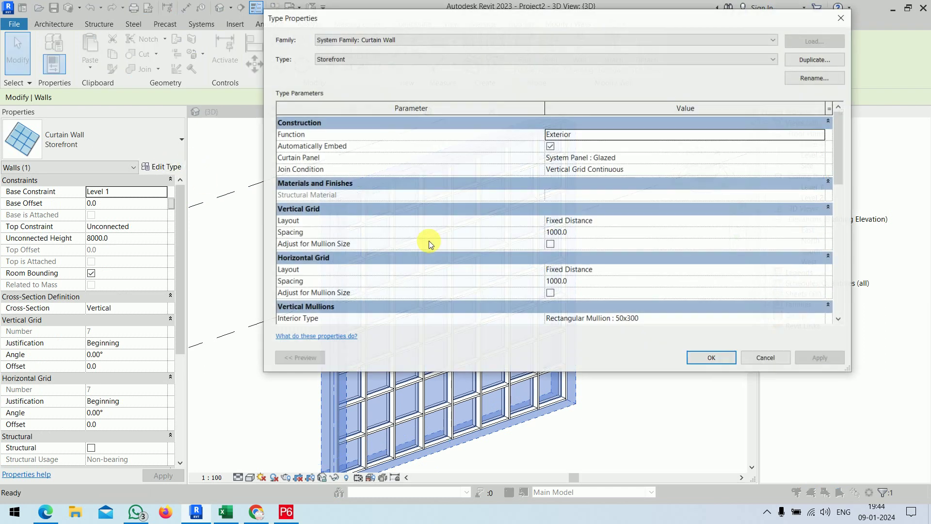
{"action": "left_click", "coordinate": [820, 158]}
{"action": "scroll", "coordinate": [718, 183], "scroll_direction": "up", "scroll_amount": 3}
{"action": "scroll", "coordinate": [660, 184], "scroll_direction": "up", "scroll_amount": 3}
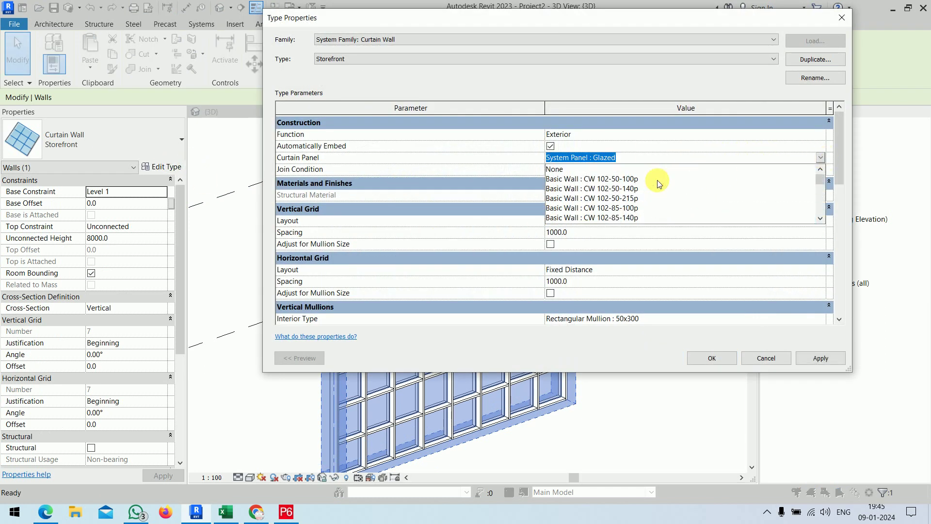
{"action": "left_click", "coordinate": [582, 169]}
{"action": "left_click", "coordinate": [710, 357]}
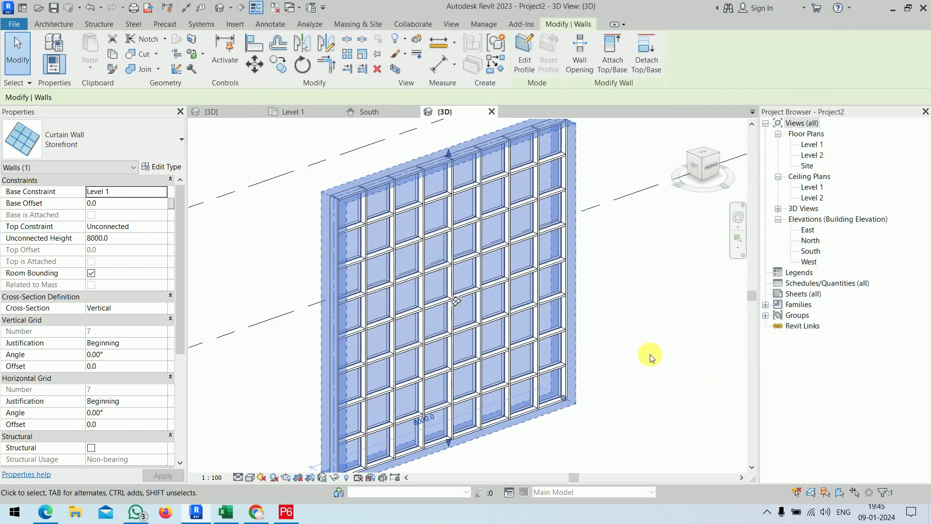
Switch the 3D view to Shaded and review the curtain wall's type settings.
{"action": "left_click", "coordinate": [249, 477]}
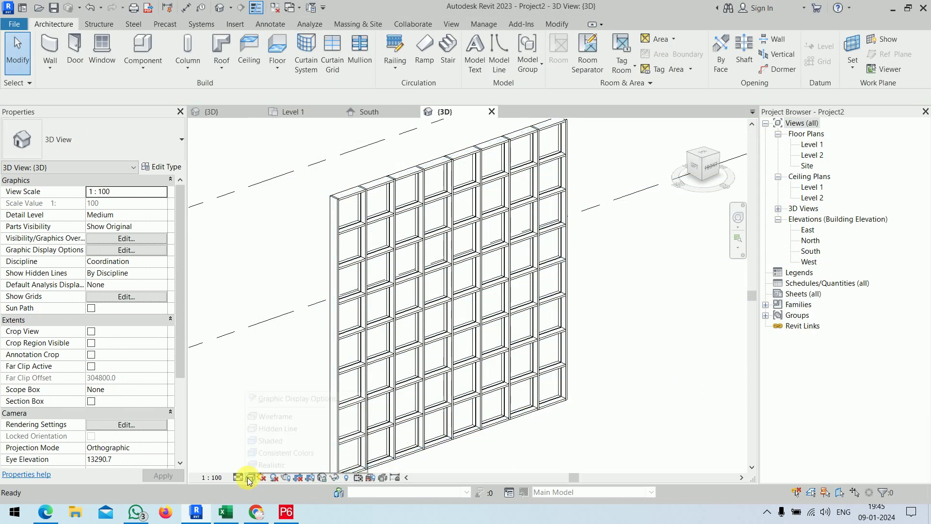
{"action": "left_click", "coordinate": [270, 440]}
{"action": "middle_click_drag", "start_coordinate": [636, 407], "coordinate": [605, 404], "text": "shift"}
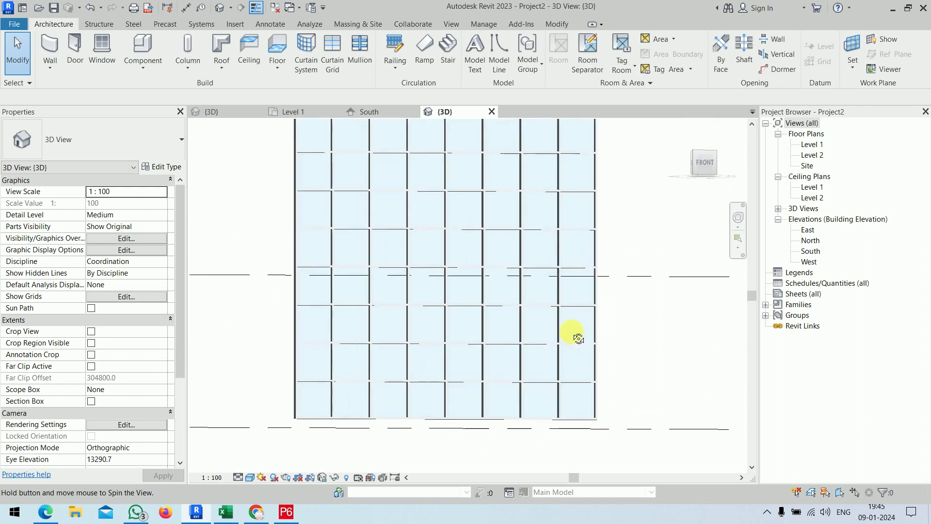
{"action": "left_click", "coordinate": [568, 388]}
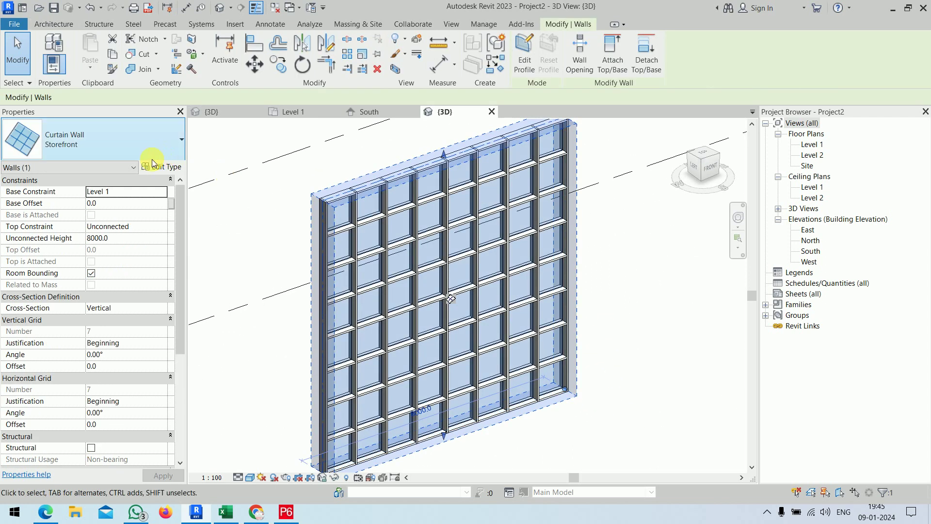
{"action": "left_click", "coordinate": [160, 167]}
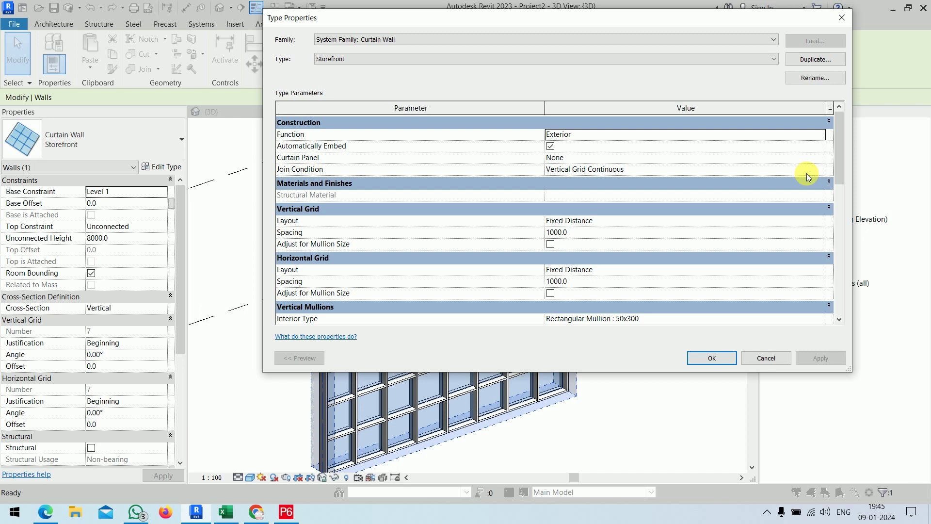
{"action": "scroll", "coordinate": [745, 234], "scroll_direction": "down", "scroll_amount": 2}
{"action": "scroll", "coordinate": [746, 234], "scroll_direction": "down", "scroll_amount": 2}
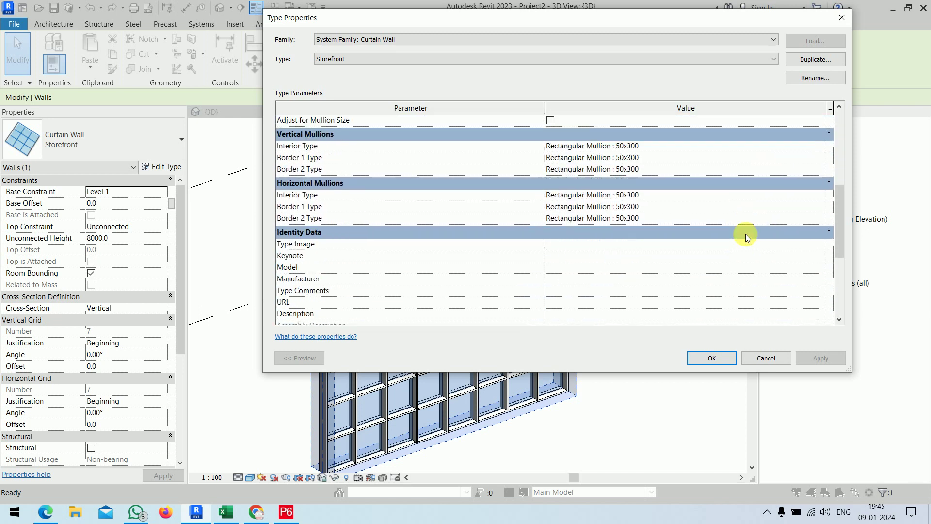
{"action": "scroll", "coordinate": [745, 234], "scroll_direction": "down", "scroll_amount": 2}
{"action": "scroll", "coordinate": [745, 234], "scroll_direction": "down", "scroll_amount": 2}
{"action": "scroll", "coordinate": [746, 234], "scroll_direction": "up", "scroll_amount": 3}
{"action": "scroll", "coordinate": [746, 234], "scroll_direction": "up", "scroll_amount": 3}
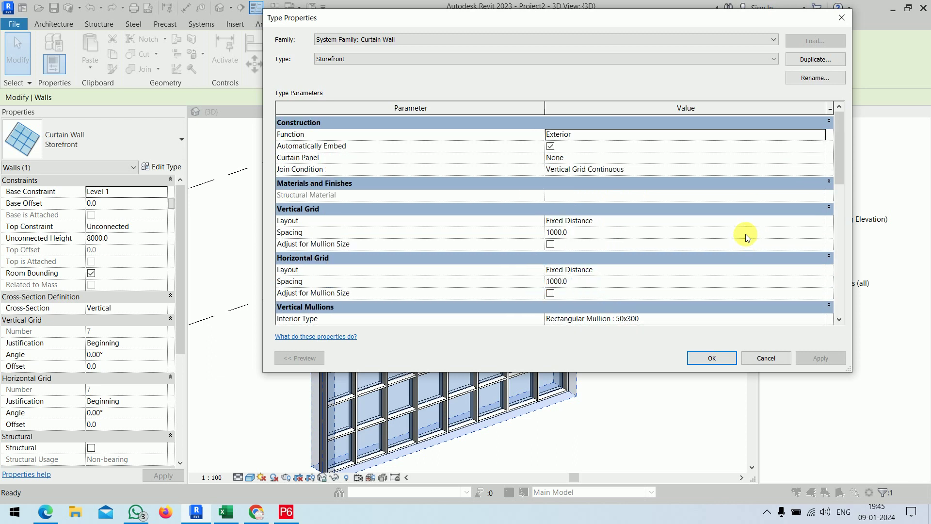
{"action": "left_click", "coordinate": [711, 358]}
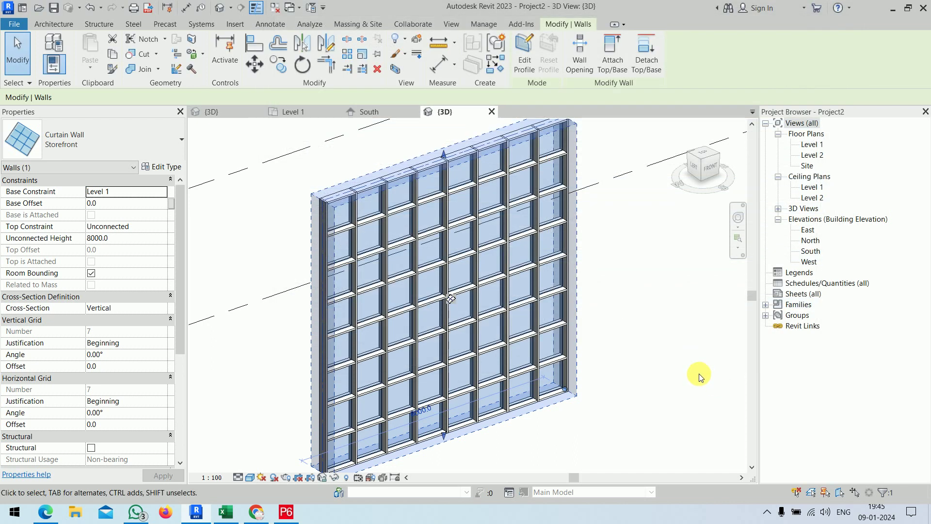
{"action": "left_click", "coordinate": [699, 373]}
{"action": "scroll", "coordinate": [325, 221], "scroll_direction": "up", "scroll_amount": 2}
{"action": "scroll", "coordinate": [386, 209], "scroll_direction": "up", "scroll_amount": 3}
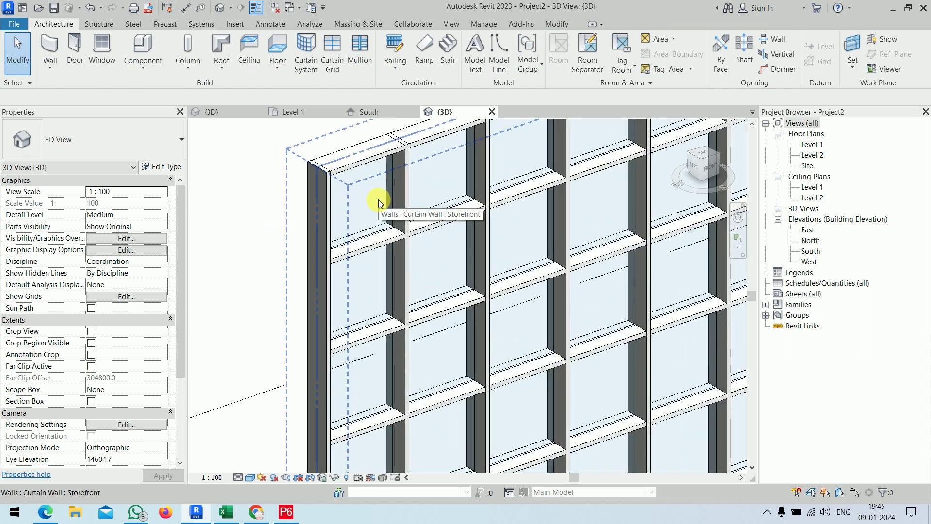
Change all remaining glazed panels in the wall to Empty System Panel.
{"action": "key", "text": "Tab"}
{"action": "left_click", "coordinate": [379, 199]}
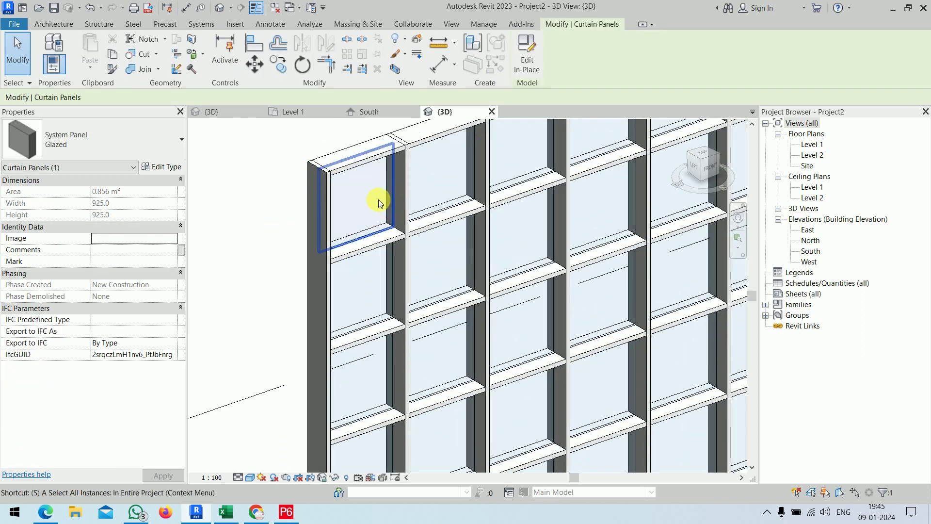
{"action": "key", "text": "a"}
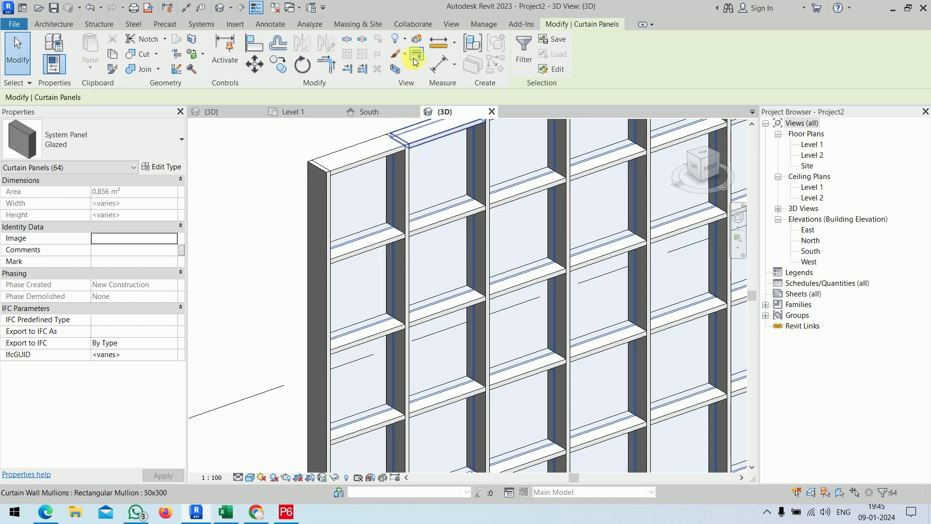
{"action": "scroll", "coordinate": [287, 142], "scroll_direction": "down", "scroll_amount": 1}
{"action": "scroll", "coordinate": [287, 142], "scroll_direction": "down", "scroll_amount": 2}
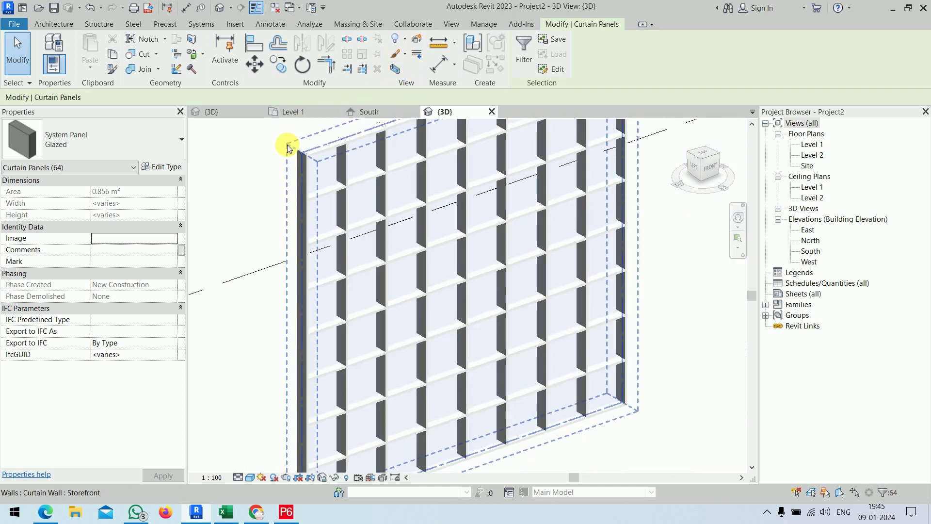
{"action": "left_click", "coordinate": [162, 132]}
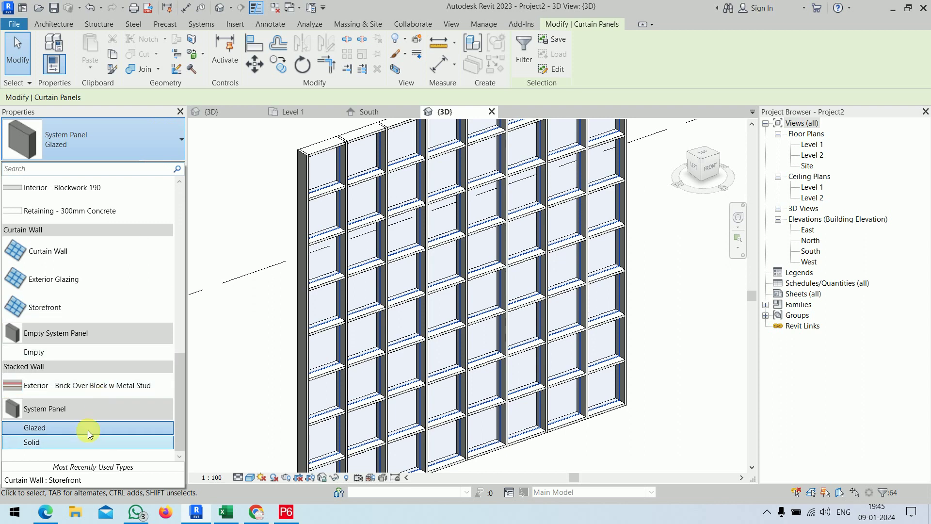
{"action": "left_click", "coordinate": [83, 354]}
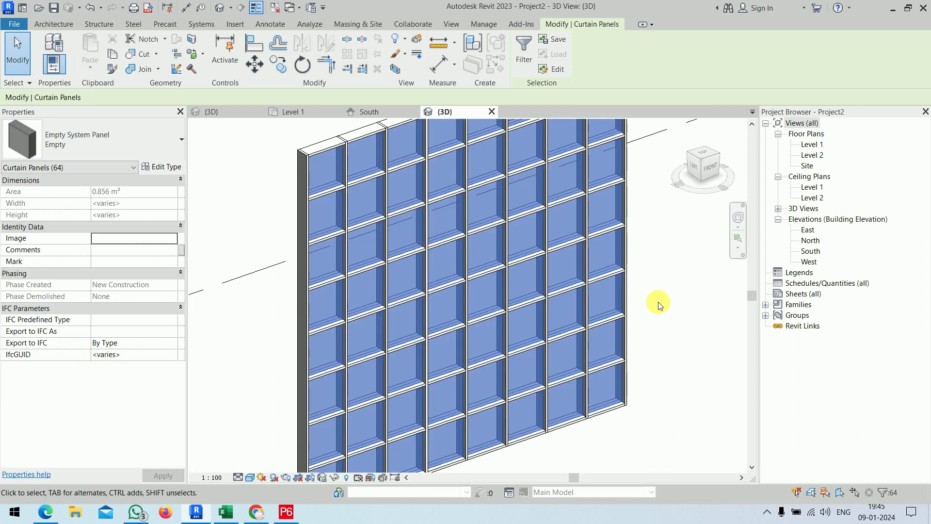
{"action": "left_click", "coordinate": [659, 301]}
{"action": "mouse_move", "coordinate": [659, 301]}
{"action": "middle_mouse_down", "text": "shift"}
{"action": "mouse_move", "coordinate": [576, 339]}
{"action": "mouse_move", "coordinate": [561, 315]}
{"action": "mouse_move", "coordinate": [417, 326]}
{"action": "mouse_move", "coordinate": [671, 343]}
{"action": "middle_mouse_up", "text": "shift"}
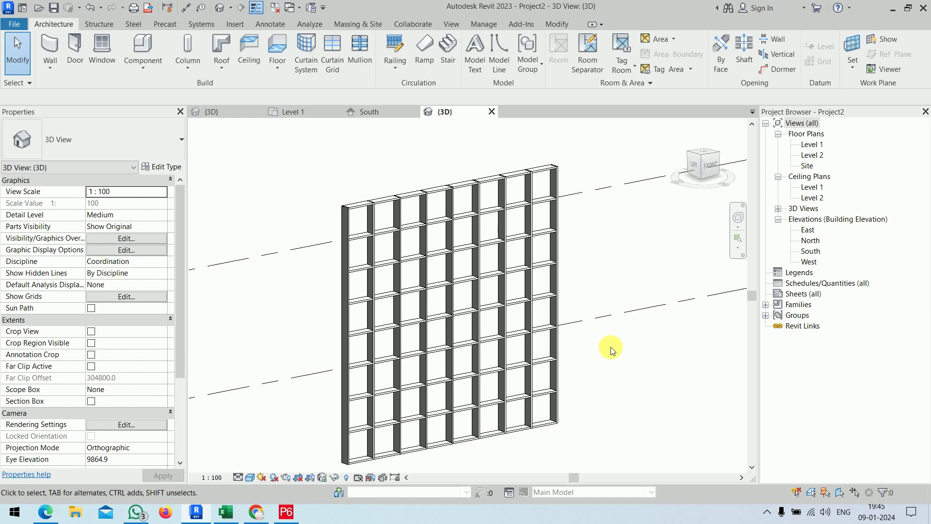
{"action": "left_click", "coordinate": [227, 112]}
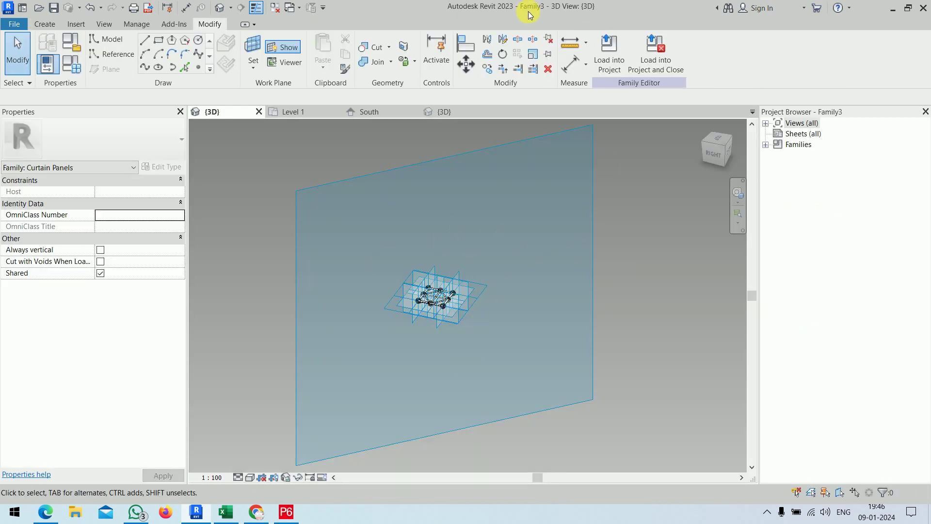
Load the Family3 curtain panel family into Project2.
{"action": "left_click", "coordinate": [611, 58]}
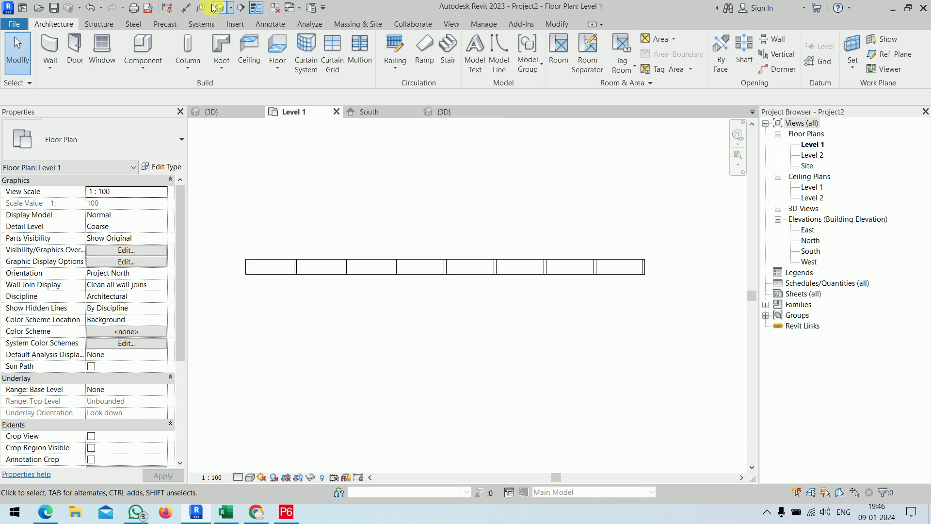
Create a new in-place mass named Mass 1.
{"action": "left_click", "coordinate": [143, 67]}
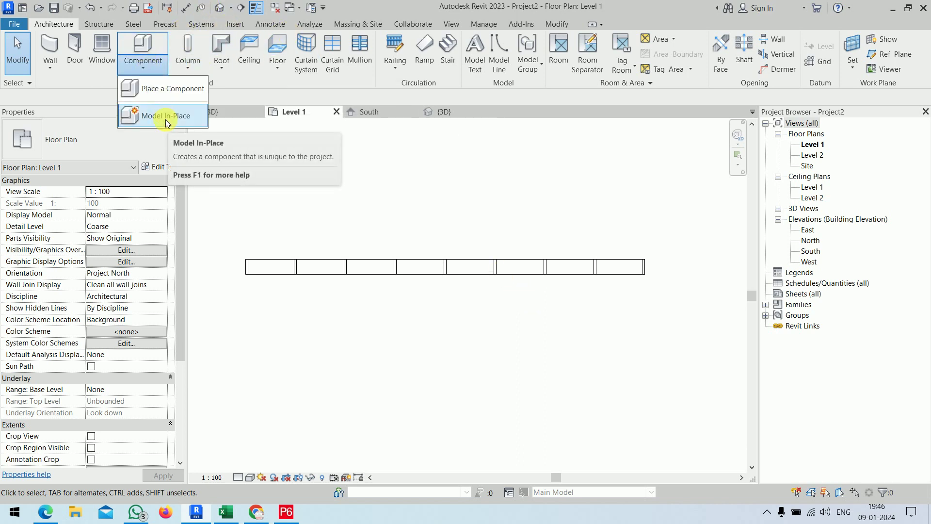
{"action": "left_click", "coordinate": [364, 160]}
{"action": "left_click", "coordinate": [361, 36]}
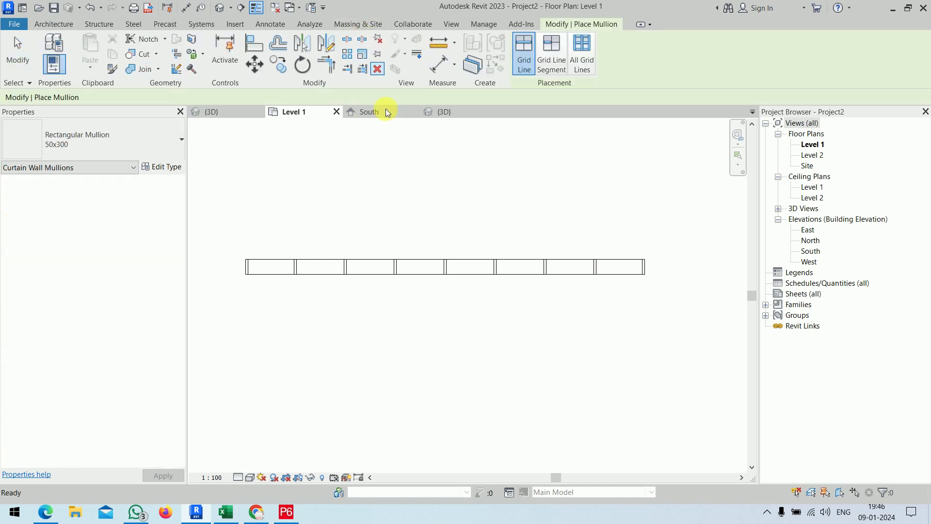
{"action": "key", "text": "Escape"}
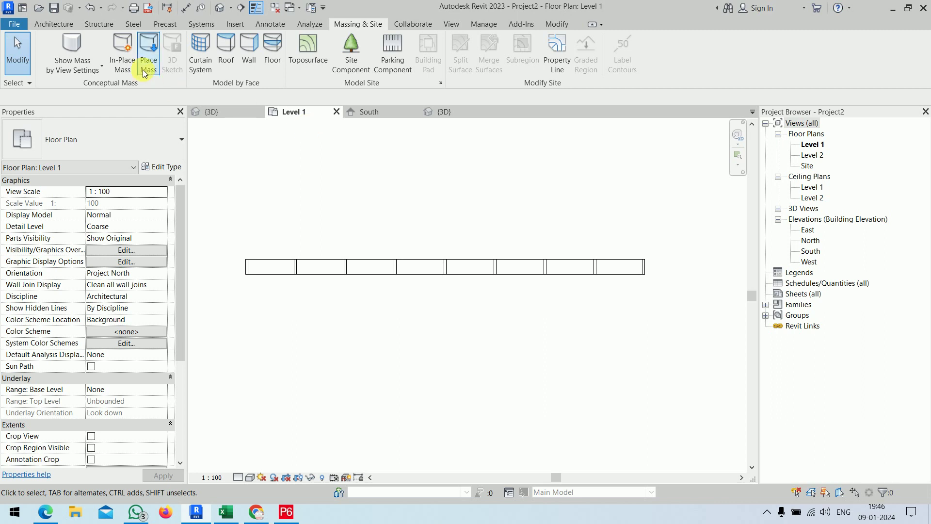
{"action": "left_click", "coordinate": [122, 53]}
{"action": "left_click", "coordinate": [474, 277]}
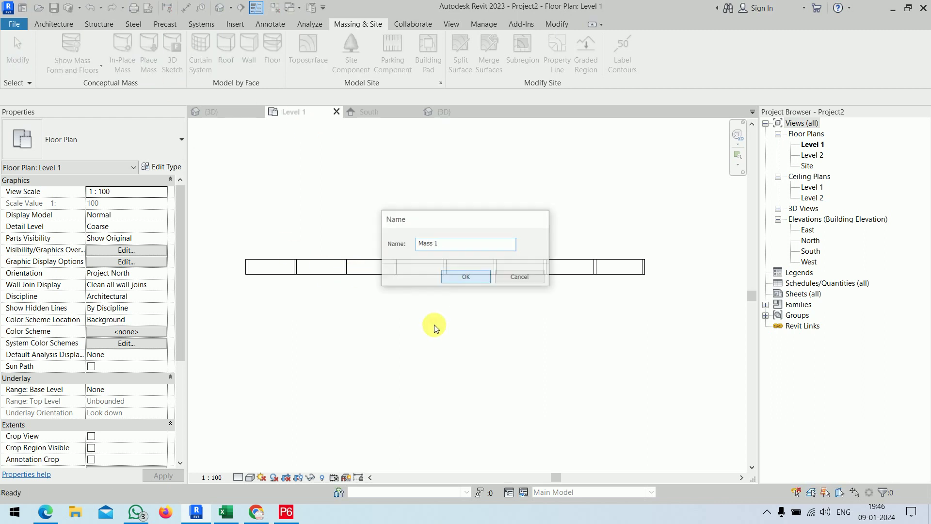
Draw an 8000.0-long model line just in front of the curtain wall, end to end.
{"action": "left_click", "coordinate": [145, 40]}
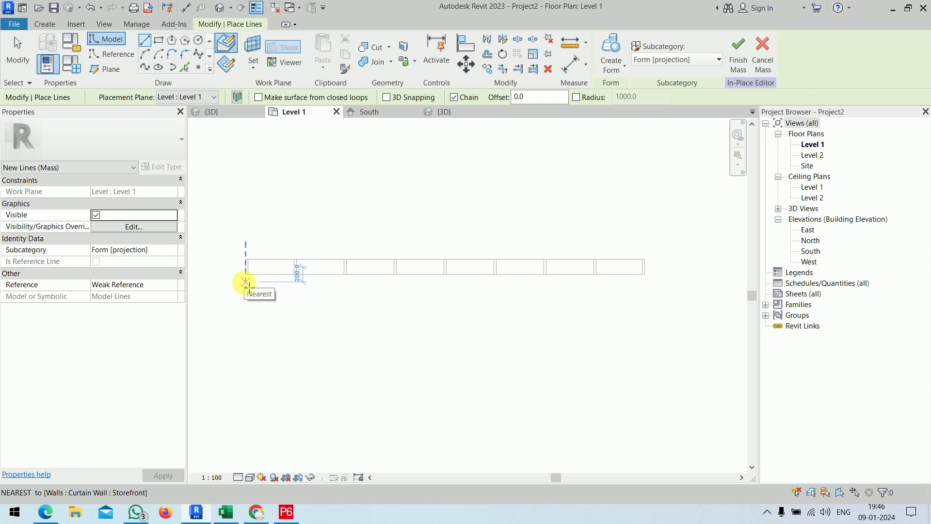
{"action": "left_click", "coordinate": [245, 281]}
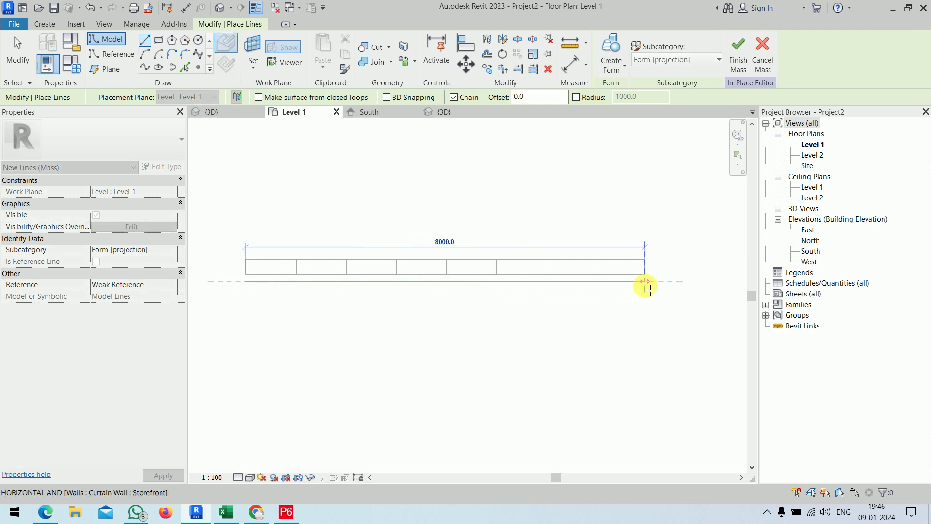
{"action": "left_click", "coordinate": [645, 281]}
{"action": "key", "text": "Escape"}
{"action": "key", "text": "Escape"}
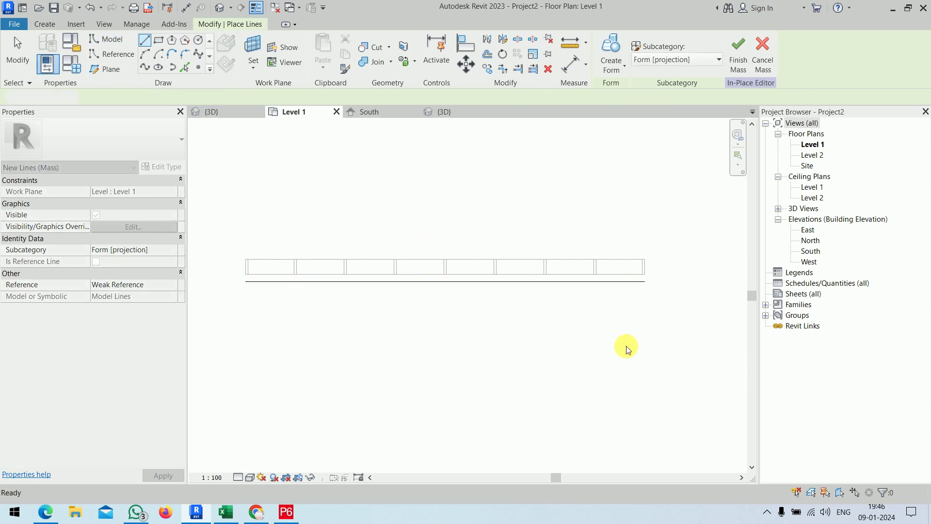
{"action": "key", "text": "Escape"}
{"action": "left_click", "coordinate": [482, 281]}
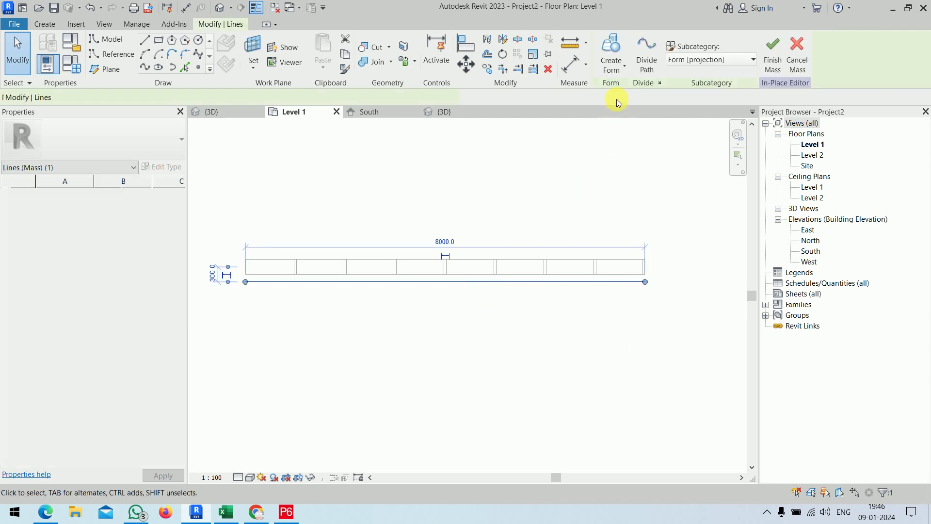
{"action": "left_click", "coordinate": [612, 68]}
{"action": "left_click", "coordinate": [620, 87]}
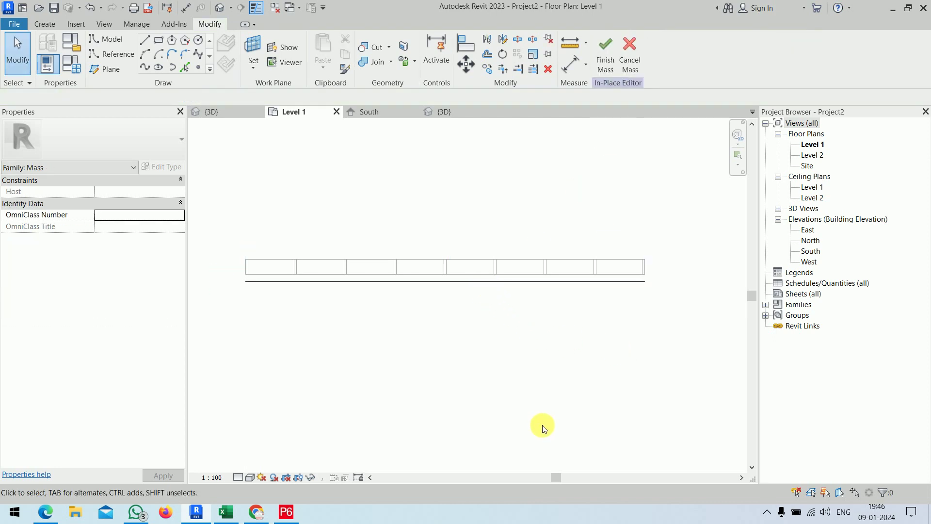
Raise the surface form's top edge from 2000 to 4000, then to 8000.
{"action": "left_click", "coordinate": [455, 112]}
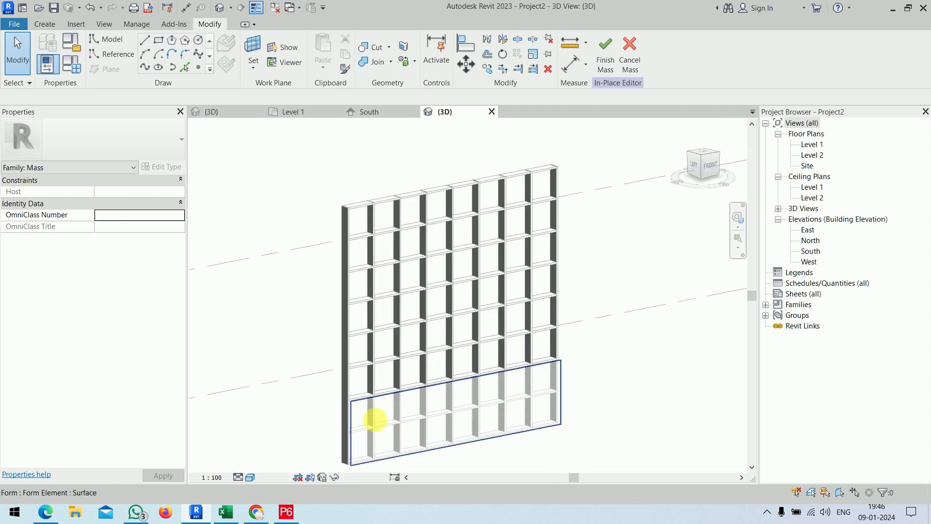
{"action": "left_click", "coordinate": [377, 418]}
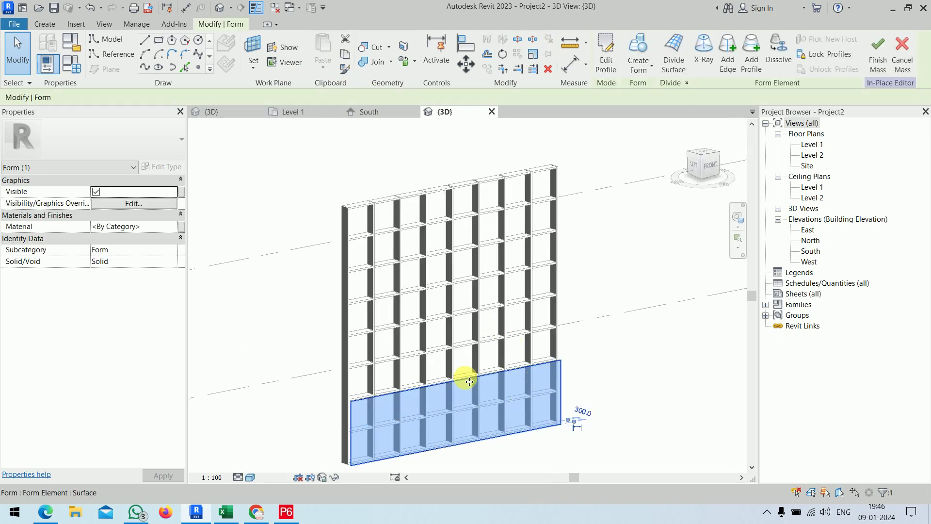
{"action": "scroll", "coordinate": [469, 382], "scroll_direction": "down", "scroll_amount": 2}
{"action": "left_click", "coordinate": [566, 426]}
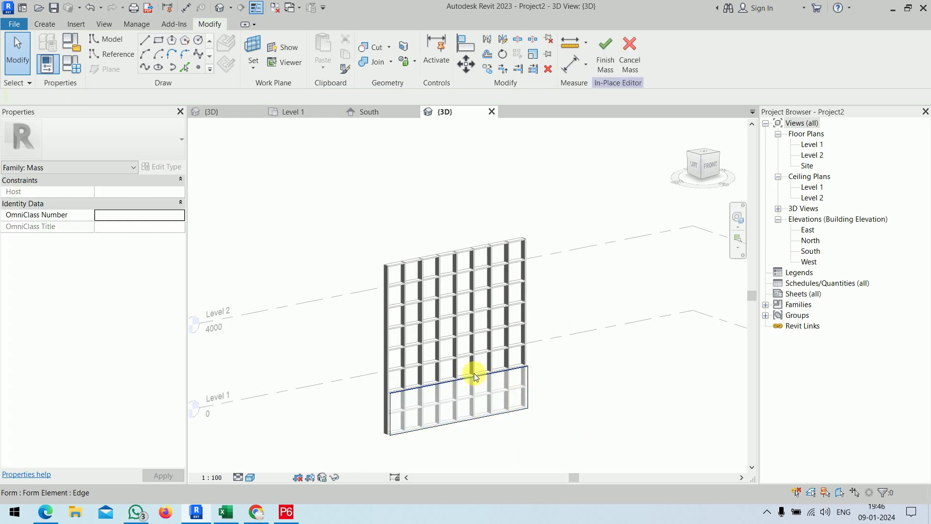
{"action": "left_click", "coordinate": [473, 386]}
{"action": "left_click", "coordinate": [364, 417]}
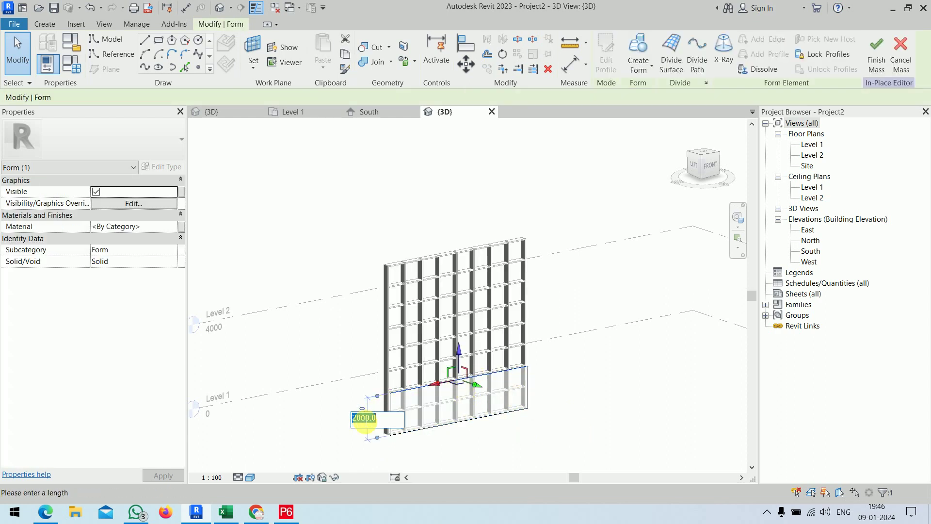
{"action": "type", "text": "4000"}
{"action": "key", "text": "Return"}
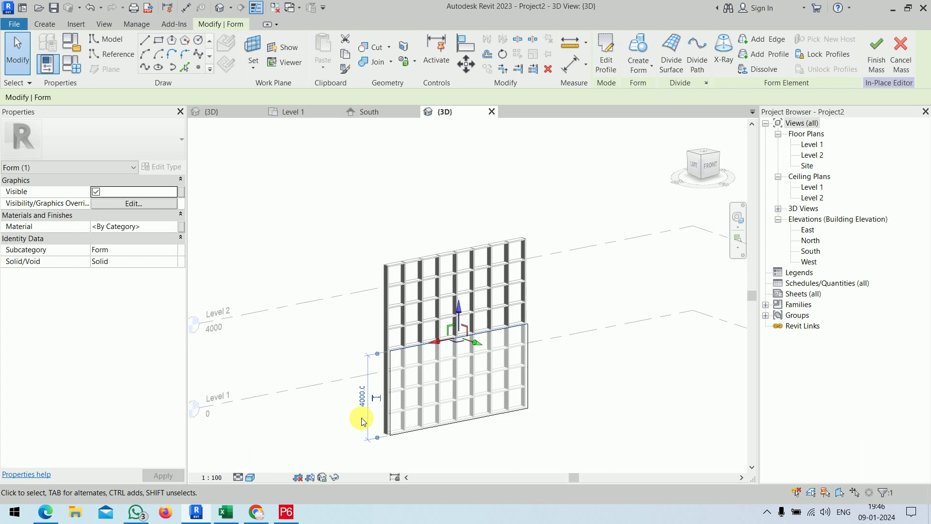
{"action": "left_click", "coordinate": [362, 397]}
{"action": "type", "text": "8m"}
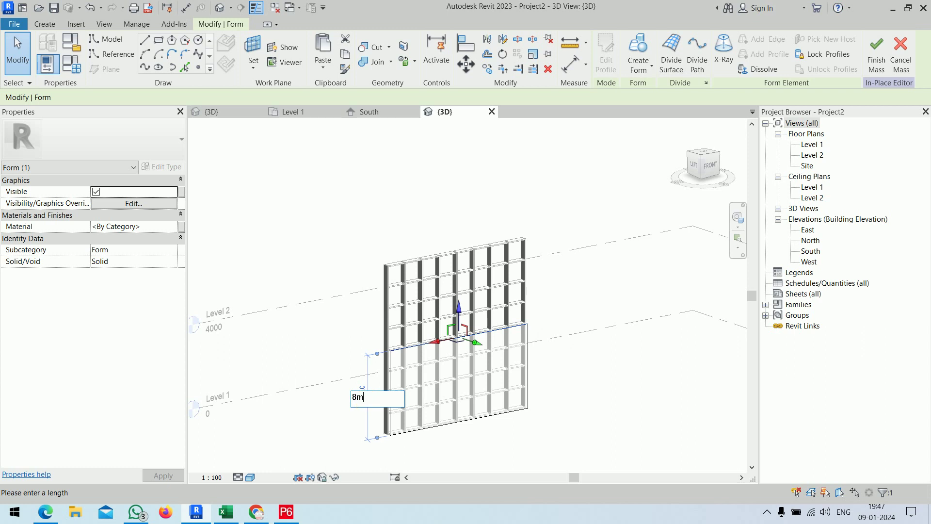
{"action": "type", "text": "000"}
{"action": "key", "text": "Return"}
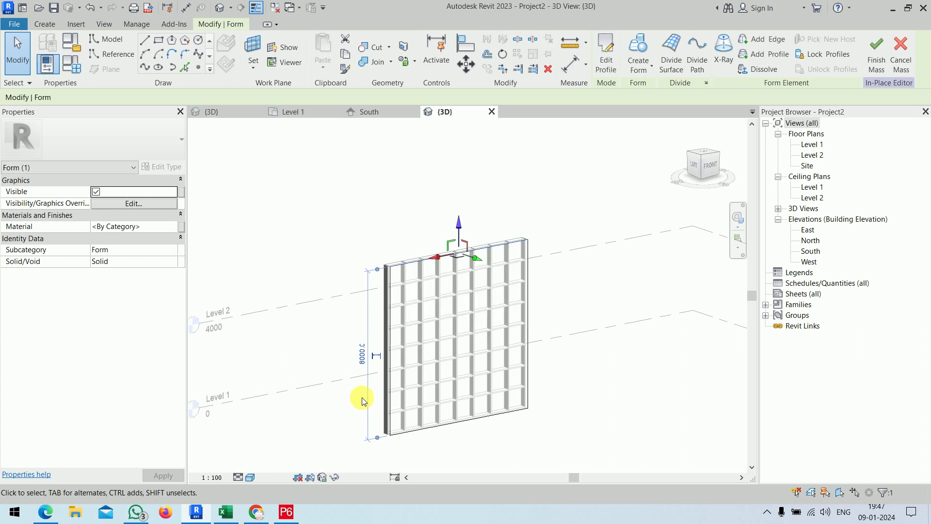
{"action": "left_click", "coordinate": [566, 377]}
{"action": "mouse_move", "coordinate": [562, 398]}
{"action": "middle_mouse_down", "text": "shift"}
{"action": "mouse_move", "coordinate": [599, 405]}
{"action": "mouse_move", "coordinate": [560, 376]}
{"action": "middle_mouse_up", "text": "shift"}
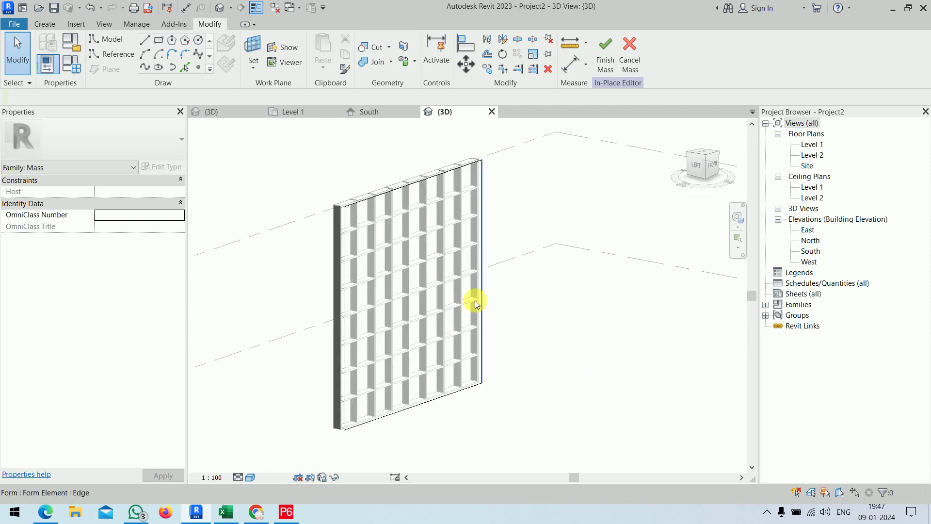
Divide the form's face with U and V grids both at Fixed Distance 1000.
{"action": "left_click", "coordinate": [461, 313]}
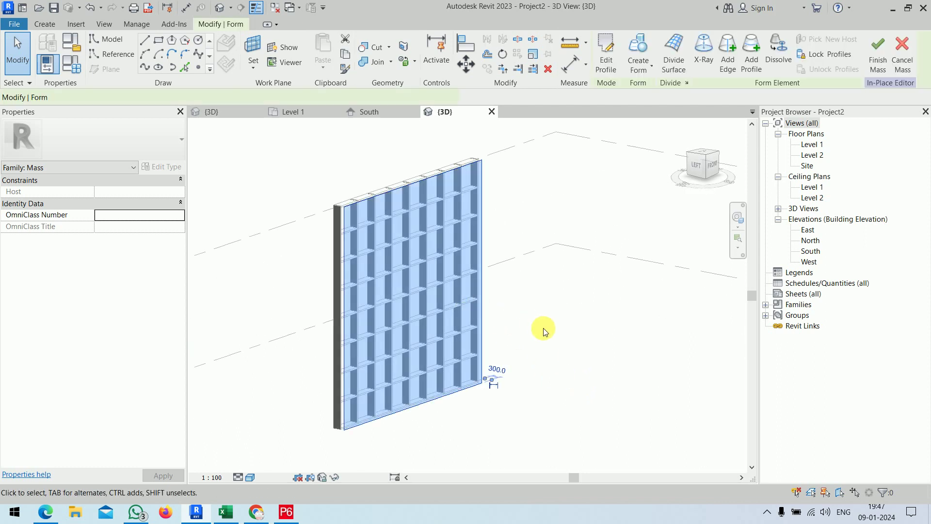
{"action": "left_click", "coordinate": [677, 69]}
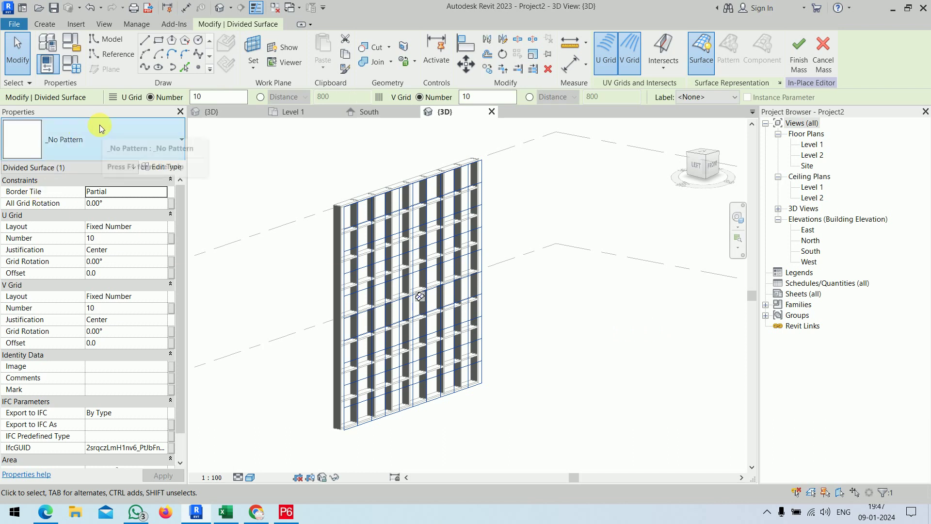
{"action": "left_click", "coordinate": [164, 226]}
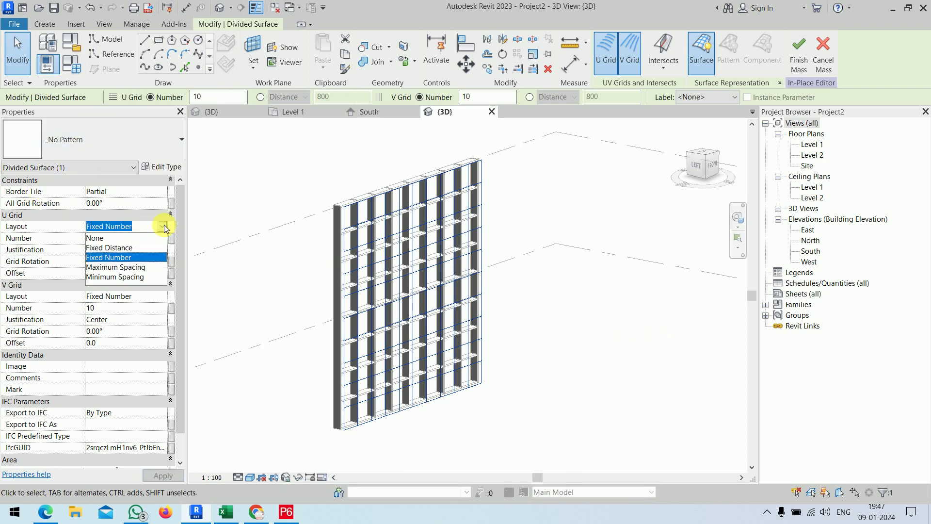
{"action": "left_click", "coordinate": [112, 247]}
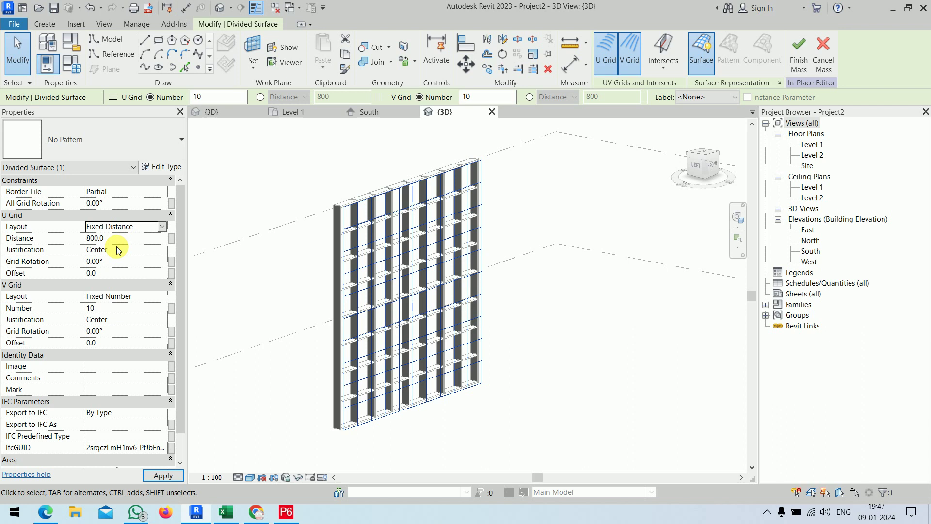
{"action": "left_click", "coordinate": [164, 296]}
{"action": "left_click", "coordinate": [129, 317]}
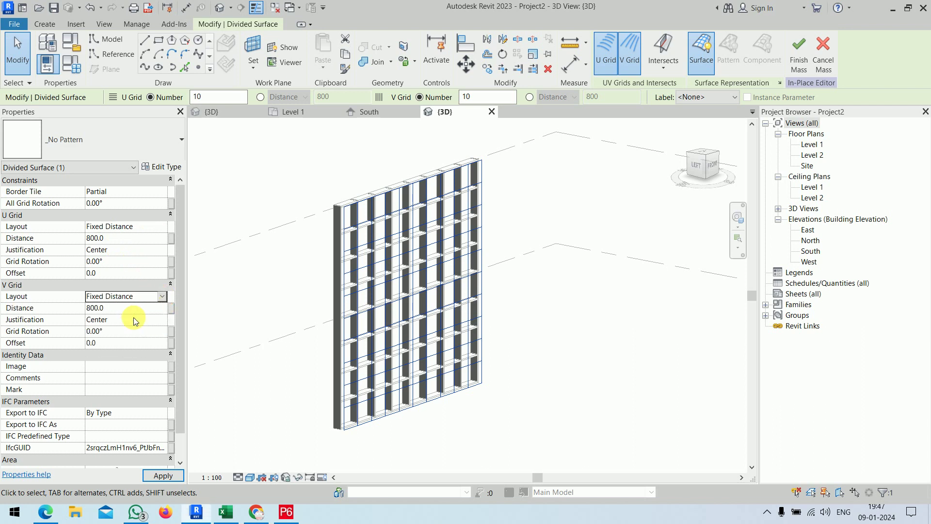
{"action": "left_click", "coordinate": [127, 240]}
{"action": "type", "text": "1000"}
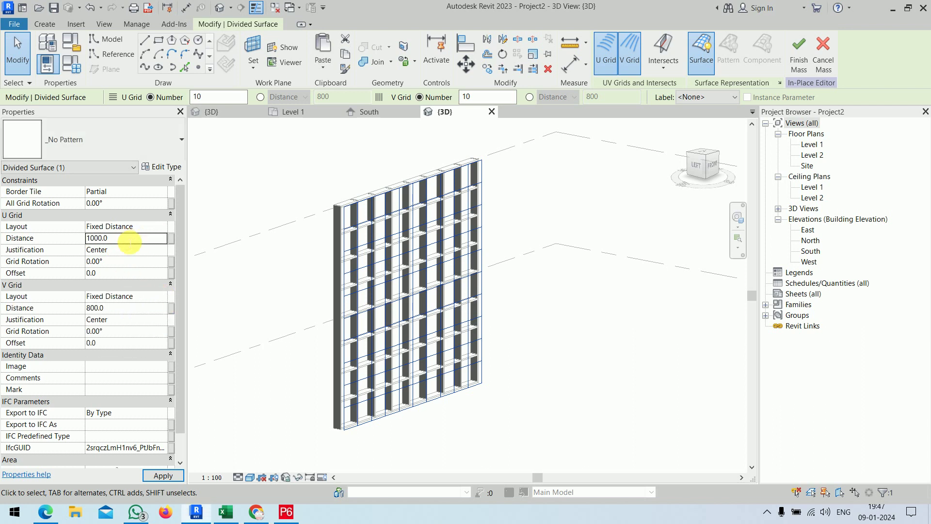
{"action": "left_click", "coordinate": [145, 310]}
{"action": "type", "text": "1000"}
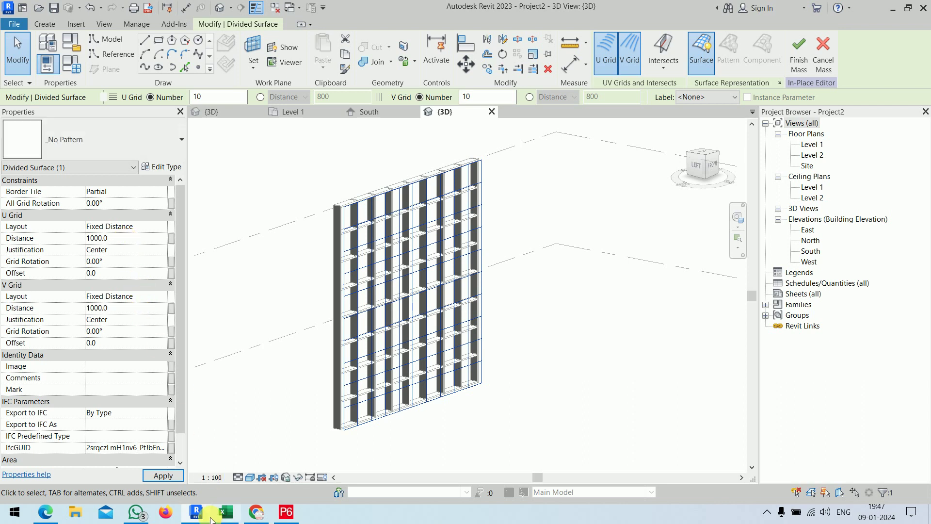
{"action": "left_click", "coordinate": [160, 476]}
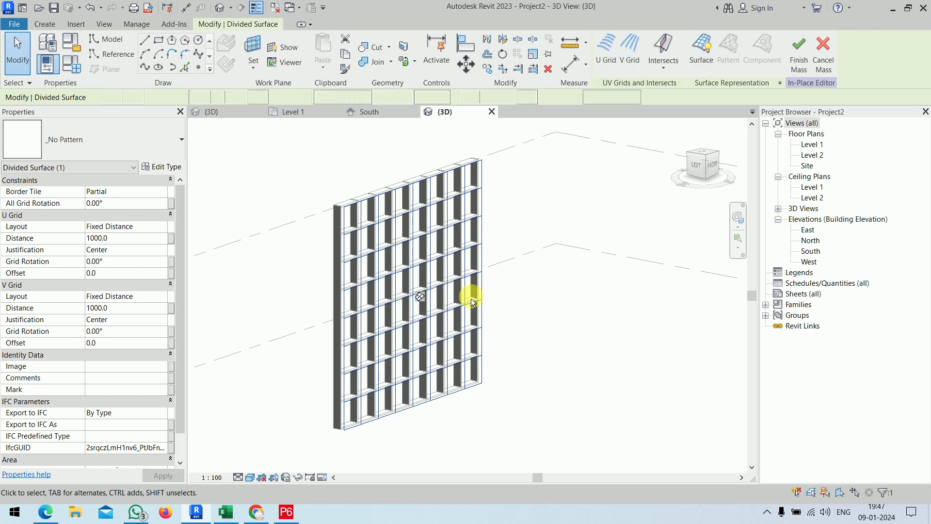
{"action": "mouse_move", "coordinate": [473, 293]}
{"action": "middle_mouse_down", "text": "shift"}
{"action": "mouse_move", "coordinate": [516, 357]}
{"action": "mouse_move", "coordinate": [479, 393]}
{"action": "middle_mouse_up", "text": "shift"}
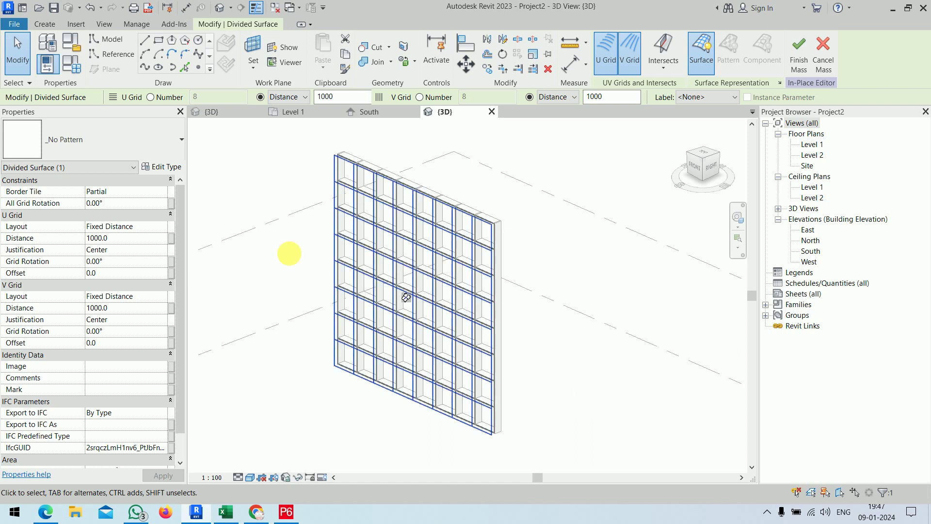
Assign the Family3 panel type to the divided surface and orbit to check it.
{"action": "left_click", "coordinate": [99, 147]}
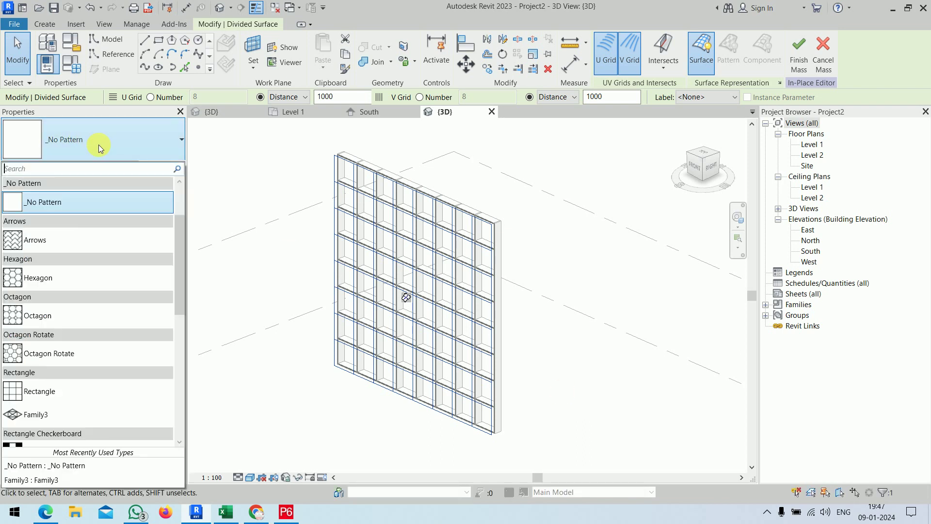
{"action": "scroll", "coordinate": [121, 277], "scroll_direction": "down", "scroll_amount": 1}
{"action": "scroll", "coordinate": [108, 297], "scroll_direction": "down", "scroll_amount": 3}
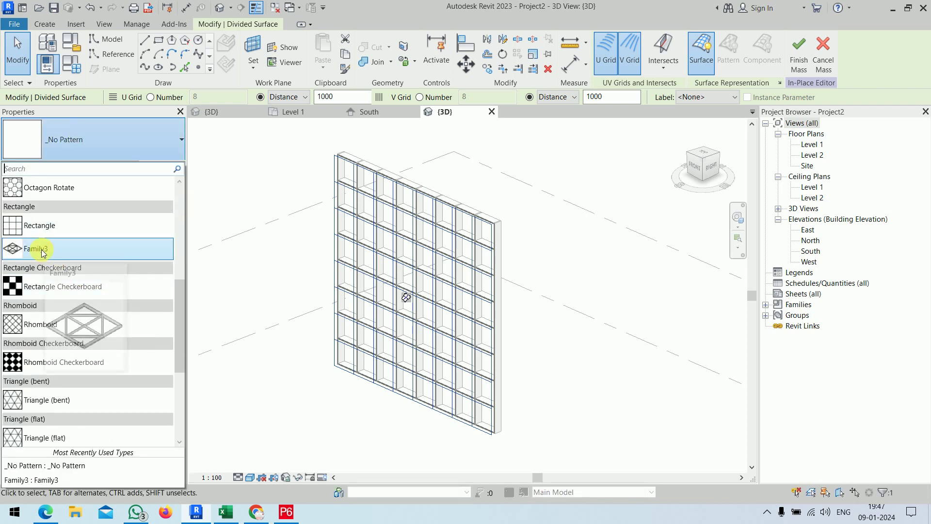
{"action": "mouse_move", "coordinate": [36, 249]}
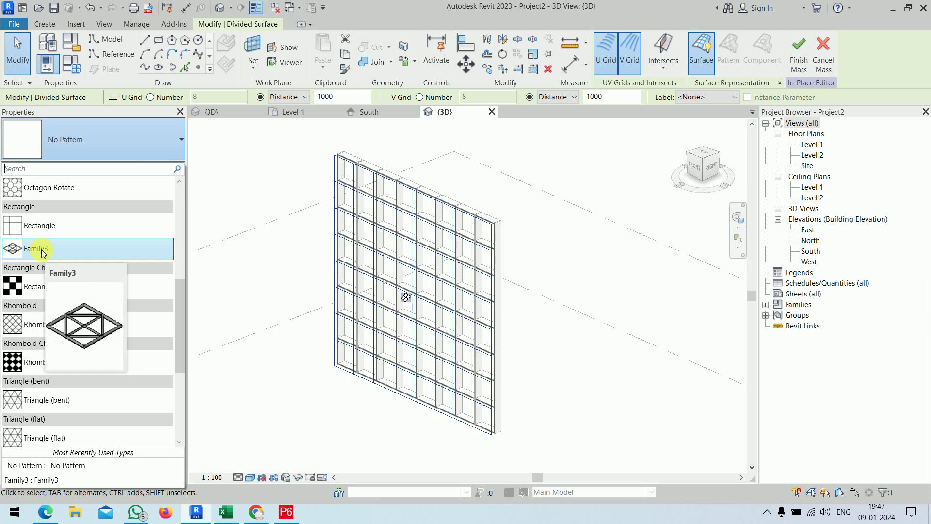
{"action": "left_click", "coordinate": [42, 249]}
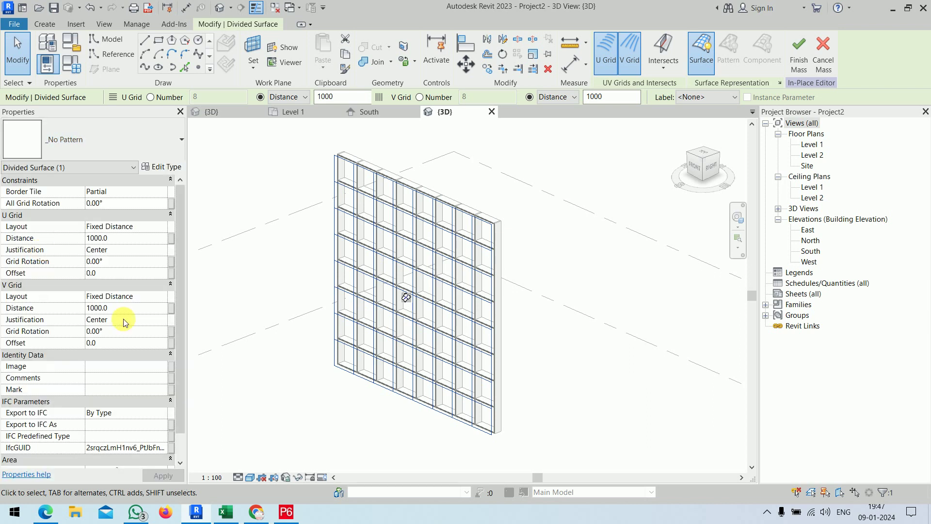
{"action": "left_click", "coordinate": [276, 368]}
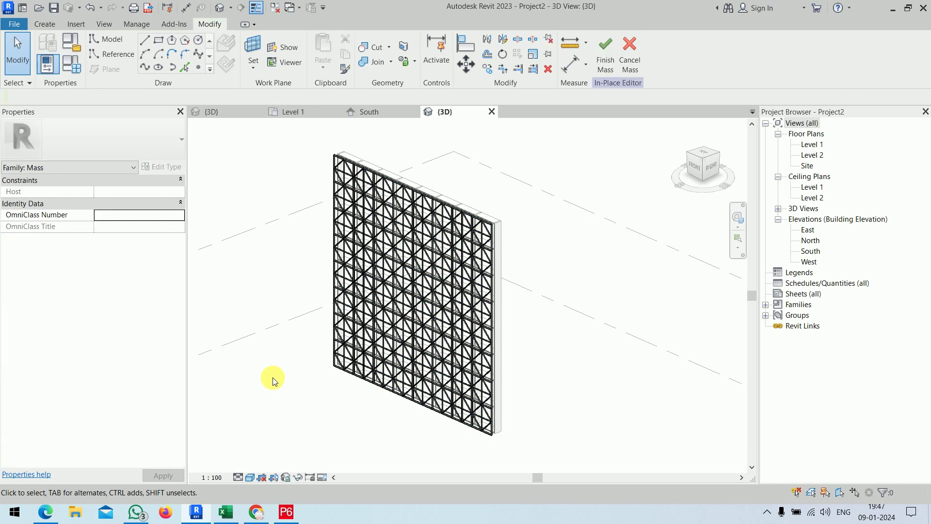
{"action": "mouse_move", "coordinate": [273, 377]}
{"action": "middle_mouse_down", "text": "shift"}
{"action": "mouse_move", "coordinate": [353, 364]}
{"action": "mouse_move", "coordinate": [316, 349]}
{"action": "middle_mouse_up", "text": "shift"}
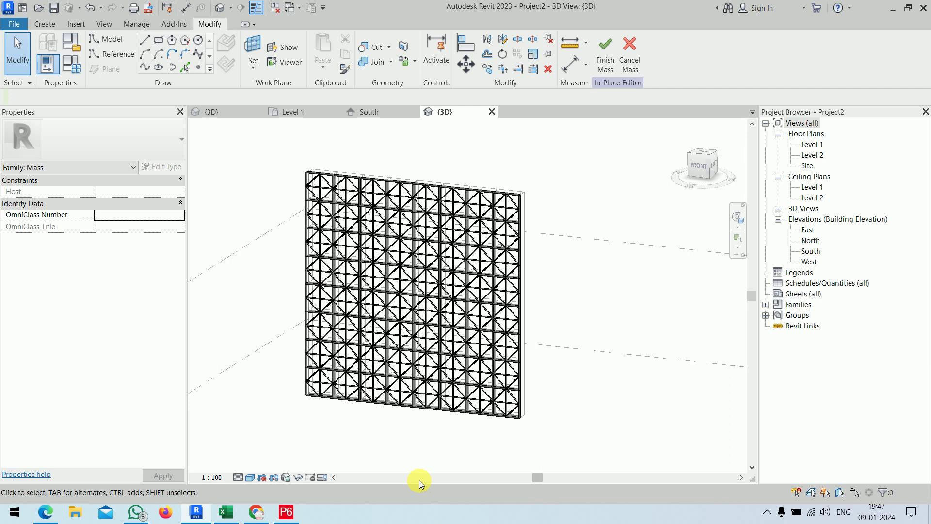
{"action": "mouse_move", "coordinate": [609, 324]}
{"action": "middle_mouse_down", "text": "shift"}
{"action": "mouse_move", "coordinate": [592, 285]}
{"action": "mouse_move", "coordinate": [392, 132]}
{"action": "middle_mouse_up", "text": "shift"}
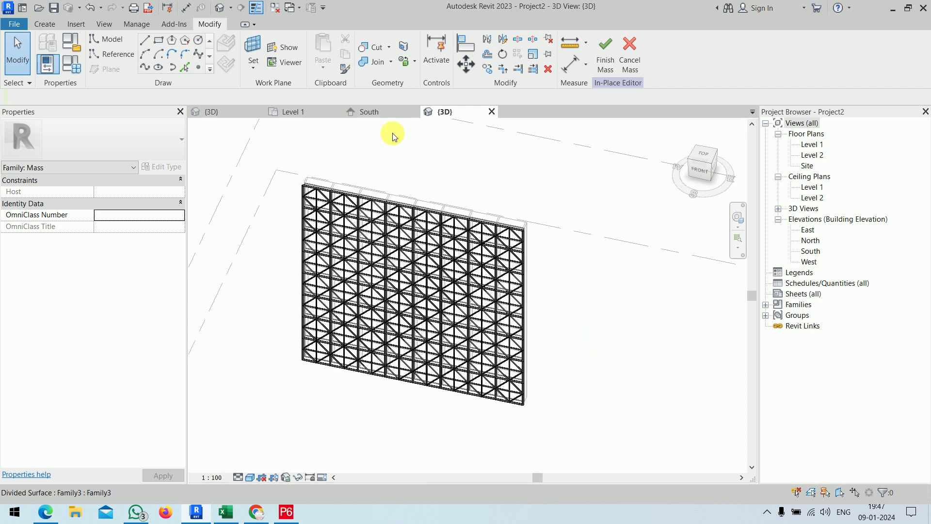
{"action": "left_click", "coordinate": [295, 112]}
Move the divided surface in the Level 1 plan from the circle centre onto the curtain wall line.
{"action": "scroll", "coordinate": [258, 304], "scroll_direction": "up", "scroll_amount": 2}
{"action": "scroll", "coordinate": [258, 304], "scroll_direction": "up", "scroll_amount": 2}
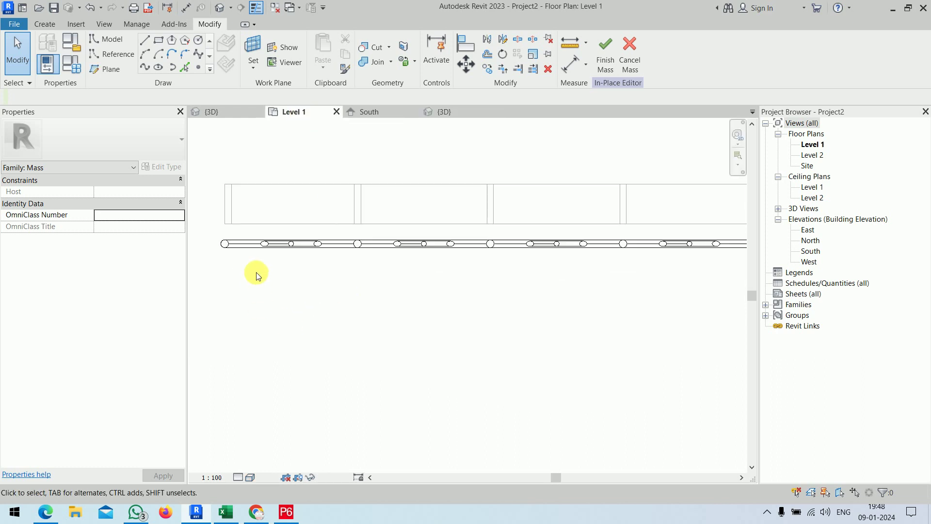
{"action": "left_click", "coordinate": [283, 250]}
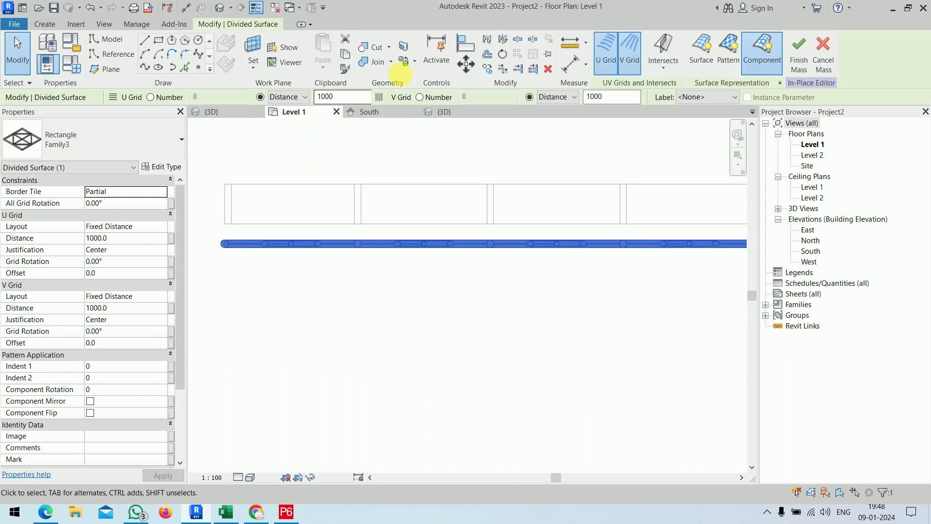
{"action": "left_click", "coordinate": [469, 68]}
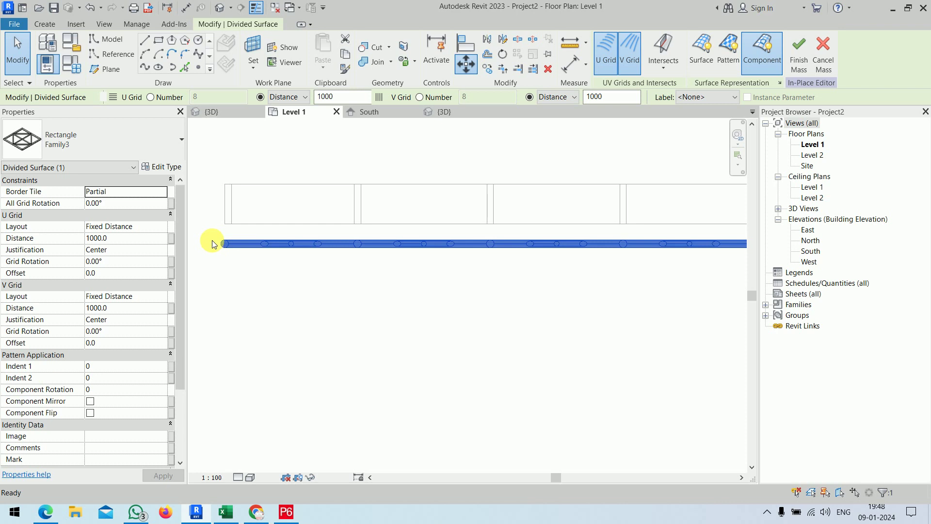
{"action": "scroll", "coordinate": [211, 239], "scroll_direction": "up", "scroll_amount": 2}
{"action": "scroll", "coordinate": [211, 239], "scroll_direction": "up", "scroll_amount": 2}
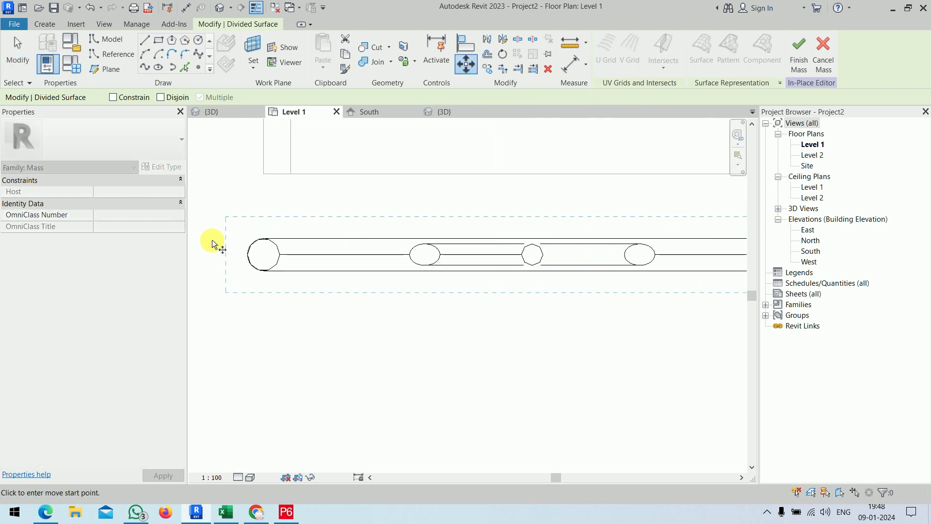
{"action": "left_click", "coordinate": [265, 243]}
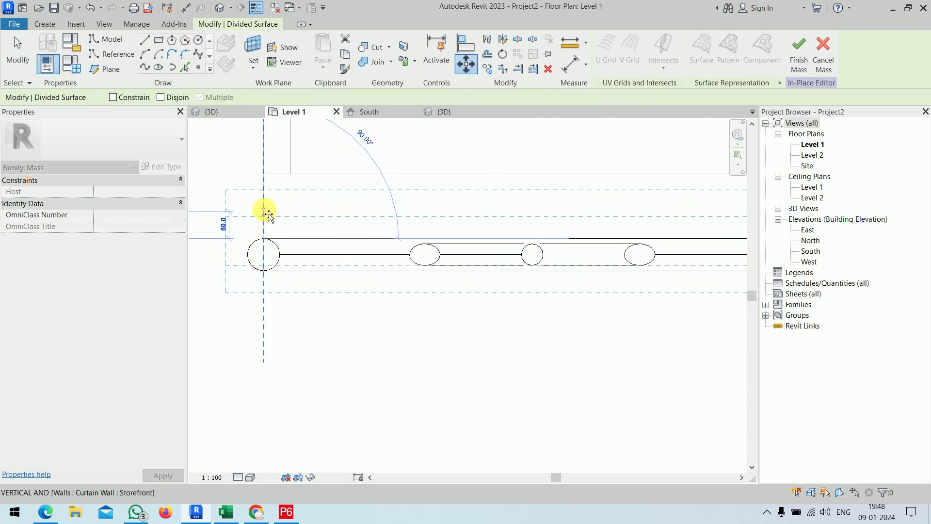
{"action": "left_click", "coordinate": [269, 181]}
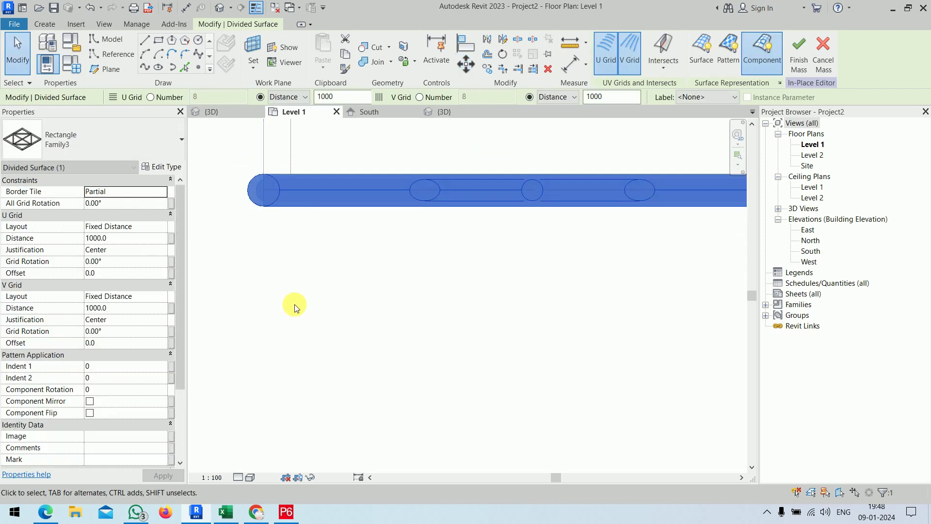
{"action": "left_click", "coordinate": [295, 304]}
Orbit, zoom and pan the project 3D view to inspect the tubular truss panels across the wall.
{"action": "left_click", "coordinate": [447, 111]}
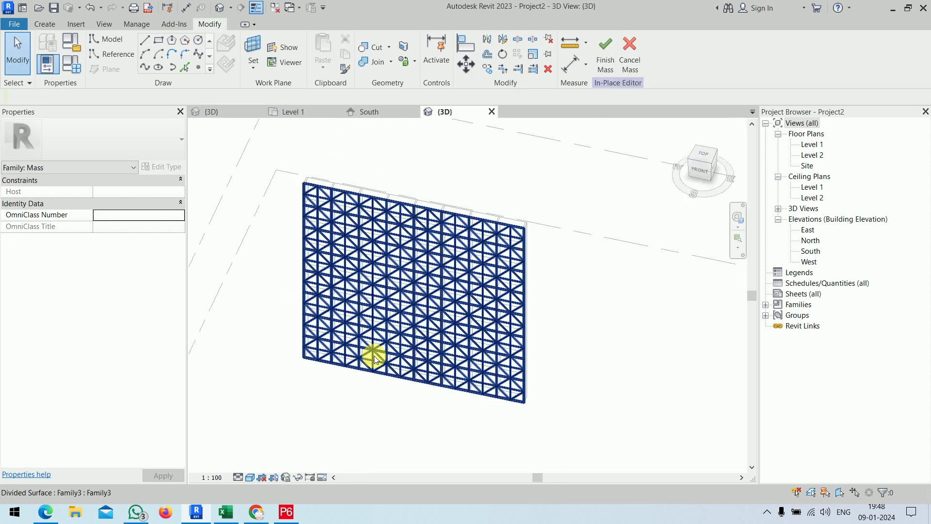
{"action": "mouse_move", "coordinate": [370, 461]}
{"action": "middle_mouse_down", "text": "shift"}
{"action": "mouse_move", "coordinate": [416, 318]}
{"action": "mouse_move", "coordinate": [515, 349]}
{"action": "mouse_move", "coordinate": [307, 374]}
{"action": "mouse_move", "coordinate": [210, 373]}
{"action": "mouse_move", "coordinate": [311, 343]}
{"action": "mouse_move", "coordinate": [449, 339]}
{"action": "middle_mouse_up", "text": "shift"}
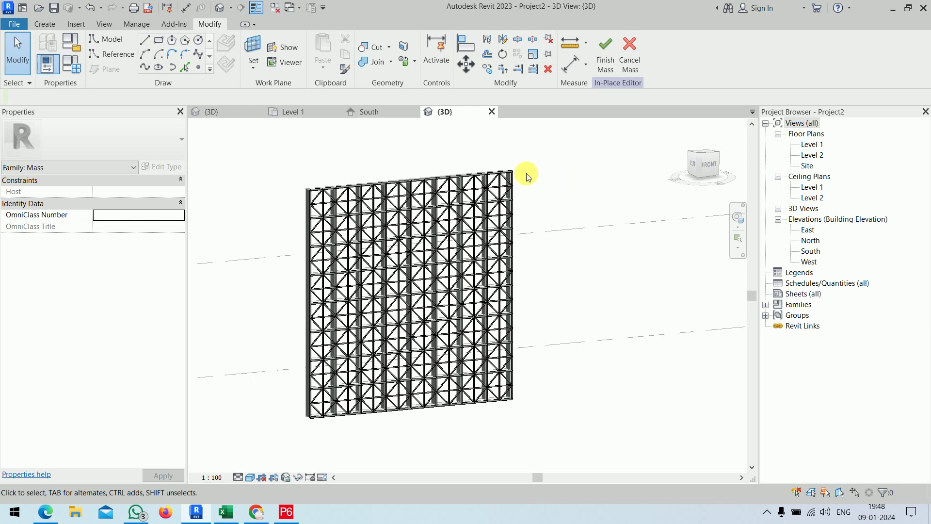
{"action": "scroll", "coordinate": [527, 175], "scroll_direction": "up", "scroll_amount": 5}
{"action": "scroll", "coordinate": [513, 170], "scroll_direction": "up", "scroll_amount": 5}
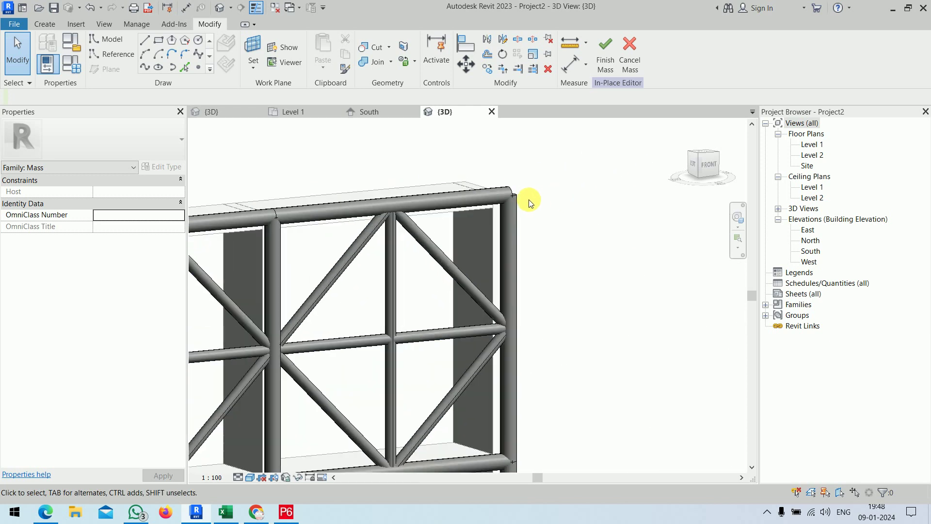
{"action": "scroll", "coordinate": [526, 202], "scroll_direction": "up", "scroll_amount": 2}
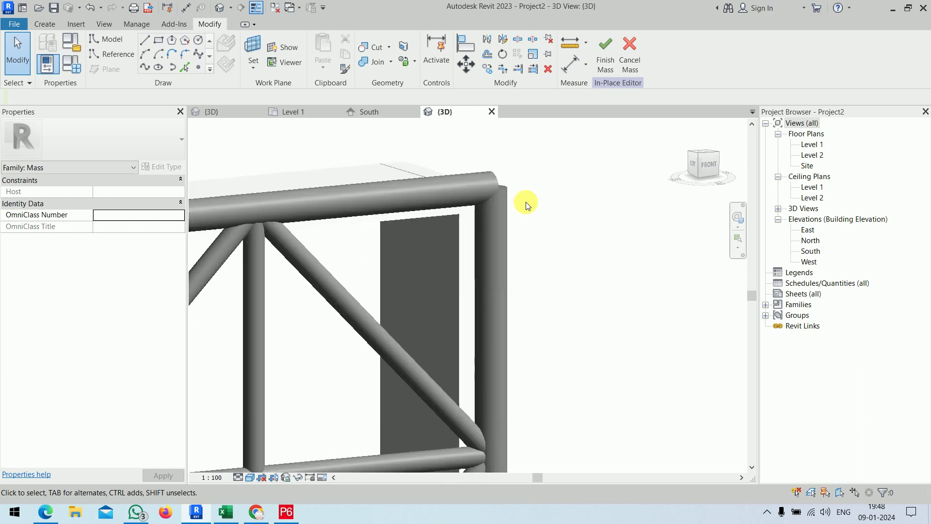
{"action": "scroll", "coordinate": [525, 202], "scroll_direction": "up", "scroll_amount": 3}
{"action": "scroll", "coordinate": [525, 201], "scroll_direction": "down", "scroll_amount": 5}
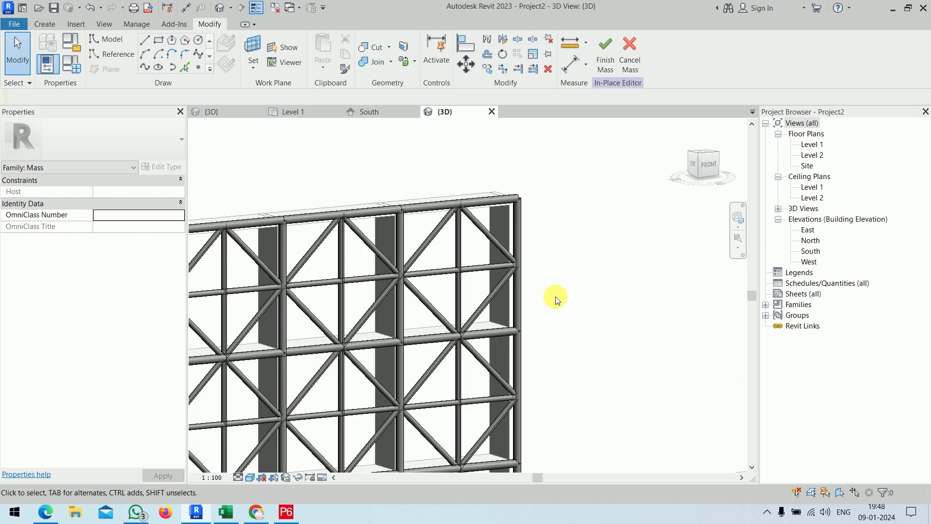
{"action": "mouse_move", "coordinate": [557, 297]}
{"action": "middle_mouse_down"}
{"action": "mouse_move", "coordinate": [565, 191]}
{"action": "mouse_move", "coordinate": [568, 334]}
{"action": "mouse_move", "coordinate": [577, 204]}
{"action": "mouse_move", "coordinate": [566, 276]}
{"action": "mouse_move", "coordinate": [573, 212]}
{"action": "middle_mouse_up"}
{"action": "middle_click_drag", "start_coordinate": [557, 258], "coordinate": [561, 201]}
Zoom out and back in over the panels, then bring up the Family3 3D view.
{"action": "scroll", "coordinate": [545, 378], "scroll_direction": "up", "scroll_amount": 3}
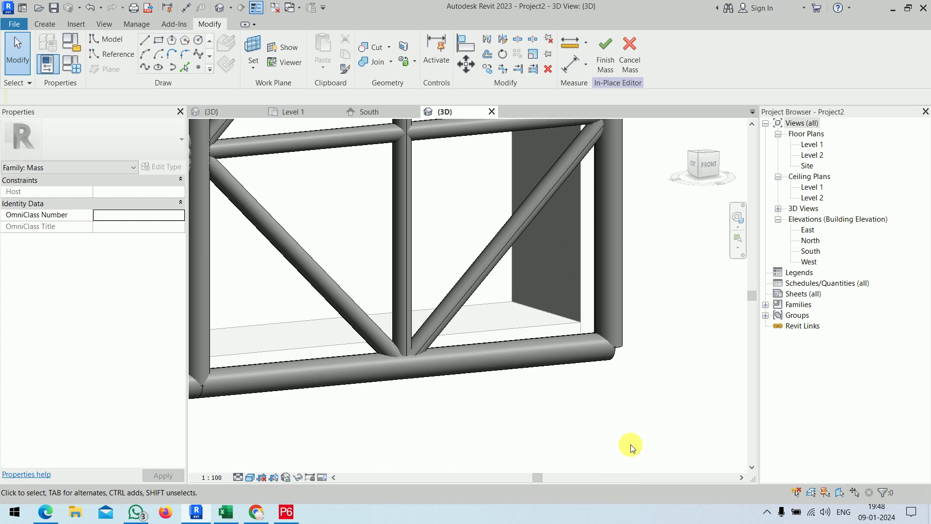
{"action": "scroll", "coordinate": [630, 444], "scroll_direction": "down", "scroll_amount": 2}
{"action": "scroll", "coordinate": [630, 444], "scroll_direction": "down", "scroll_amount": 2}
{"action": "scroll", "coordinate": [630, 444], "scroll_direction": "down", "scroll_amount": 2}
{"action": "scroll", "coordinate": [631, 445], "scroll_direction": "down", "scroll_amount": 1}
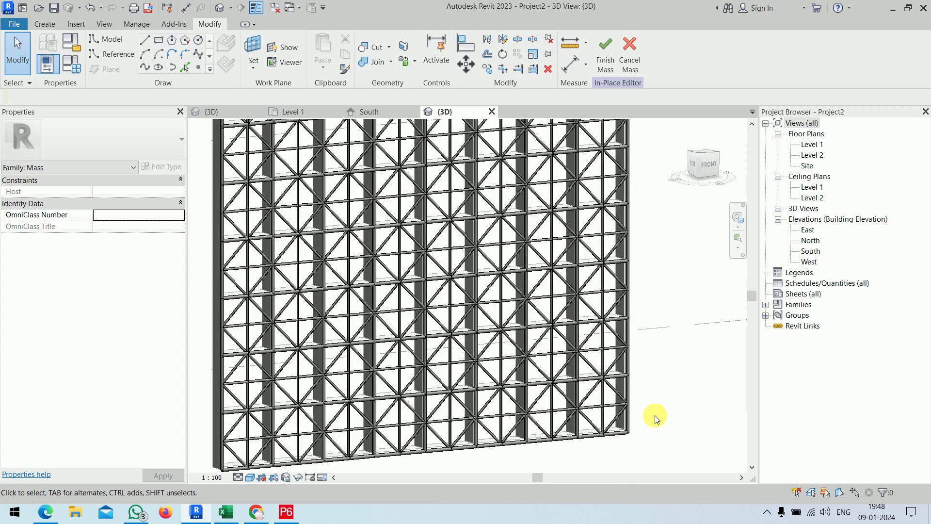
{"action": "scroll", "coordinate": [503, 349], "scroll_direction": "up", "scroll_amount": 1}
{"action": "scroll", "coordinate": [257, 378], "scroll_direction": "up", "scroll_amount": 1}
{"action": "scroll", "coordinate": [209, 365], "scroll_direction": "up", "scroll_amount": 3}
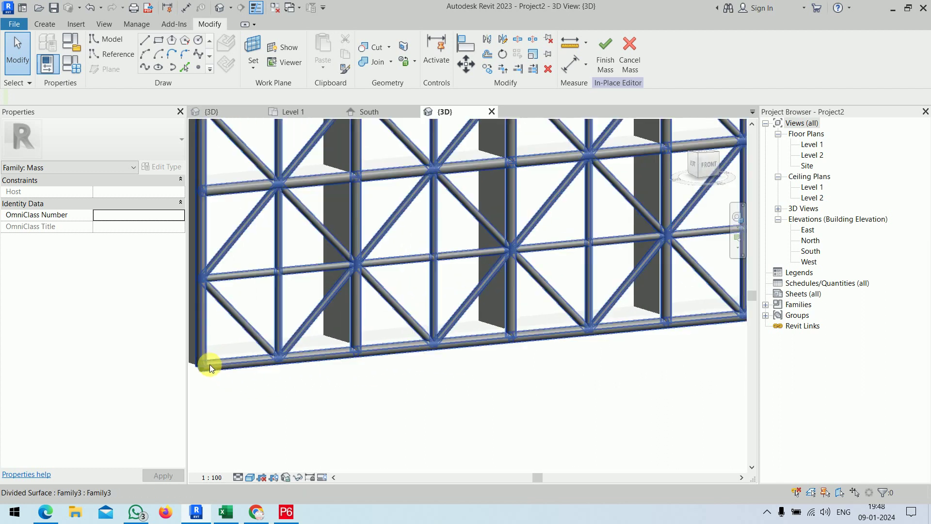
{"action": "scroll", "coordinate": [210, 365], "scroll_direction": "up", "scroll_amount": 1}
{"action": "scroll", "coordinate": [358, 416], "scroll_direction": "up", "scroll_amount": 1}
{"action": "scroll", "coordinate": [468, 443], "scroll_direction": "up", "scroll_amount": 1}
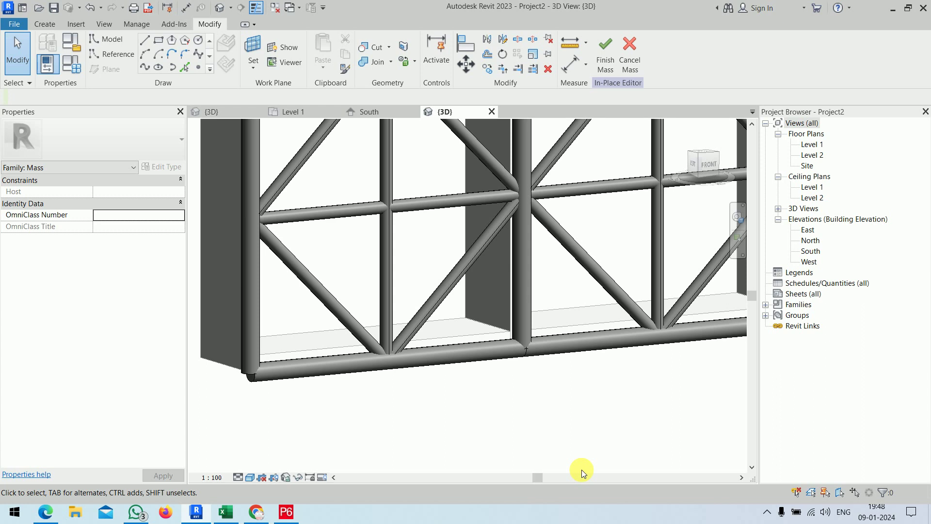
{"action": "left_click", "coordinate": [228, 110]}
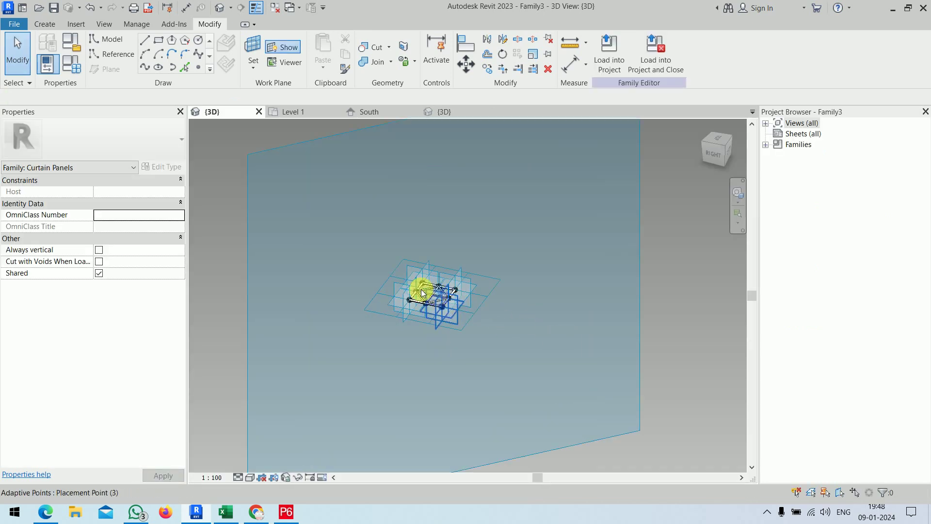
Delete the bottom and left outer frame tubes of the curtain panel.
{"action": "scroll", "coordinate": [422, 292], "scroll_direction": "up", "scroll_amount": 3}
{"action": "scroll", "coordinate": [409, 289], "scroll_direction": "up", "scroll_amount": 2}
{"action": "scroll", "coordinate": [388, 291], "scroll_direction": "up", "scroll_amount": 2}
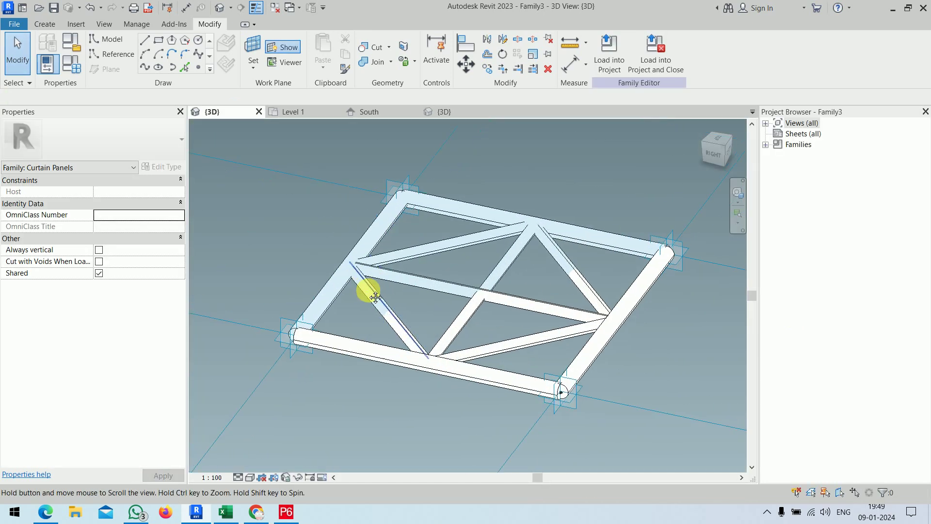
{"action": "left_click", "coordinate": [344, 338]}
{"action": "key", "text": "Delete"}
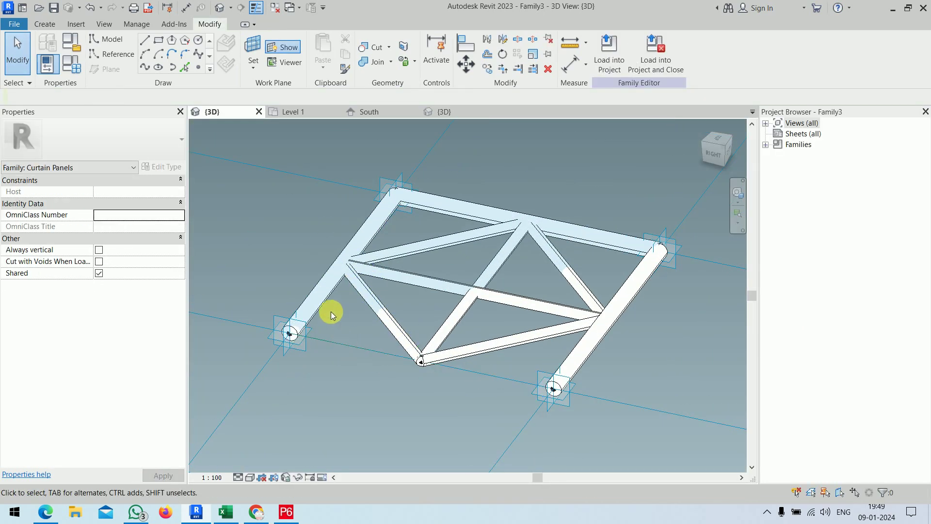
{"action": "left_click", "coordinate": [326, 297]}
{"action": "left_click", "coordinate": [277, 237]}
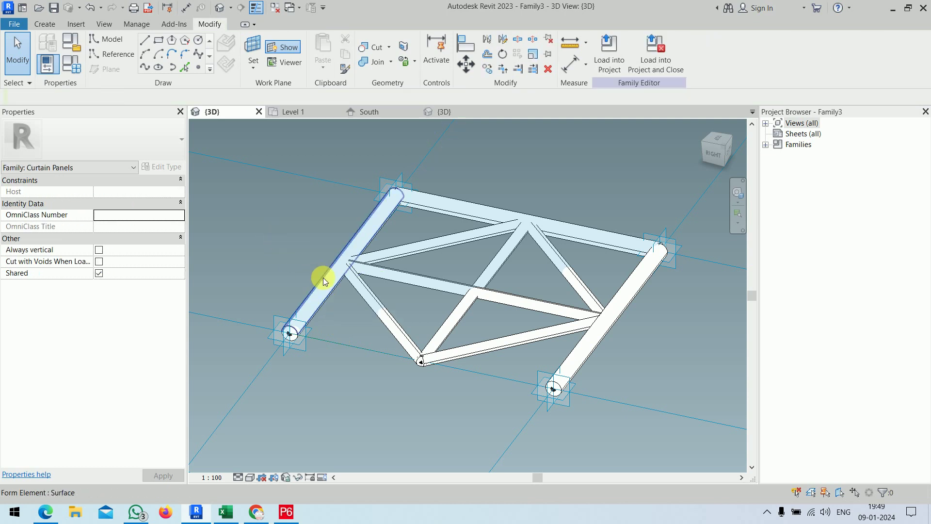
{"action": "left_click", "coordinate": [323, 277]}
{"action": "key", "text": "Delete"}
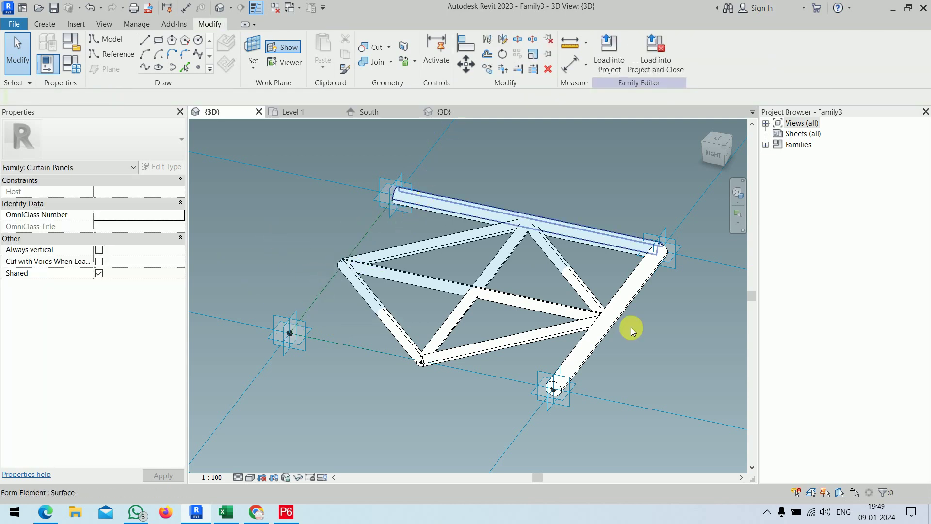
Delete the top and right outer frame tubes, briefly starting and cancelling Model Line.
{"action": "left_click", "coordinate": [631, 328]}
{"action": "key", "text": "Delete"}
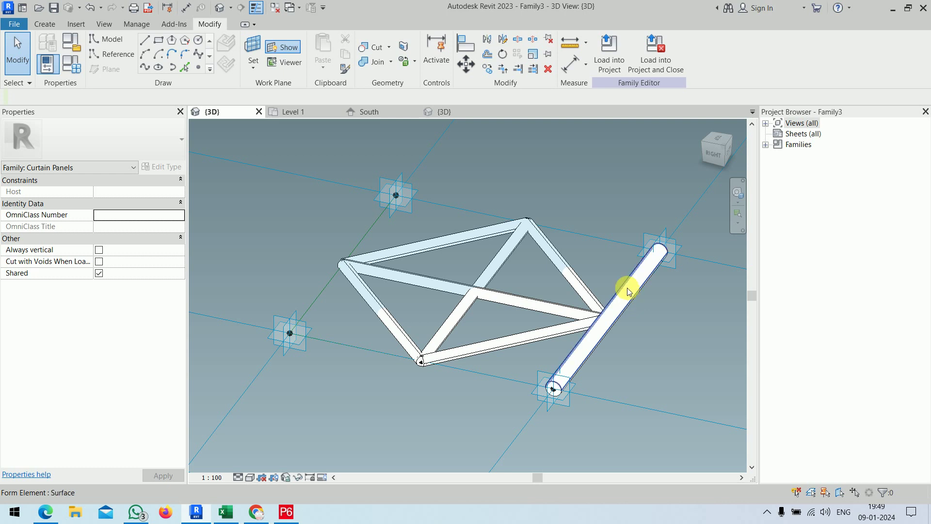
{"action": "left_click", "coordinate": [628, 291]}
{"action": "key", "text": "Delete"}
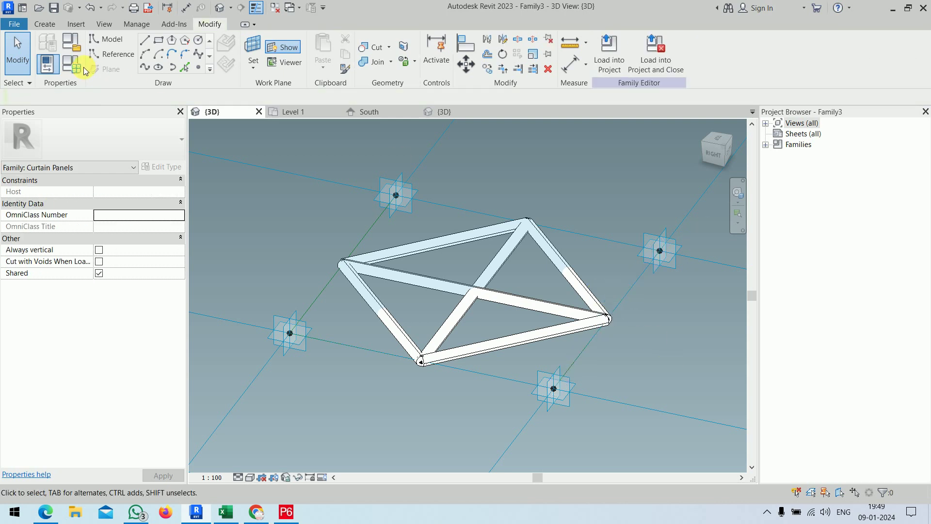
{"action": "left_click", "coordinate": [164, 41]}
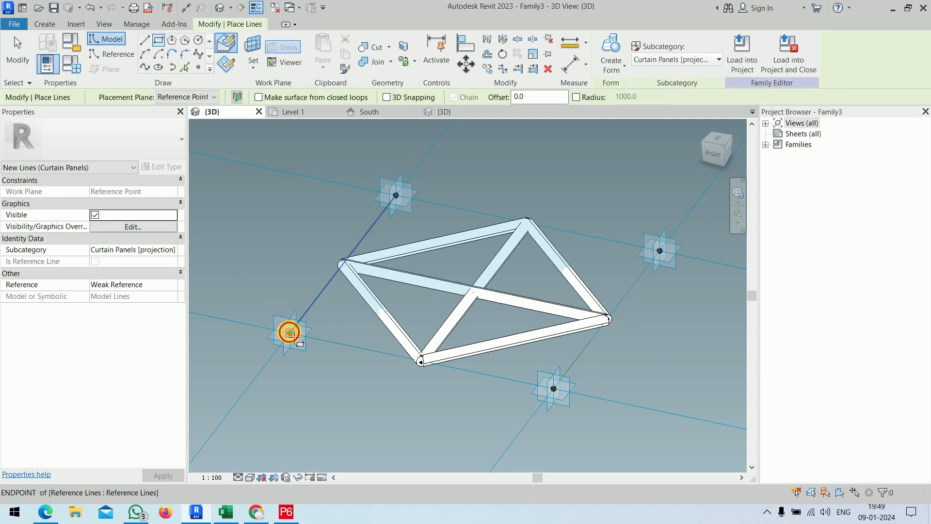
{"action": "key", "text": "Escape"}
{"action": "key", "text": "Escape"}
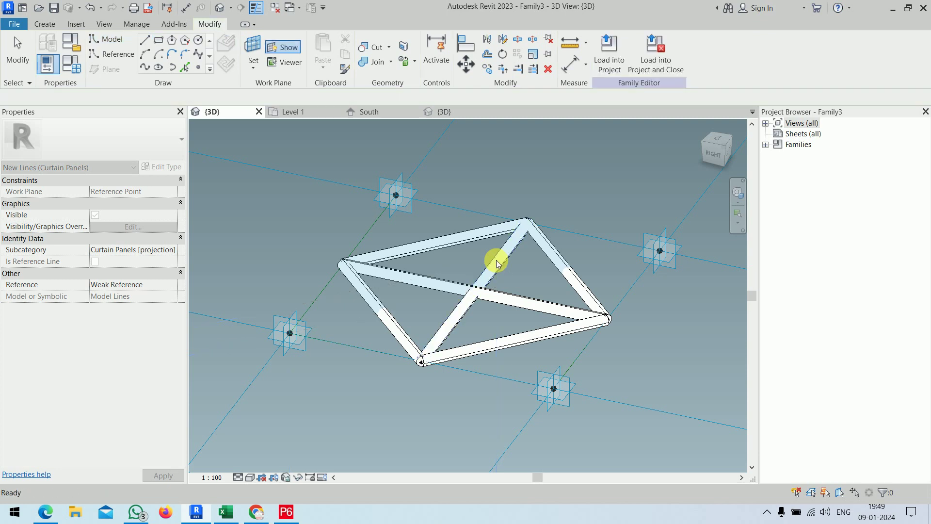
{"action": "scroll", "coordinate": [323, 207], "scroll_direction": "down", "scroll_amount": 2}
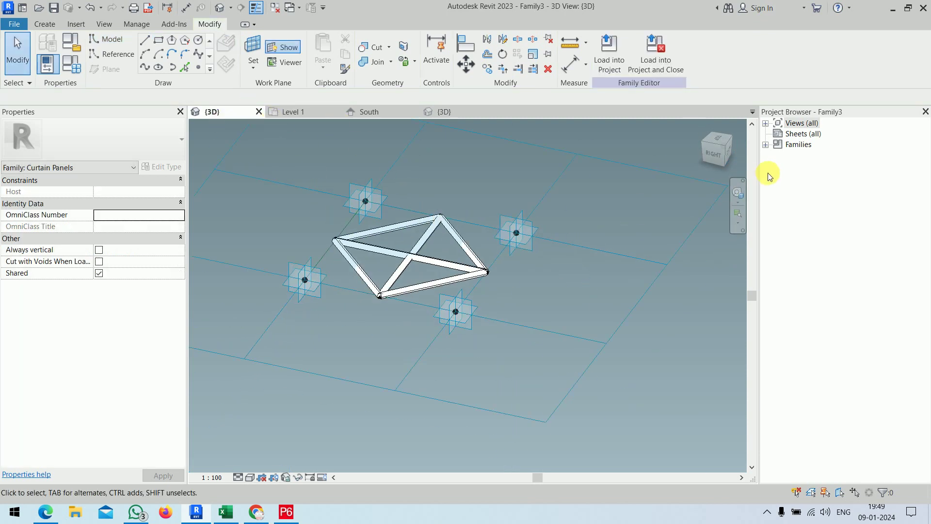
Open the Level 1 floor plan and set Level 1 as the work plane.
{"action": "left_click", "coordinate": [776, 123]}
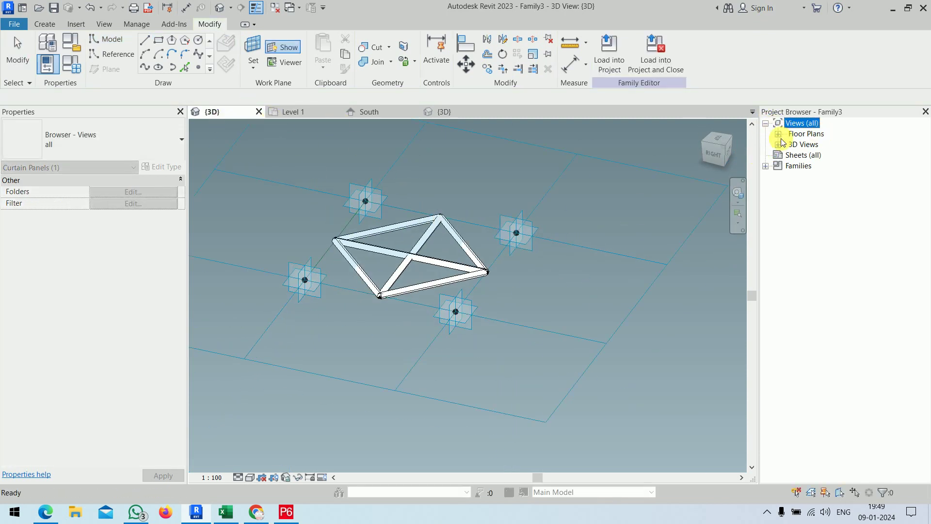
{"action": "left_click", "coordinate": [777, 133]}
{"action": "double_click", "coordinate": [812, 144]}
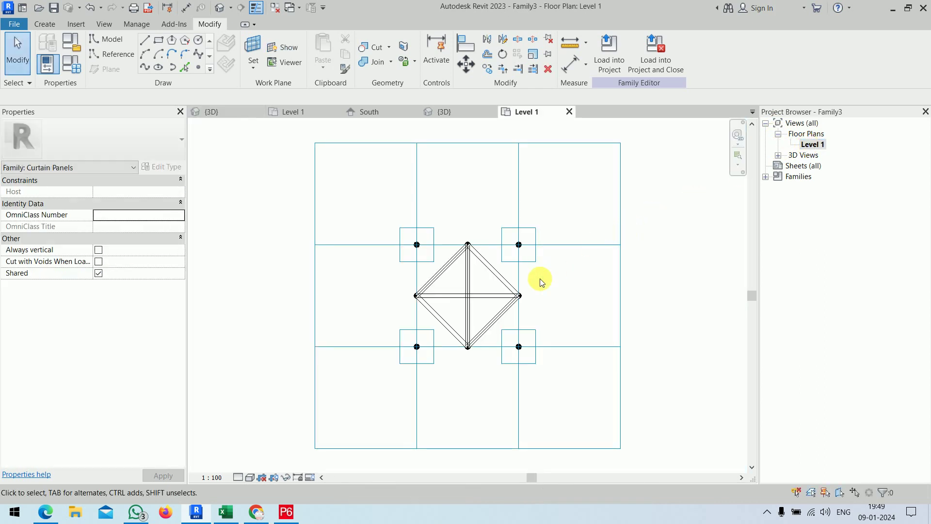
{"action": "left_click", "coordinate": [257, 48]}
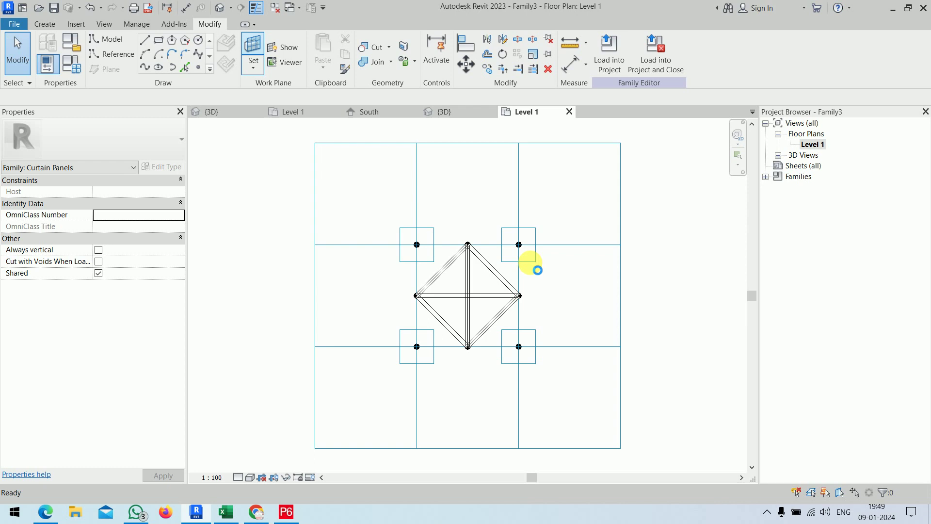
{"action": "left_click", "coordinate": [412, 277]}
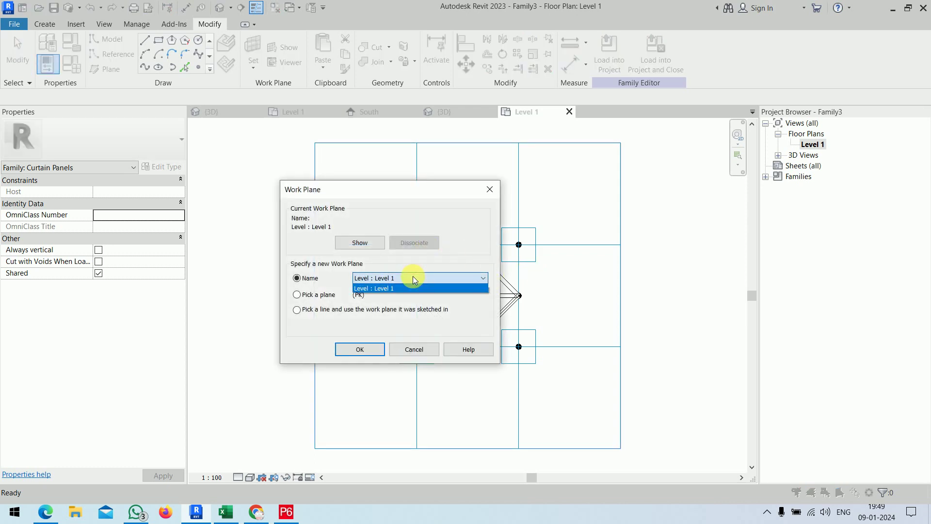
{"action": "left_click", "coordinate": [410, 288]}
{"action": "left_click", "coordinate": [359, 349]}
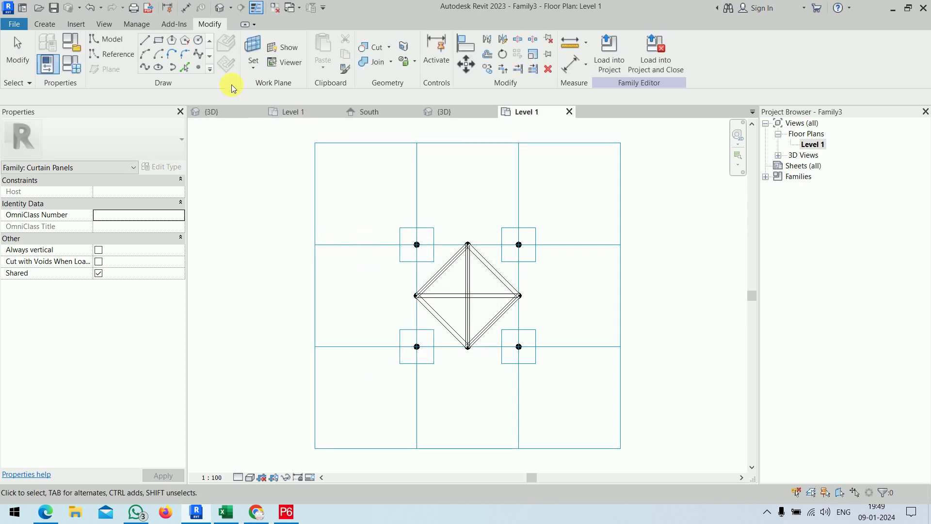
Draw a rectangle of model lines from the top-left to the bottom-right reference point.
{"action": "left_click", "coordinate": [158, 40]}
{"action": "scroll", "coordinate": [441, 302], "scroll_direction": "up", "scroll_amount": 3}
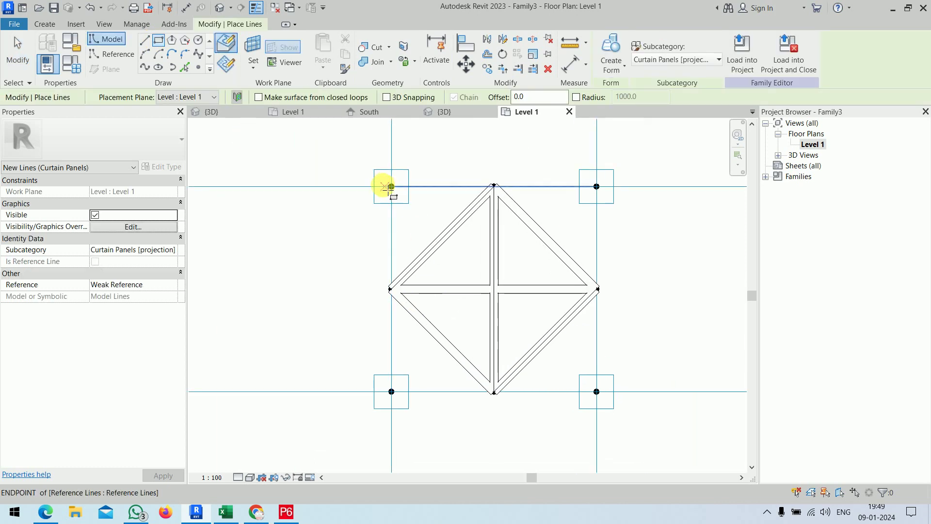
{"action": "left_click", "coordinate": [391, 186]}
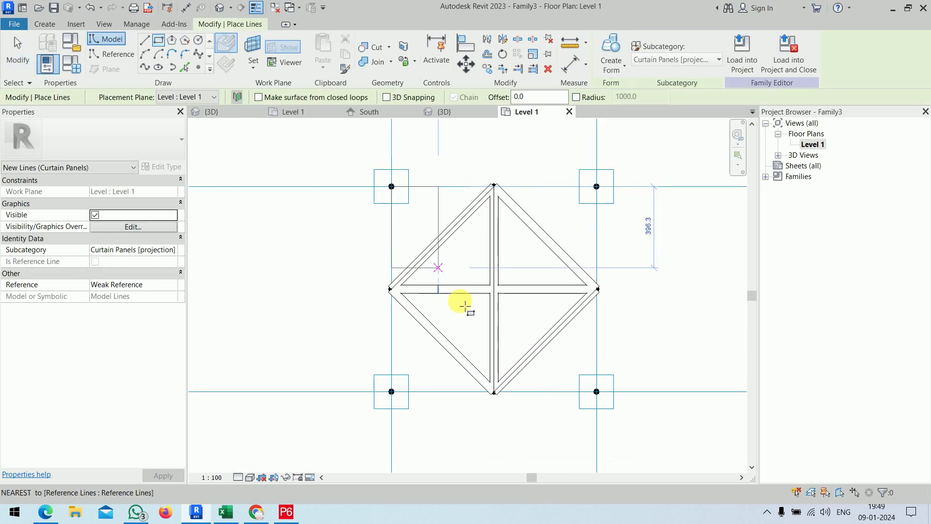
{"action": "left_click", "coordinate": [597, 391]}
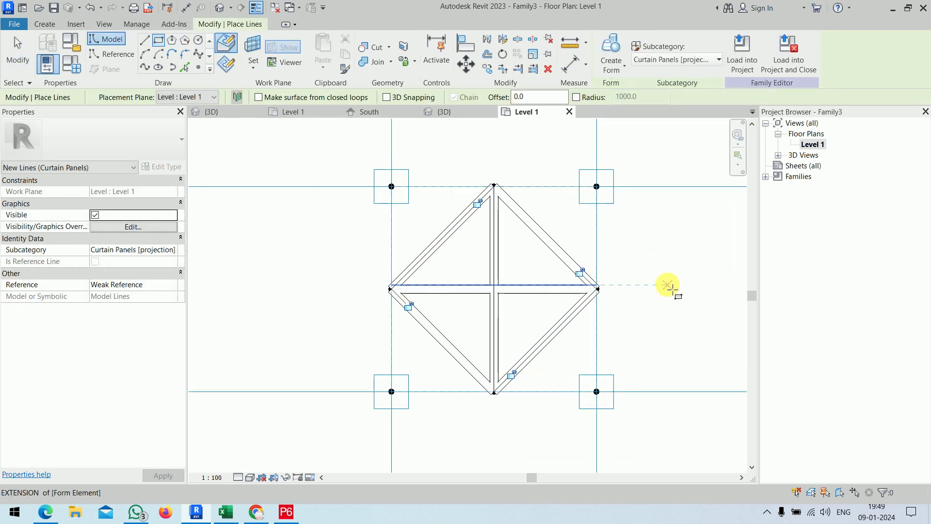
{"action": "key", "text": "Escape"}
{"action": "key", "text": "Escape"}
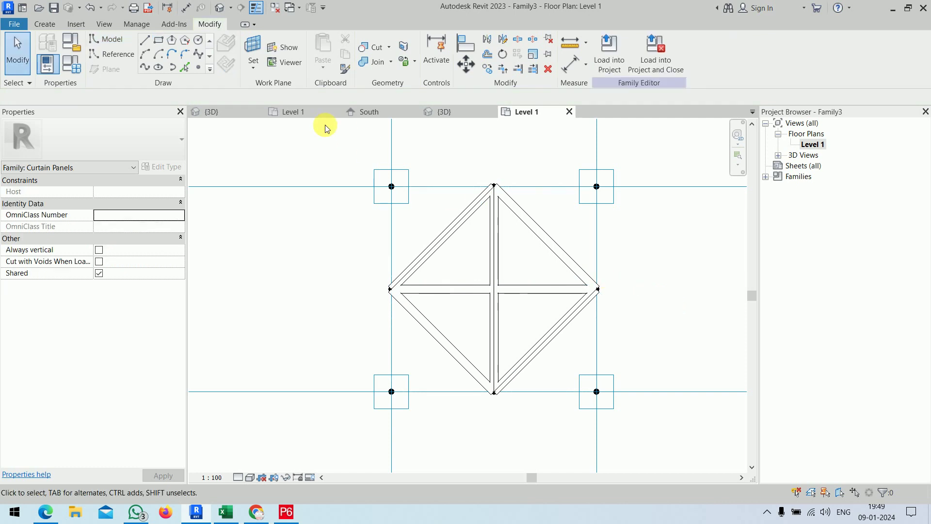
In the family 3D view, draw a circle on the corner reference point's work plane.
{"action": "left_click", "coordinate": [231, 109]}
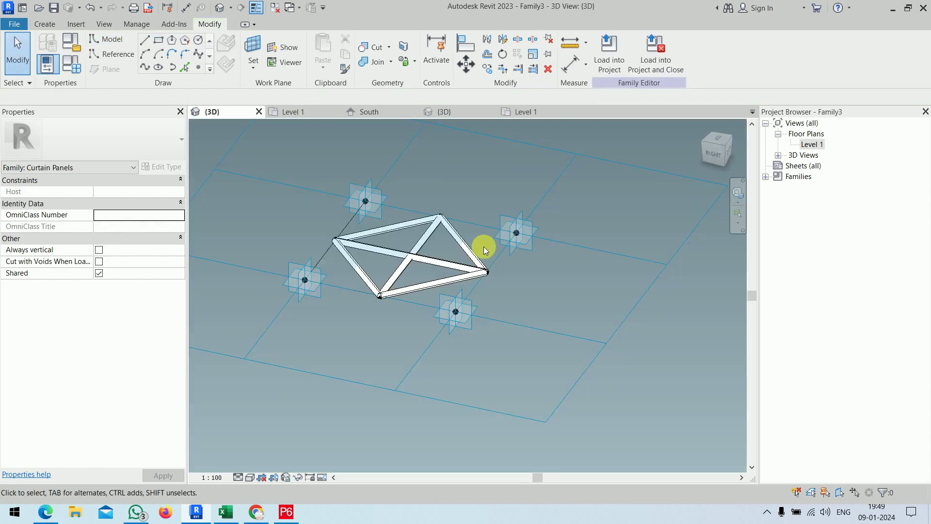
{"action": "scroll", "coordinate": [428, 293], "scroll_direction": "up", "scroll_amount": 2}
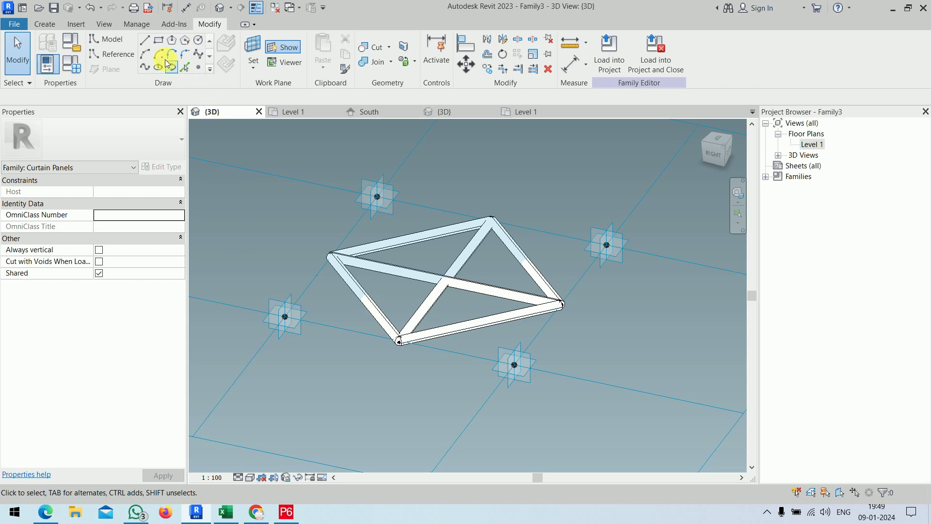
{"action": "left_click", "coordinate": [254, 48]}
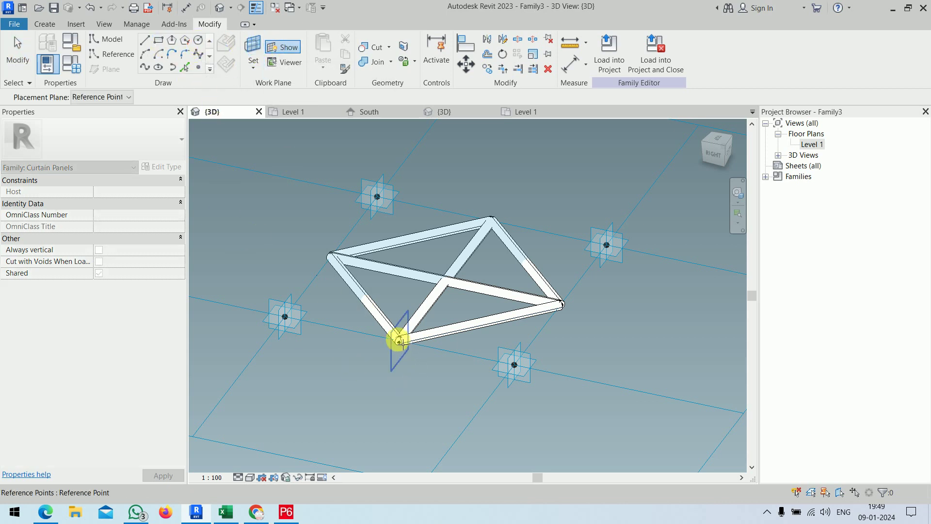
{"action": "left_click", "coordinate": [394, 337]}
{"action": "middle_click_drag", "start_coordinate": [436, 410], "coordinate": [293, 145], "text": "shift"}
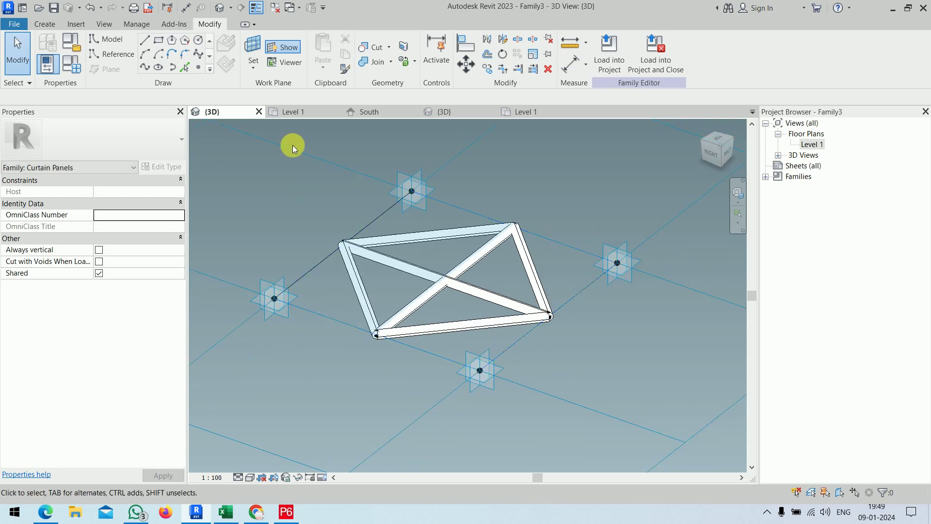
{"action": "left_click", "coordinate": [197, 40]}
{"action": "scroll", "coordinate": [380, 348], "scroll_direction": "up", "scroll_amount": 3}
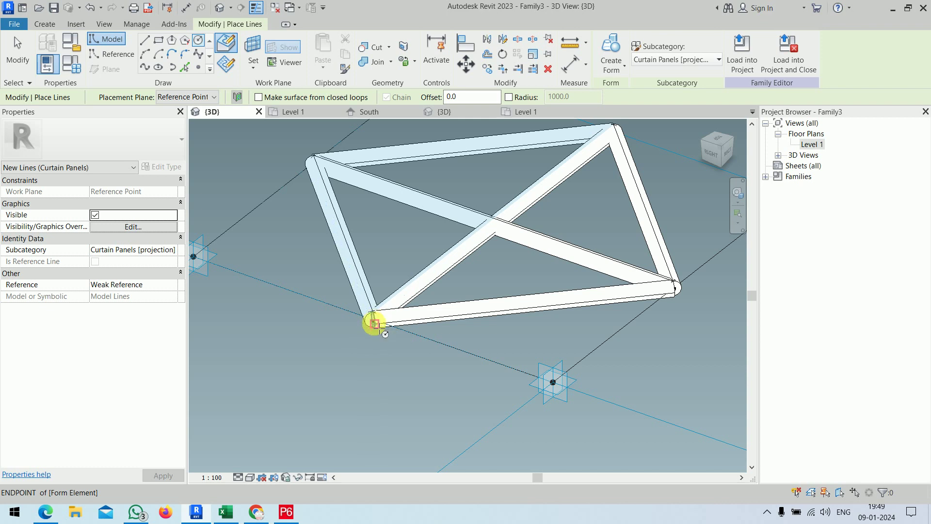
{"action": "left_click", "coordinate": [377, 319]}
{"action": "left_click", "coordinate": [390, 302]}
{"action": "scroll", "coordinate": [312, 285], "scroll_direction": "down", "scroll_amount": 1}
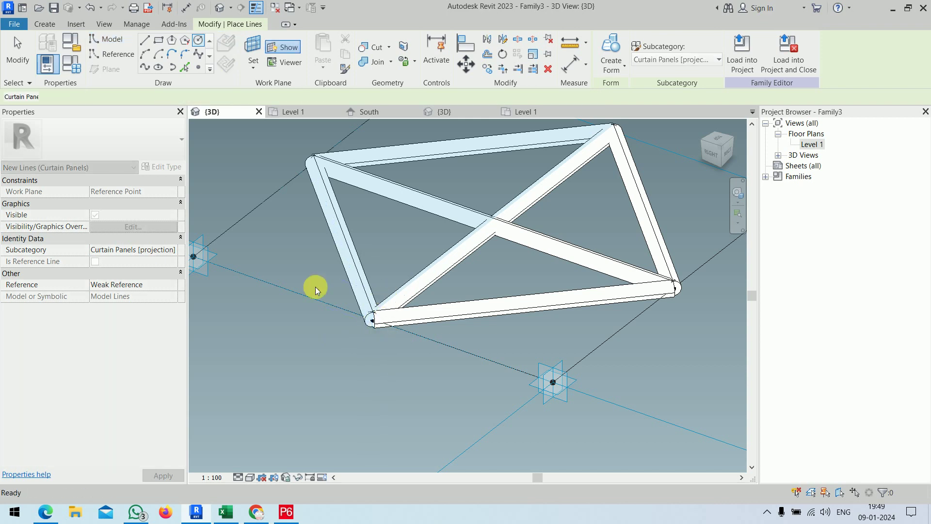
{"action": "scroll", "coordinate": [292, 266], "scroll_direction": "down", "scroll_amount": 1}
{"action": "middle_click_drag", "start_coordinate": [293, 265], "coordinate": [332, 318]}
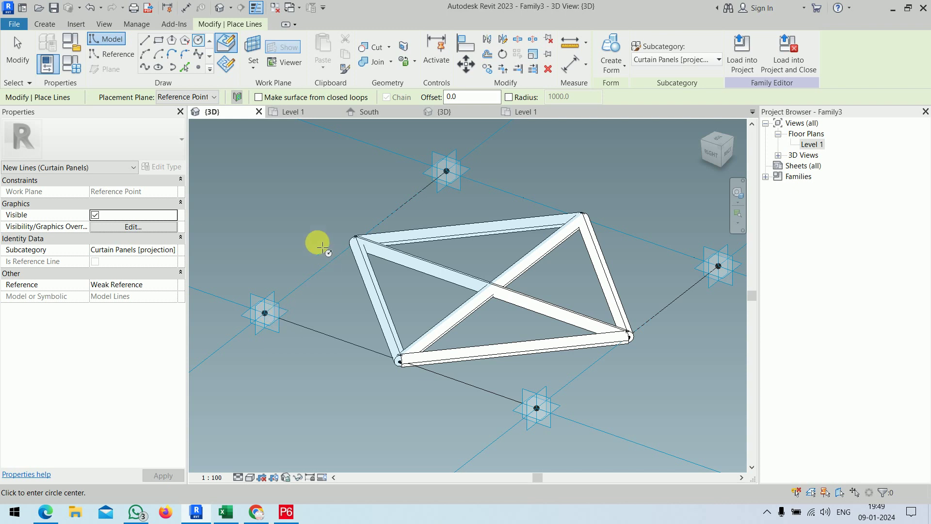
{"action": "key", "text": "Escape"}
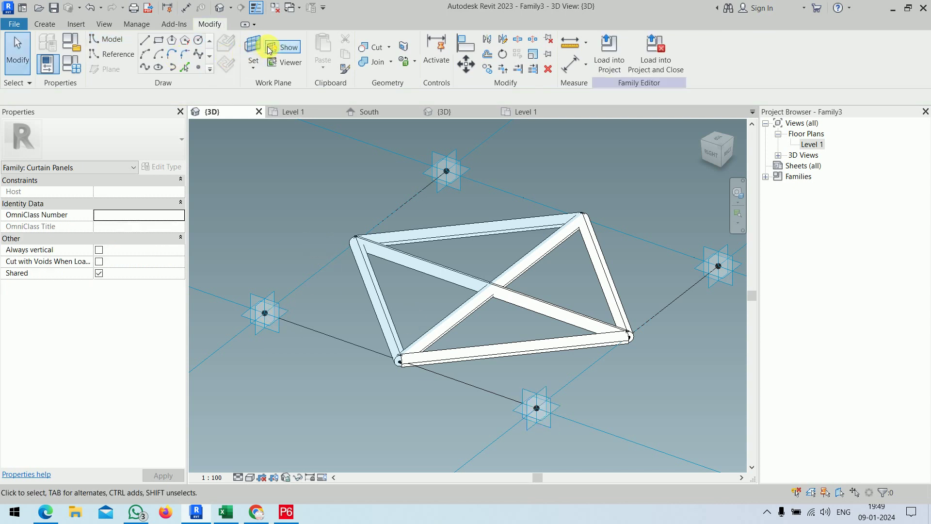
Draw a radius-30 circle on the lower placement point and make a solid tube with the edge lines.
{"action": "left_click", "coordinate": [258, 47]}
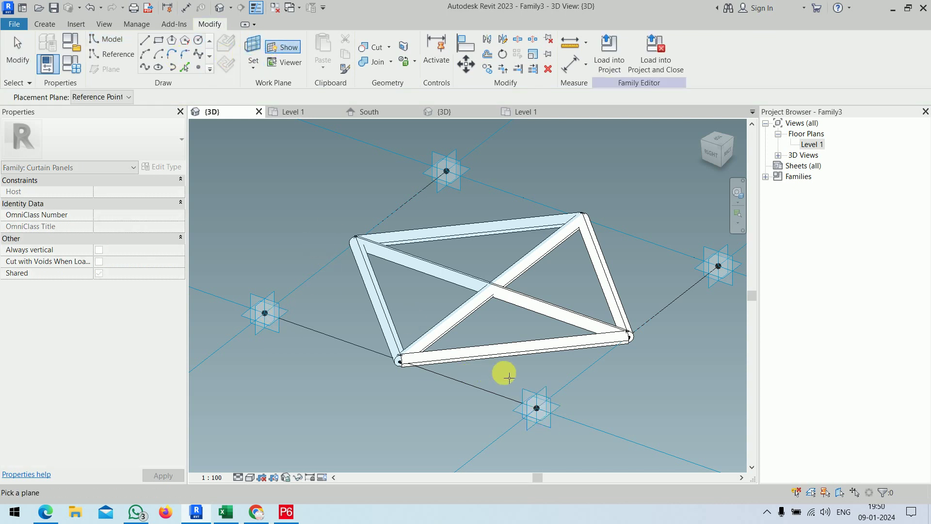
{"action": "left_click", "coordinate": [544, 385]}
{"action": "middle_click_drag", "start_coordinate": [584, 396], "coordinate": [415, 326]}
{"action": "scroll", "coordinate": [437, 301], "scroll_direction": "up", "scroll_amount": 4}
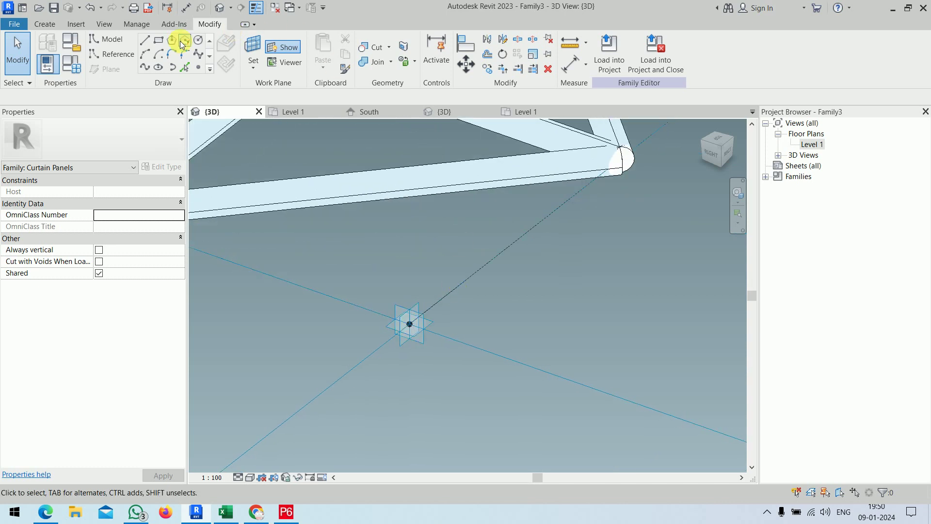
{"action": "left_click", "coordinate": [205, 43]}
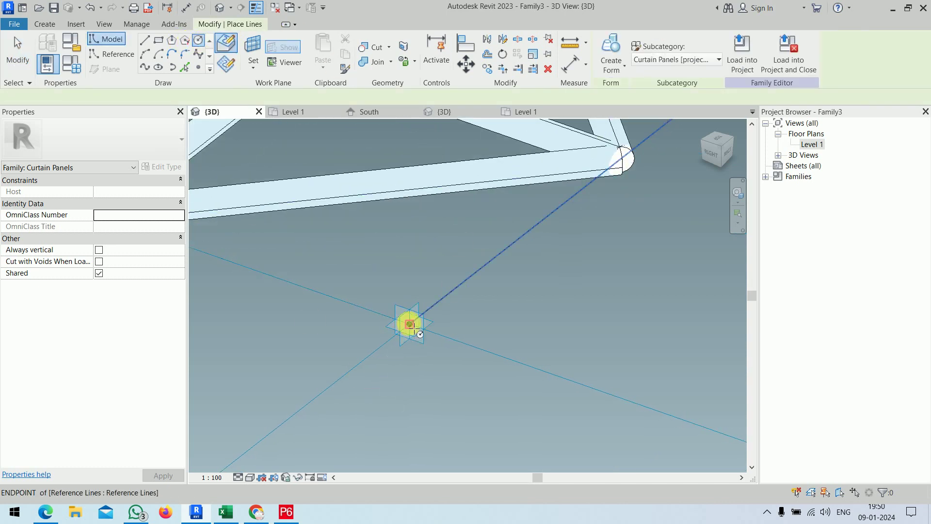
{"action": "left_click", "coordinate": [414, 327]}
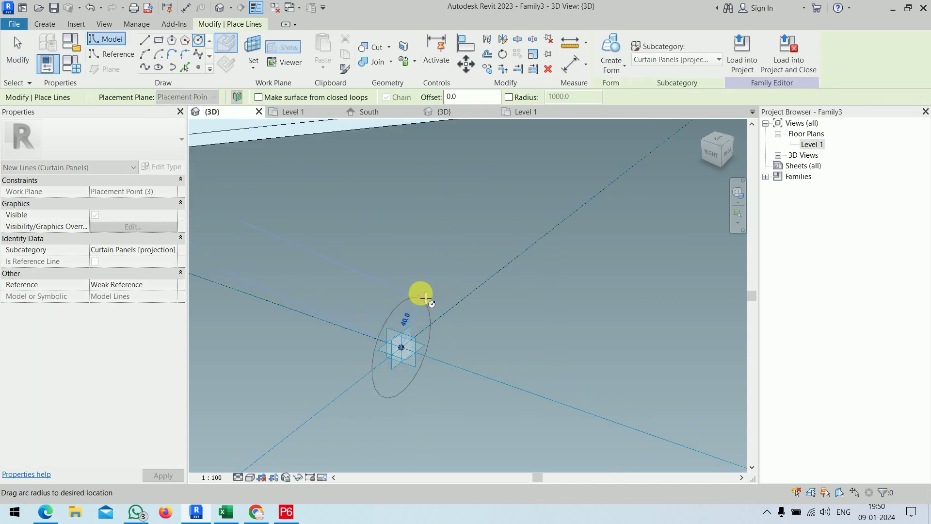
{"action": "left_click", "coordinate": [422, 309]}
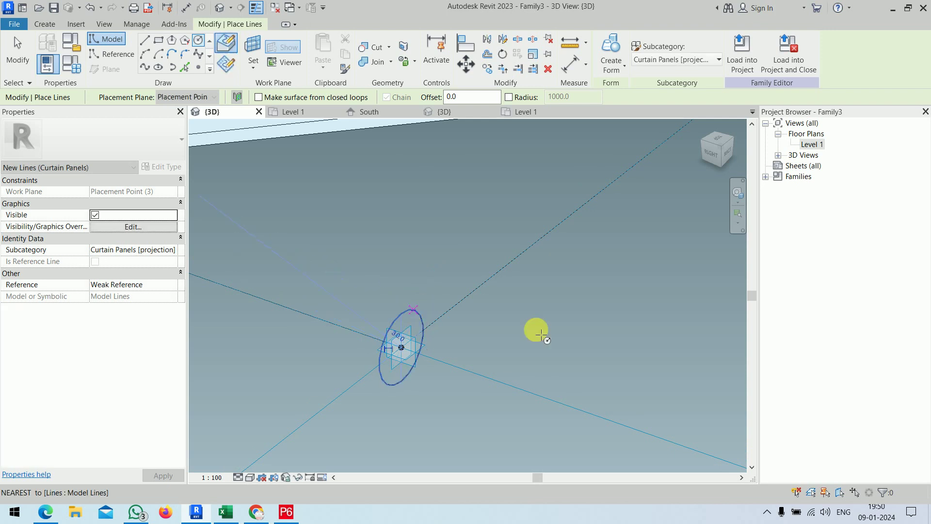
{"action": "key", "text": "Escape"}
{"action": "key", "text": "Escape"}
{"action": "left_click_drag", "start_coordinate": [371, 277], "coordinate": [312, 321]}
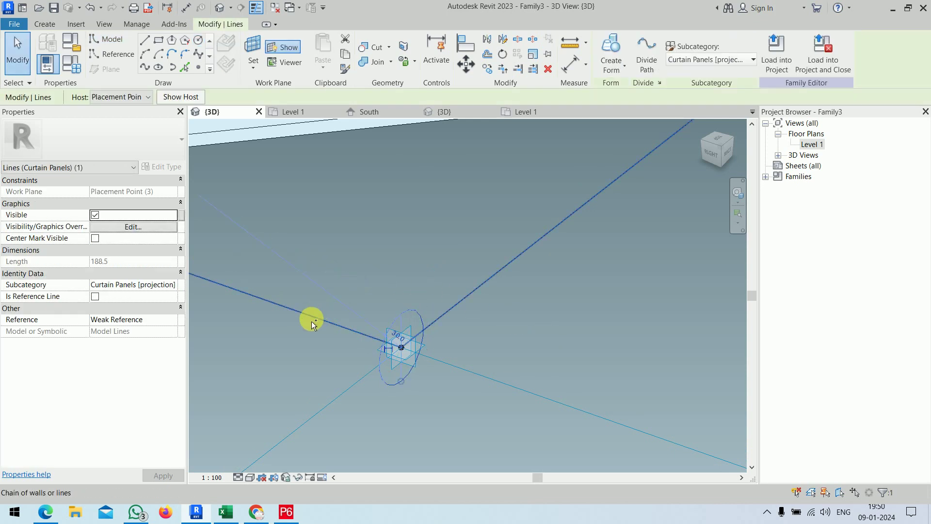
{"action": "left_click", "coordinate": [611, 54]}
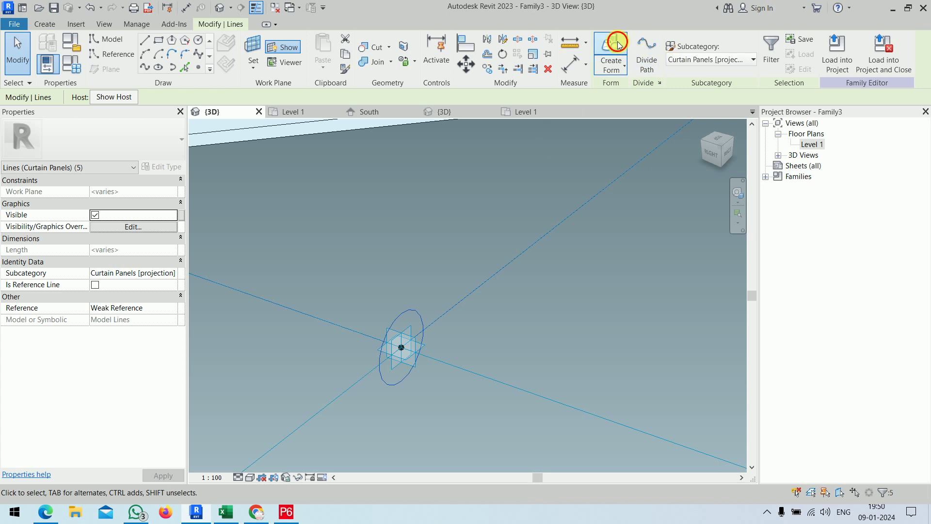
Load Family3 into the project, overwriting the existing version and its parameter values.
{"action": "scroll", "coordinate": [574, 284], "scroll_direction": "down", "scroll_amount": 5}
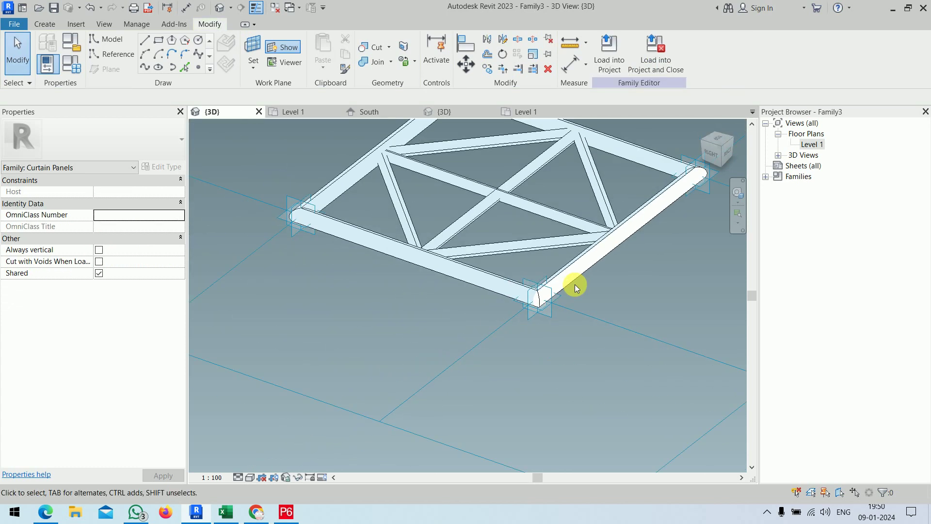
{"action": "scroll", "coordinate": [575, 285], "scroll_direction": "down", "scroll_amount": 3}
{"action": "scroll", "coordinate": [562, 276], "scroll_direction": "down", "scroll_amount": 2}
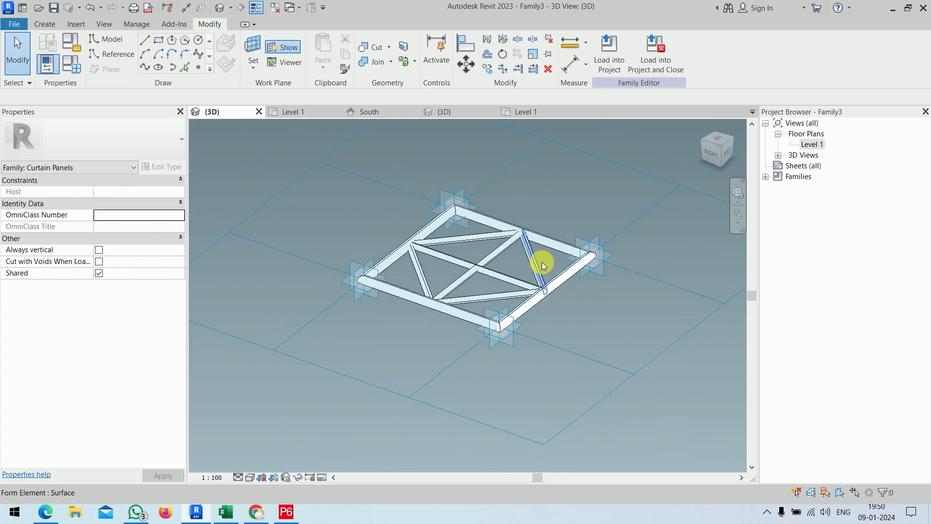
{"action": "left_click", "coordinate": [614, 59]}
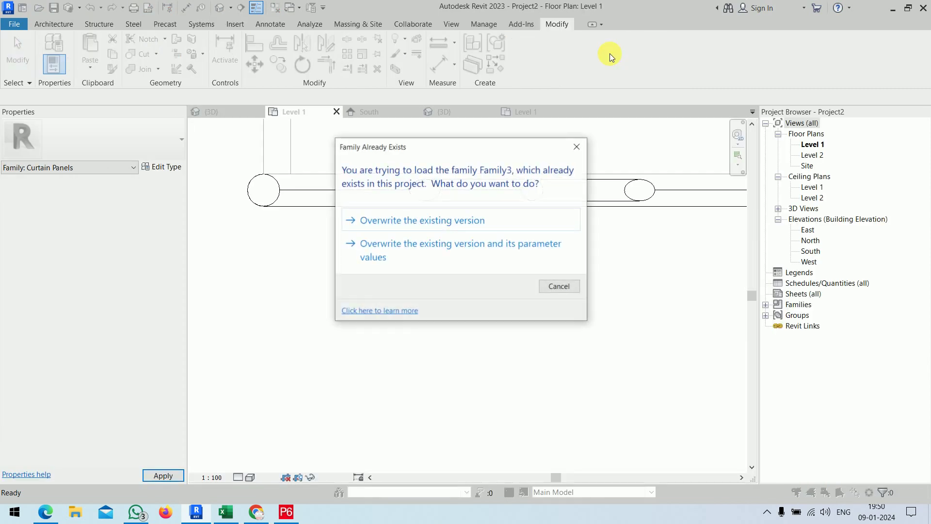
{"action": "left_click", "coordinate": [437, 252]}
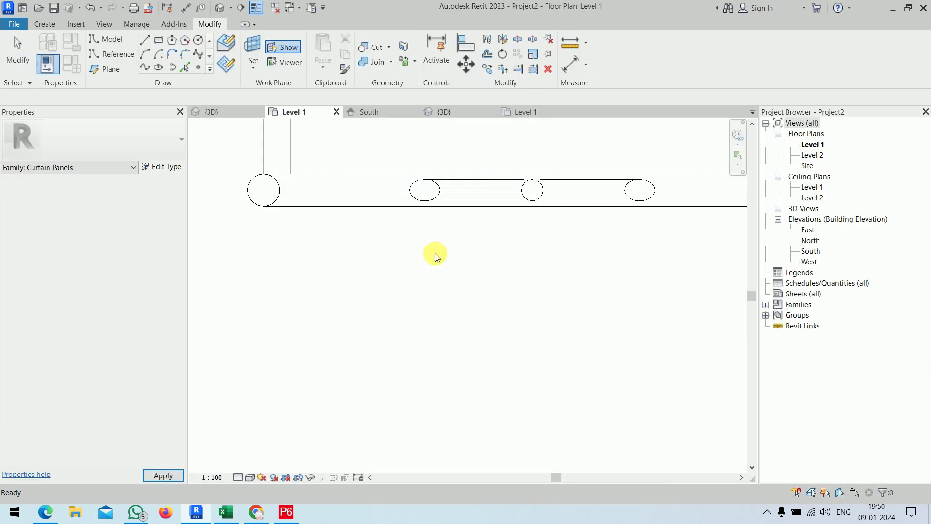
Show Project2's 3D view and zoom out over the updated truss panels on the facade.
{"action": "left_click", "coordinate": [217, 111]}
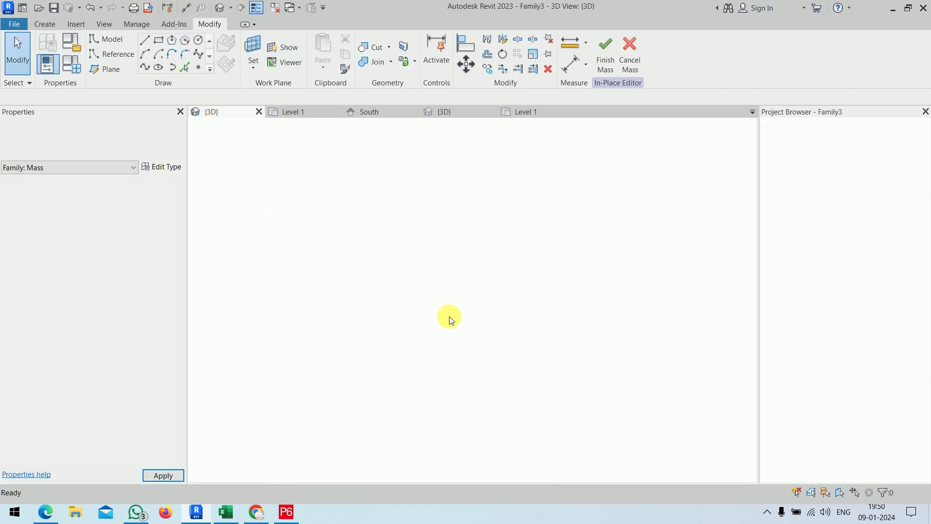
{"action": "left_click", "coordinate": [468, 116]}
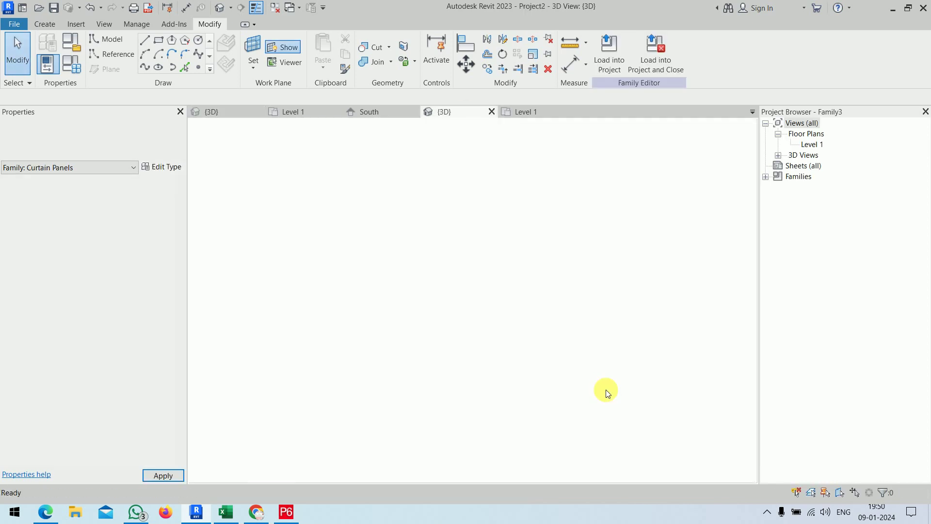
{"action": "scroll", "coordinate": [240, 381], "scroll_direction": "up", "scroll_amount": 3}
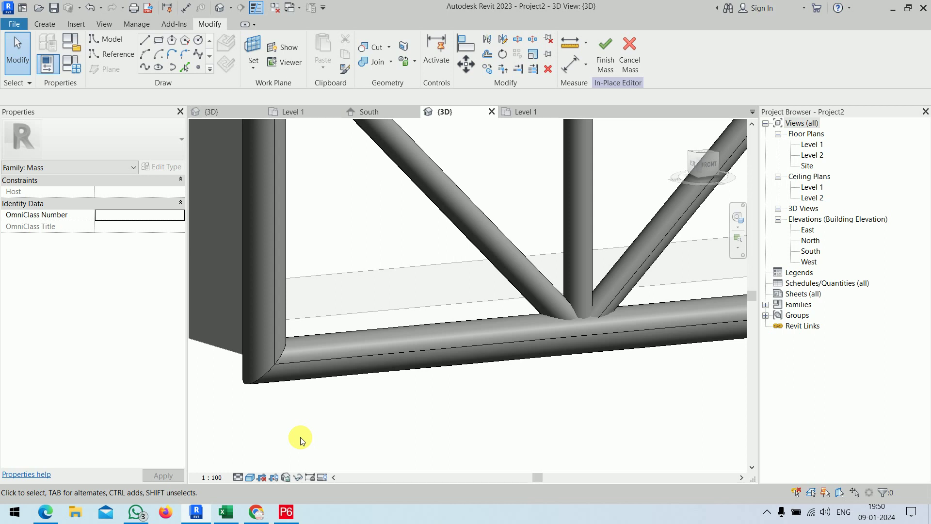
{"action": "scroll", "coordinate": [359, 349], "scroll_direction": "down", "scroll_amount": 3}
{"action": "scroll", "coordinate": [412, 305], "scroll_direction": "down", "scroll_amount": 3}
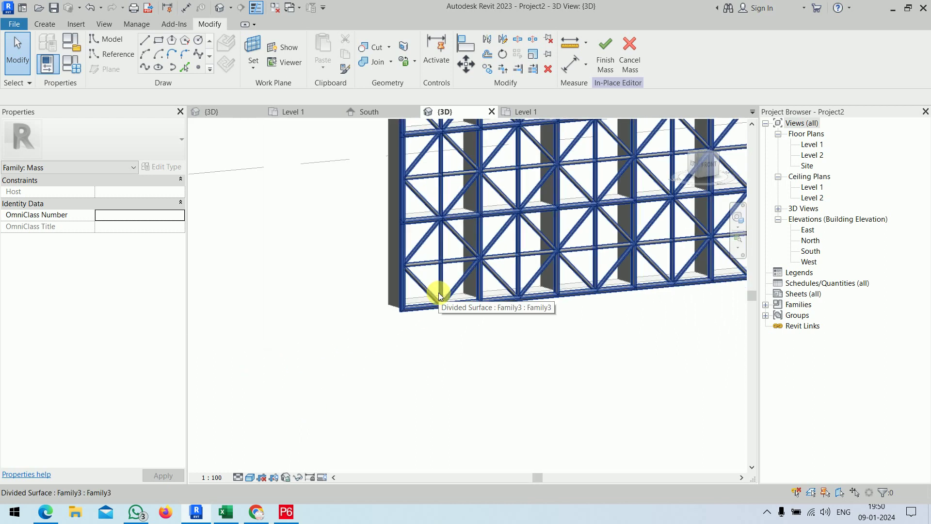
{"action": "scroll", "coordinate": [441, 287], "scroll_direction": "down", "scroll_amount": 2}
{"action": "scroll", "coordinate": [445, 281], "scroll_direction": "down", "scroll_amount": 2}
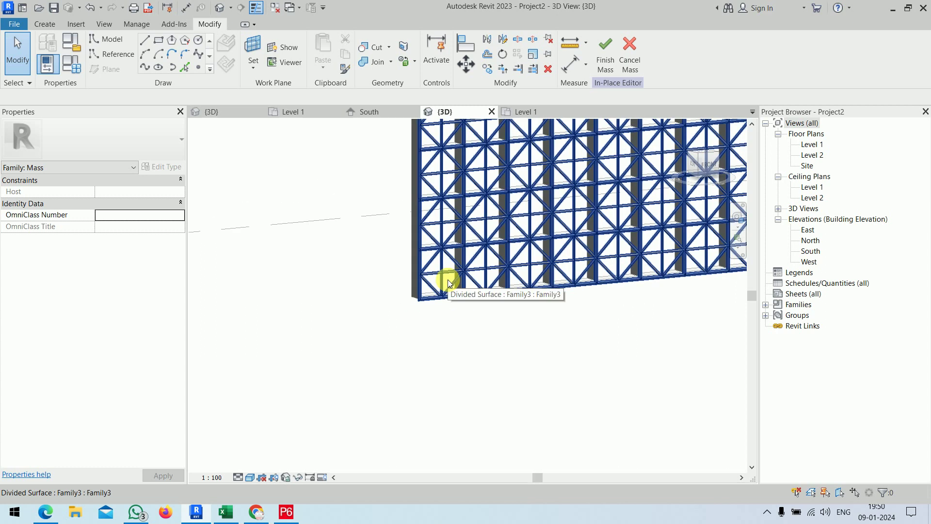
{"action": "scroll", "coordinate": [448, 278], "scroll_direction": "down", "scroll_amount": 2}
{"action": "scroll", "coordinate": [451, 277], "scroll_direction": "down", "scroll_amount": 2}
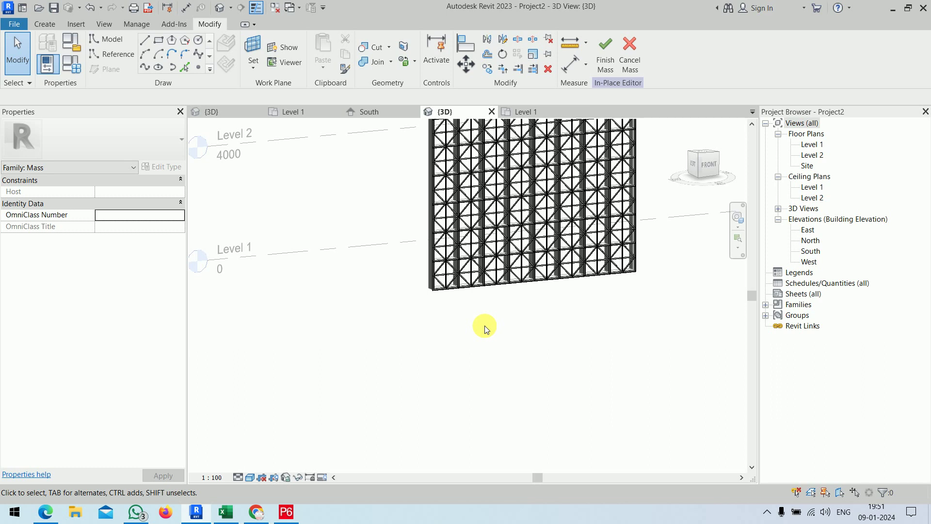
In the Family3 3D view, undo the outer tube form along the bottom edge.
{"action": "left_click", "coordinate": [223, 111]}
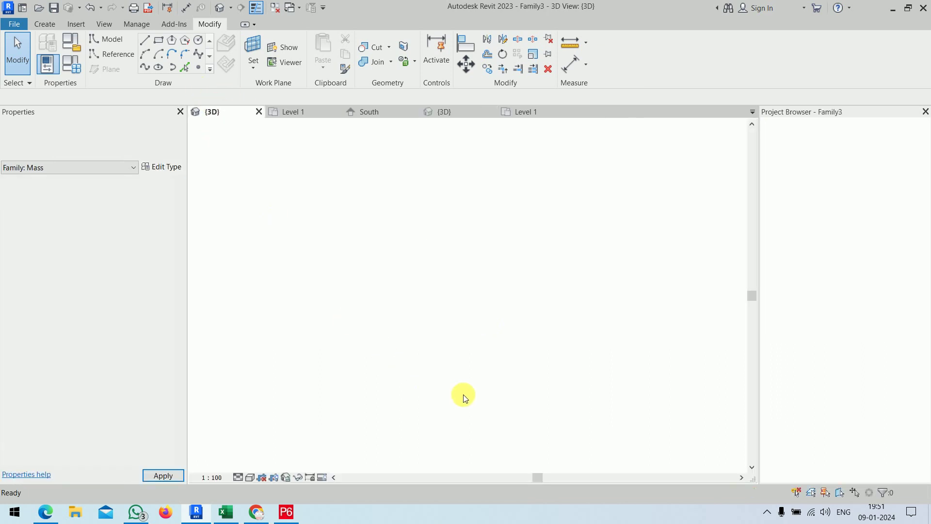
{"action": "scroll", "coordinate": [422, 245], "scroll_direction": "up", "scroll_amount": 5}
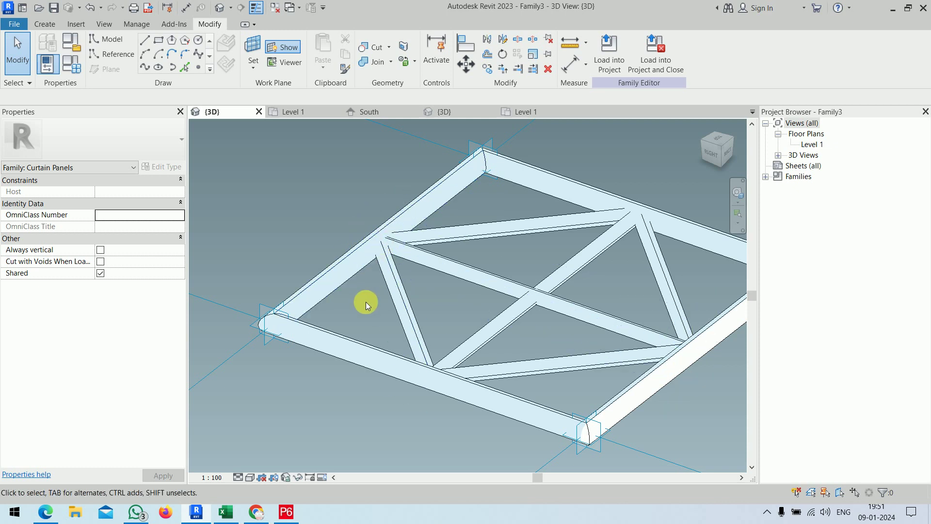
{"action": "scroll", "coordinate": [365, 299], "scroll_direction": "down", "scroll_amount": 1}
{"action": "middle_click_drag", "start_coordinate": [364, 300], "coordinate": [339, 253]}
{"action": "left_click", "coordinate": [341, 301]}
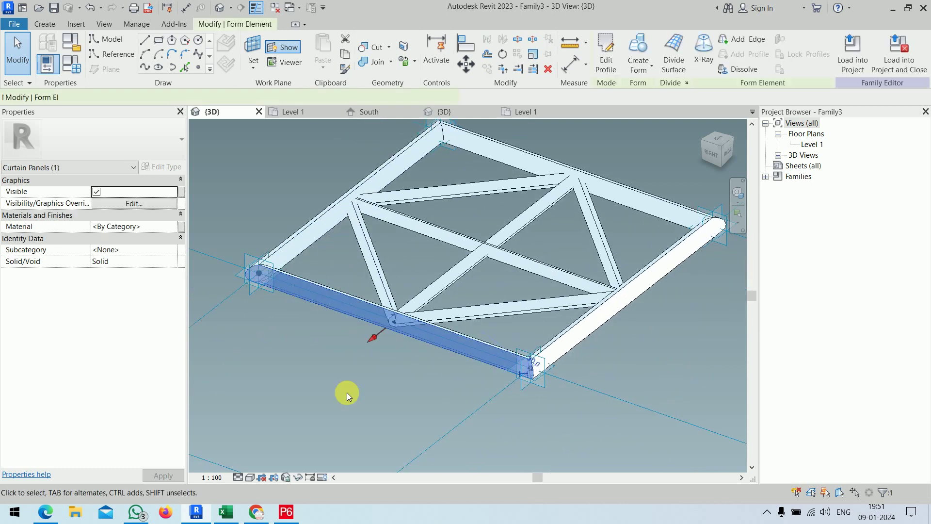
{"action": "key", "text": "ctrl+z"}
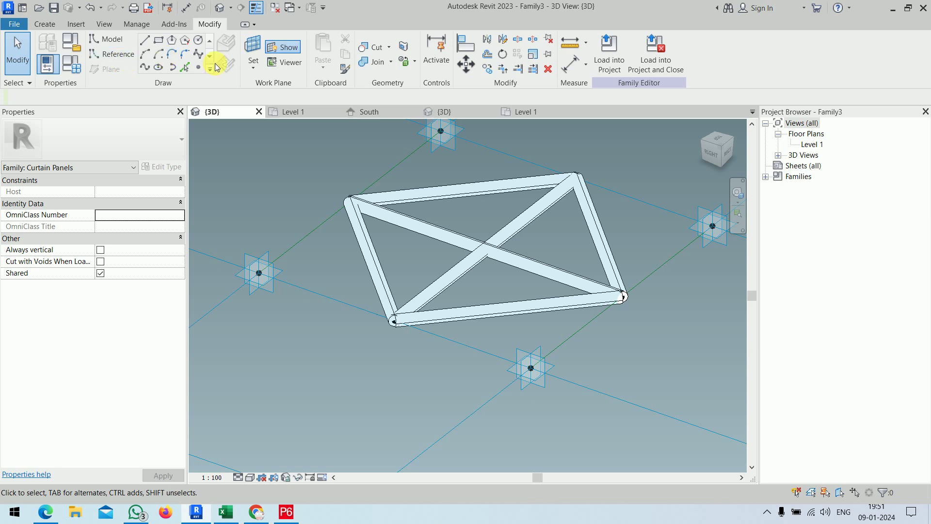
Place a reference point on the lower edge reference line and select it.
{"action": "key", "text": "l"}
{"action": "key", "text": "i"}
{"action": "left_click", "coordinate": [453, 341]}
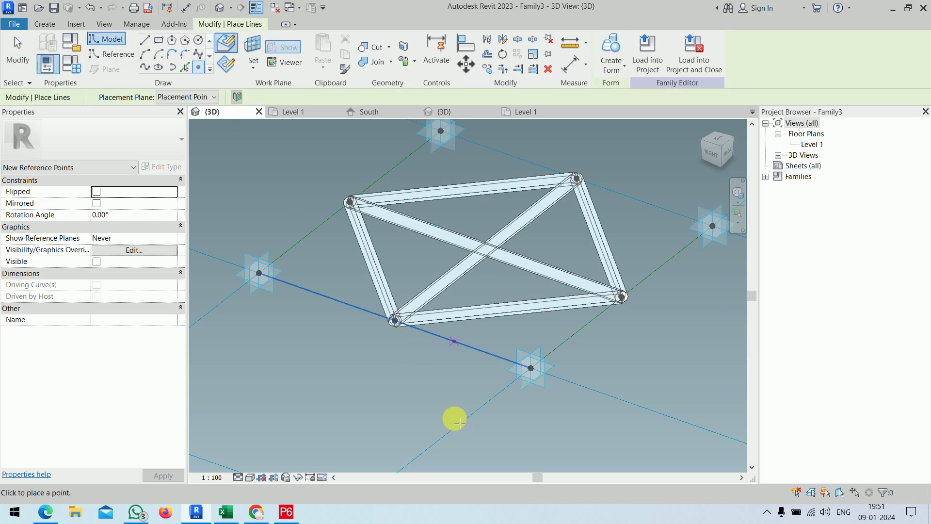
{"action": "key", "text": "Escape"}
{"action": "key", "text": "Escape"}
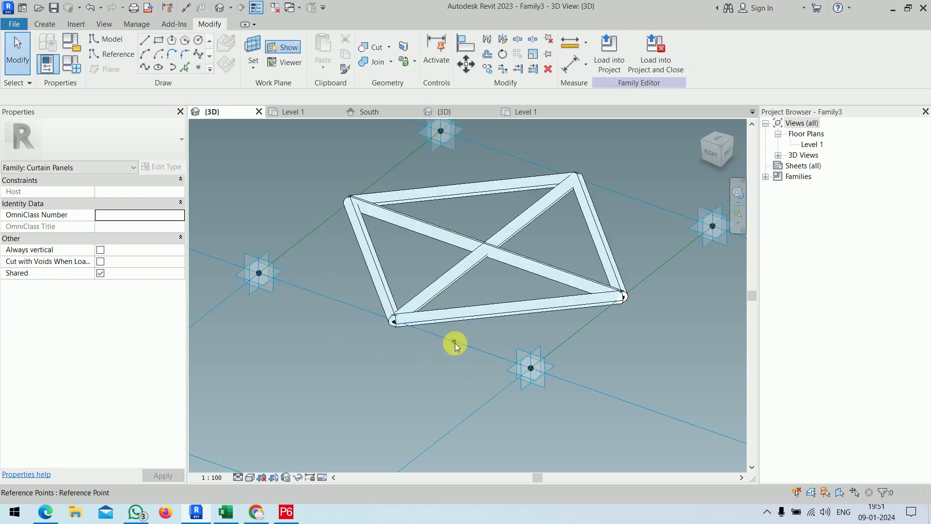
{"action": "left_click", "coordinate": [454, 341]}
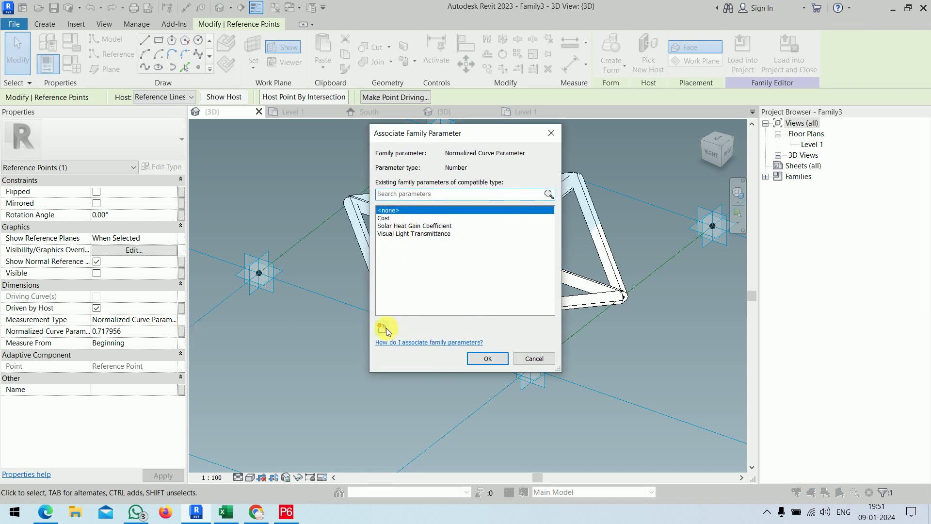
Create a Dis parameter grouped under Dimensions and associate it with the point's curve parameter.
{"action": "left_click", "coordinate": [382, 329]}
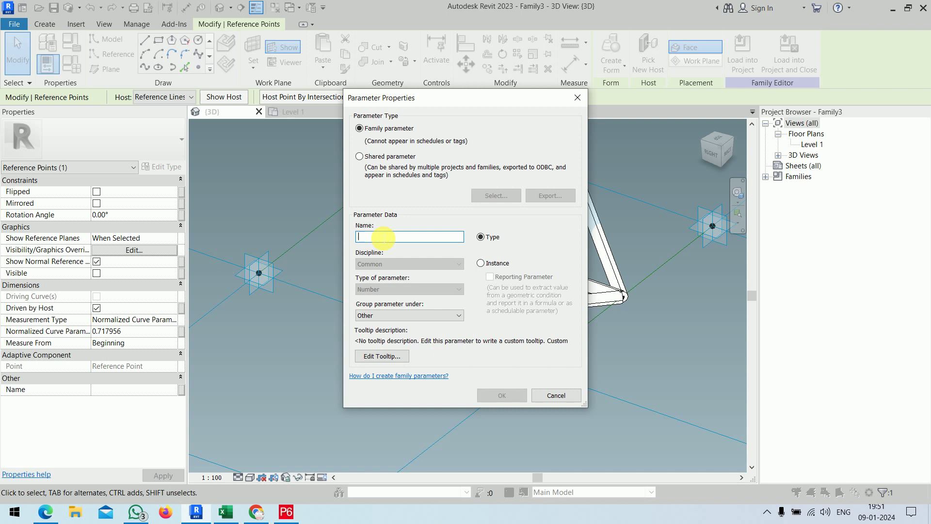
{"action": "type", "text": "Dis"}
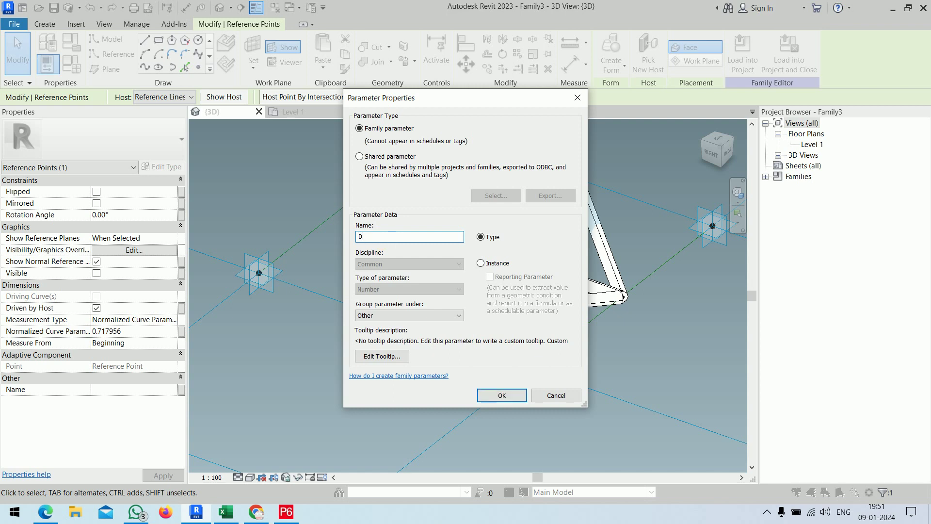
{"action": "left_click", "coordinate": [447, 316]}
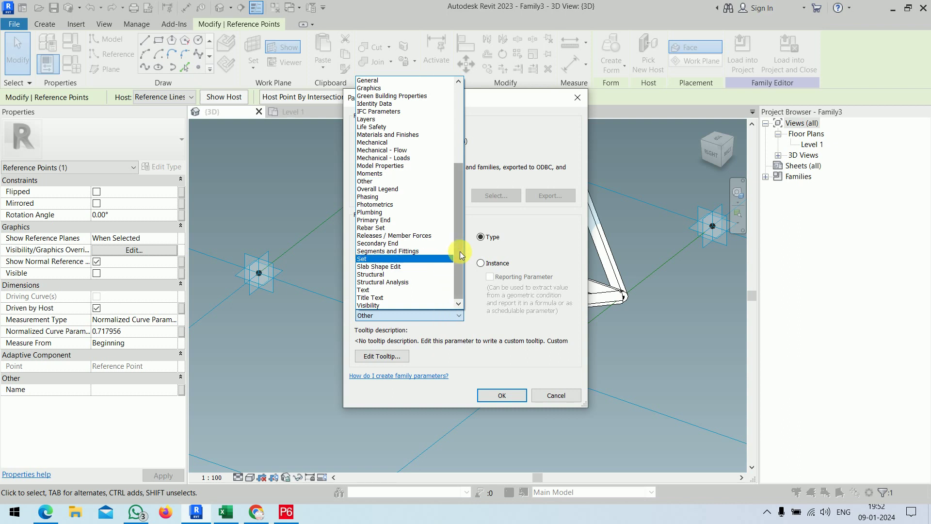
{"action": "left_click_drag", "start_coordinate": [459, 251], "coordinate": [453, 175]}
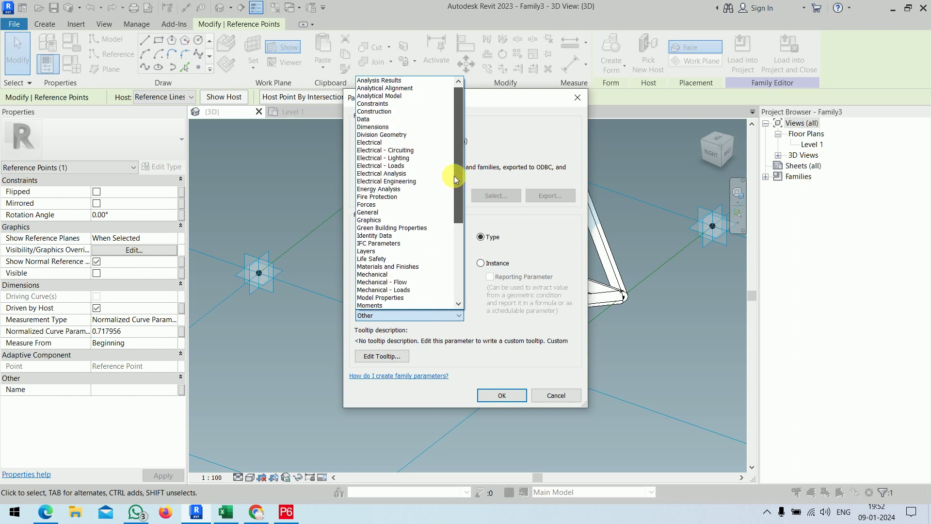
{"action": "left_click", "coordinate": [378, 127]}
{"action": "left_click", "coordinate": [499, 405]}
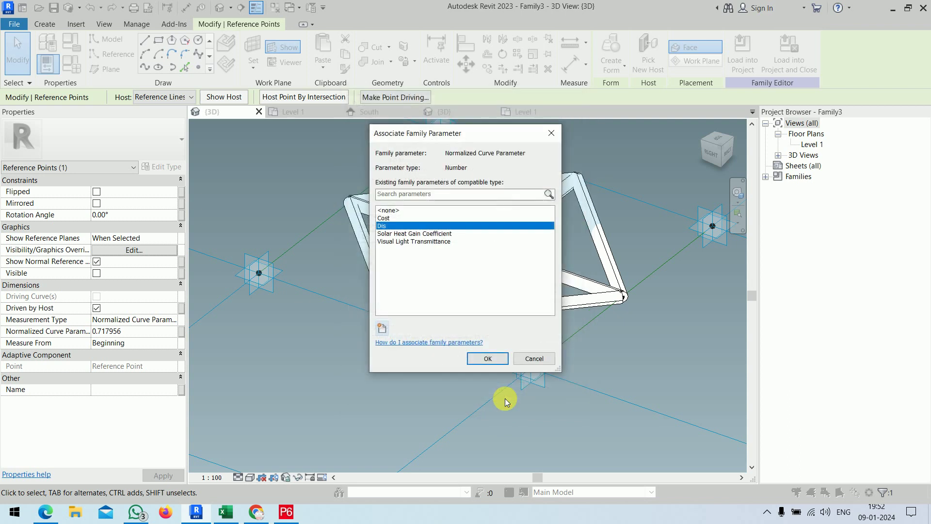
{"action": "left_click", "coordinate": [495, 359]}
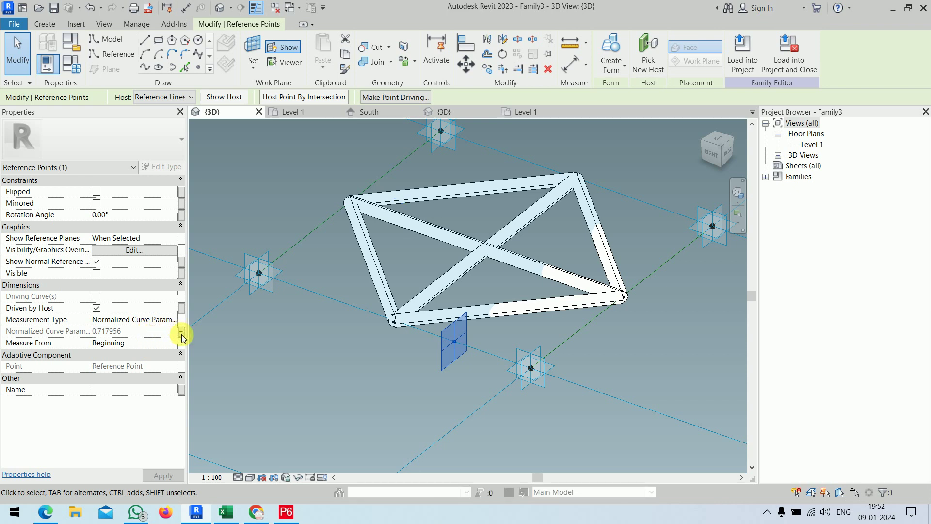
In Family Types, try Dis 0.5 and dismiss the identical points warning.
{"action": "left_click", "coordinate": [460, 342]}
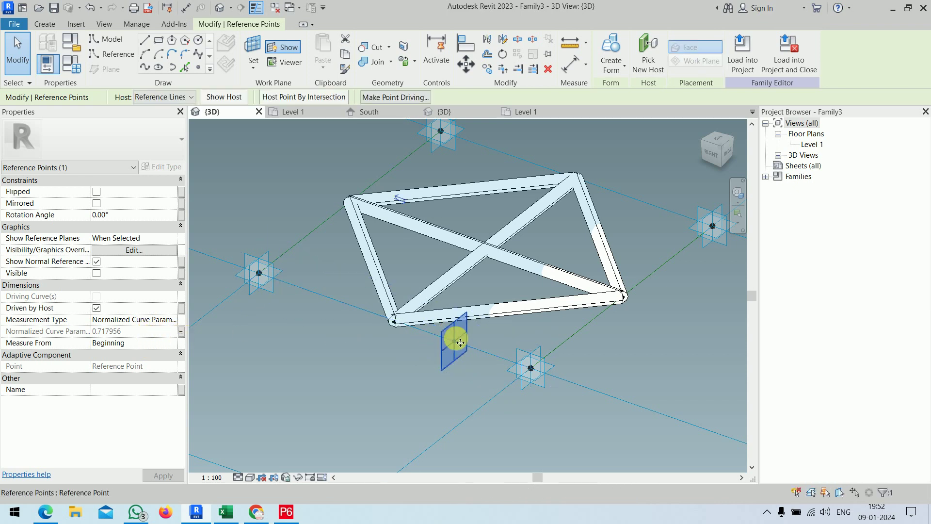
{"action": "left_click", "coordinate": [78, 72]}
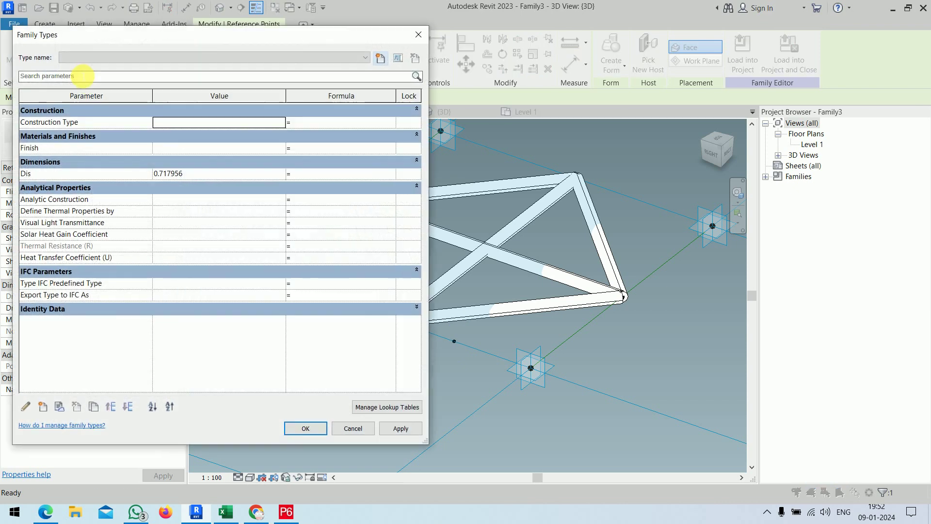
{"action": "left_click", "coordinate": [208, 175]}
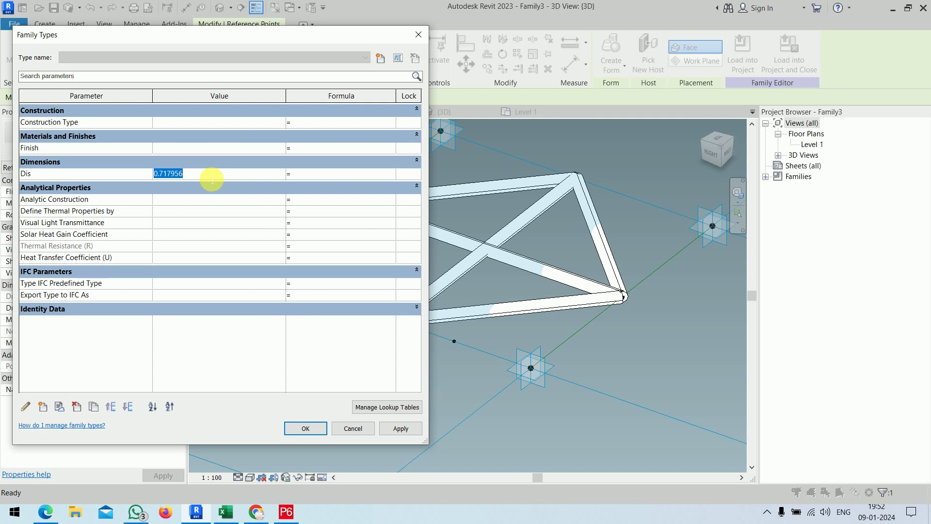
{"action": "type", "text": "0."}
{"action": "type", "text": "5"}
{"action": "left_click", "coordinate": [302, 430]}
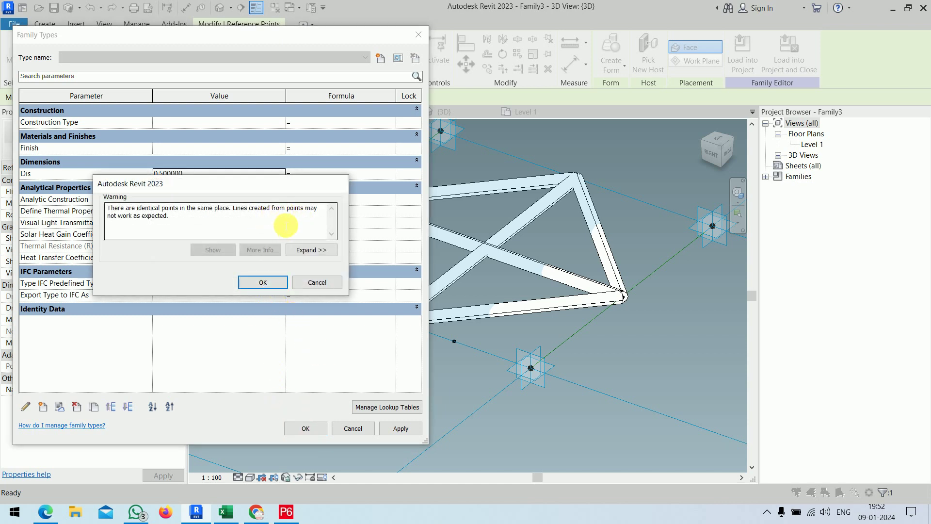
{"action": "left_click", "coordinate": [325, 284]}
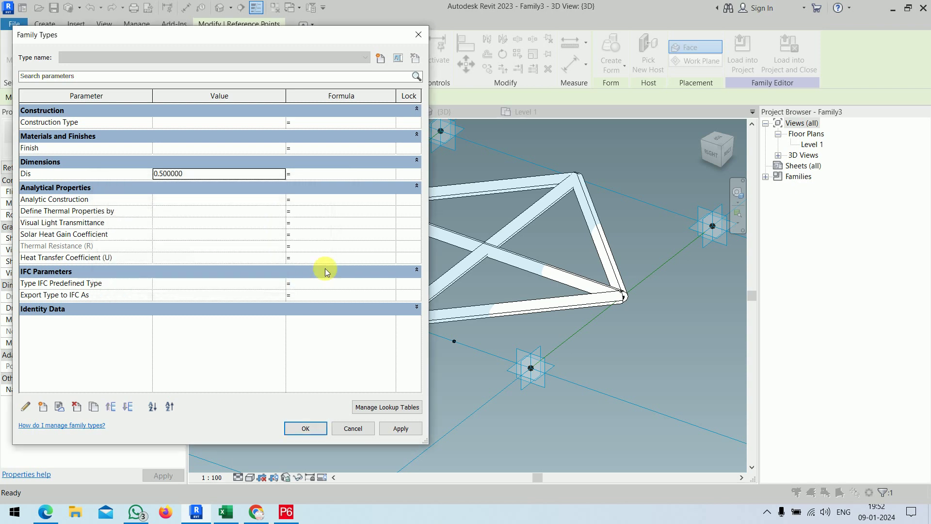
Change Dis to 0.3, apply it and close Family Types.
{"action": "double_click", "coordinate": [256, 178]}
{"action": "type", "text": "0"}
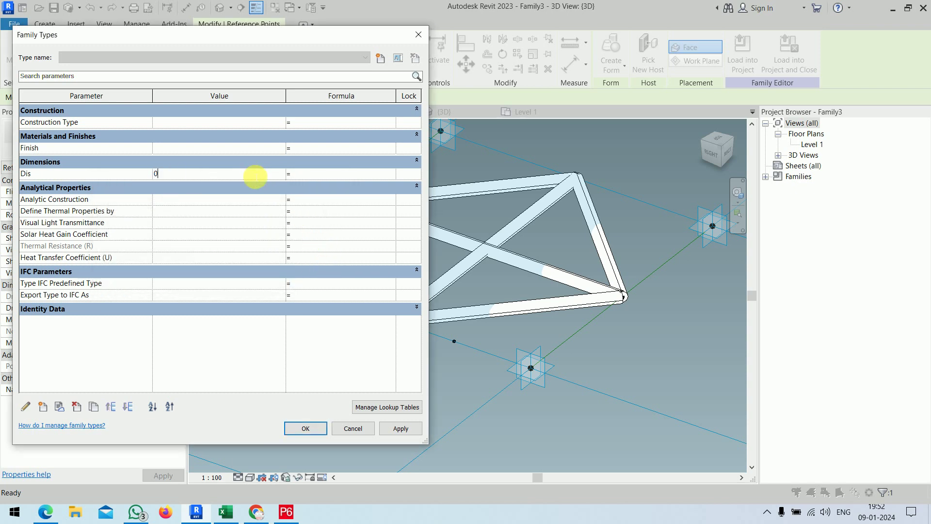
{"action": "type", "text": ".3"}
{"action": "left_click", "coordinate": [402, 429]}
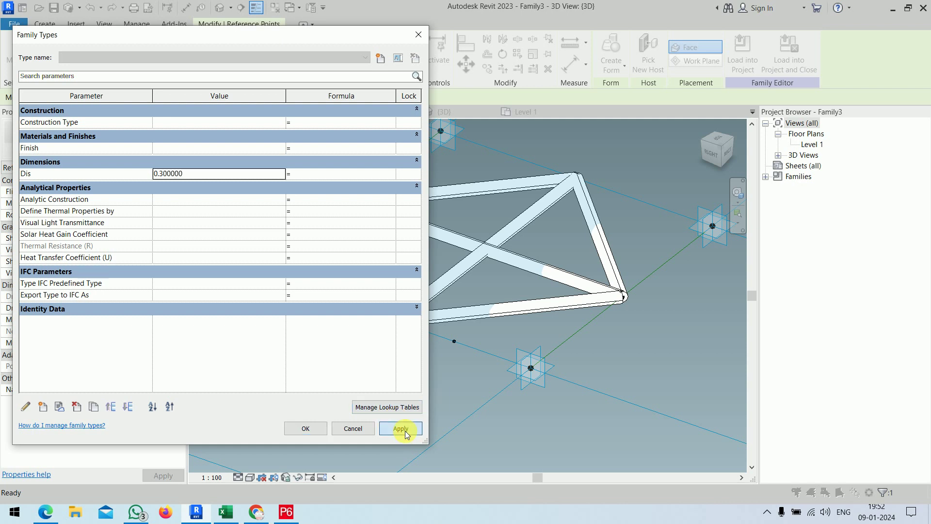
{"action": "left_click", "coordinate": [316, 432]}
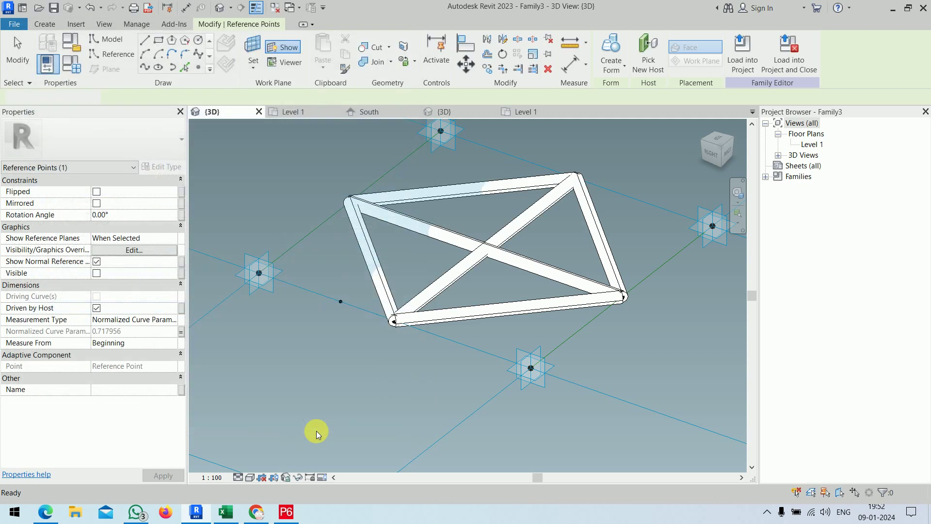
{"action": "left_click", "coordinate": [316, 431]}
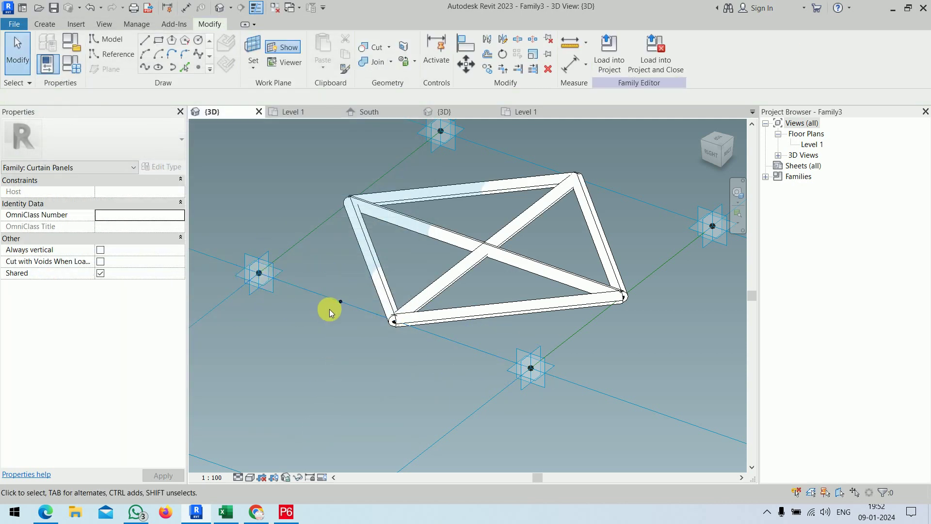
Set the reference point's Measure From to End and apply it.
{"action": "left_click", "coordinate": [341, 302]}
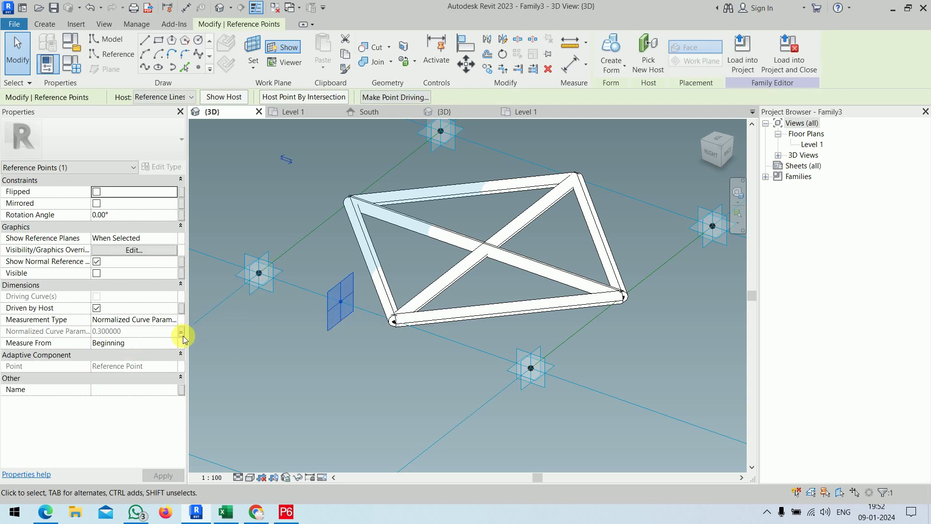
{"action": "left_click", "coordinate": [174, 343]}
{"action": "left_click", "coordinate": [155, 365]}
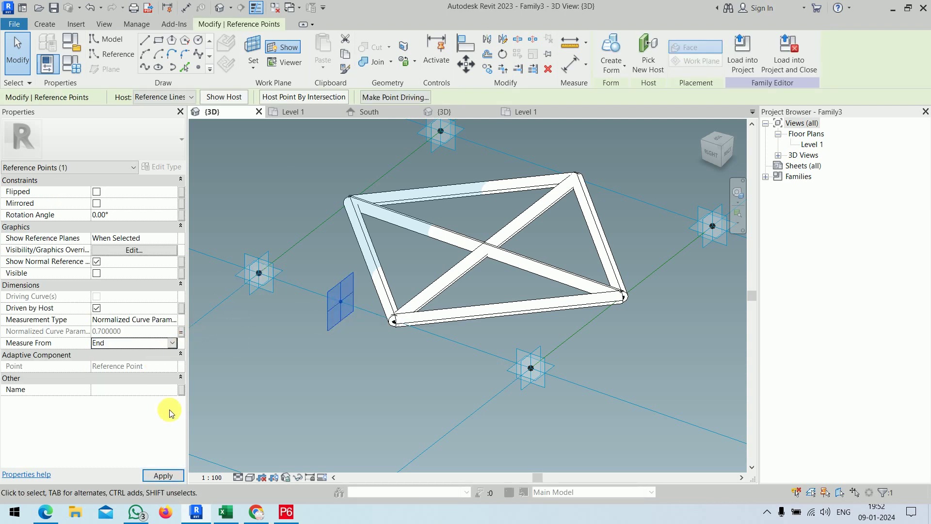
{"action": "left_click", "coordinate": [166, 475]}
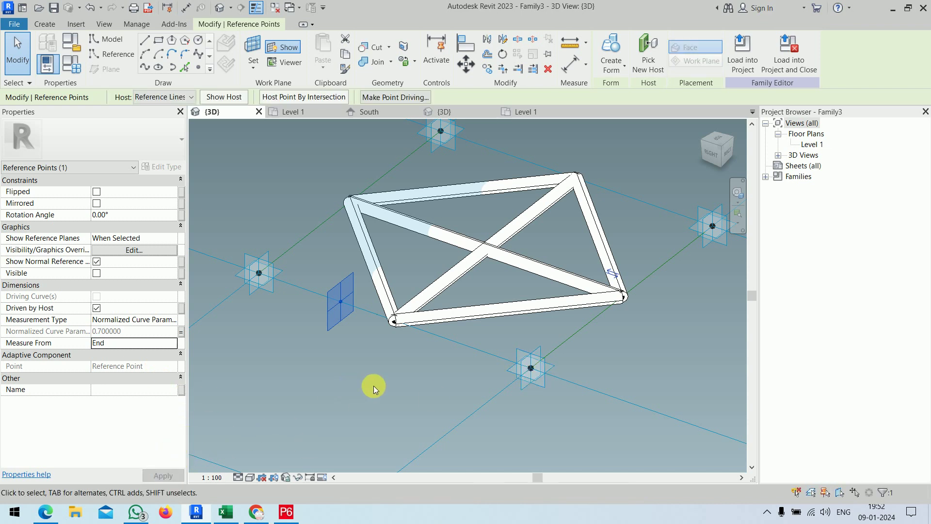
{"action": "left_click", "coordinate": [174, 344]}
{"action": "left_click", "coordinate": [153, 354]}
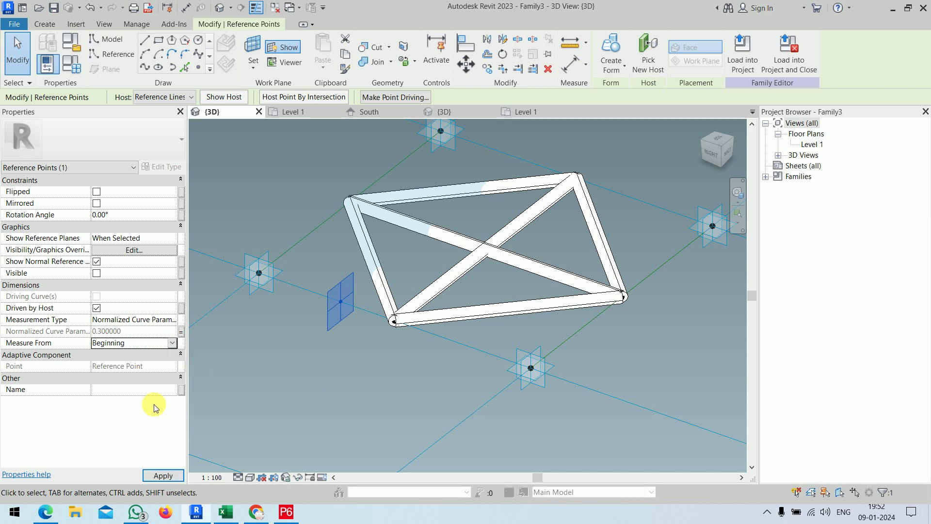
{"action": "left_click", "coordinate": [163, 475]}
{"action": "left_click", "coordinate": [173, 344]}
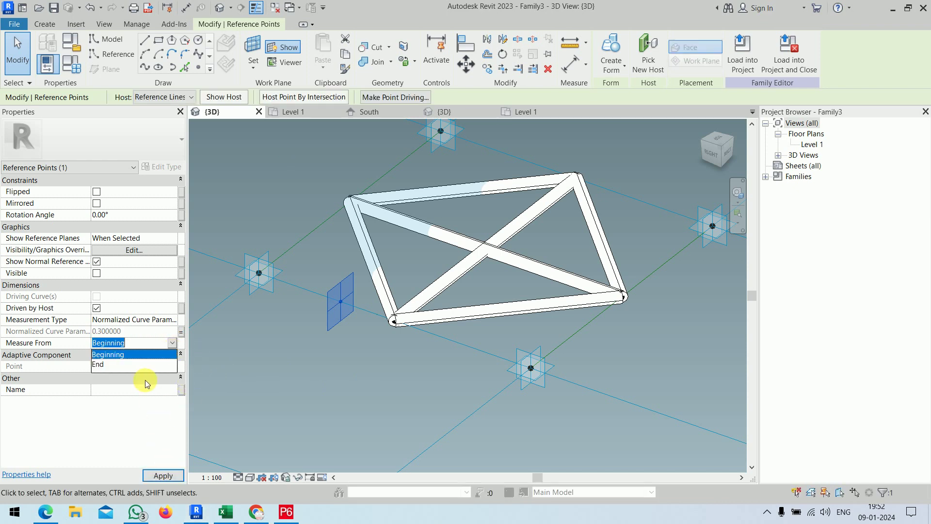
{"action": "left_click", "coordinate": [129, 364]}
{"action": "left_click", "coordinate": [162, 473]}
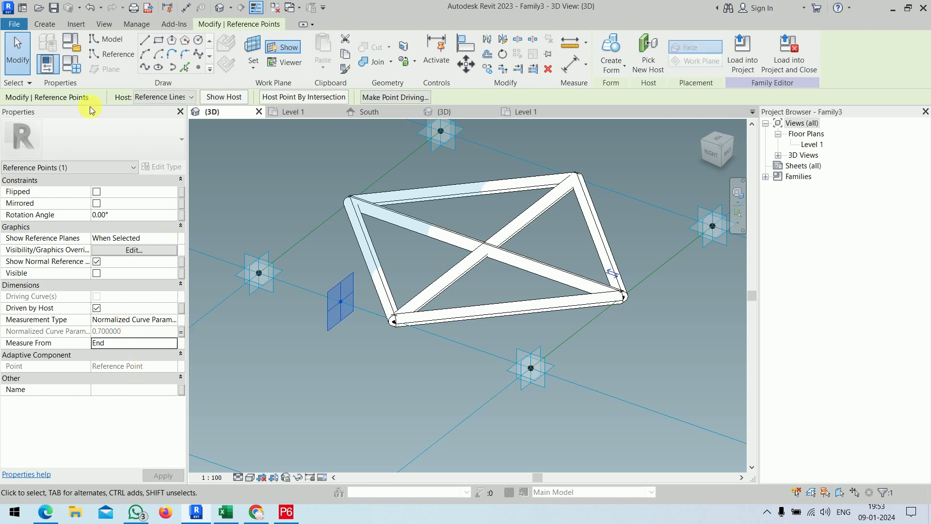
Re-enter Dis as 0.3 in Family Types, apply it and click OK.
{"action": "left_click", "coordinate": [75, 62]}
{"action": "left_click", "coordinate": [232, 174]}
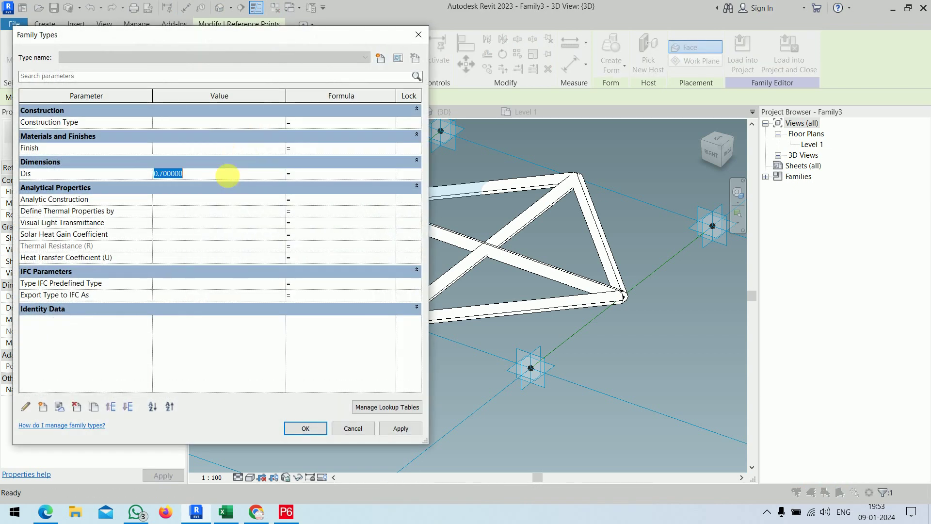
{"action": "type", "text": "0.3"}
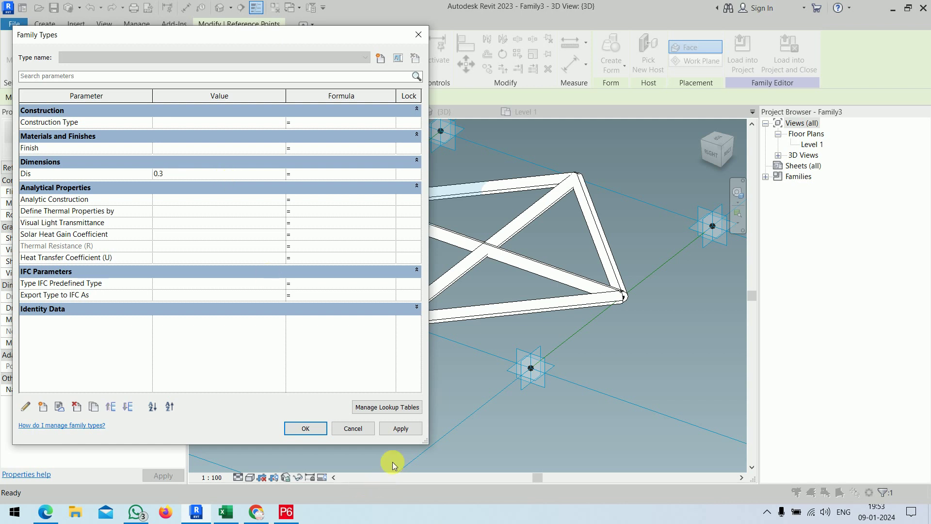
{"action": "left_click", "coordinate": [401, 428]}
{"action": "left_click", "coordinate": [306, 428]}
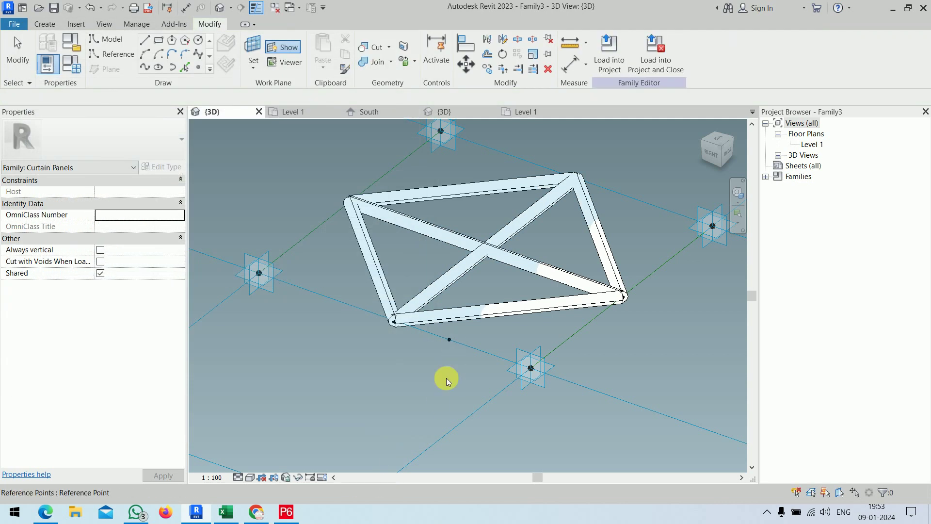